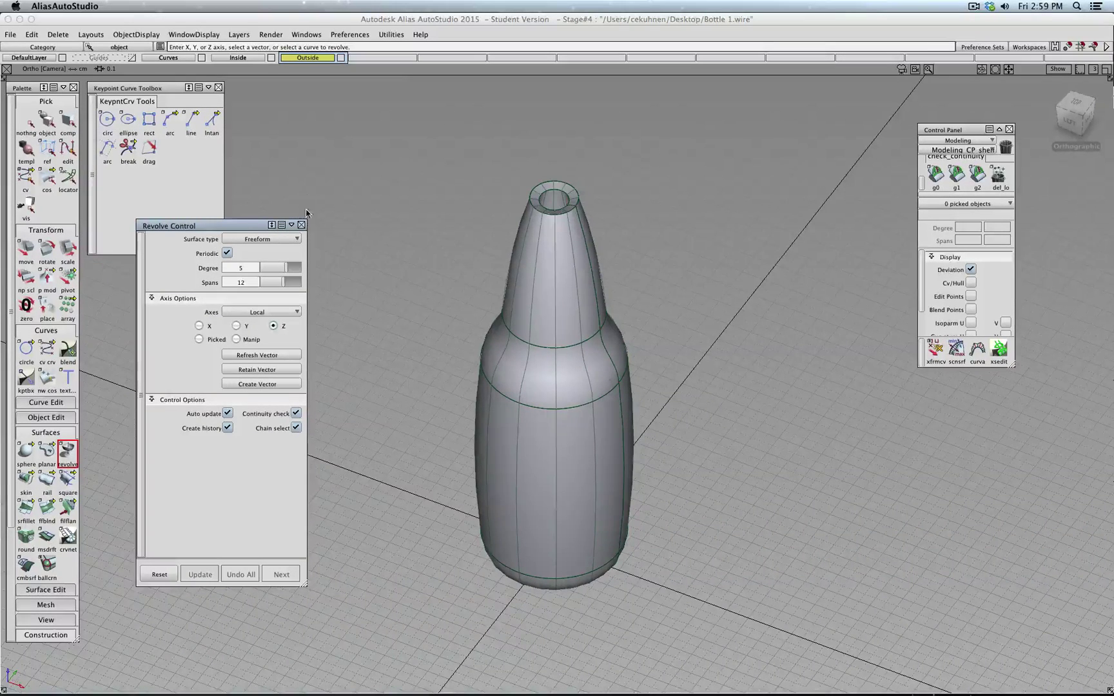
Step: Close the Revolve settings and delete the skin surface that closes the rim between the bottle's inner and outer walls
{"action": "left_click", "coordinate": [301, 225]}
{"action": "middle_click_drag", "start_coordinate": [468, 197], "coordinate": [403, 246], "text": "alt+shift"}
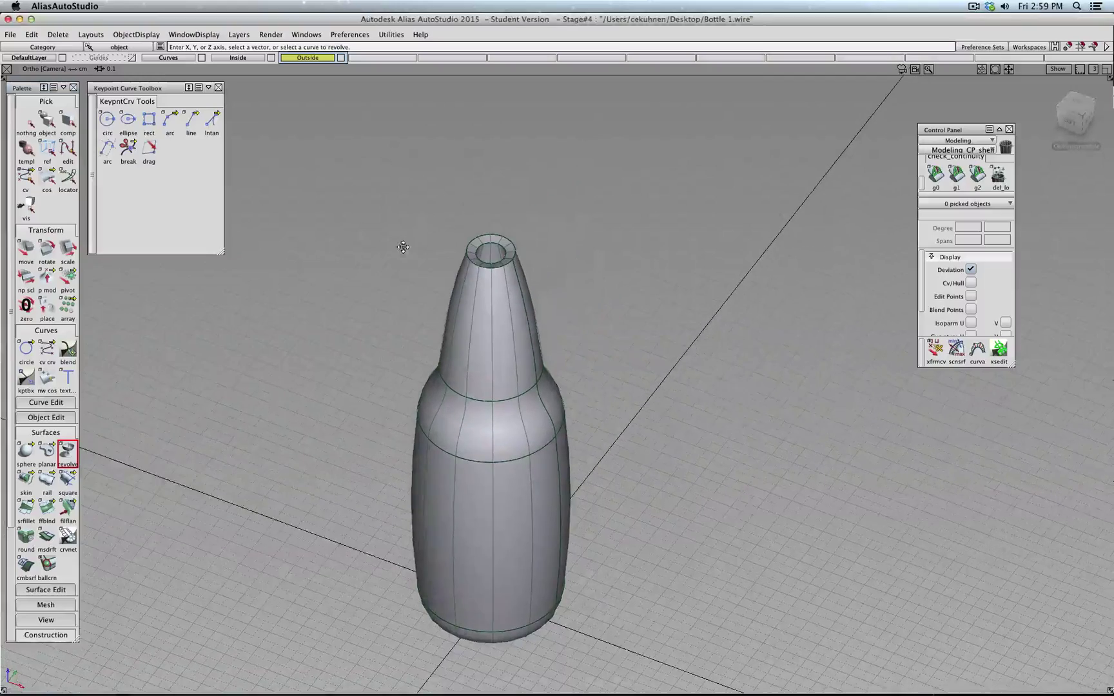
{"action": "right_click_drag", "start_coordinate": [549, 214], "coordinate": [522, 142], "text": "alt+shift"}
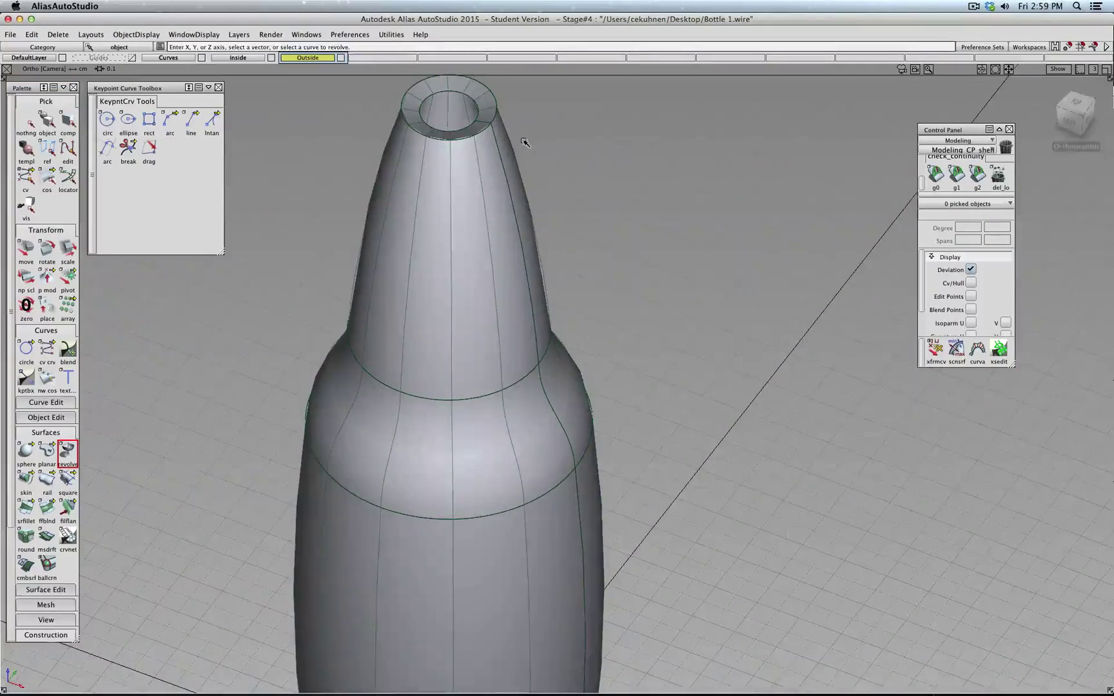
{"action": "middle_click_drag", "start_coordinate": [522, 142], "coordinate": [564, 319], "text": "alt+shift"}
{"action": "right_click_drag", "start_coordinate": [564, 319], "coordinate": [516, 291], "text": "alt+shift"}
{"action": "left_click", "coordinate": [21, 126]}
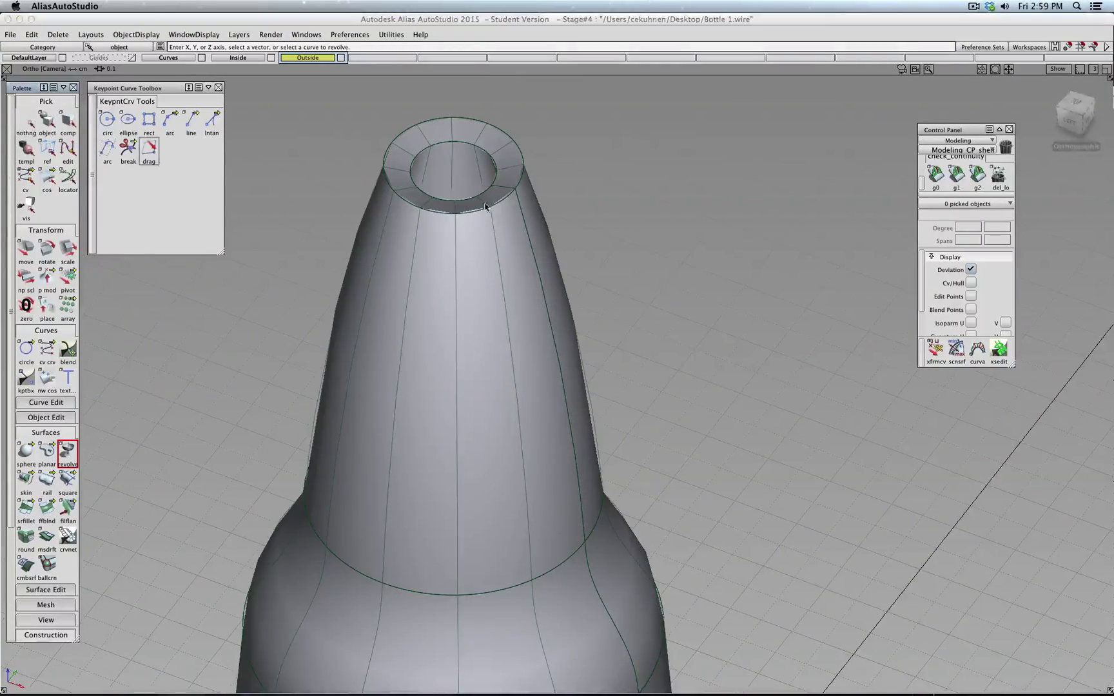
{"action": "middle_click_drag", "start_coordinate": [557, 189], "coordinate": [586, 380], "text": "alt+shift"}
{"action": "right_click_drag", "start_coordinate": [587, 380], "coordinate": [508, 309], "text": "alt+shift"}
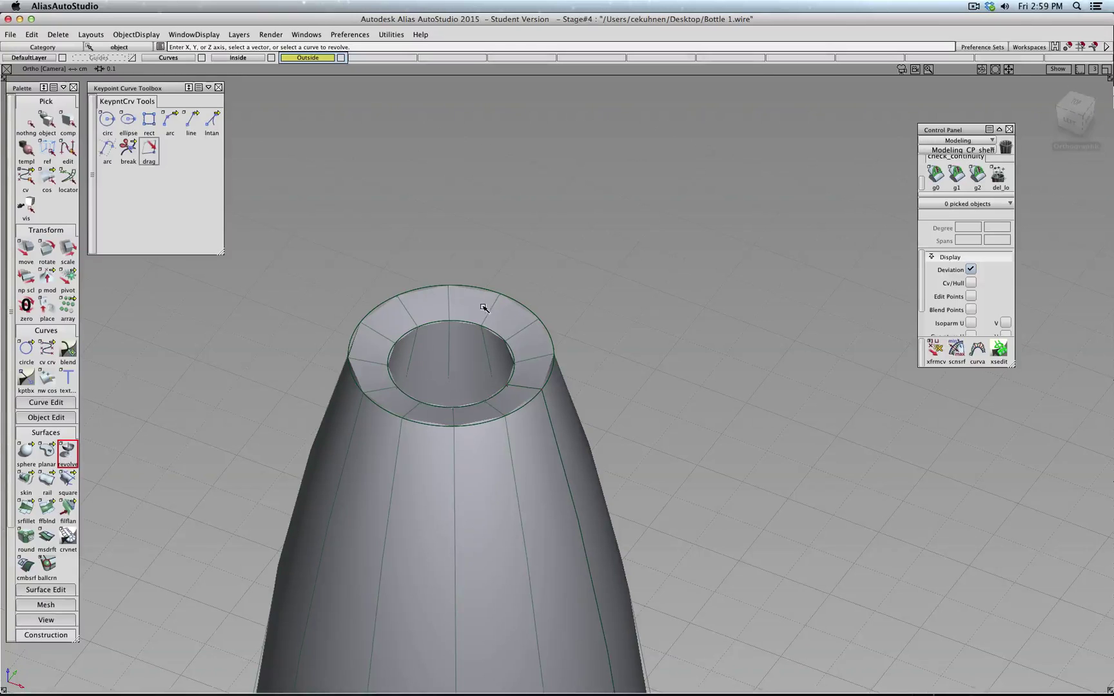
{"action": "left_click", "coordinate": [46, 123]}
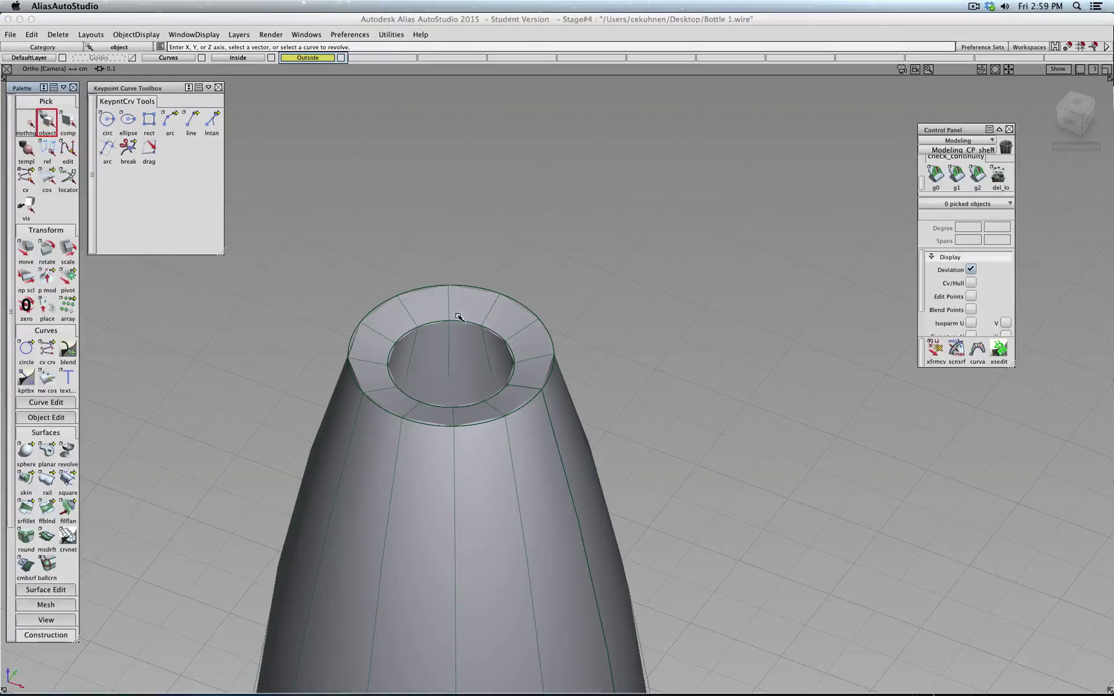
{"action": "left_click", "coordinate": [489, 308]}
{"action": "left_click", "coordinate": [1067, 124]}
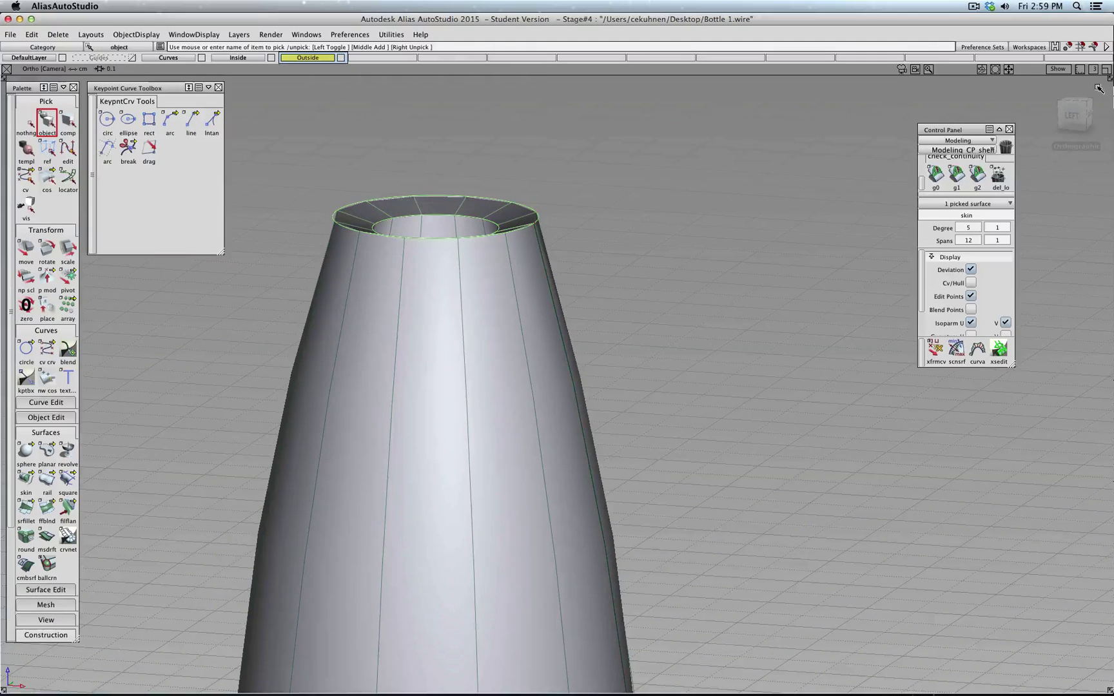
{"action": "key", "text": "Delete"}
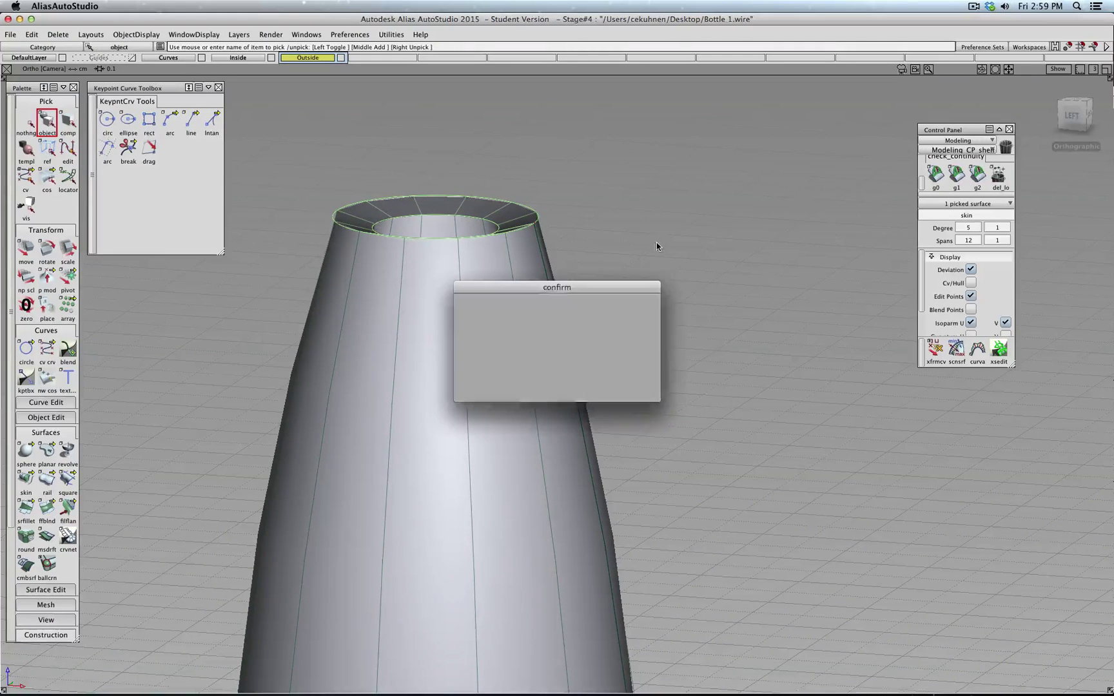
{"action": "left_click", "coordinate": [500, 380]}
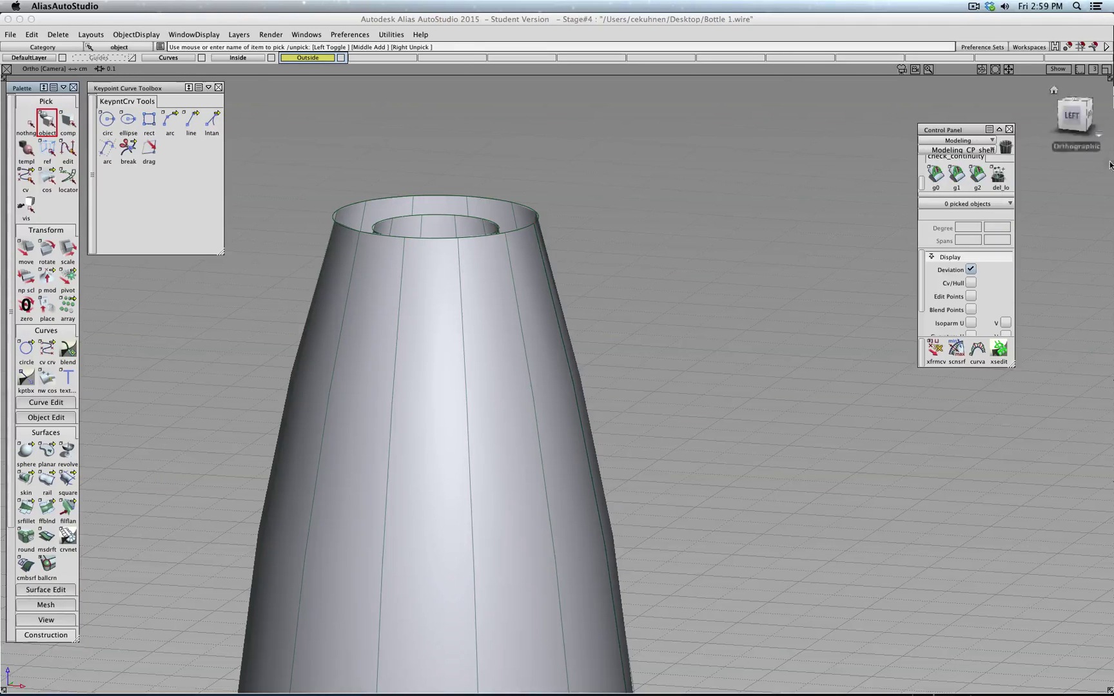
Step: In the left view, temporarily hide the Inside and Outside layers to examine the bottle's profile curves
{"action": "left_click", "coordinate": [1078, 113]}
{"action": "left_click", "coordinate": [1078, 114]}
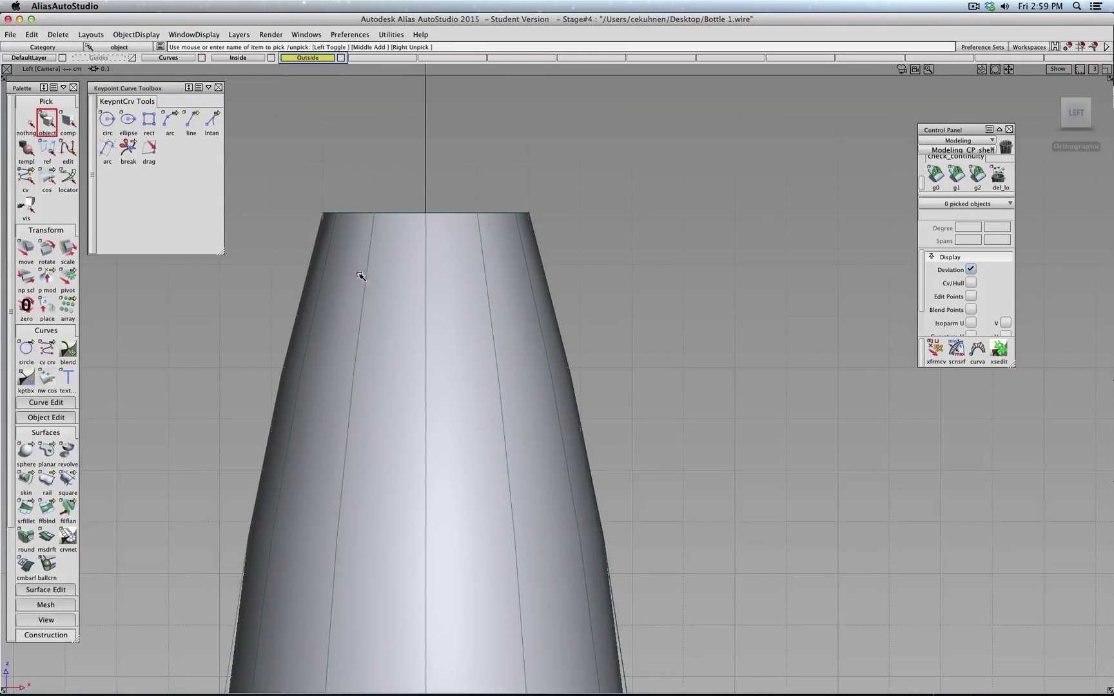
{"action": "left_click", "coordinate": [183, 58]}
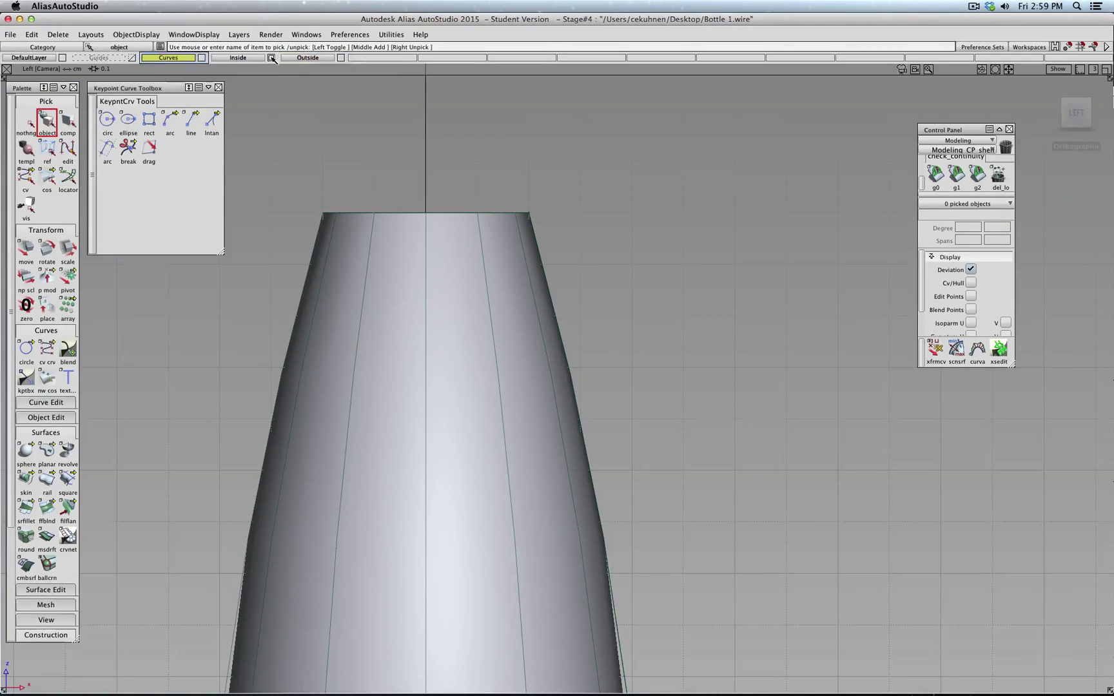
{"action": "left_click", "coordinate": [272, 58]}
{"action": "left_click", "coordinate": [340, 58]}
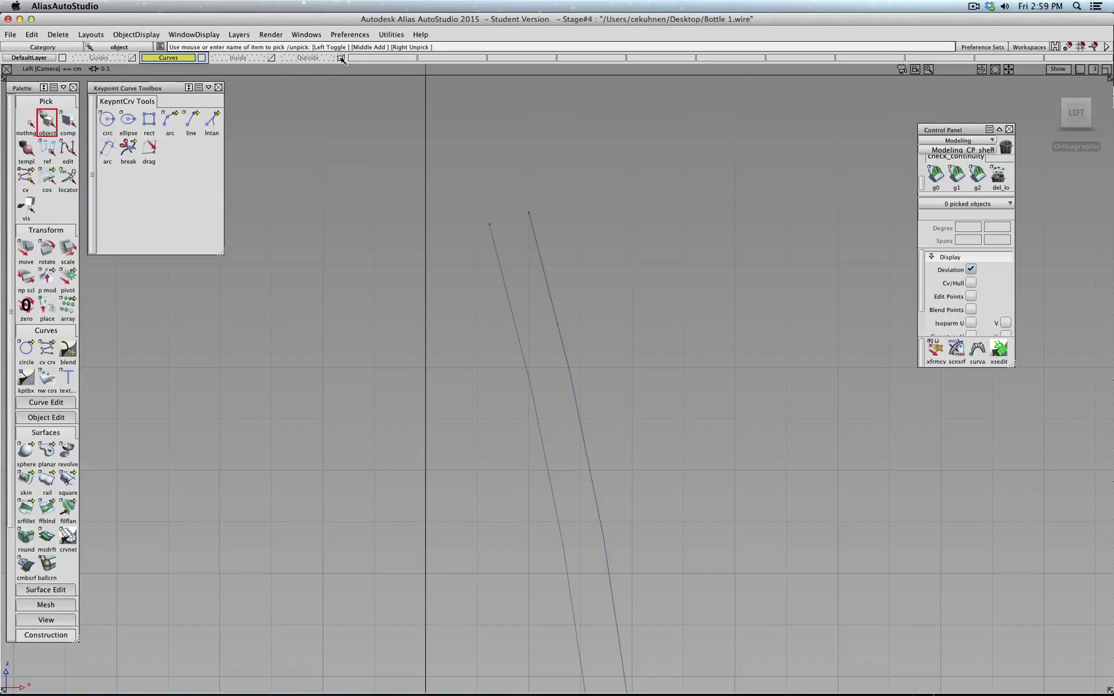
{"action": "left_click", "coordinate": [340, 57]}
{"action": "left_click", "coordinate": [271, 57]}
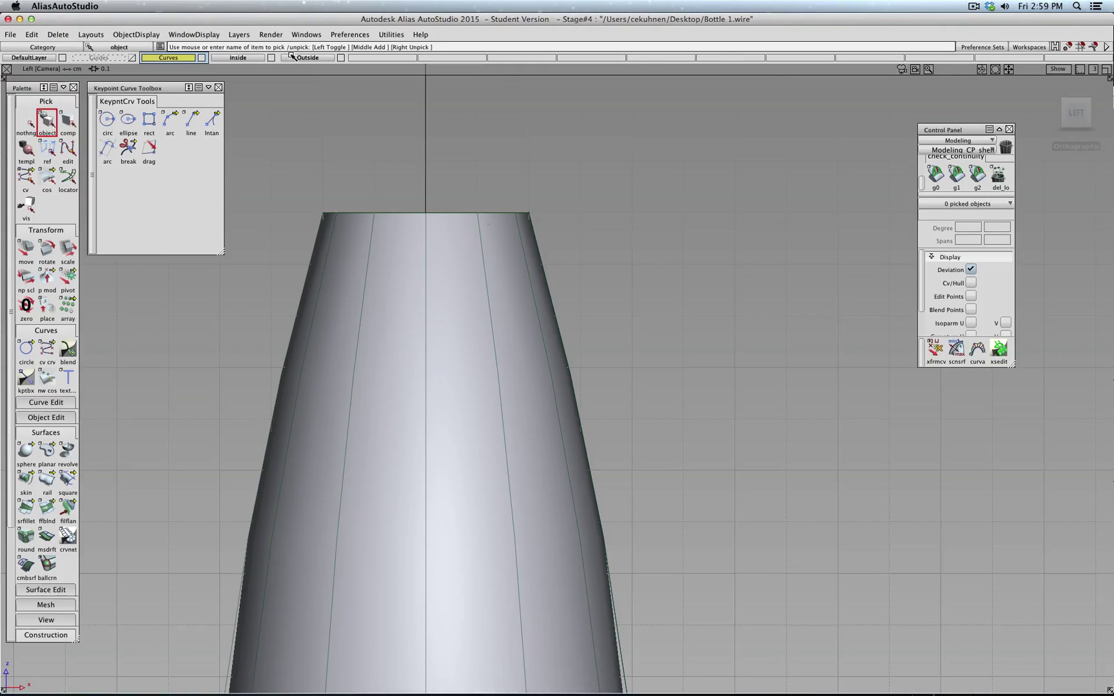
Step: Make Inside the active layer and set up a Freeform Blend with G0 Position continuity on both sides
{"action": "left_click", "coordinate": [251, 59]}
{"action": "left_click_drag", "start_coordinate": [562, 156], "coordinate": [572, 250], "text": "alt+shift"}
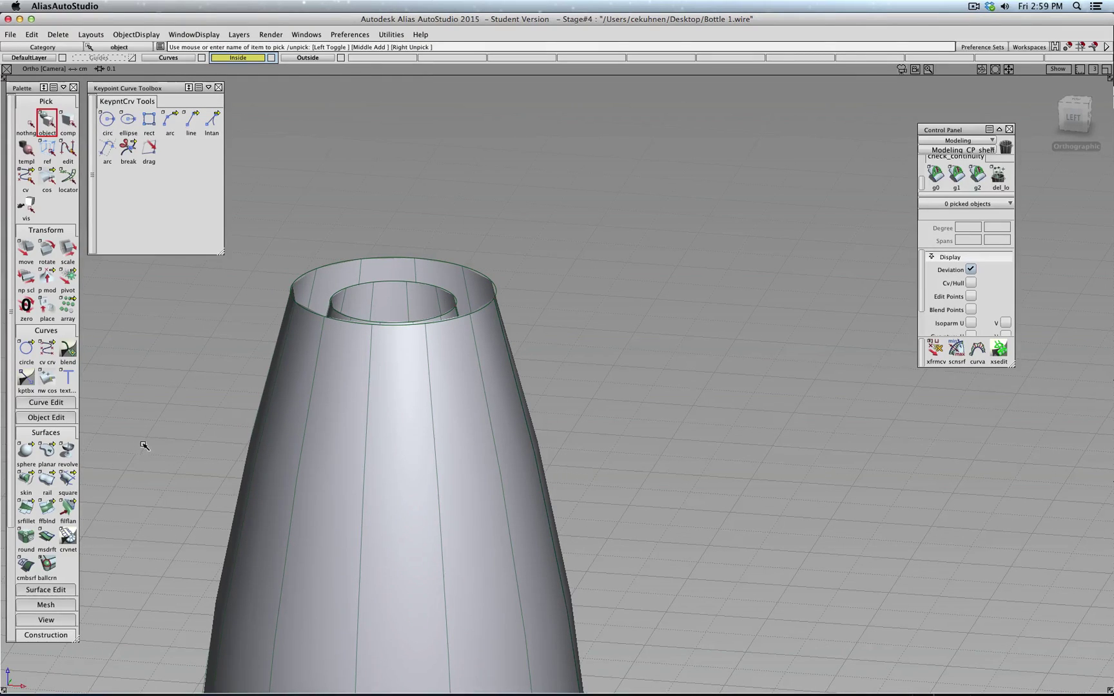
{"action": "left_click", "coordinate": [45, 510]}
{"action": "left_click_drag", "start_coordinate": [563, 263], "coordinate": [709, 189]}
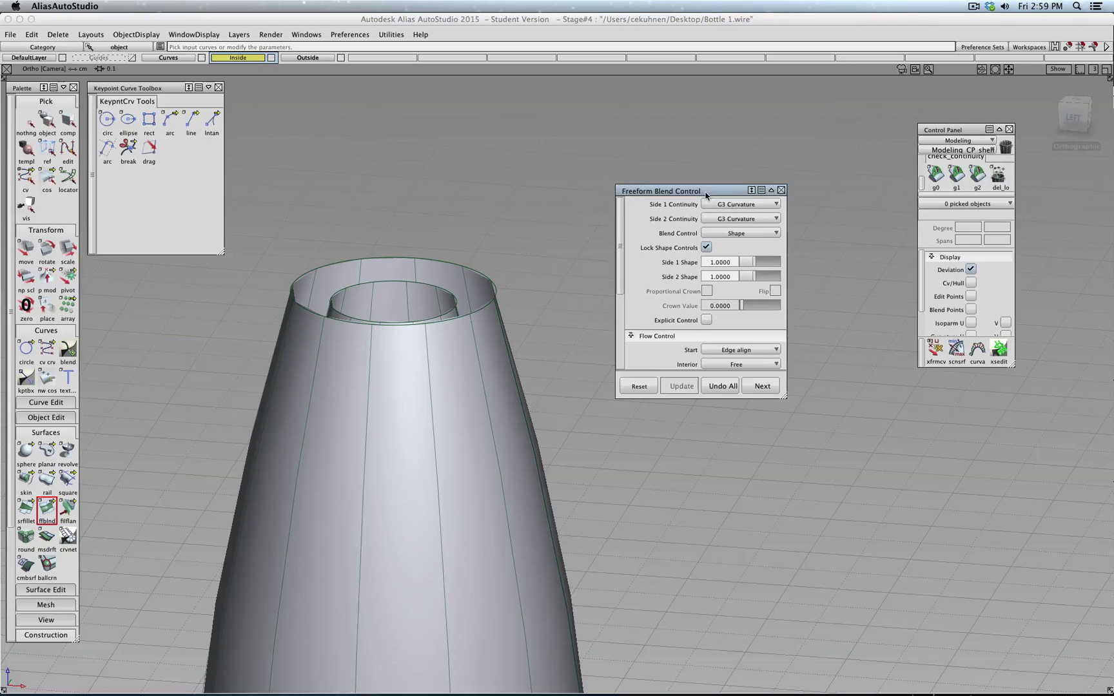
{"action": "left_click", "coordinate": [742, 198]}
{"action": "left_click", "coordinate": [742, 198]}
{"action": "left_click", "coordinate": [742, 212]}
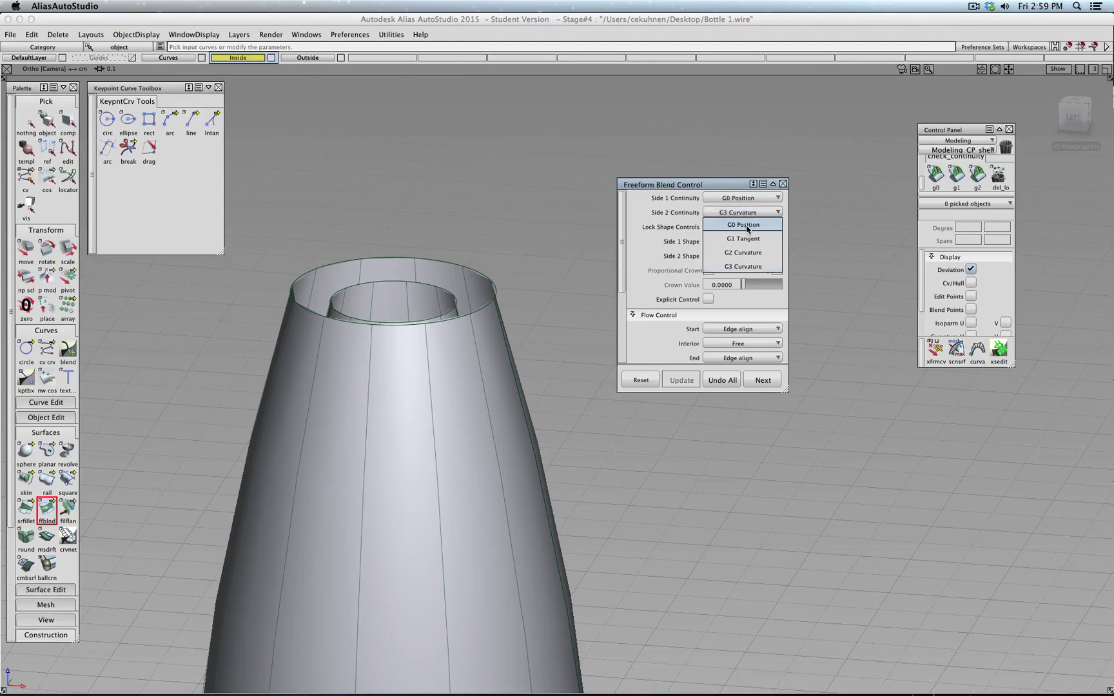
{"action": "left_click", "coordinate": [741, 223]}
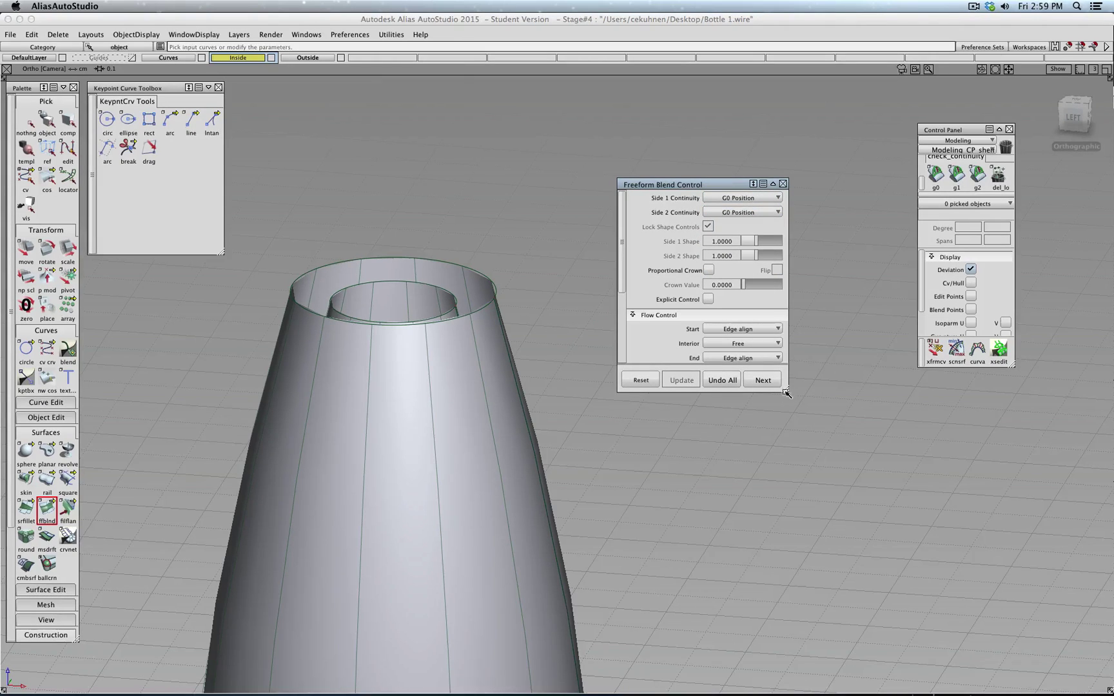
{"action": "left_click_drag", "start_coordinate": [787, 393], "coordinate": [786, 605]}
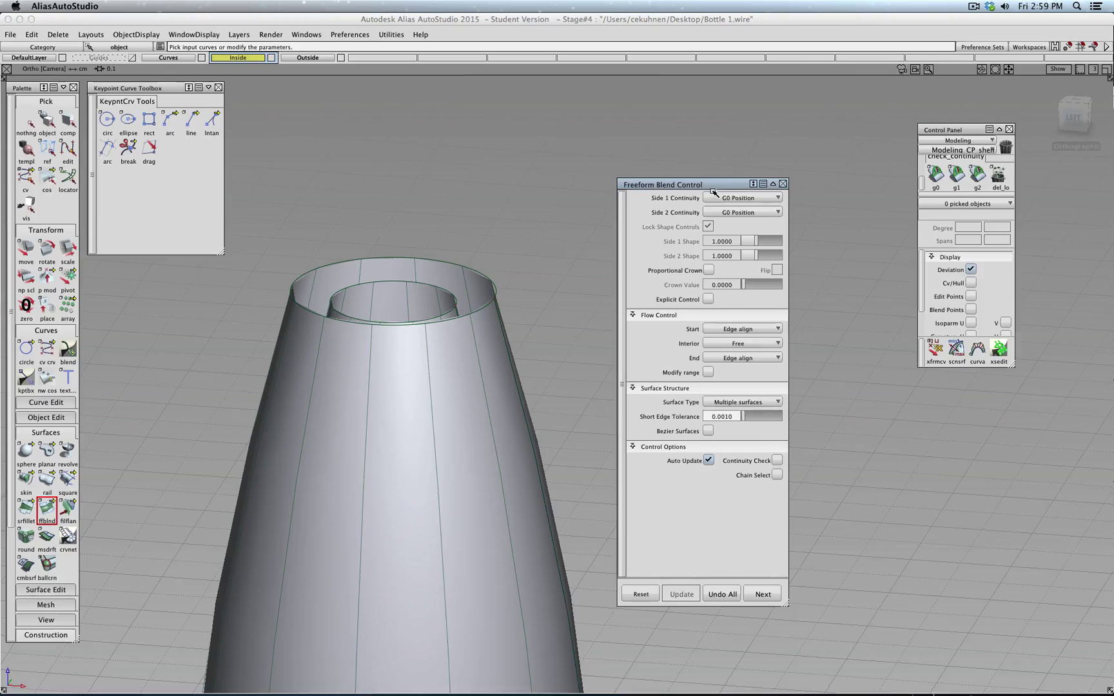
{"action": "left_click_drag", "start_coordinate": [712, 189], "coordinate": [752, 115]}
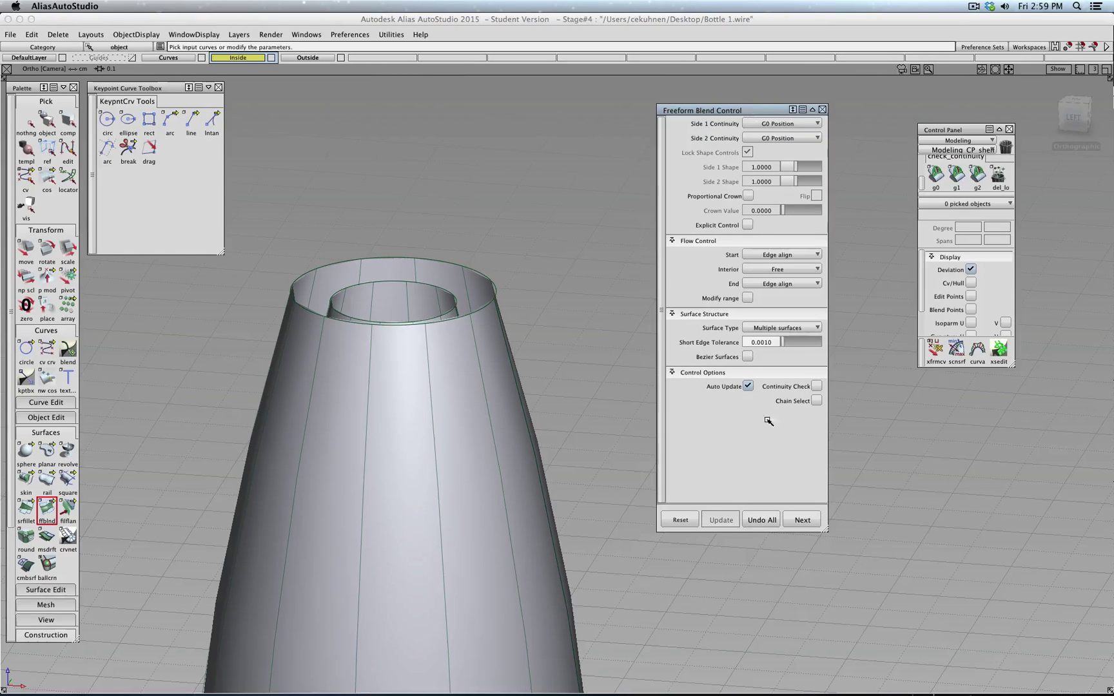
Step: Create the freeform blend between the inner wall's top edge and the outer wall's top edge
{"action": "left_click", "coordinate": [436, 287]}
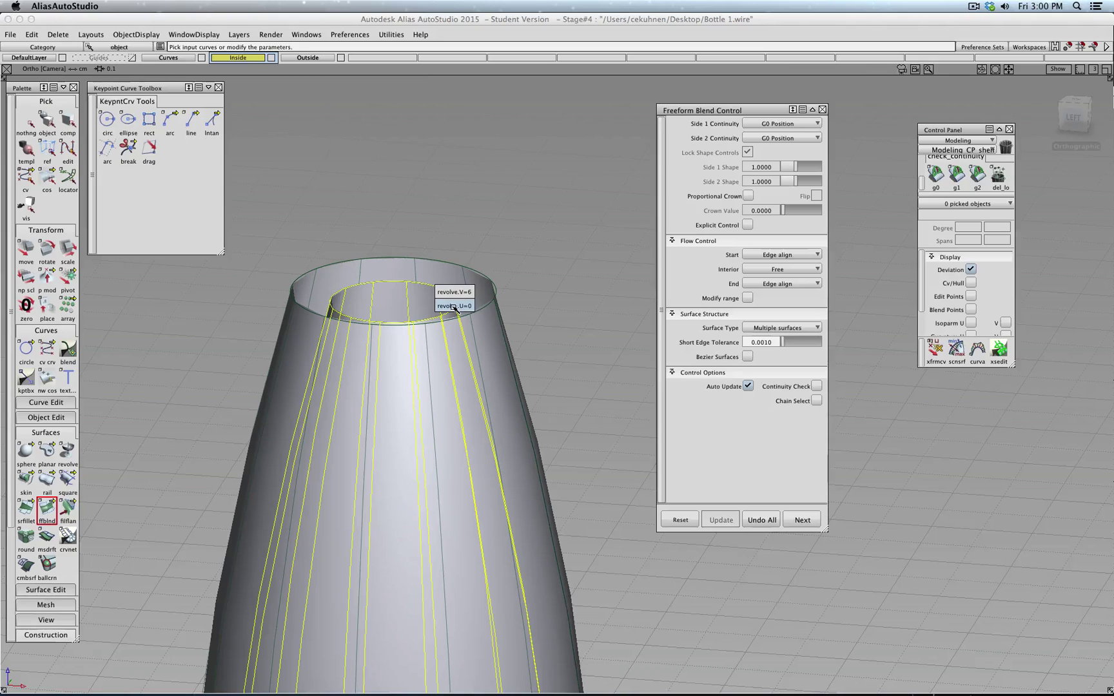
{"action": "left_click", "coordinate": [383, 282]}
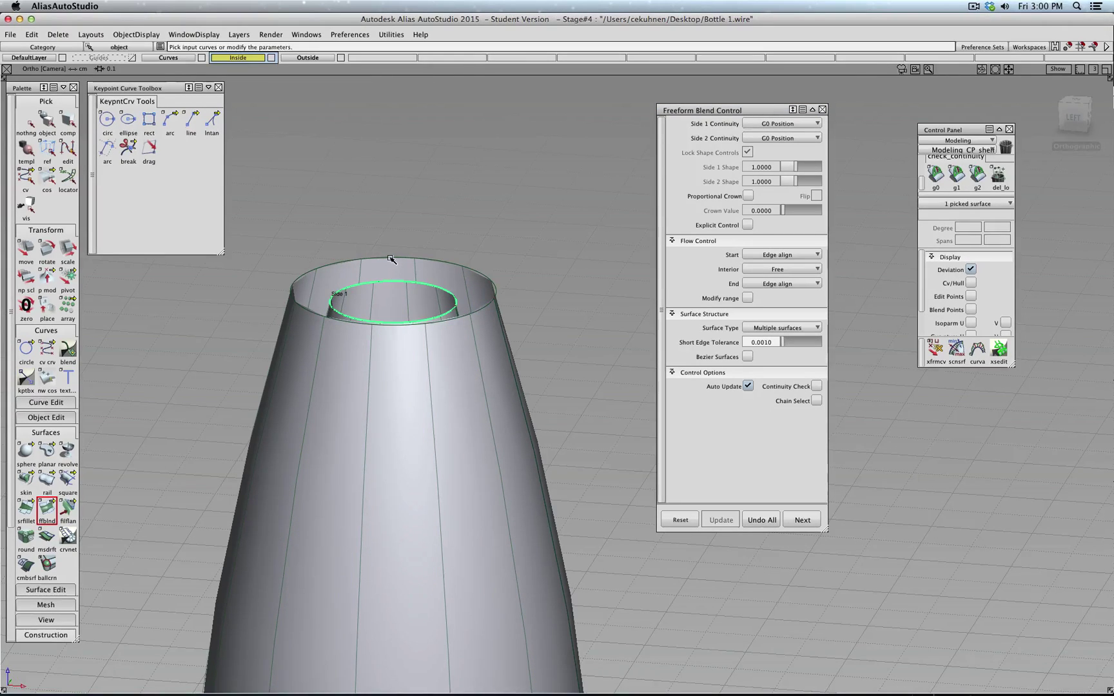
{"action": "left_click", "coordinate": [391, 259]}
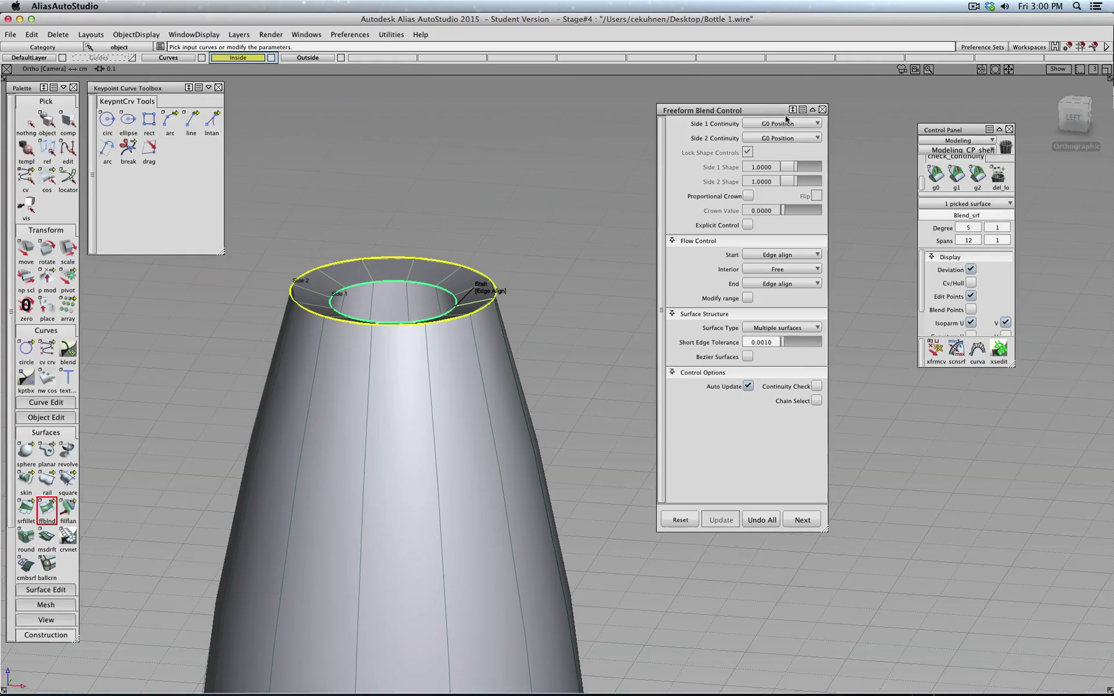
{"action": "scroll", "coordinate": [488, 217], "scroll_direction": "down", "scroll_amount": 3}
{"action": "scroll", "coordinate": [477, 229], "scroll_direction": "up", "scroll_amount": 4}
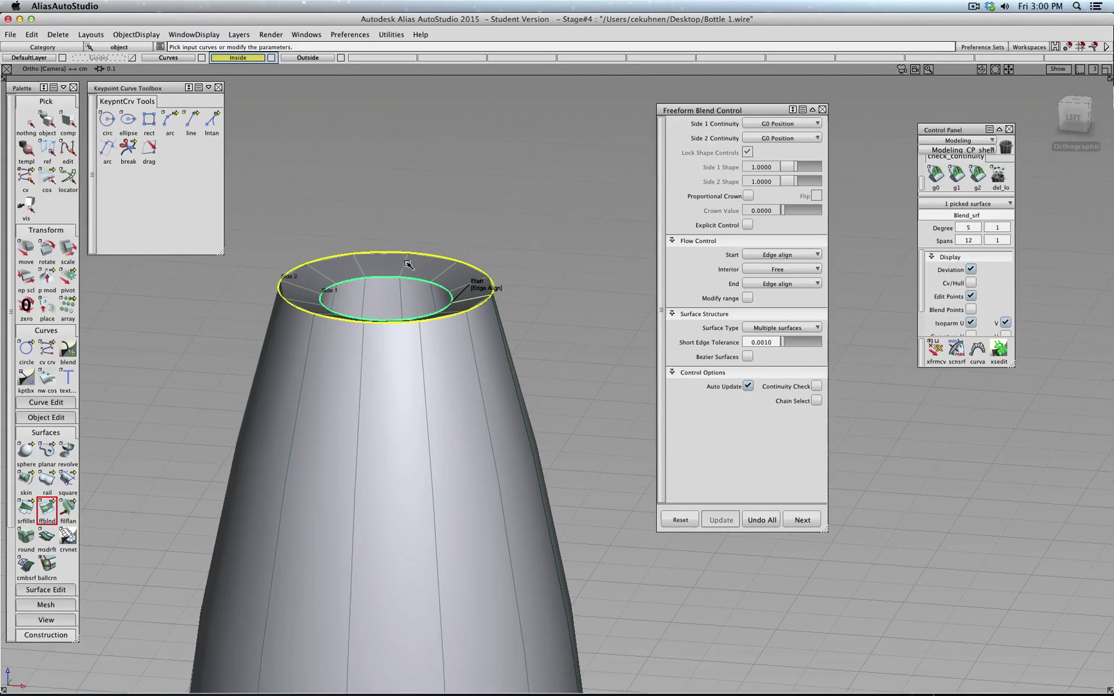
Step: Set the blend's Side 2 continuity to G1 Tangent, then undo the blend and rebuild it between the two rim edges
{"action": "left_click", "coordinate": [346, 284]}
{"action": "left_click", "coordinate": [346, 284]}
{"action": "left_click", "coordinate": [773, 139]}
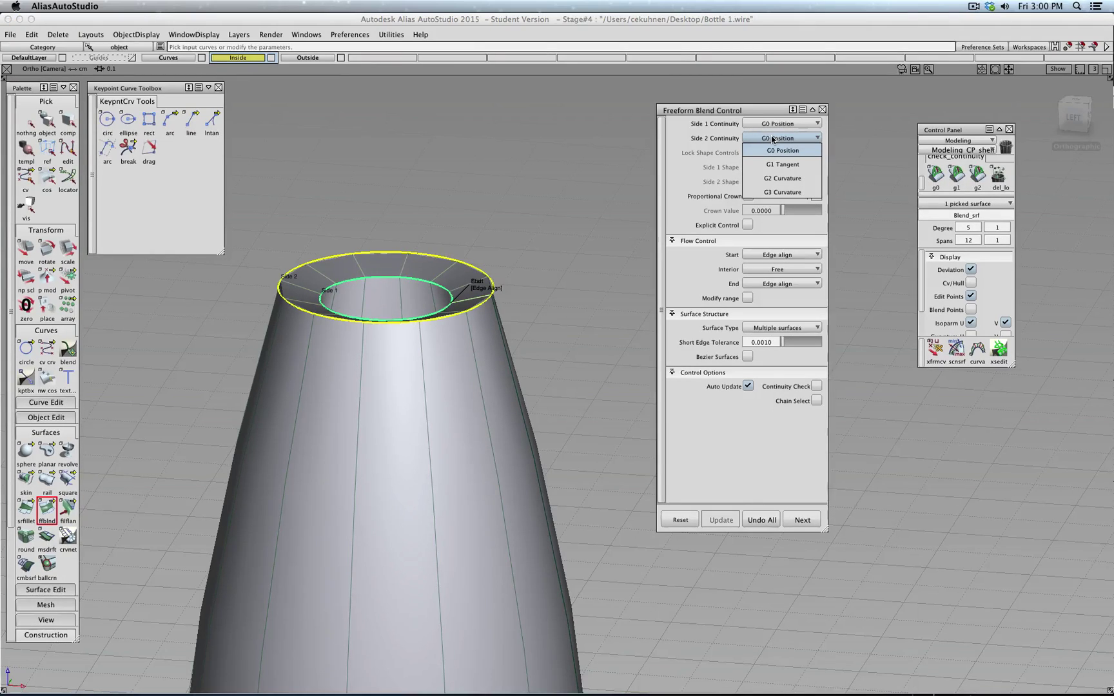
{"action": "left_click", "coordinate": [784, 165]}
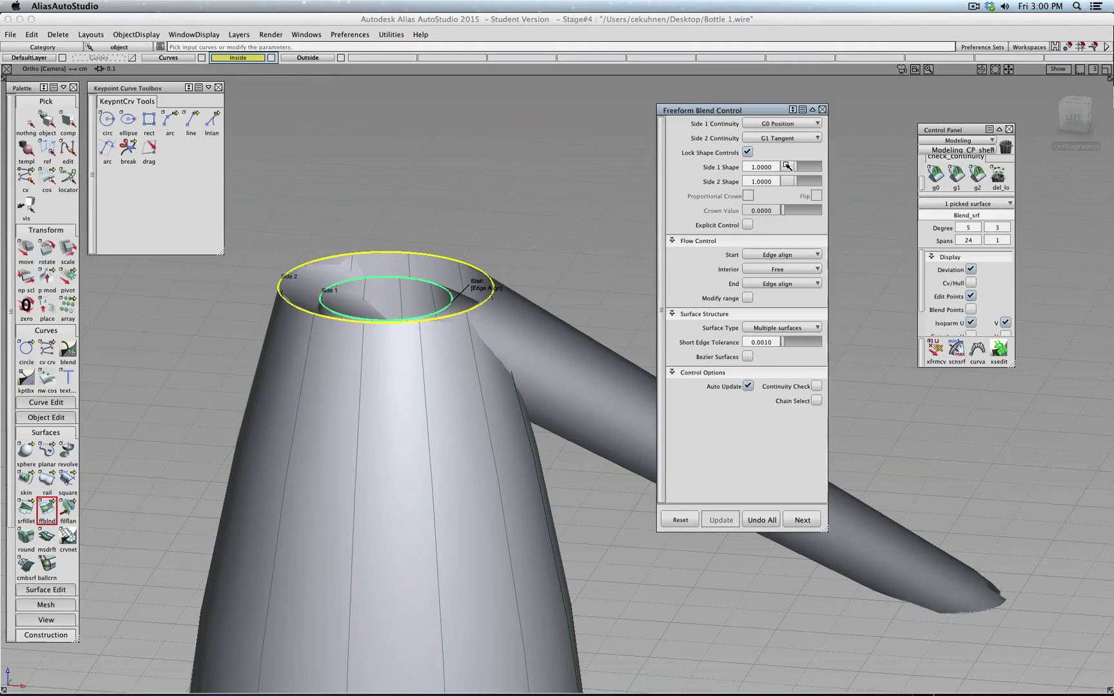
{"action": "left_click", "coordinate": [766, 520]}
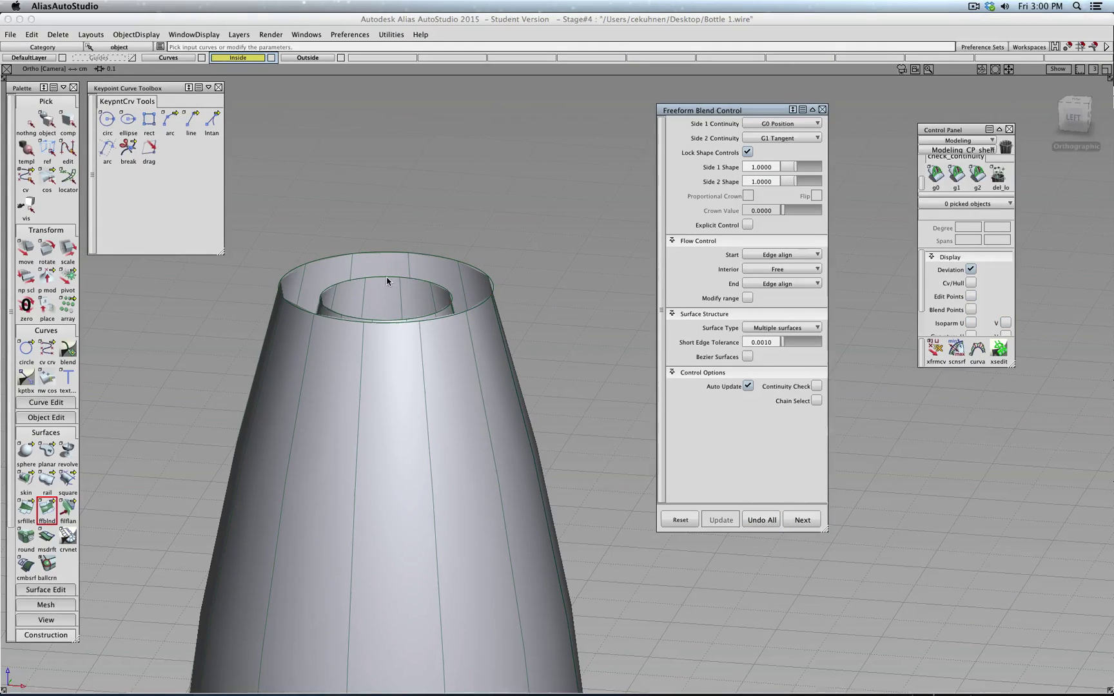
{"action": "left_click", "coordinate": [404, 282]}
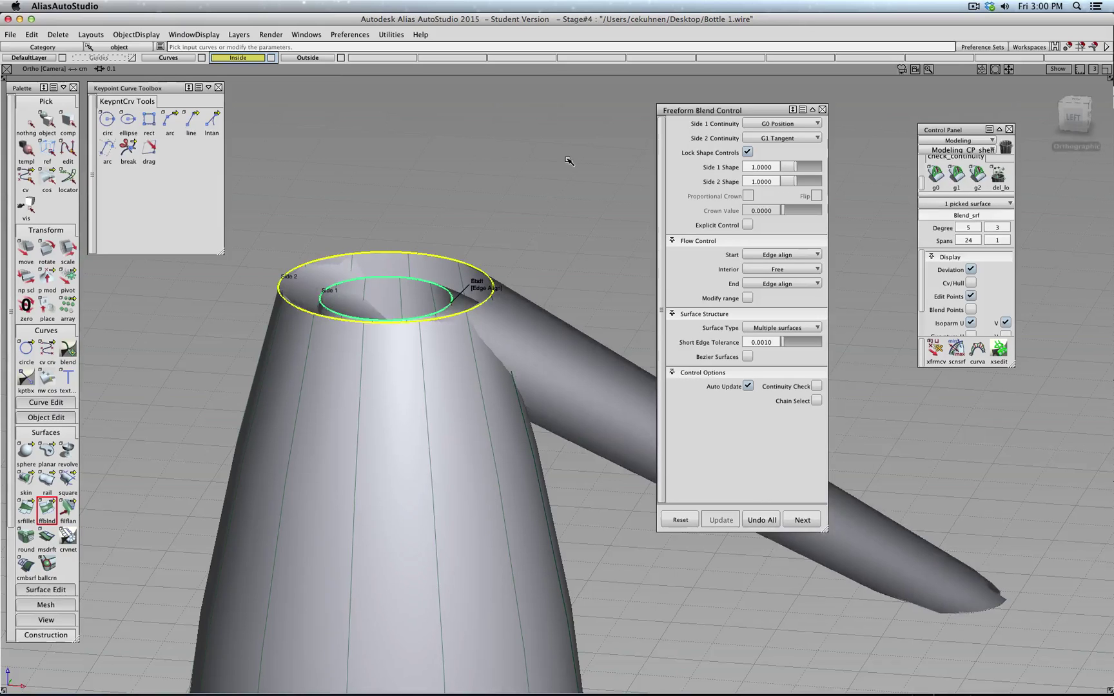
Step: Set the blend's Side 1 continuity to G1 Tangent and examine the rim from the left and from above
{"action": "mouse_move", "coordinate": [461, 394]}
{"action": "right_mouse_down", "text": "shift+super"}
{"action": "mouse_move", "coordinate": [522, 388]}
{"action": "mouse_move", "coordinate": [477, 390]}
{"action": "right_mouse_up", "text": "shift+super"}
{"action": "left_click", "coordinate": [805, 123]}
{"action": "left_click", "coordinate": [802, 150]}
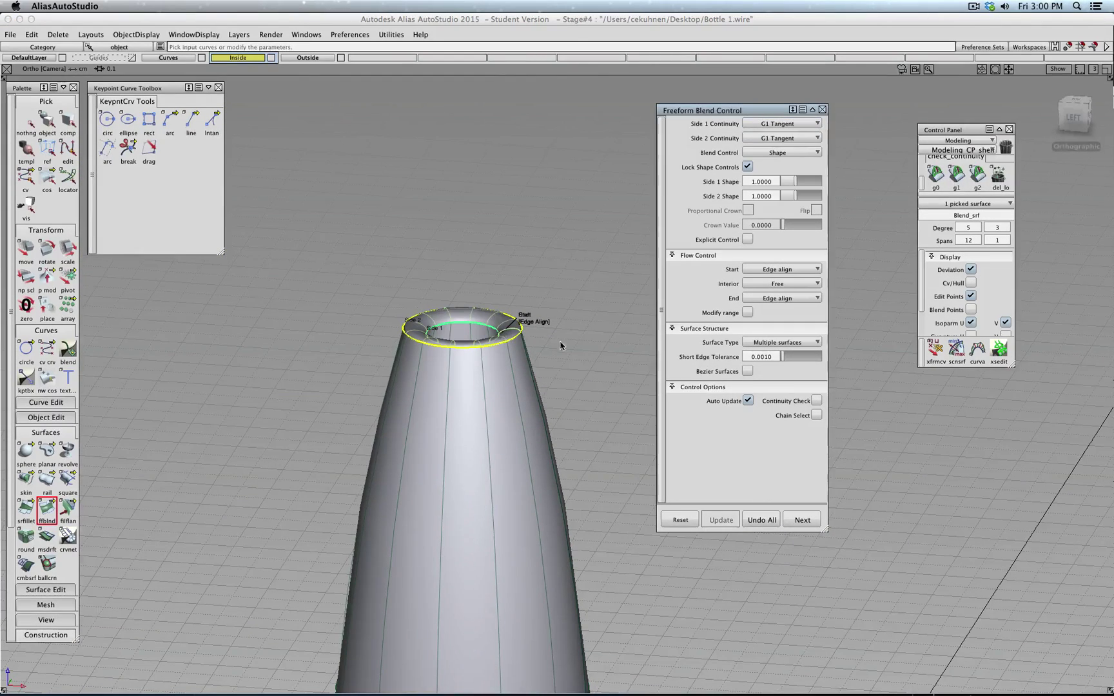
{"action": "right_click_drag", "start_coordinate": [552, 327], "coordinate": [563, 323], "text": "shift+super"}
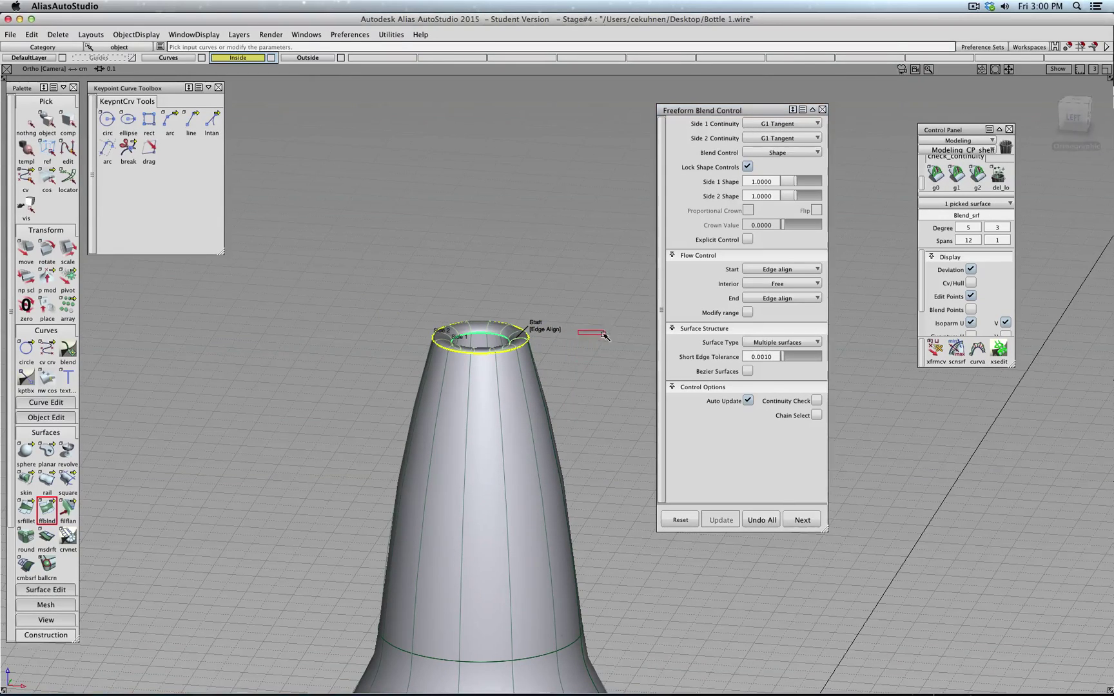
{"action": "middle_click_drag", "start_coordinate": [570, 306], "coordinate": [581, 364], "text": "shift+super"}
{"action": "right_click_drag", "start_coordinate": [581, 364], "coordinate": [497, 330], "text": "alt+shift"}
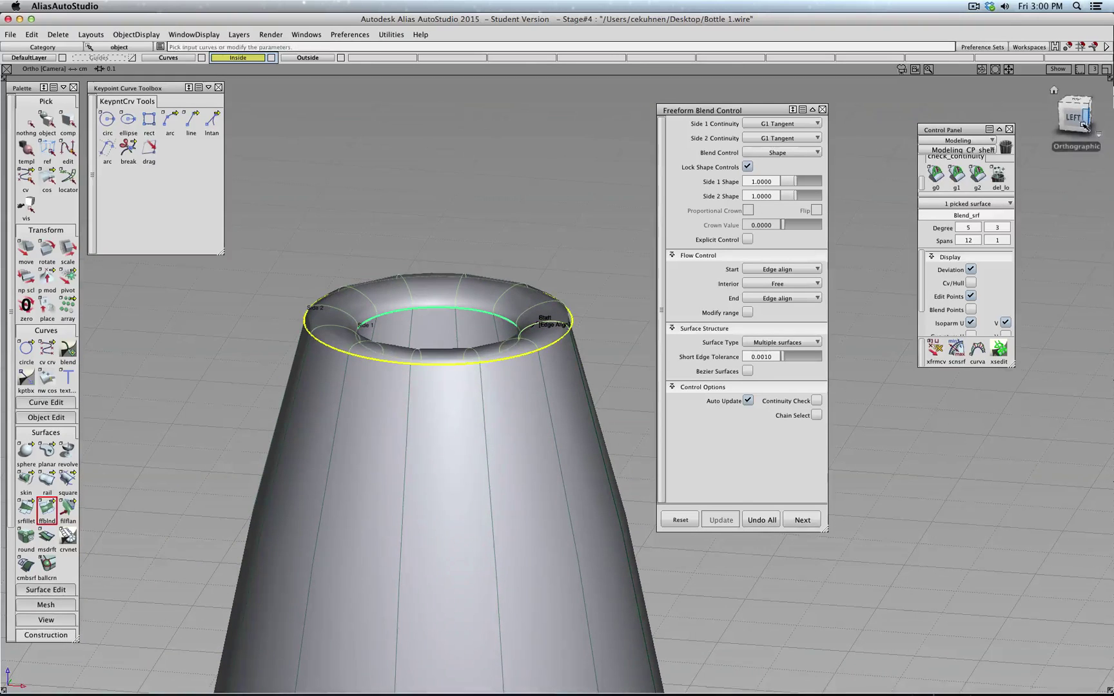
{"action": "left_click", "coordinate": [1074, 118]}
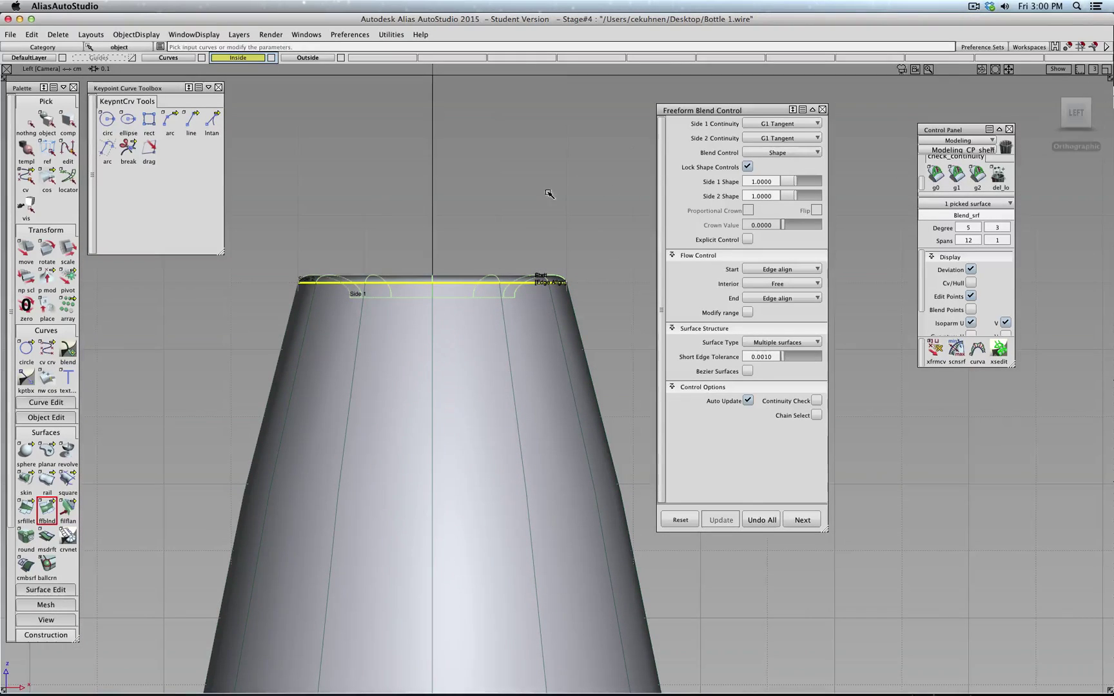
{"action": "mouse_move", "coordinate": [542, 191]}
{"action": "middle_mouse_down", "text": "alt+shift"}
{"action": "mouse_move", "coordinate": [534, 214]}
{"action": "mouse_move", "coordinate": [544, 204]}
{"action": "middle_mouse_up", "text": "alt+shift"}
{"action": "left_click_drag", "start_coordinate": [1073, 113], "coordinate": [1068, 129]}
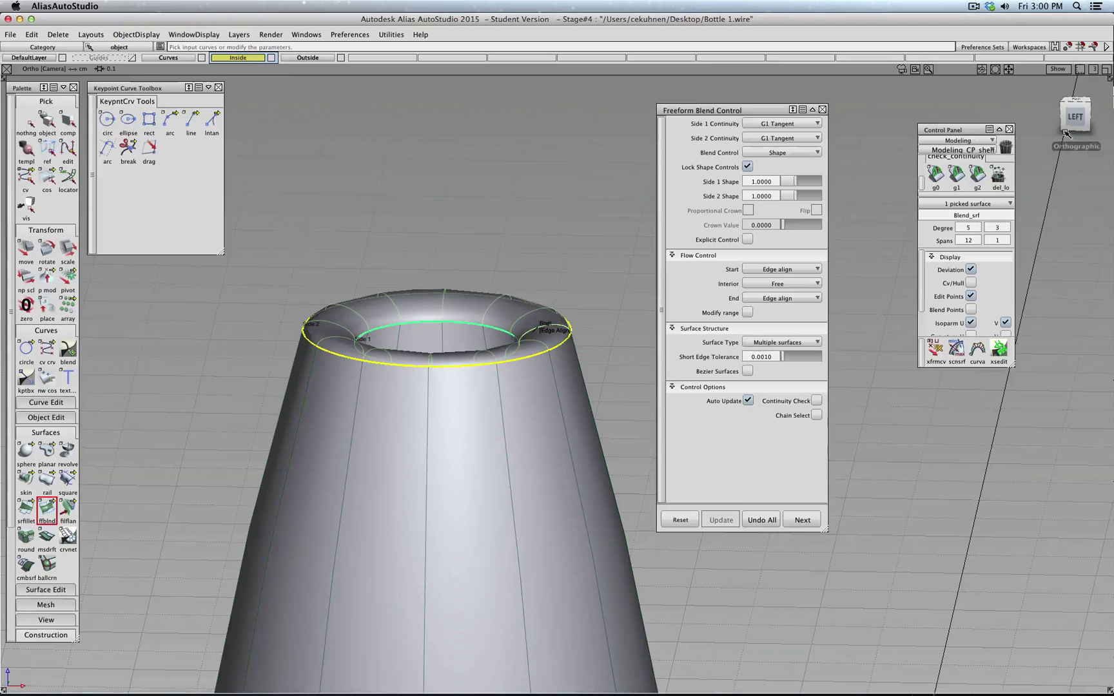
Step: Set both sides of the rim blend to G2 Curvature and raise the linked shape values to 2.5
{"action": "left_click", "coordinate": [814, 138]}
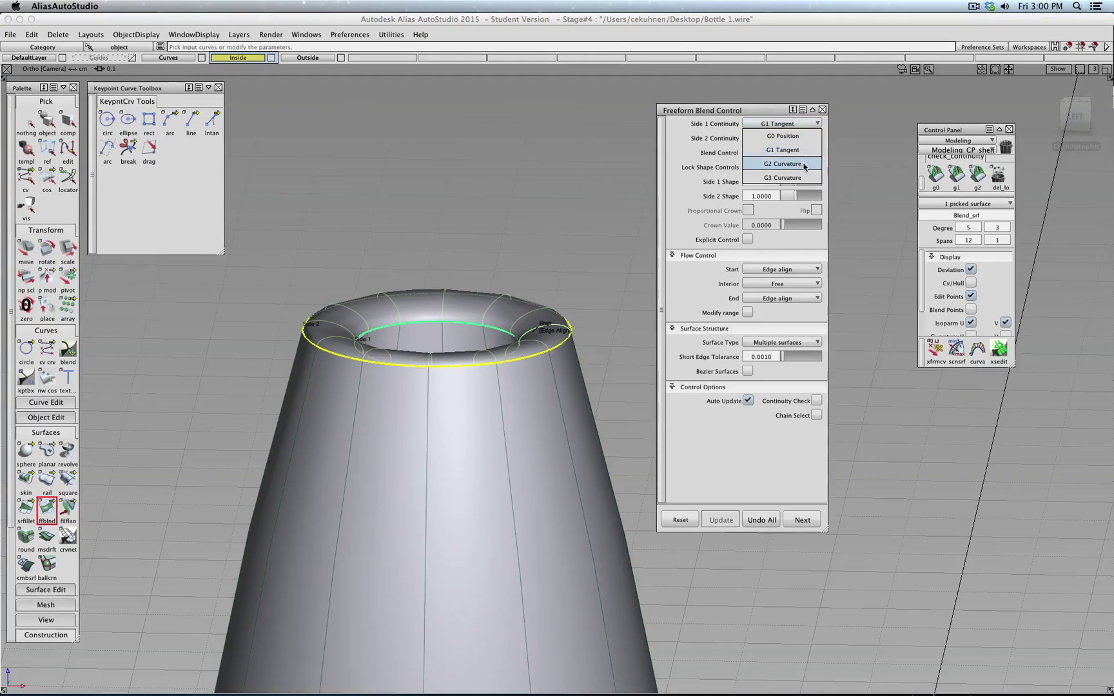
{"action": "left_click", "coordinate": [803, 165]}
{"action": "left_click", "coordinate": [792, 138]}
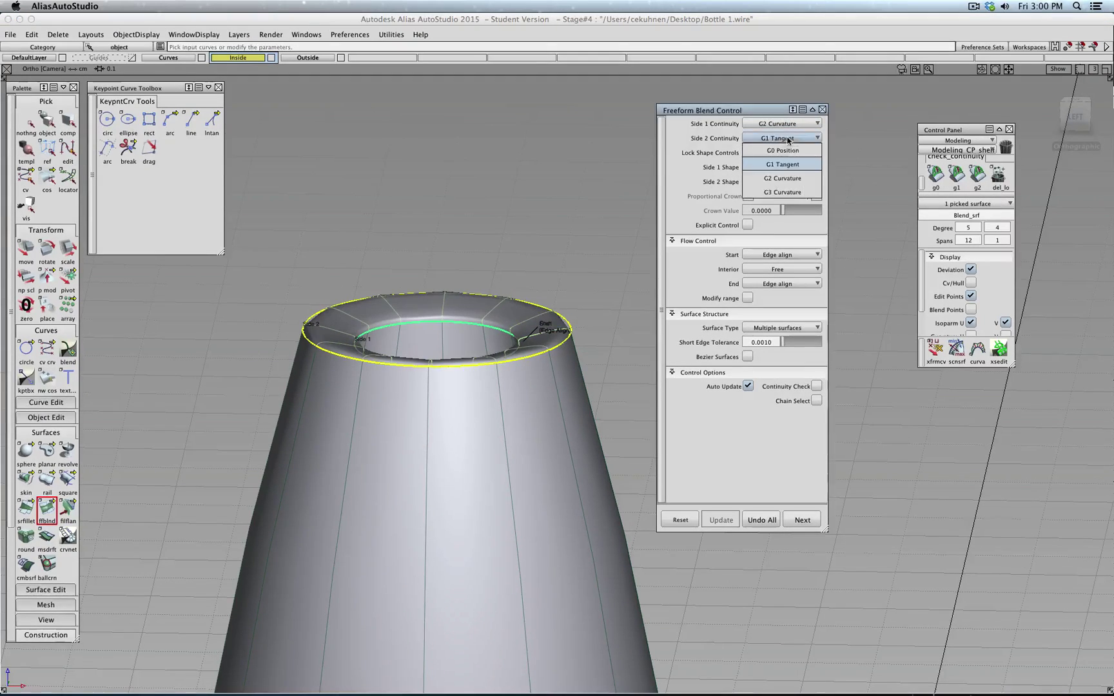
{"action": "left_click", "coordinate": [788, 176]}
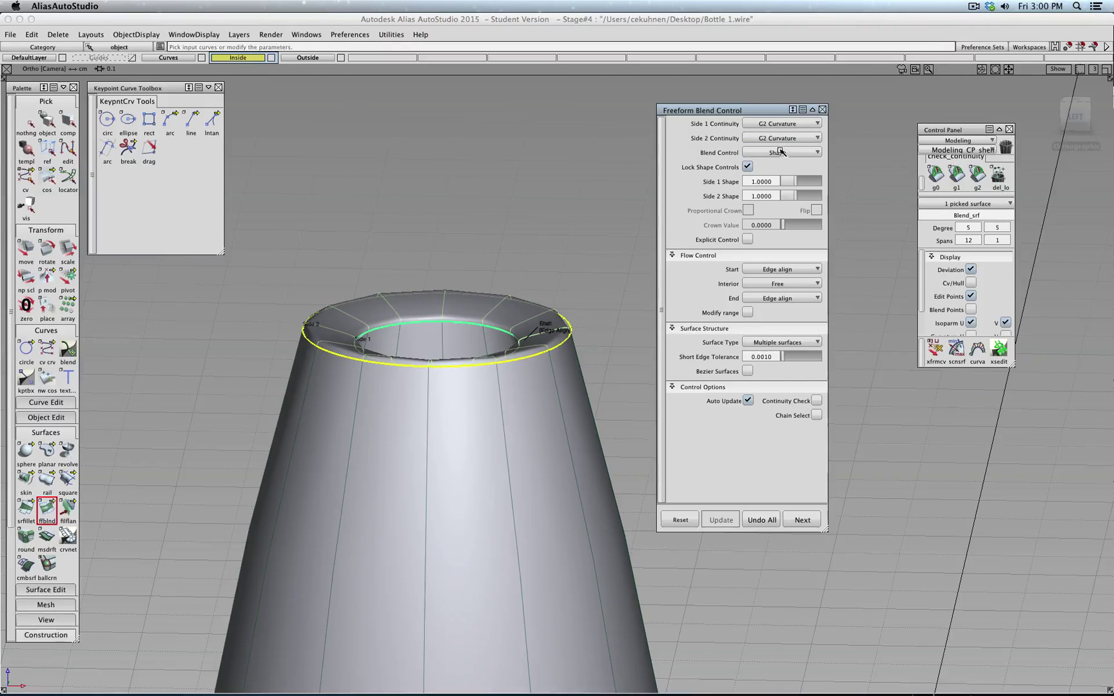
{"action": "left_click_drag", "start_coordinate": [796, 181], "coordinate": [820, 182]}
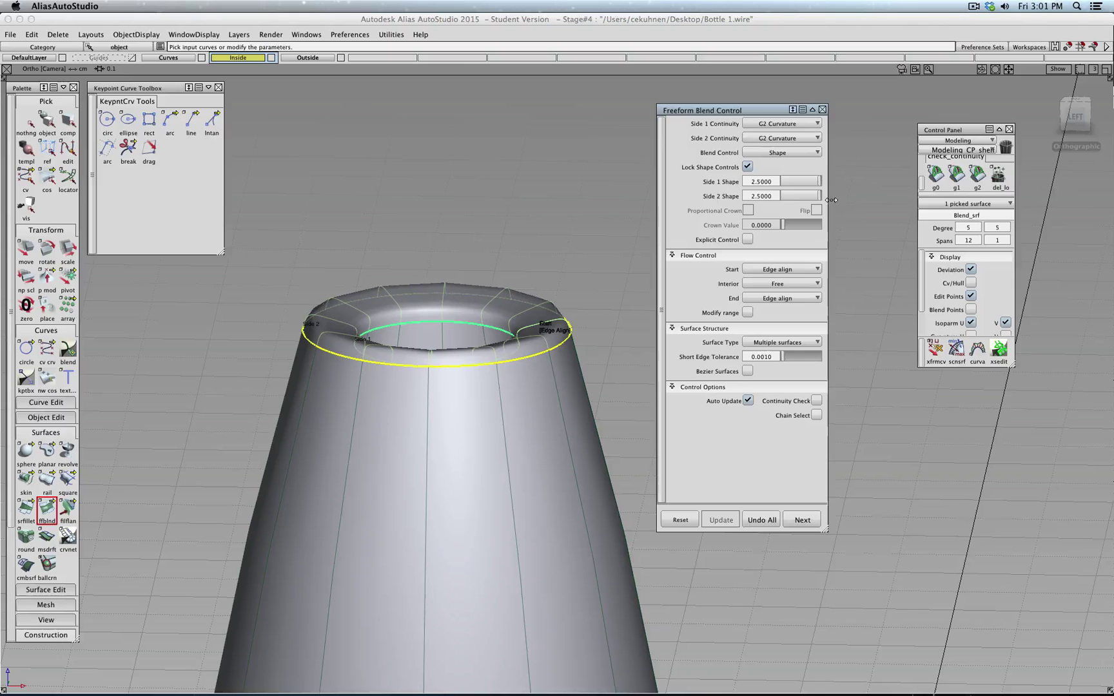
Step: Set both Side 1 and Side 2 continuity of the rim blend to G3 Curvature
{"action": "scroll", "coordinate": [551, 231], "scroll_direction": "up", "scroll_amount": 5}
{"action": "scroll", "coordinate": [551, 231], "scroll_direction": "down", "scroll_amount": 6}
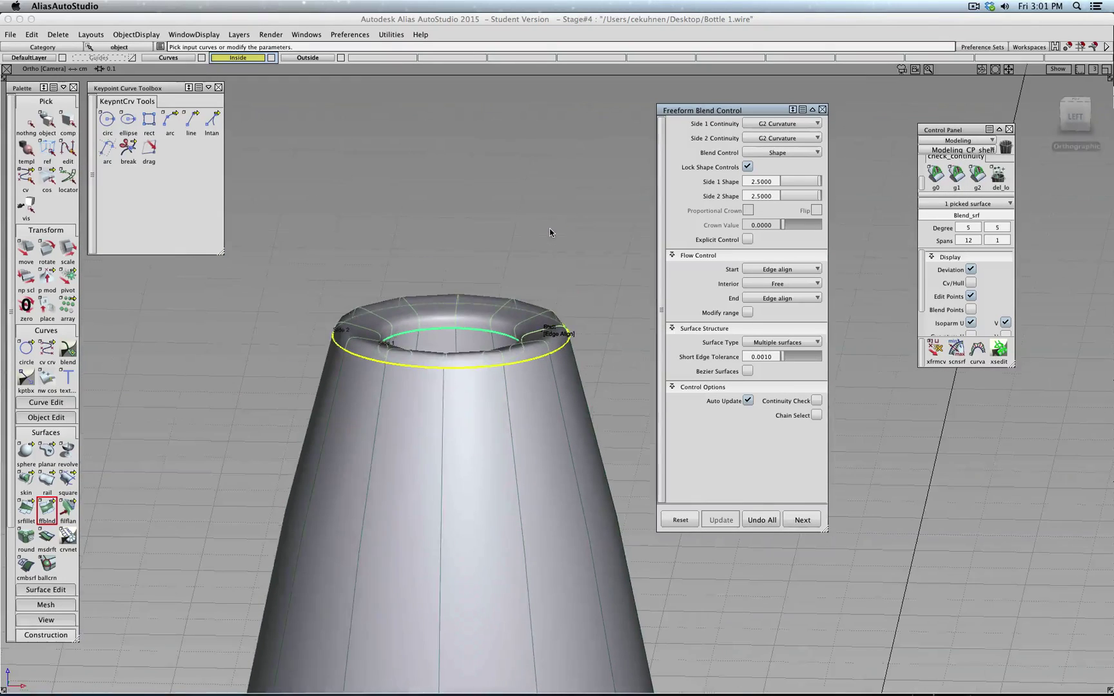
{"action": "left_click", "coordinate": [799, 138]}
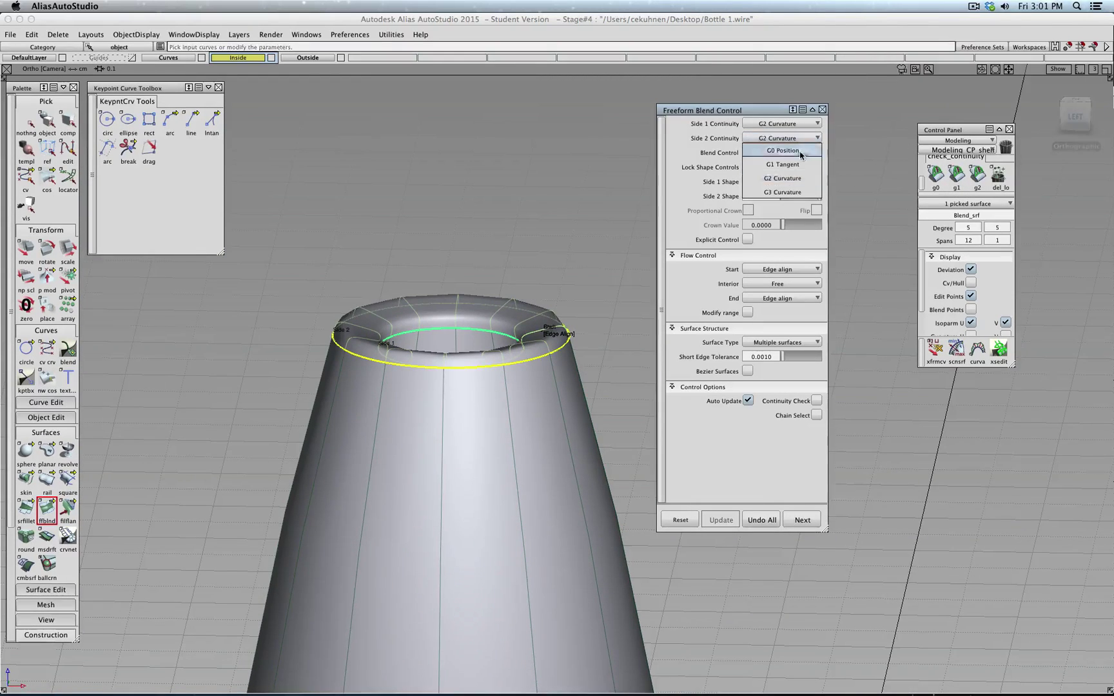
{"action": "left_click", "coordinate": [798, 193]}
{"action": "left_click", "coordinate": [783, 124]}
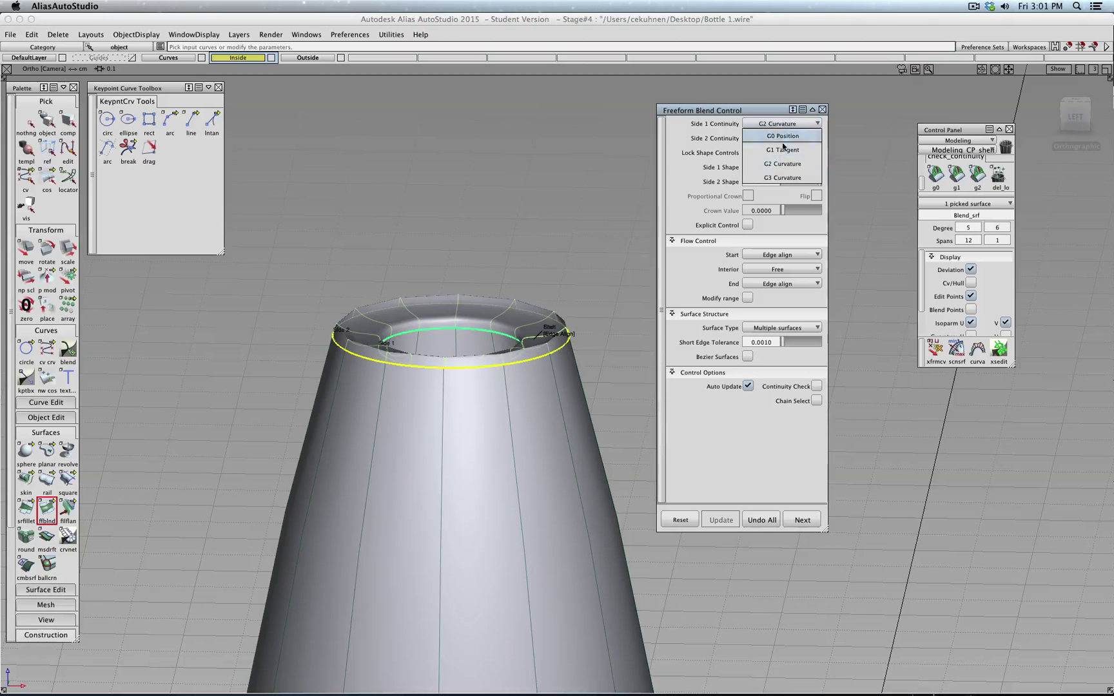
{"action": "left_click", "coordinate": [783, 177]}
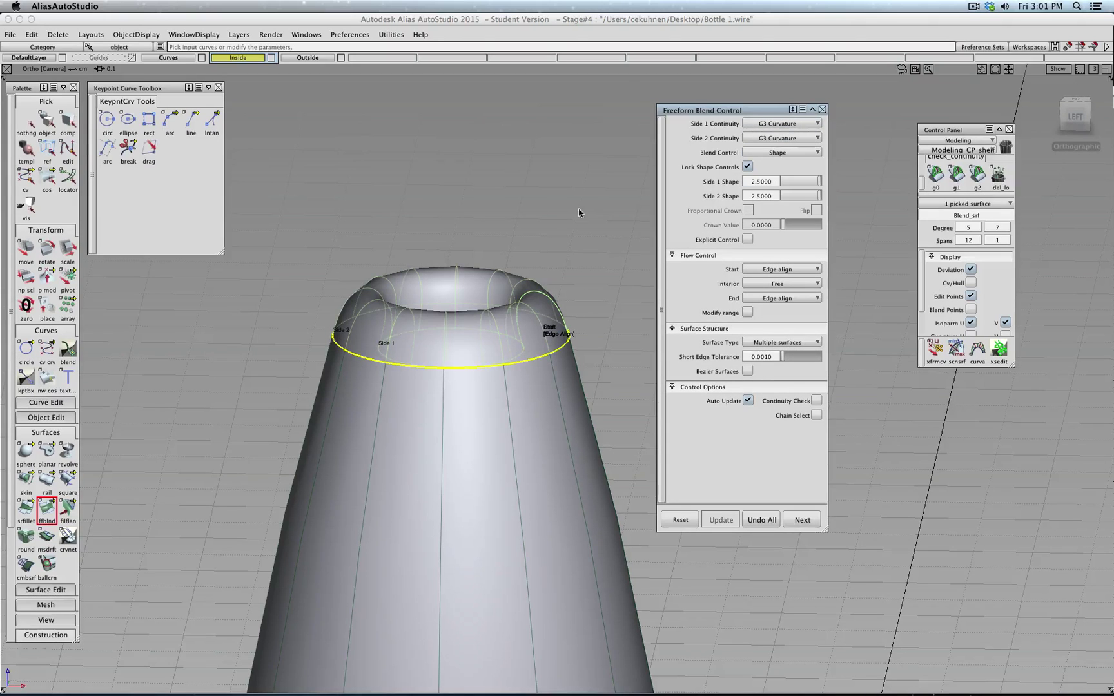
Step: Lower the rim blend's linked shape values to 1.6 and inspect the rim from the left and at an angle
{"action": "left_click", "coordinate": [1067, 121]}
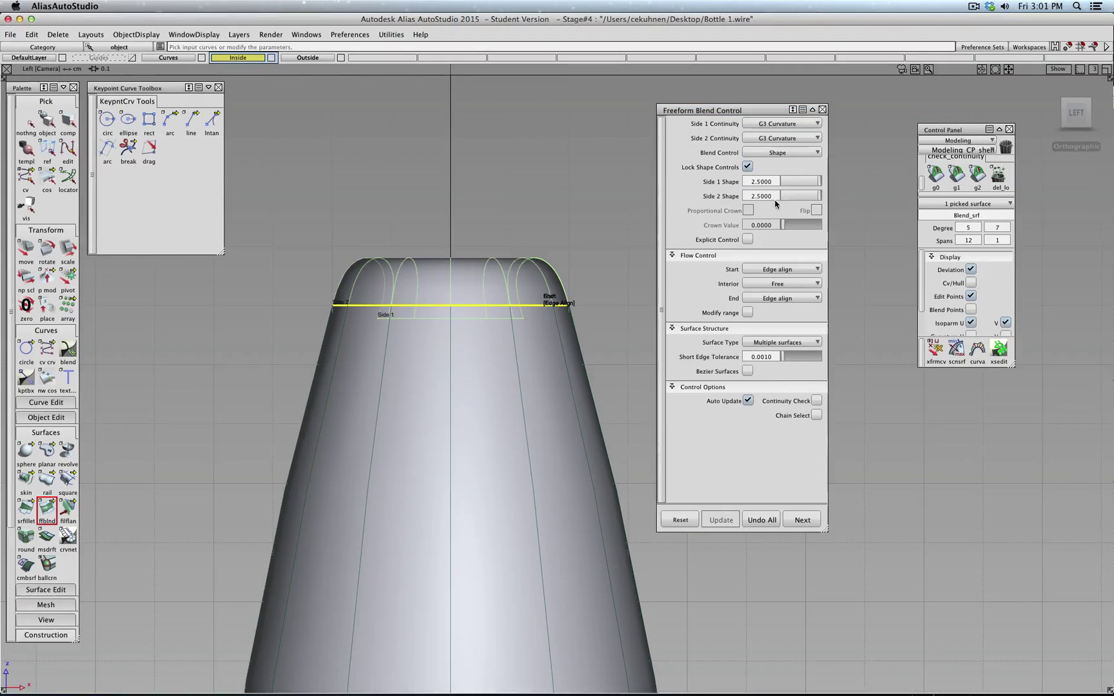
{"action": "mouse_move", "coordinate": [822, 182]}
{"action": "left_mouse_down"}
{"action": "mouse_move", "coordinate": [790, 183]}
{"action": "mouse_move", "coordinate": [805, 183]}
{"action": "left_mouse_up"}
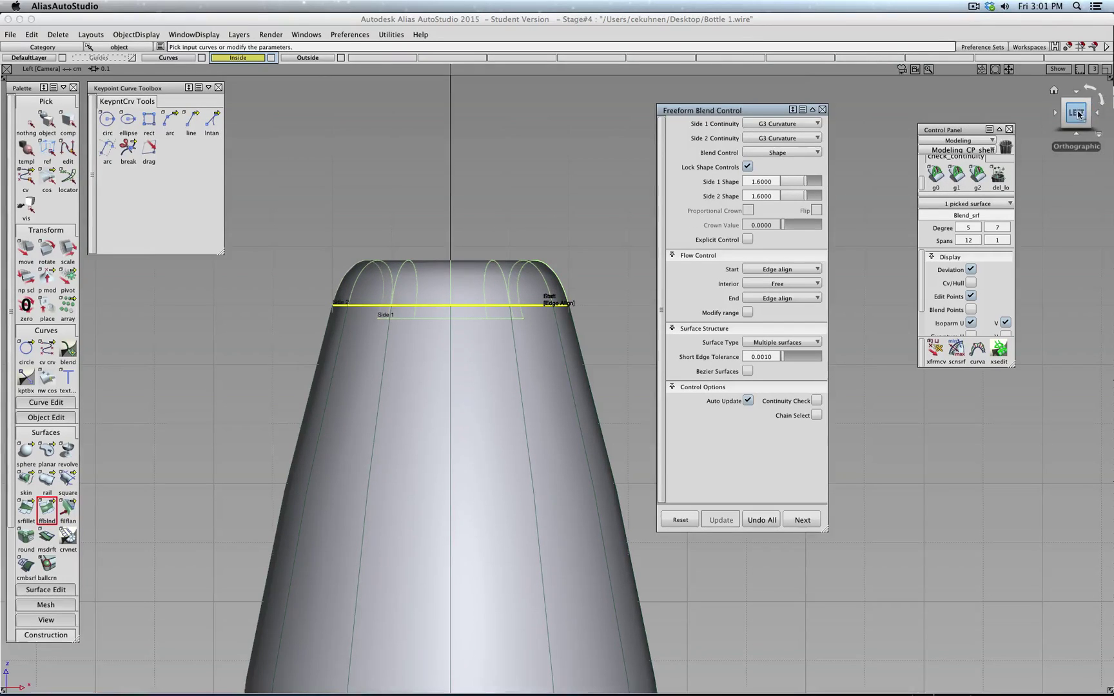
{"action": "left_click_drag", "start_coordinate": [1084, 116], "coordinate": [1025, 142]}
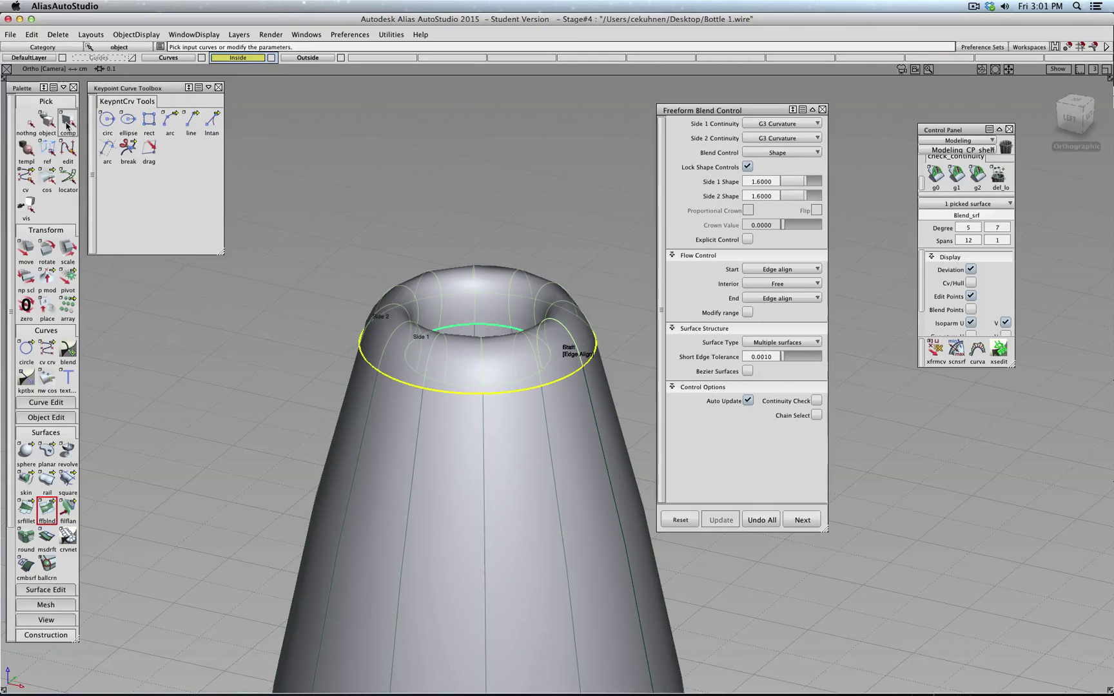
Step: Delete the freeform blend surface from the bottle's rim
{"action": "left_click", "coordinate": [45, 122]}
{"action": "left_click", "coordinate": [495, 289]}
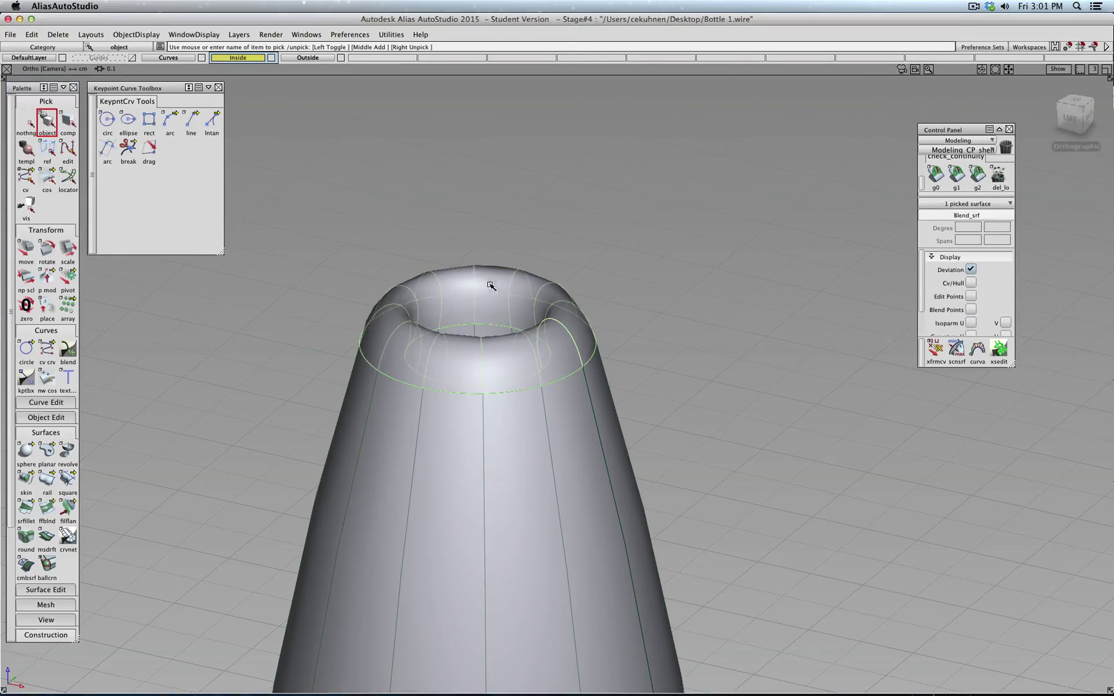
{"action": "key", "text": "Delete"}
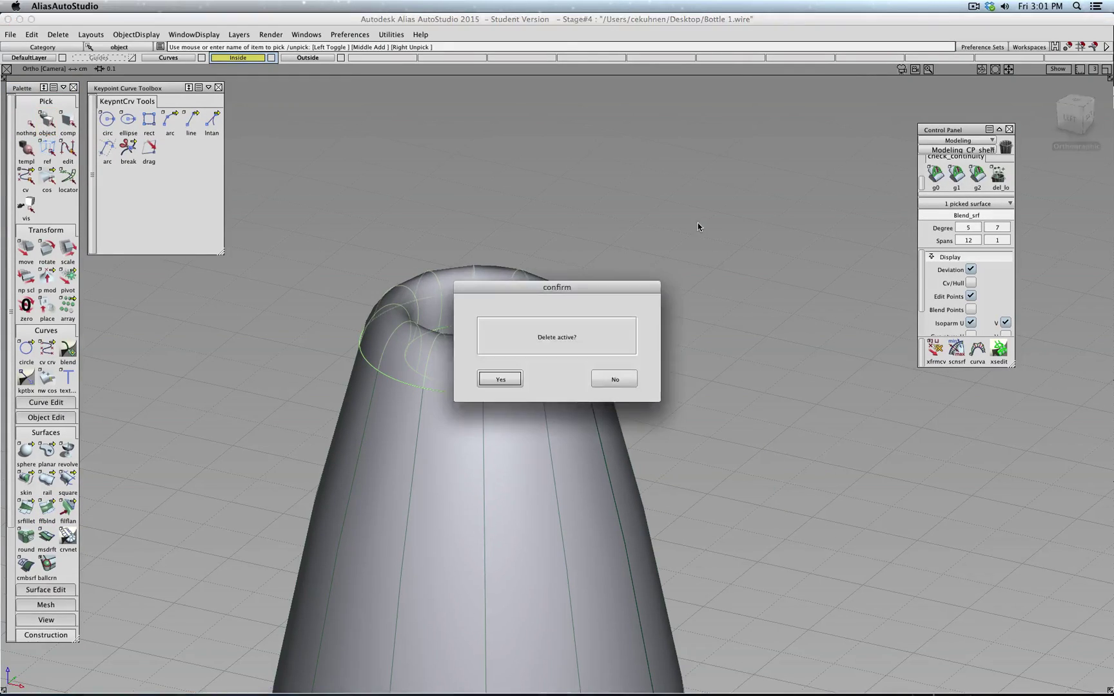
{"action": "left_click", "coordinate": [501, 380]}
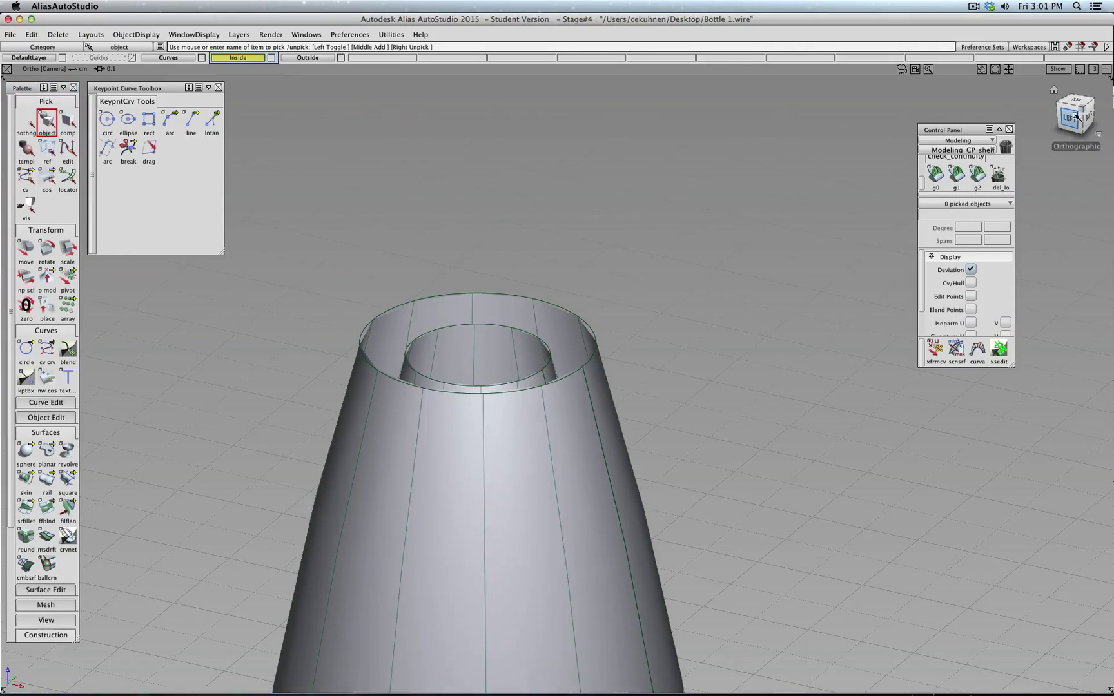
Step: In the left view, make the Curves layer active and hide the Inside and Outside layers
{"action": "left_click", "coordinate": [1075, 118]}
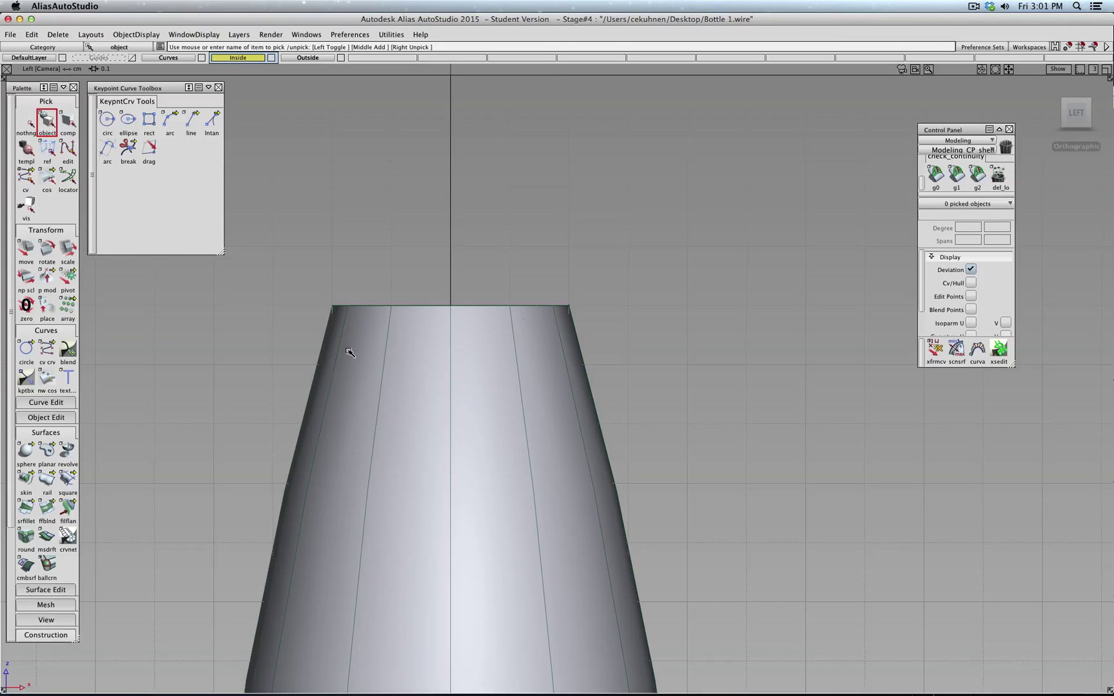
{"action": "left_click", "coordinate": [173, 58]}
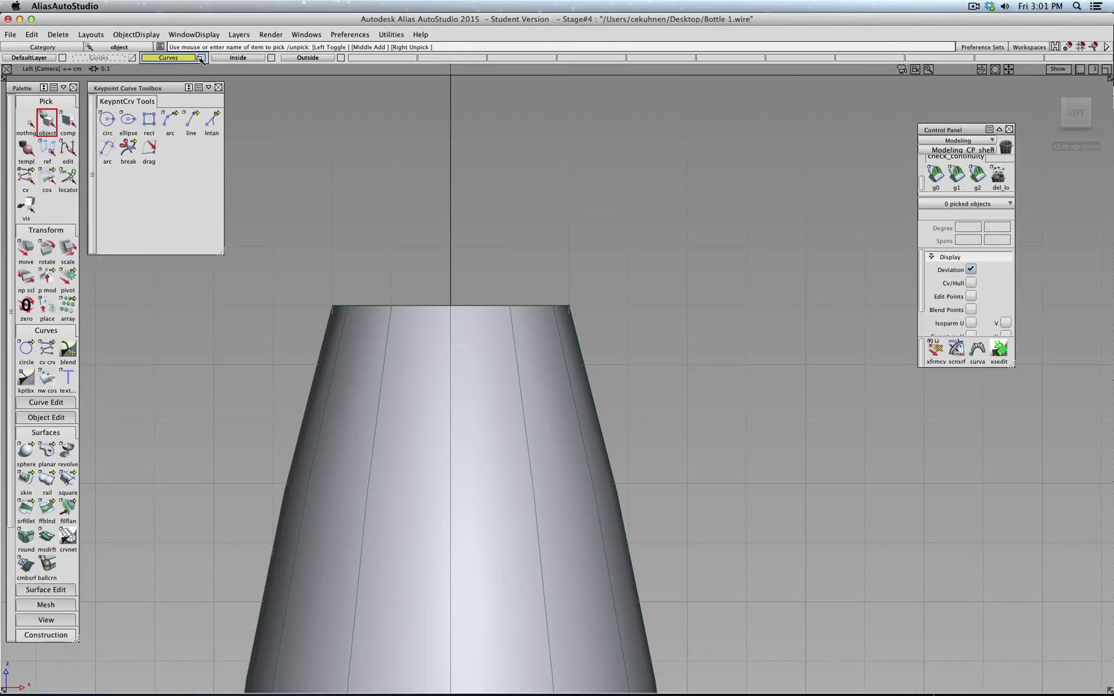
{"action": "left_click", "coordinate": [341, 58]}
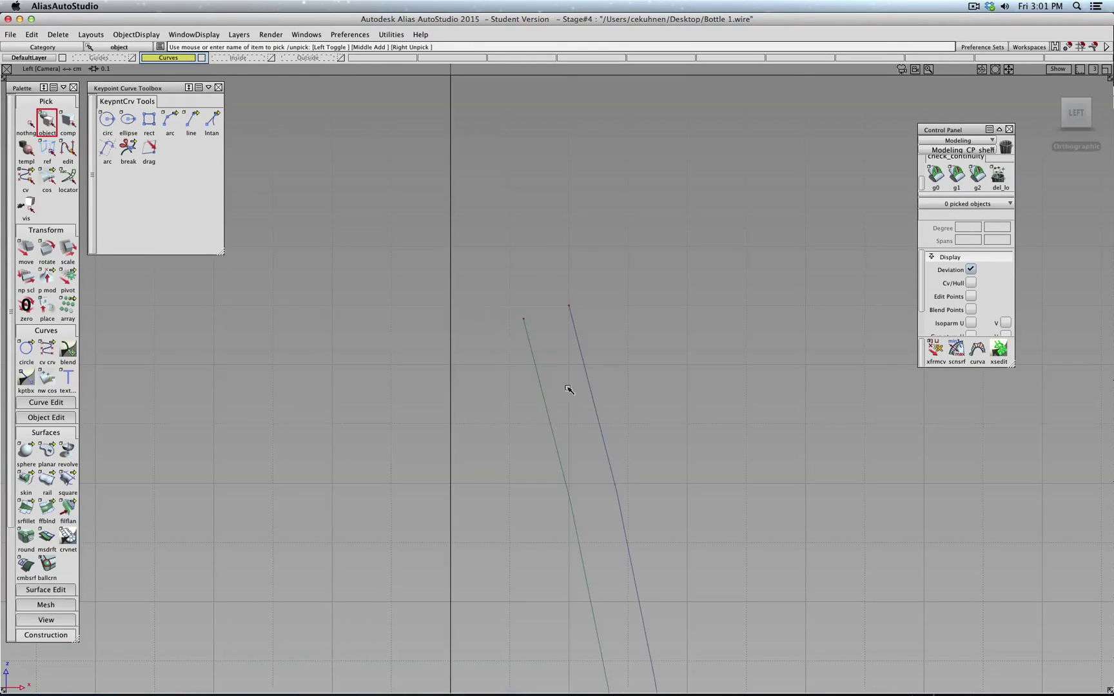
Step: Draw a degree 7 CV curve from the inner profile's top end, looping over to just above the outer profile's top end
{"action": "middle_click_drag", "start_coordinate": [650, 329], "coordinate": [558, 477], "text": "alt+shift"}
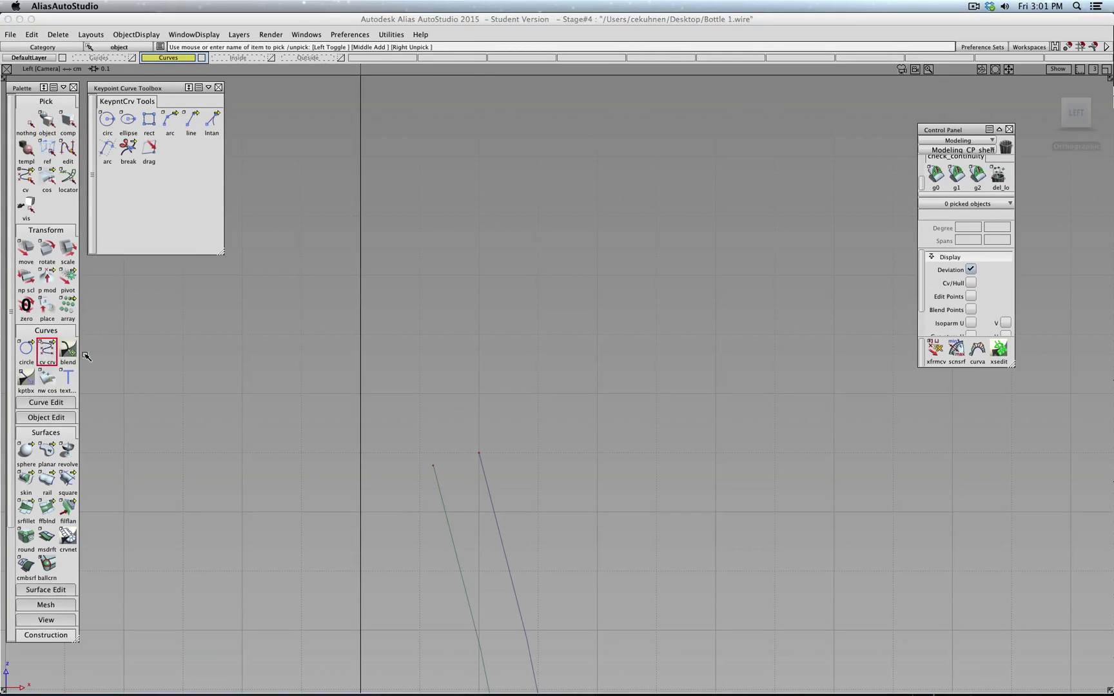
{"action": "double_click", "coordinate": [48, 355]}
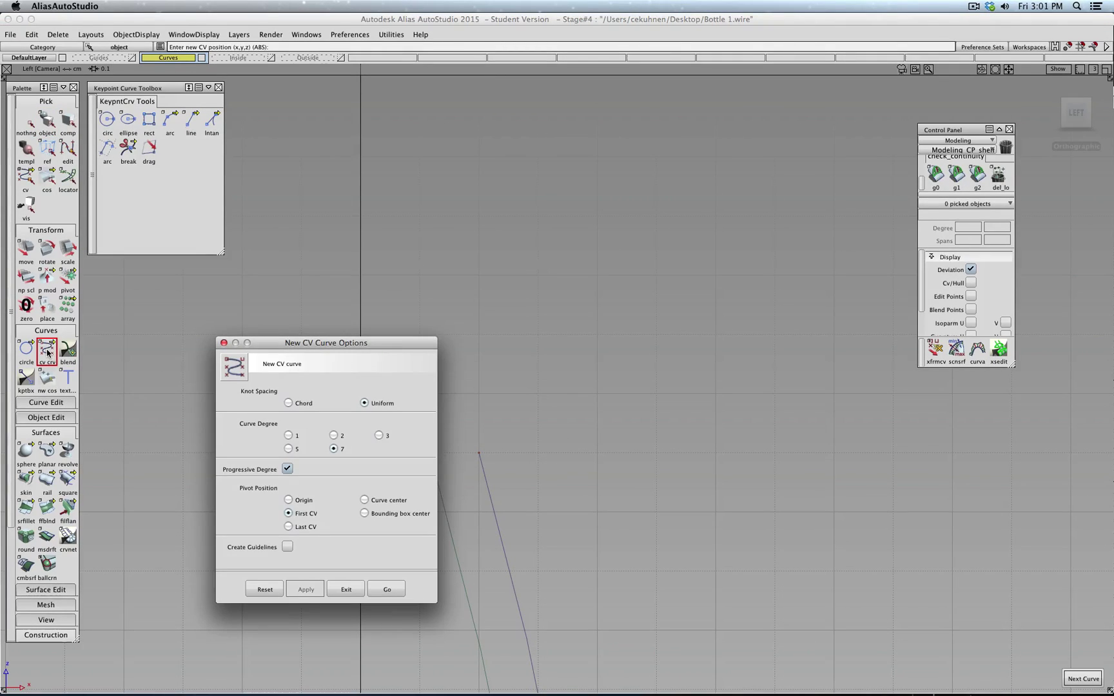
{"action": "left_click", "coordinate": [386, 590]}
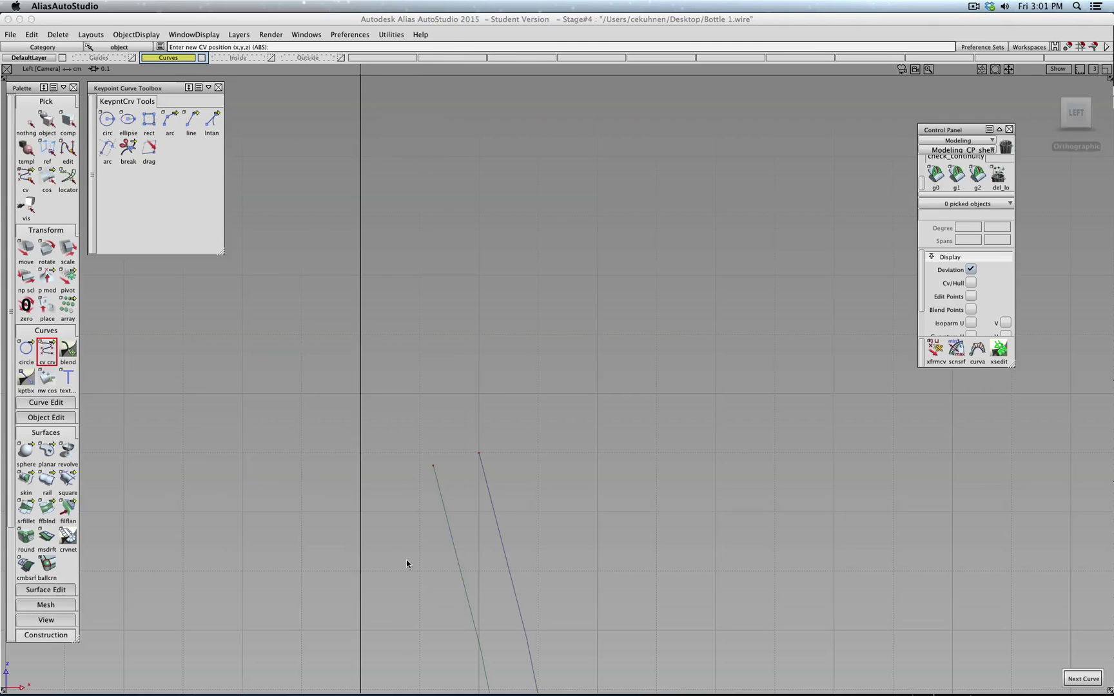
{"action": "left_click", "coordinate": [432, 465]}
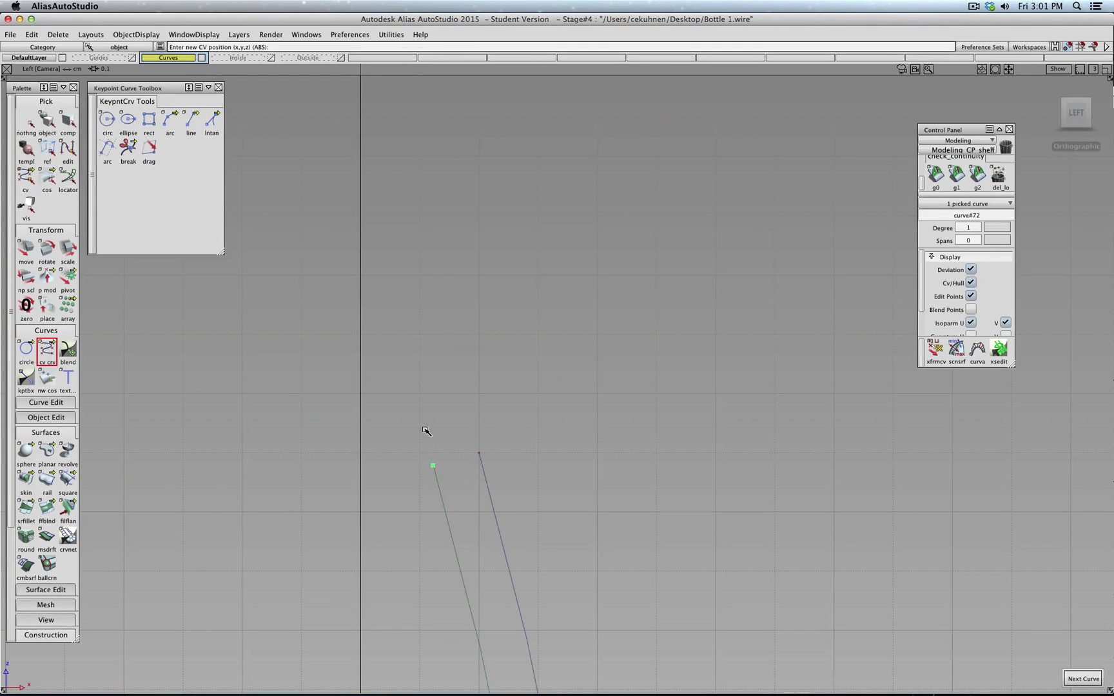
{"action": "left_click", "coordinate": [1068, 47]}
{"action": "left_click", "coordinate": [412, 431]}
{"action": "left_click", "coordinate": [401, 369]}
{"action": "left_click", "coordinate": [432, 299]}
{"action": "left_click", "coordinate": [487, 286]}
{"action": "left_click", "coordinate": [534, 318]}
{"action": "left_click", "coordinate": [533, 393]}
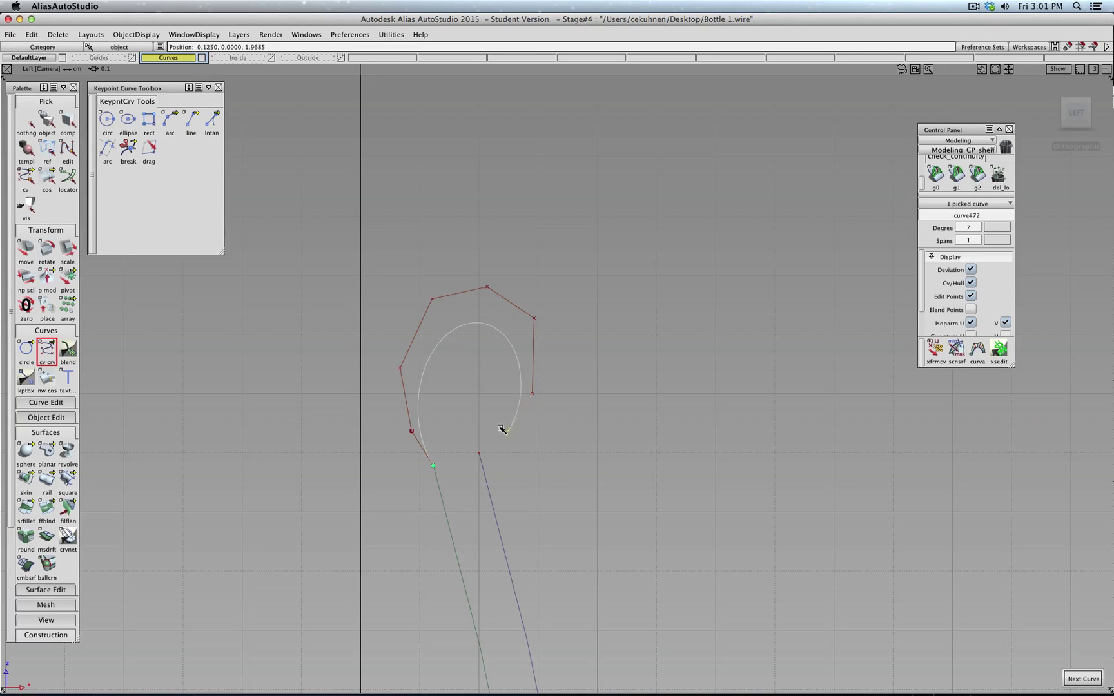
{"action": "left_click", "coordinate": [484, 409]}
Step: Move the new curve's last CV onto the outer profile's top end using CV/Edit Point snap
{"action": "left_click", "coordinate": [1068, 47]}
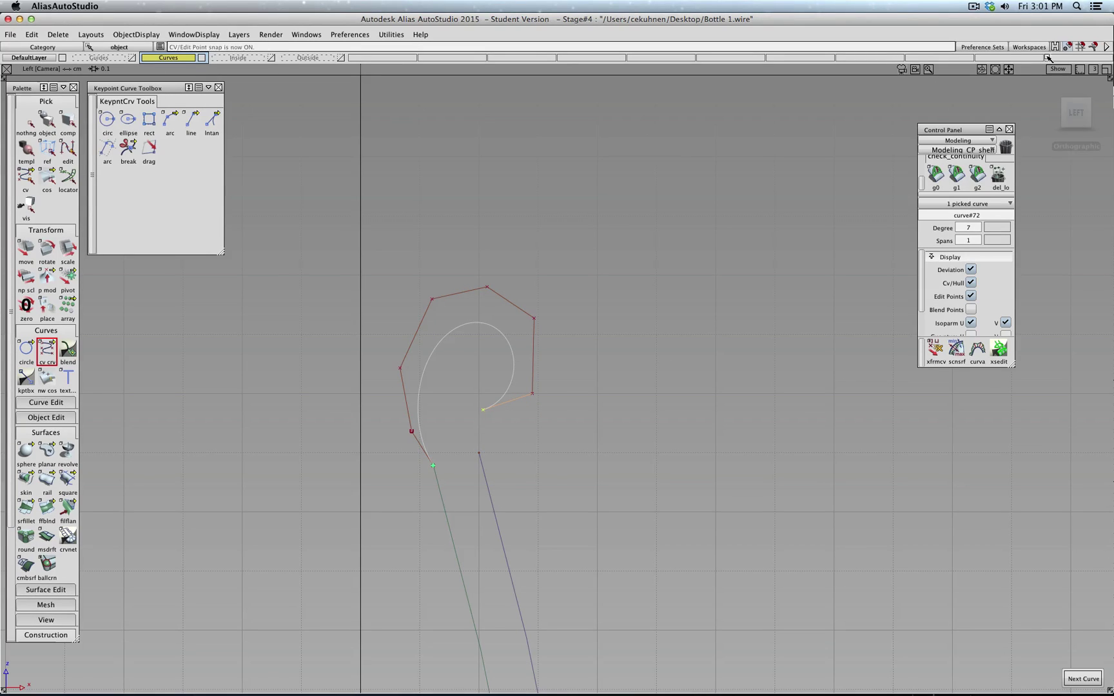
{"action": "left_click", "coordinate": [26, 121]}
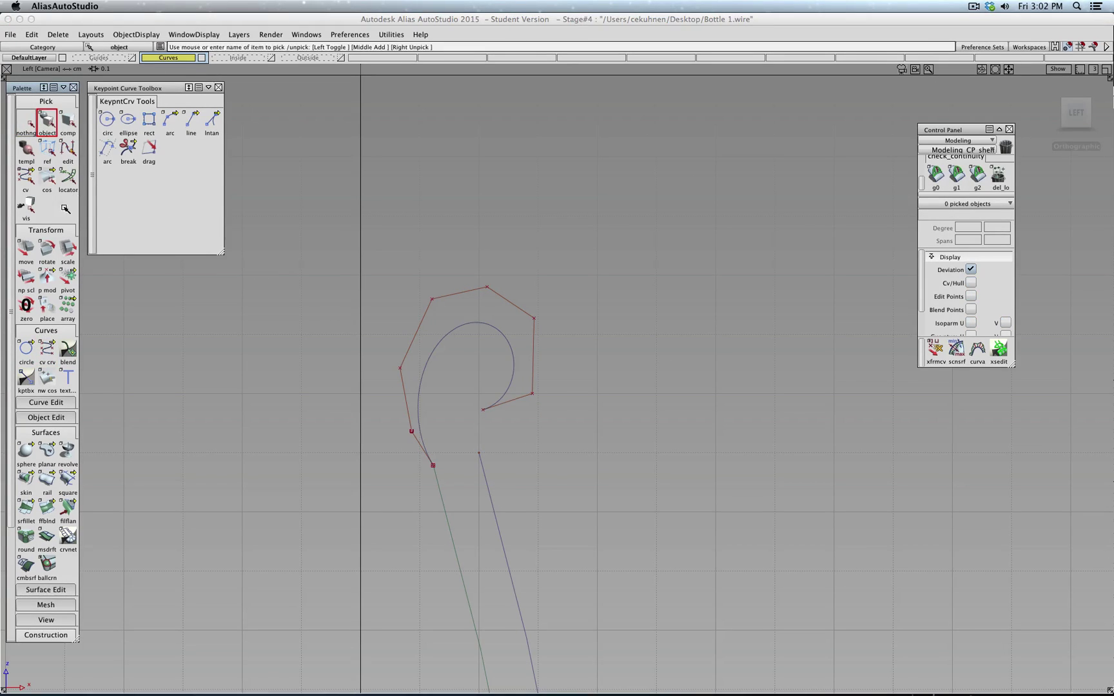
{"action": "left_click", "coordinate": [26, 178]}
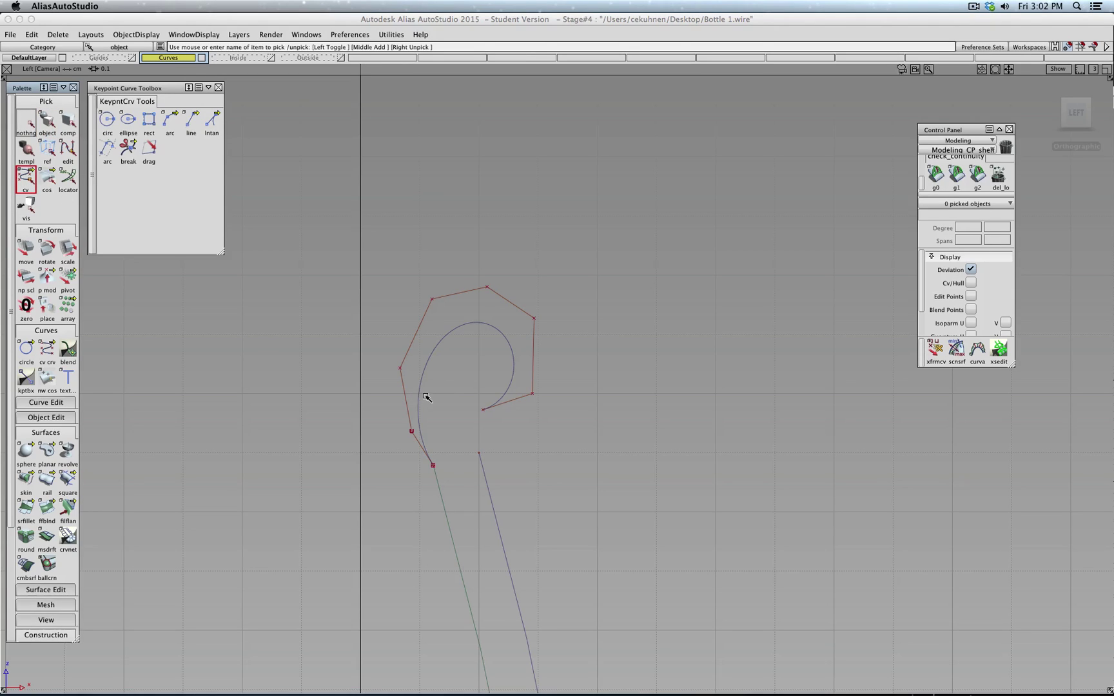
{"action": "left_click_drag", "start_coordinate": [453, 391], "coordinate": [487, 417]}
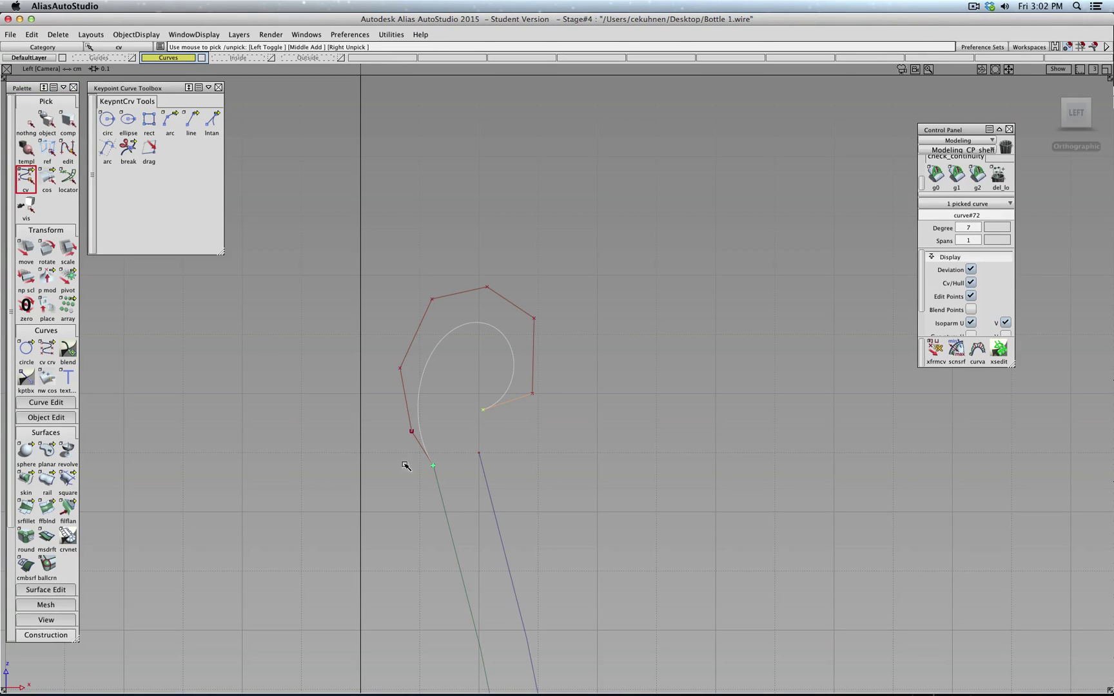
{"action": "left_click", "coordinate": [27, 251]}
{"action": "left_click", "coordinate": [491, 455], "text": "ctrl"}
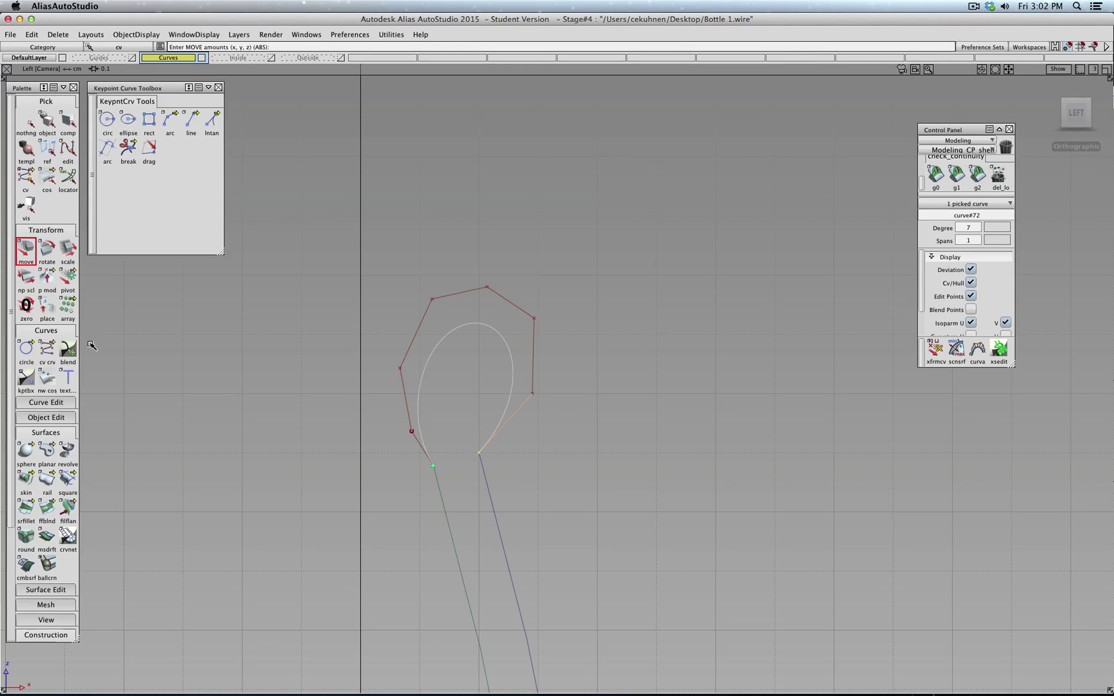
Step: Align the new curve's inner end to the inner profile curve with G1 continuity and explicit control
{"action": "scroll", "coordinate": [59, 501], "scroll_direction": "down", "scroll_amount": 3}
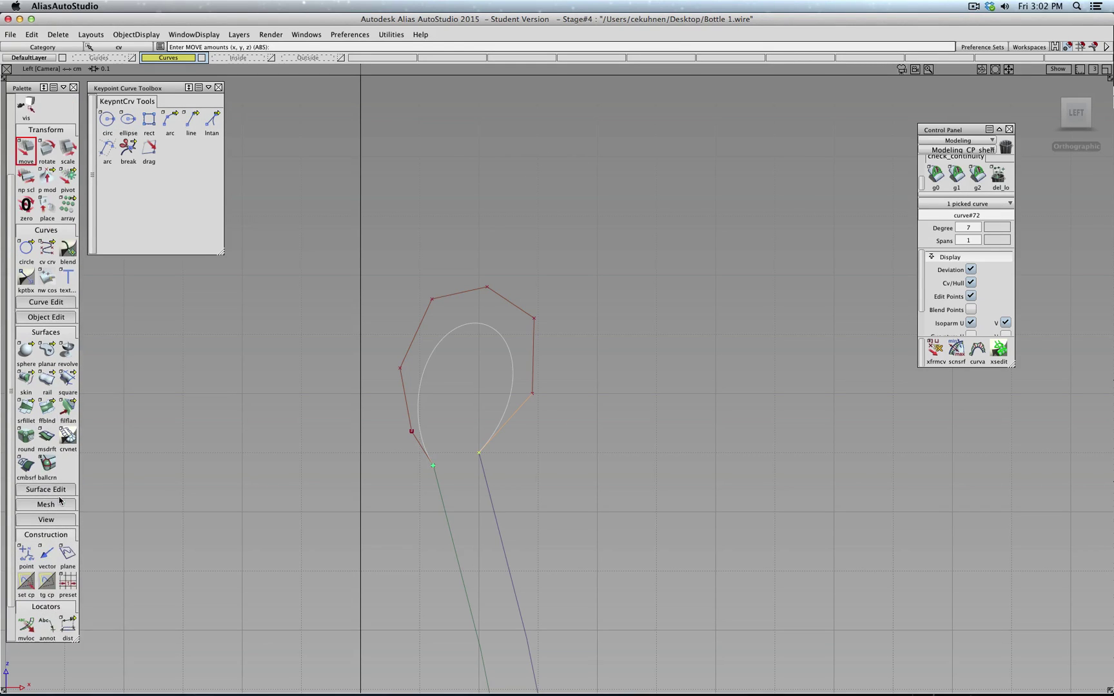
{"action": "left_click", "coordinate": [65, 319]}
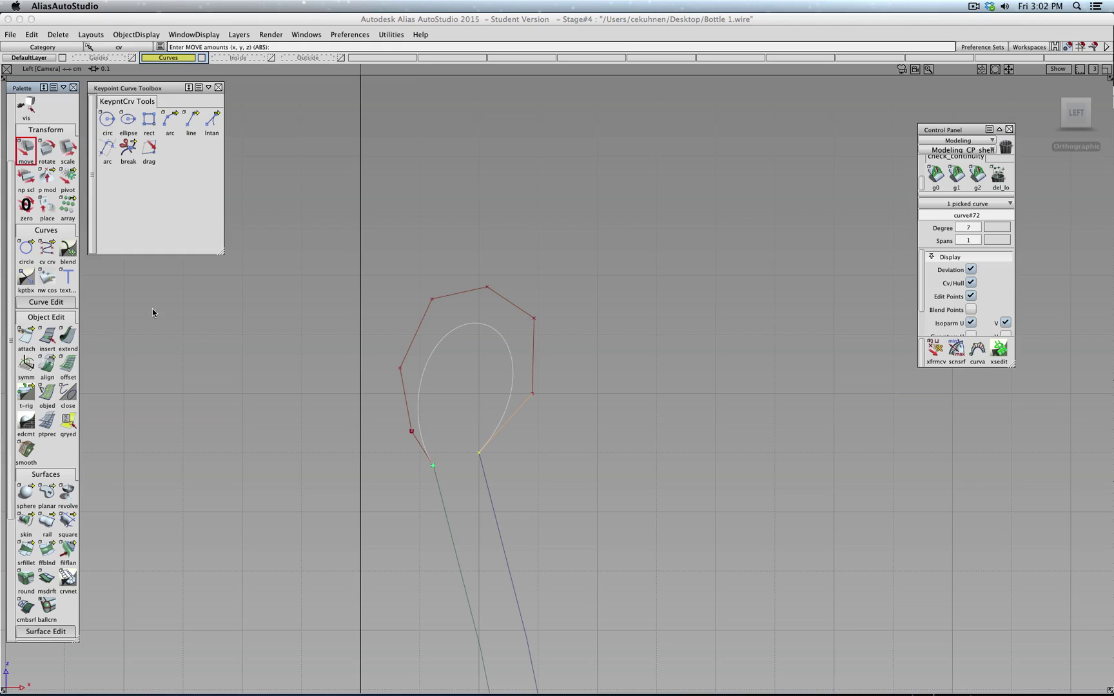
{"action": "left_click", "coordinate": [47, 365]}
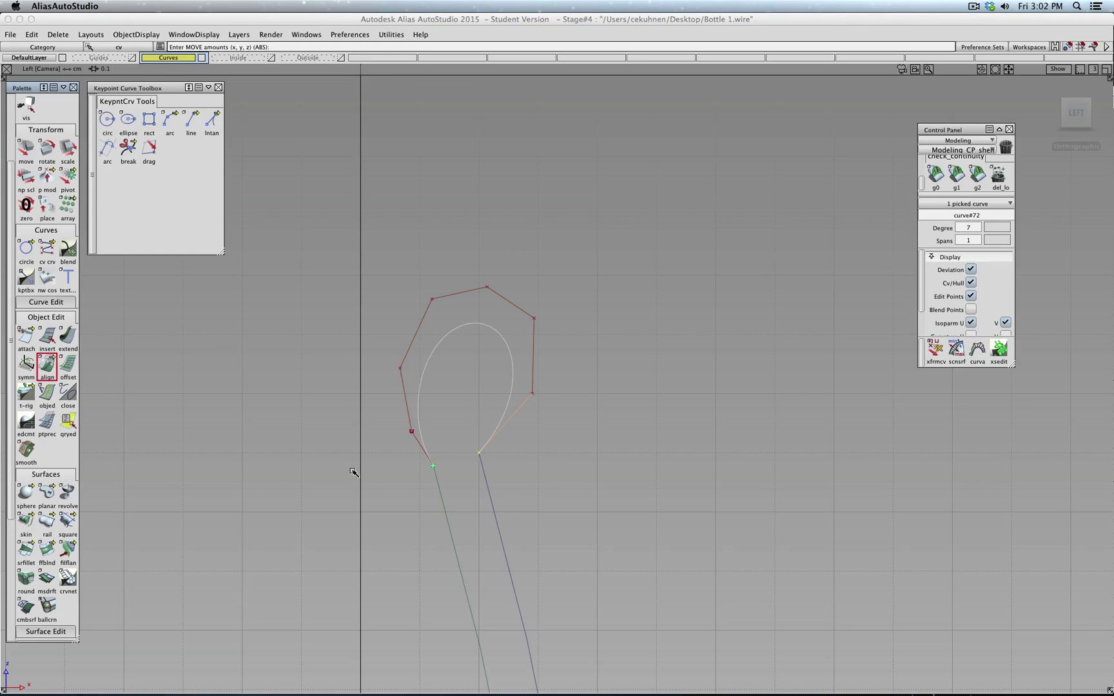
{"action": "left_click", "coordinate": [422, 440]}
{"action": "left_click", "coordinate": [437, 487]}
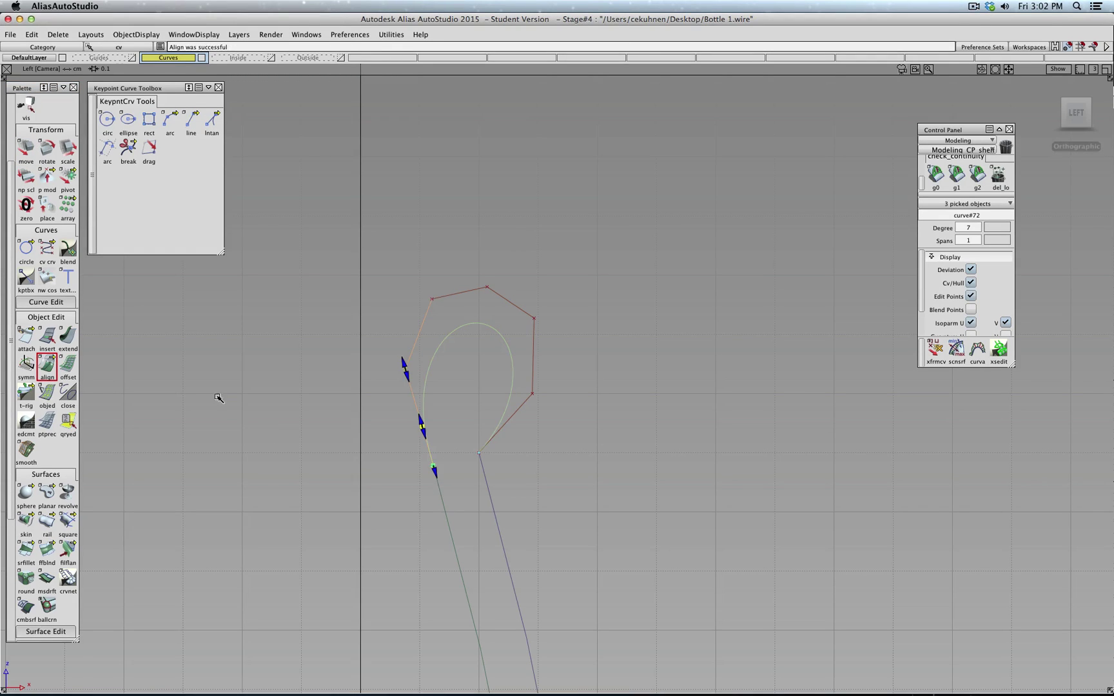
{"action": "double_click", "coordinate": [48, 367]}
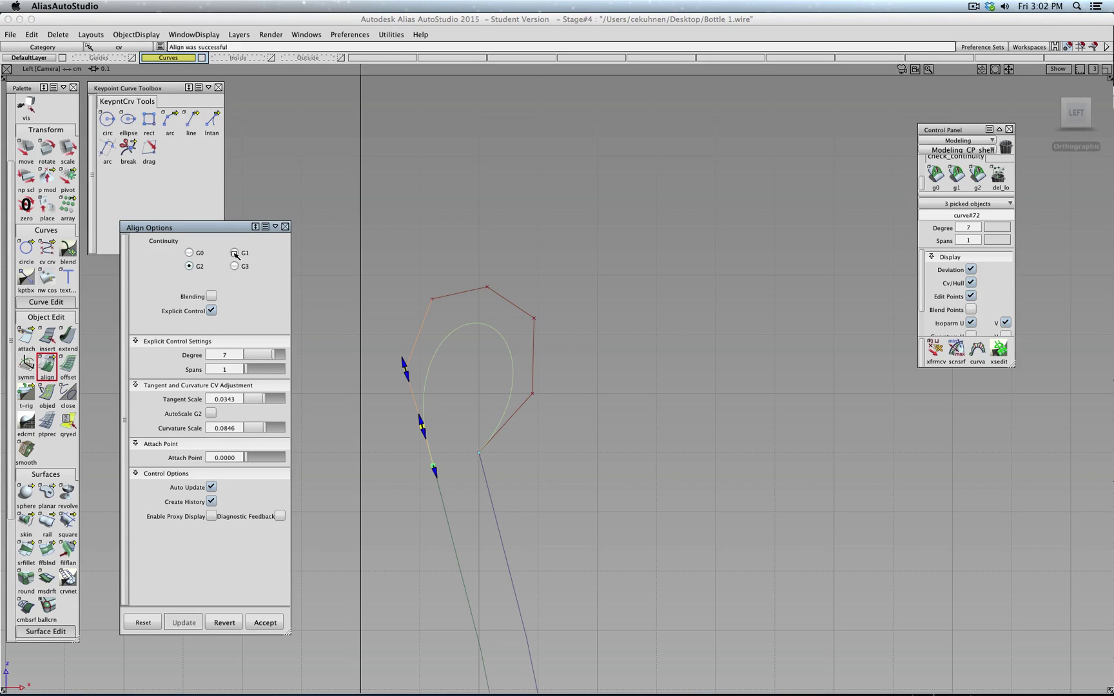
{"action": "left_click", "coordinate": [235, 254]}
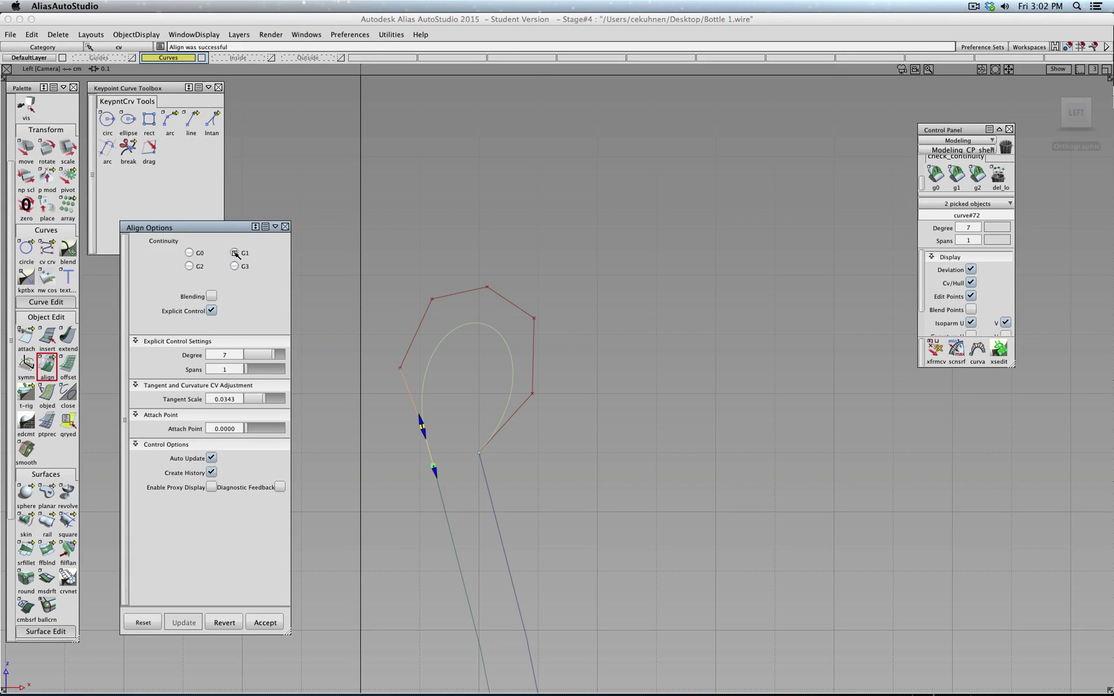
{"action": "left_click", "coordinate": [276, 623]}
Step: Align the curve's other end to the outer profile with G2 continuity, pulling its tangent and curvature CVs closer to the joint
{"action": "left_click", "coordinate": [498, 432]}
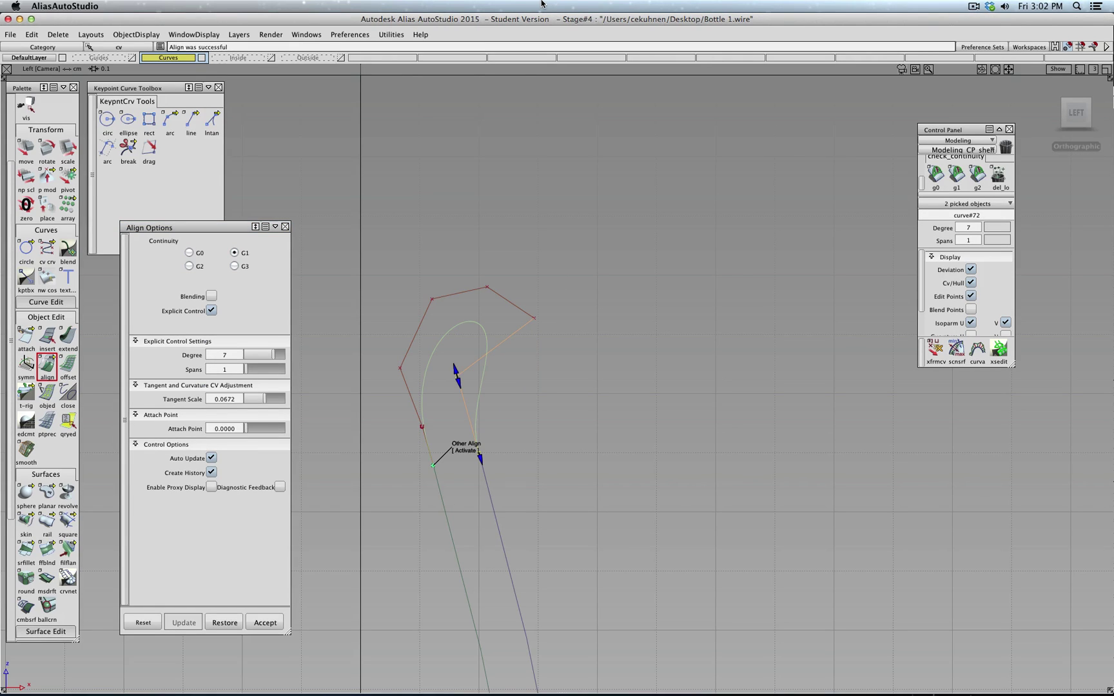
{"action": "left_click", "coordinate": [197, 267]}
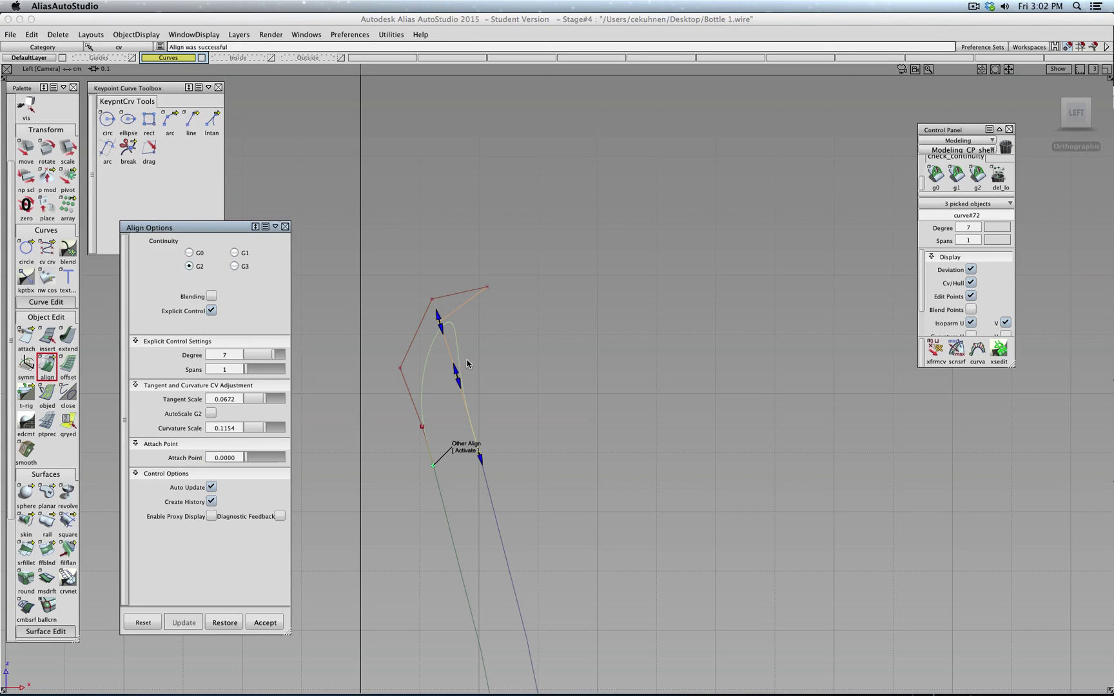
{"action": "left_click_drag", "start_coordinate": [460, 384], "coordinate": [477, 409]}
{"action": "left_click_drag", "start_coordinate": [454, 336], "coordinate": [461, 386]}
{"action": "left_click", "coordinate": [265, 623]}
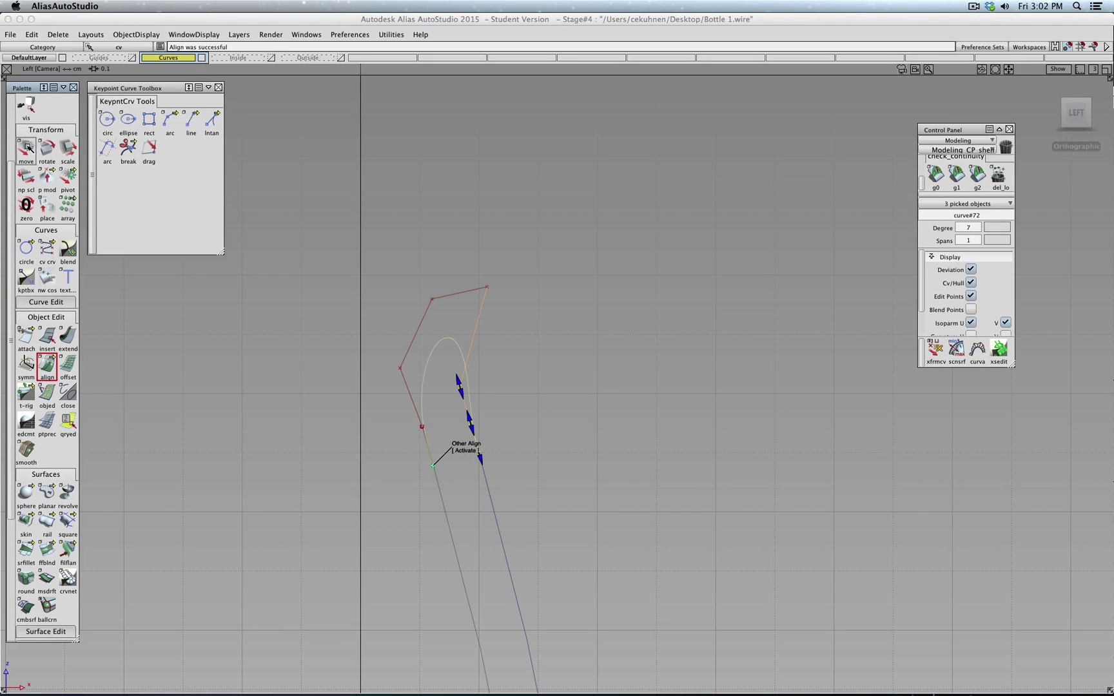
Step: Pick the curve's upper outer CV, switch off CV/Edit Point snap, and move the CV well outward beyond the outer wall
{"action": "scroll", "coordinate": [27, 147], "scroll_direction": "up", "scroll_amount": 3}
{"action": "left_click", "coordinate": [26, 121]}
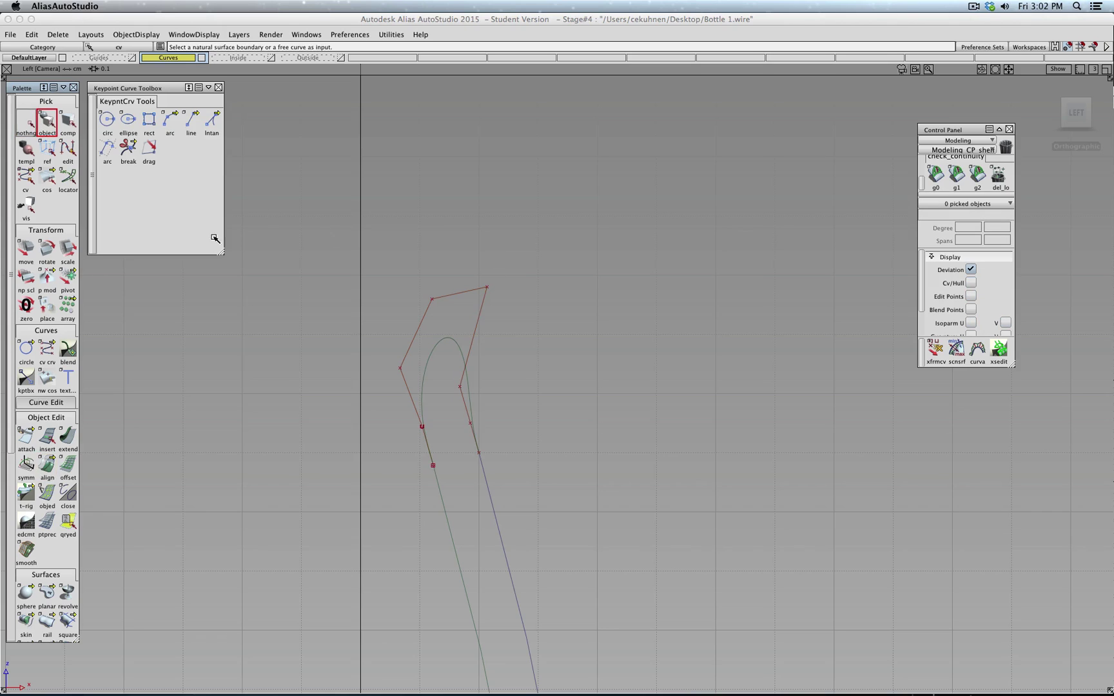
{"action": "left_click", "coordinate": [26, 178]}
{"action": "left_click_drag", "start_coordinate": [527, 251], "coordinate": [464, 321]}
{"action": "left_click", "coordinate": [26, 251]}
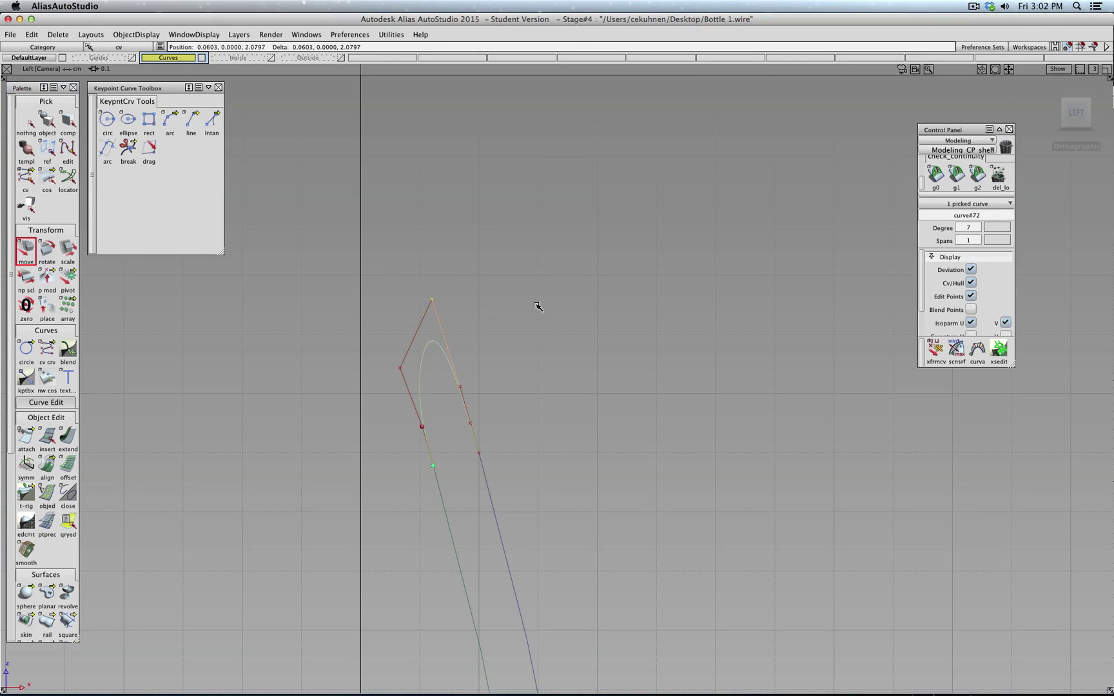
{"action": "left_click", "coordinate": [1071, 47]}
{"action": "left_click_drag", "start_coordinate": [529, 356], "coordinate": [704, 420]}
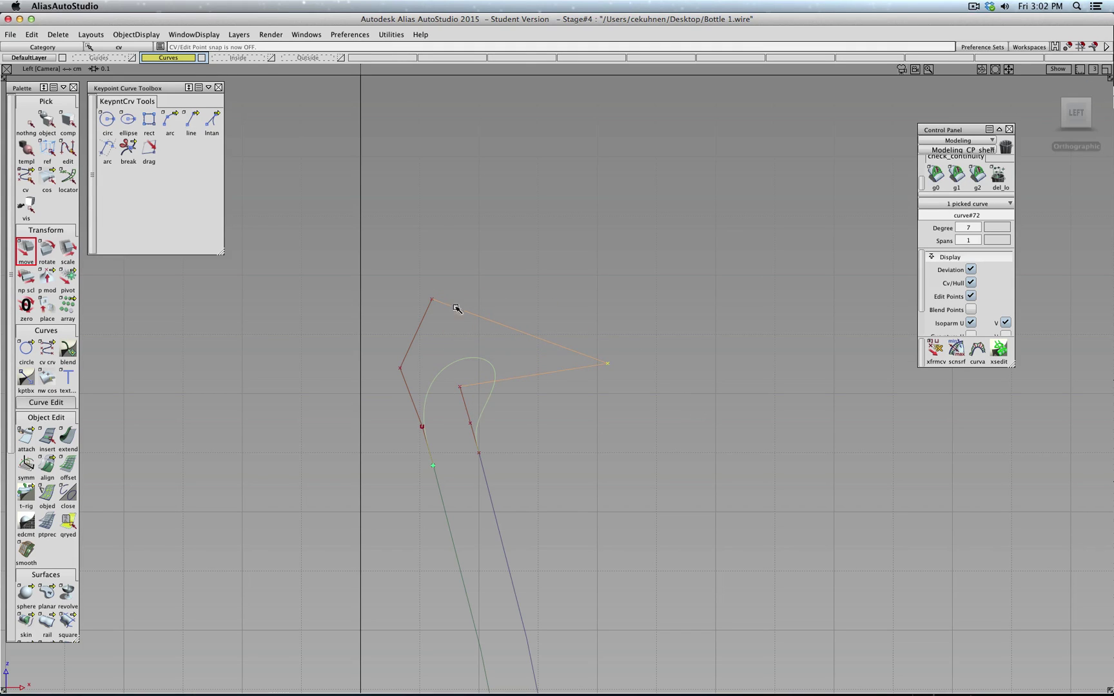
Step: Reshape the rim by spreading the bridging curve's two upper CVs apart and pulling its outermost CV slightly inward
{"action": "left_click_drag", "start_coordinate": [433, 299], "coordinate": [517, 258]}
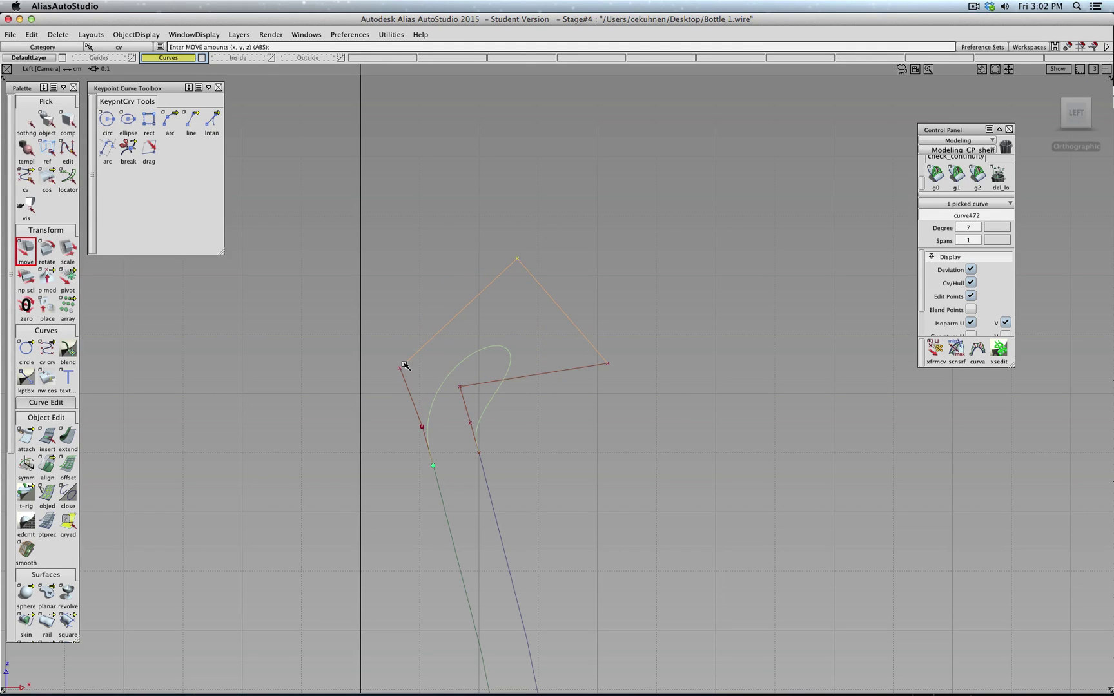
{"action": "left_click_drag", "start_coordinate": [397, 366], "coordinate": [405, 345]}
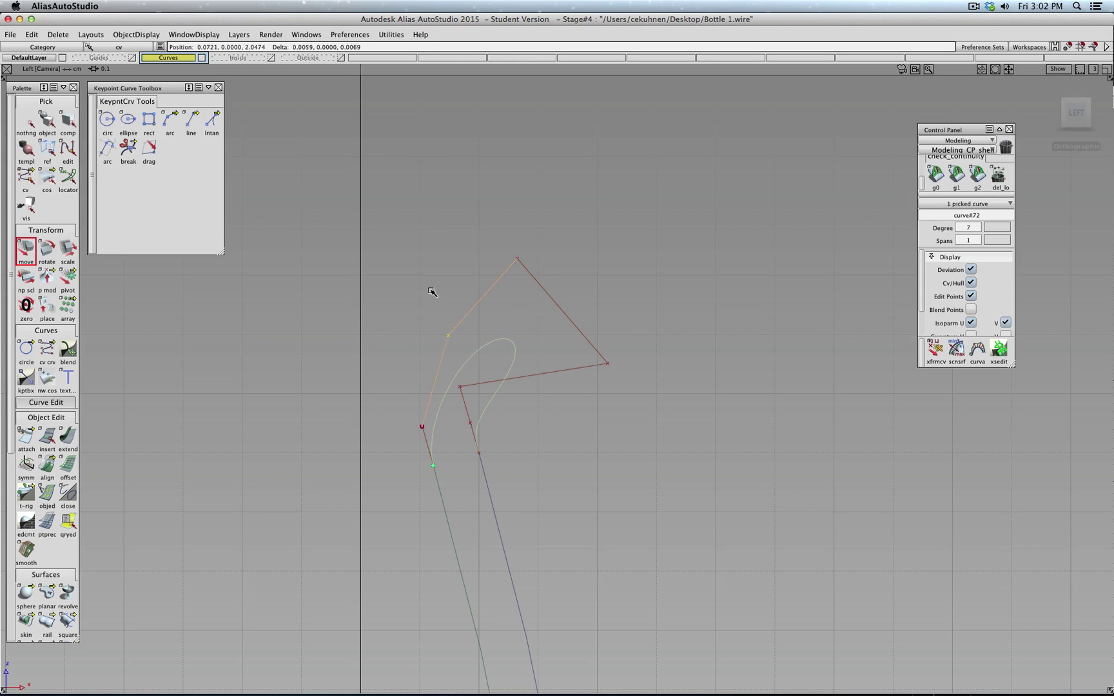
{"action": "mouse_move", "coordinate": [386, 301]}
{"action": "left_mouse_down"}
{"action": "mouse_move", "coordinate": [386, 321]}
{"action": "mouse_move", "coordinate": [288, 330]}
{"action": "mouse_move", "coordinate": [373, 304]}
{"action": "left_mouse_up"}
{"action": "left_click_drag", "start_coordinate": [622, 347], "coordinate": [601, 317]}
{"action": "left_click", "coordinate": [607, 364]}
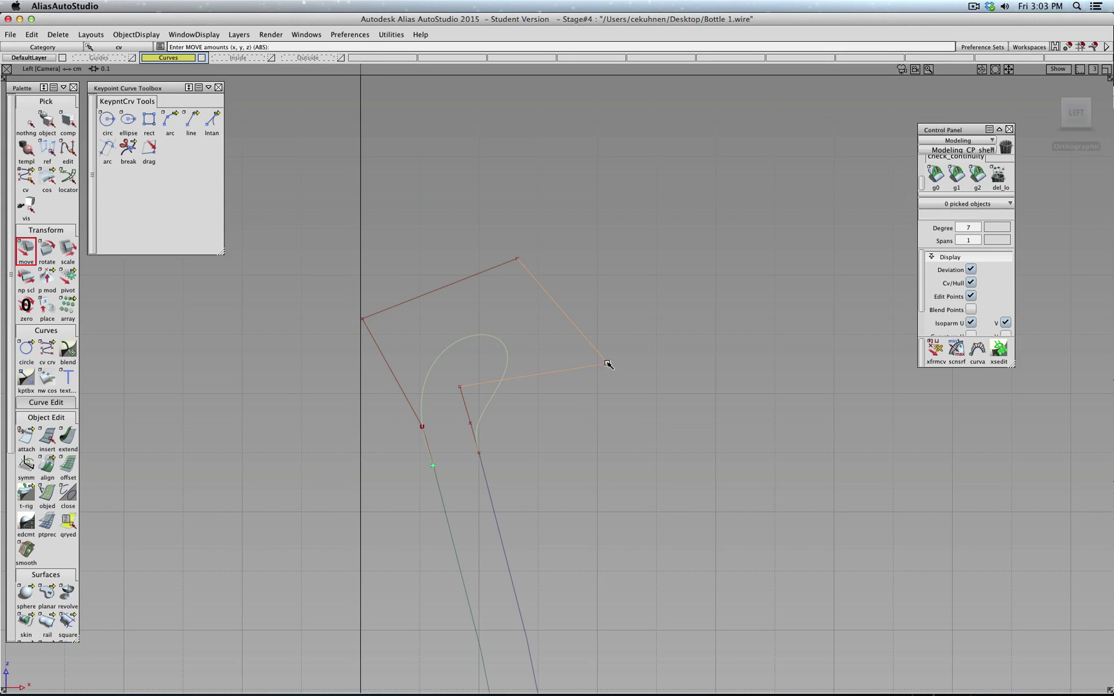
{"action": "left_click_drag", "start_coordinate": [608, 368], "coordinate": [588, 367]}
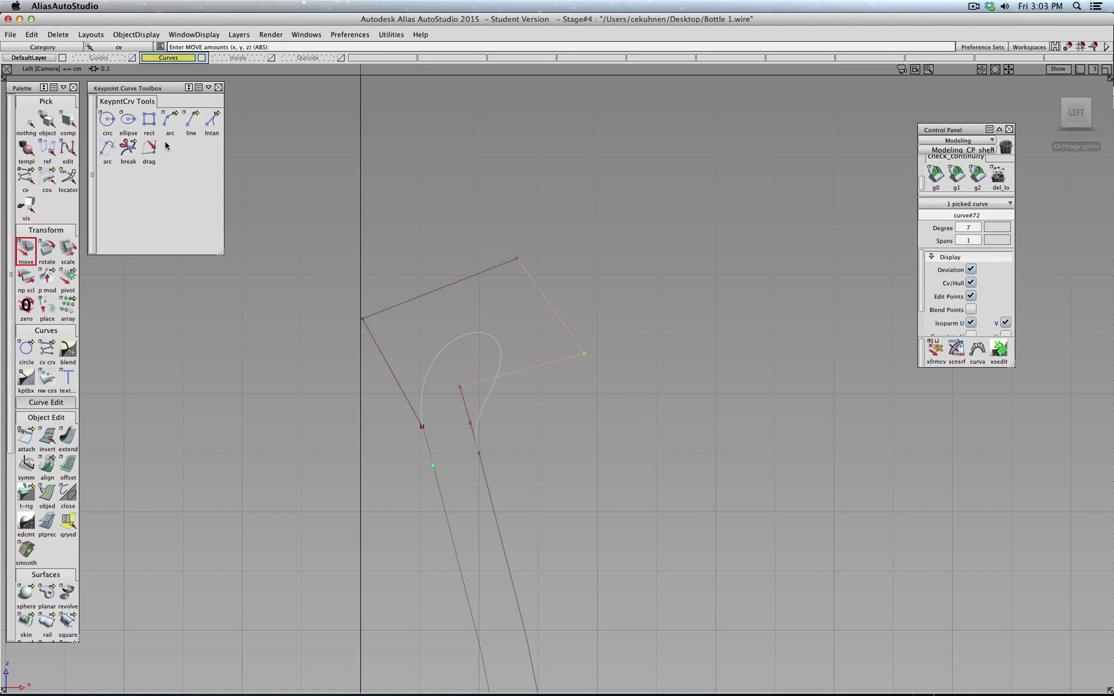
Step: Delete the bridging rim curve together with its construction history
{"action": "left_click", "coordinate": [48, 122]}
{"action": "scroll", "coordinate": [495, 320], "scroll_direction": "up", "scroll_amount": 5}
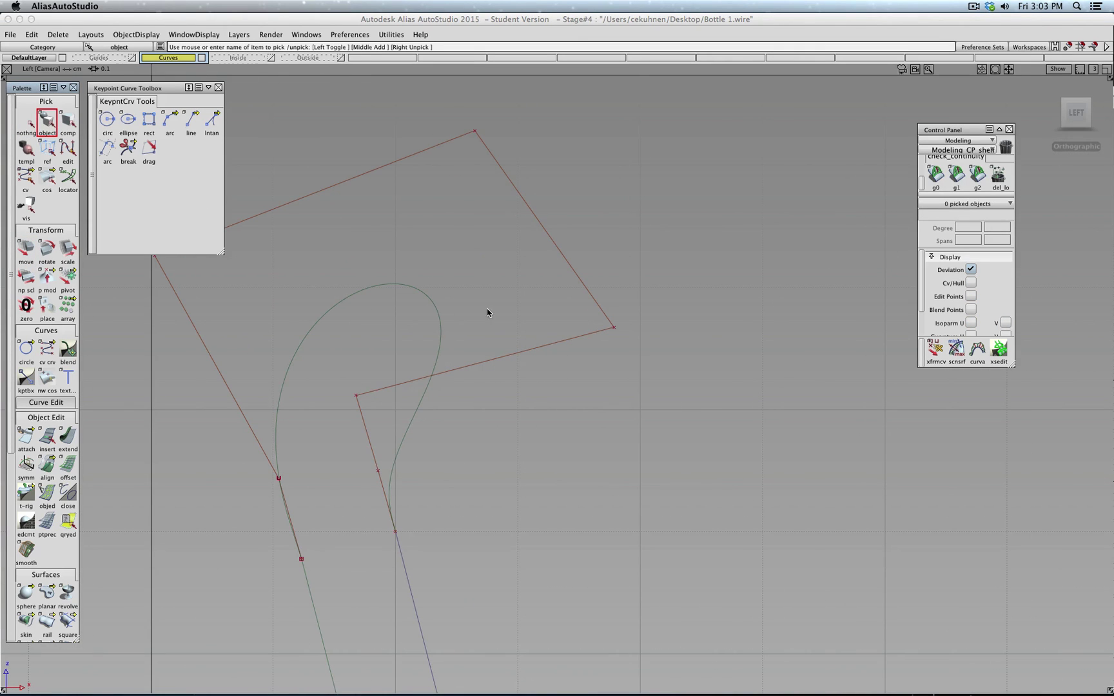
{"action": "left_click", "coordinate": [441, 331]}
{"action": "scroll", "coordinate": [444, 330], "scroll_direction": "down", "scroll_amount": 3}
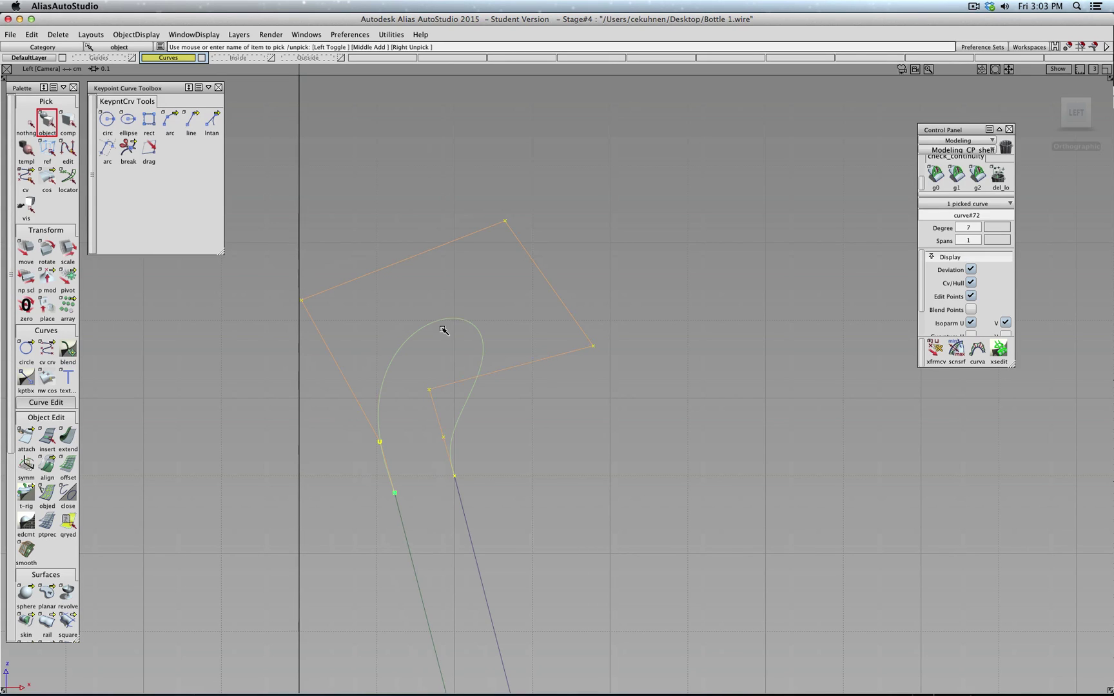
{"action": "key", "text": "Delete"}
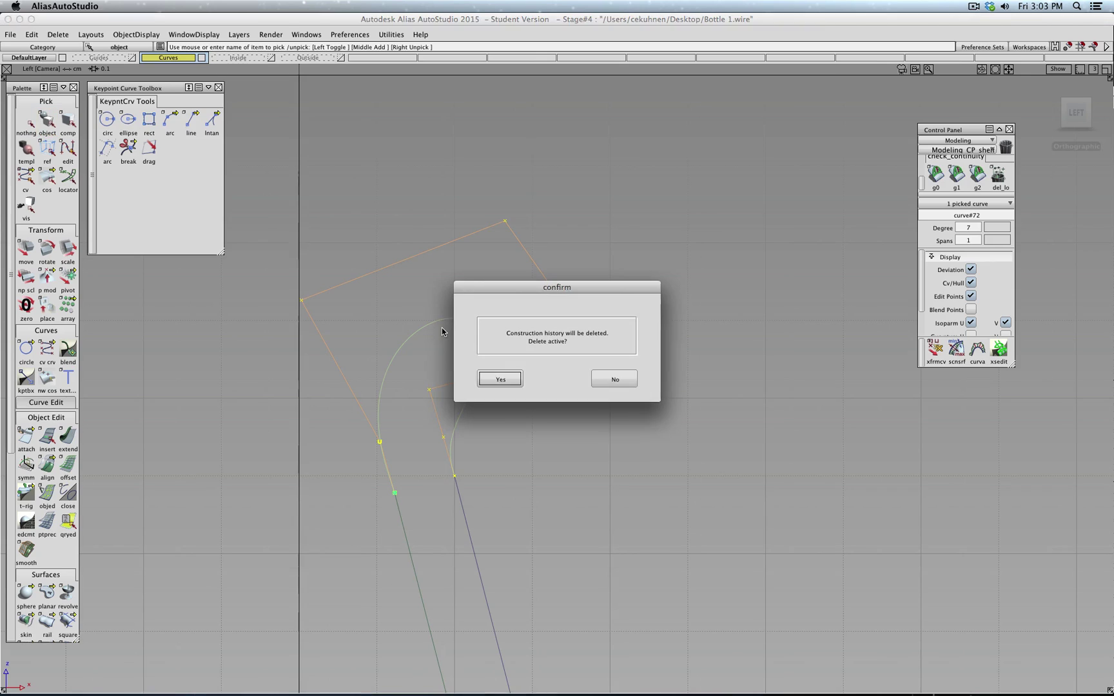
{"action": "left_click", "coordinate": [499, 379]}
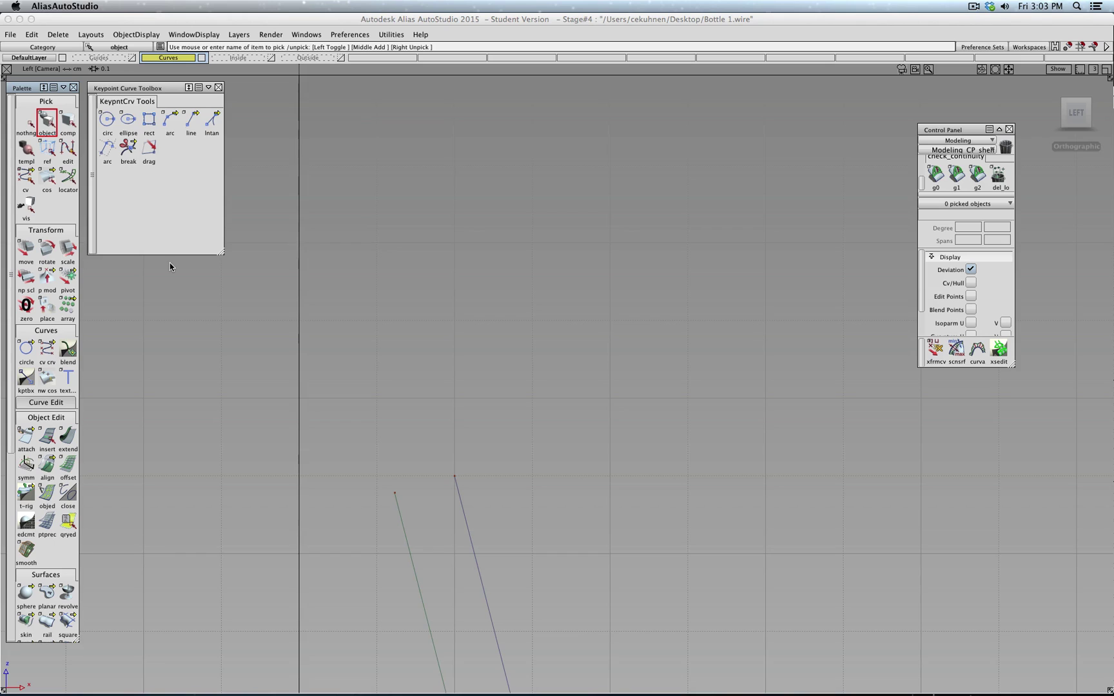
Step: Draw a degree 3 CV curve with five CVs upward from the outer profile's top end in an S shape
{"action": "left_click", "coordinate": [49, 340]}
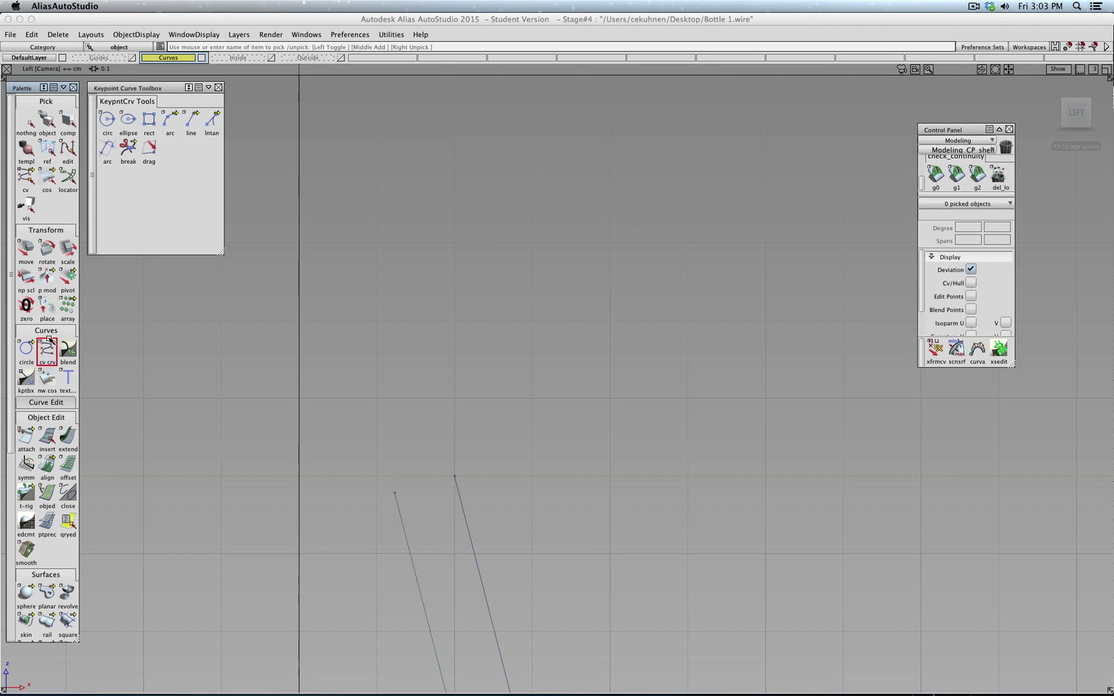
{"action": "double_click", "coordinate": [47, 351]}
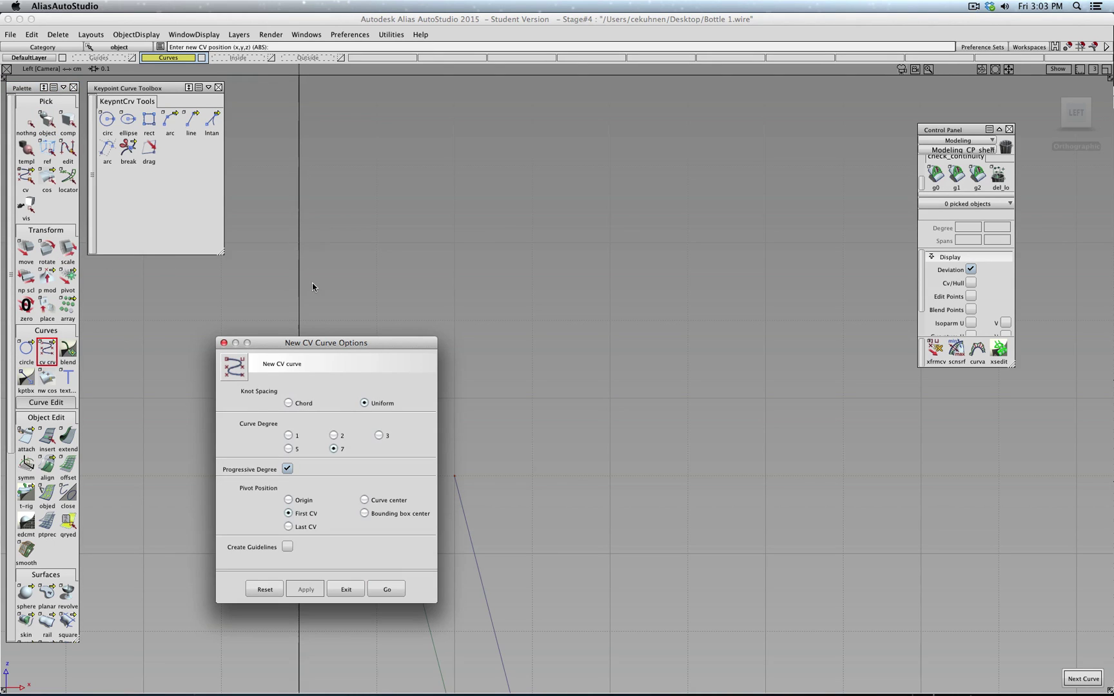
{"action": "left_click", "coordinate": [379, 436]}
{"action": "left_click", "coordinate": [387, 590]}
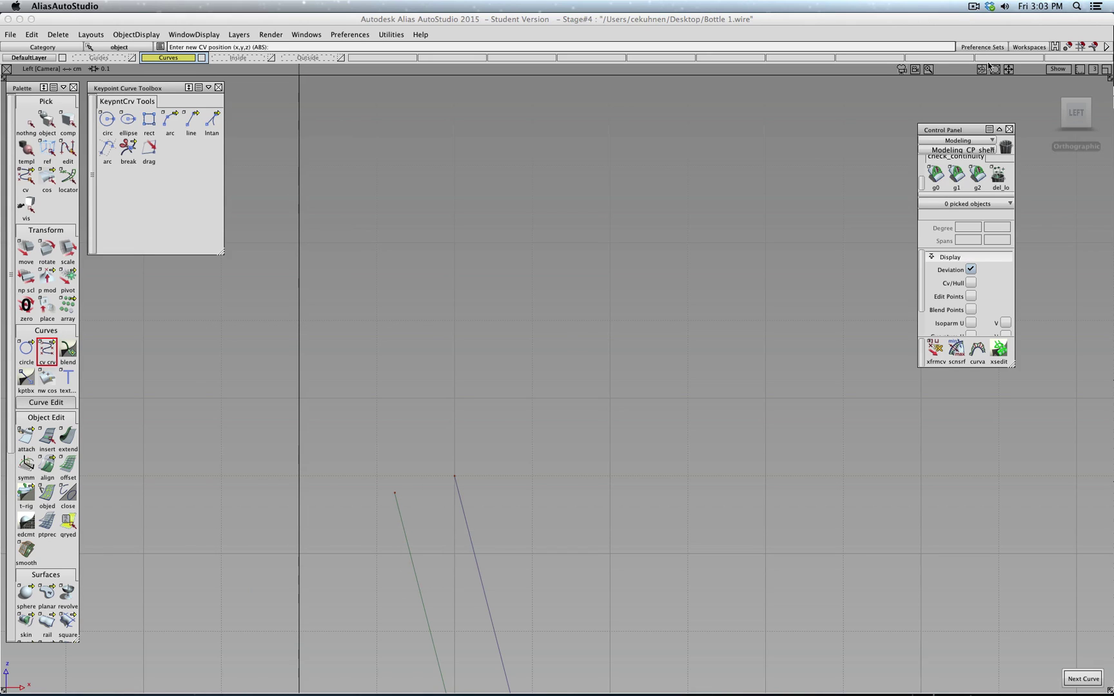
{"action": "left_click", "coordinate": [455, 476]}
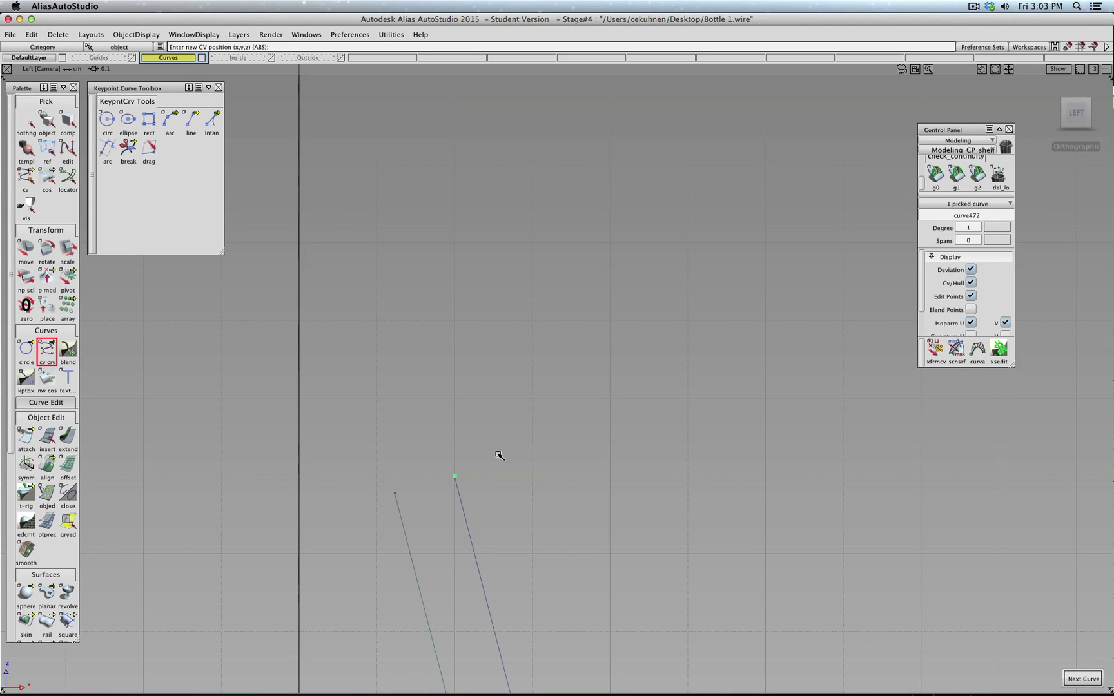
{"action": "left_click", "coordinate": [452, 462]}
{"action": "left_click", "coordinate": [509, 442]}
{"action": "left_click", "coordinate": [436, 329]}
{"action": "left_click", "coordinate": [482, 301]}
Step: Rebuild the new S-shaped curve to degree 4 with 1 span and accept the result
{"action": "left_click", "coordinate": [979, 228]}
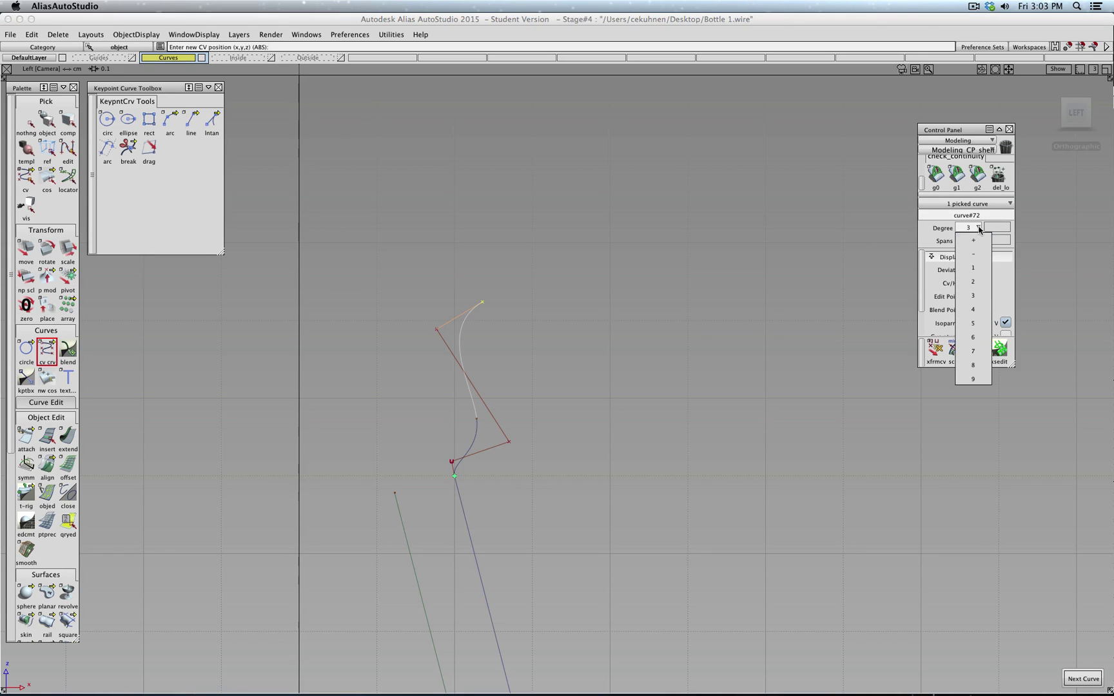
{"action": "left_click", "coordinate": [986, 304]}
{"action": "left_click", "coordinate": [980, 241]}
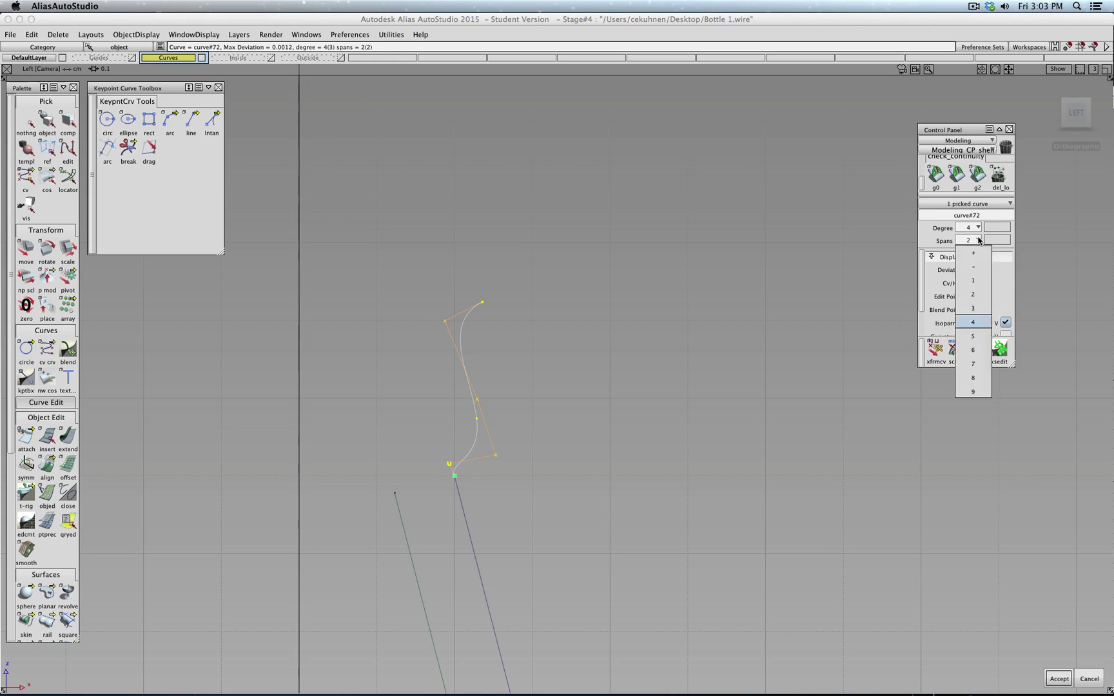
{"action": "left_click", "coordinate": [977, 279]}
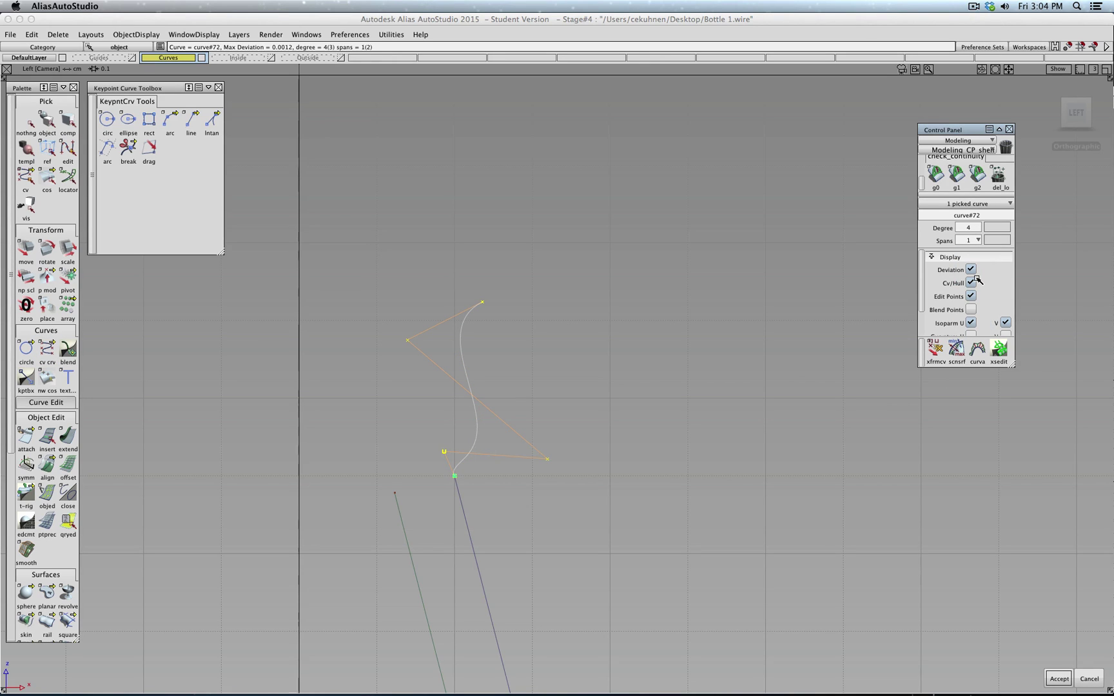
{"action": "left_click", "coordinate": [1061, 678]}
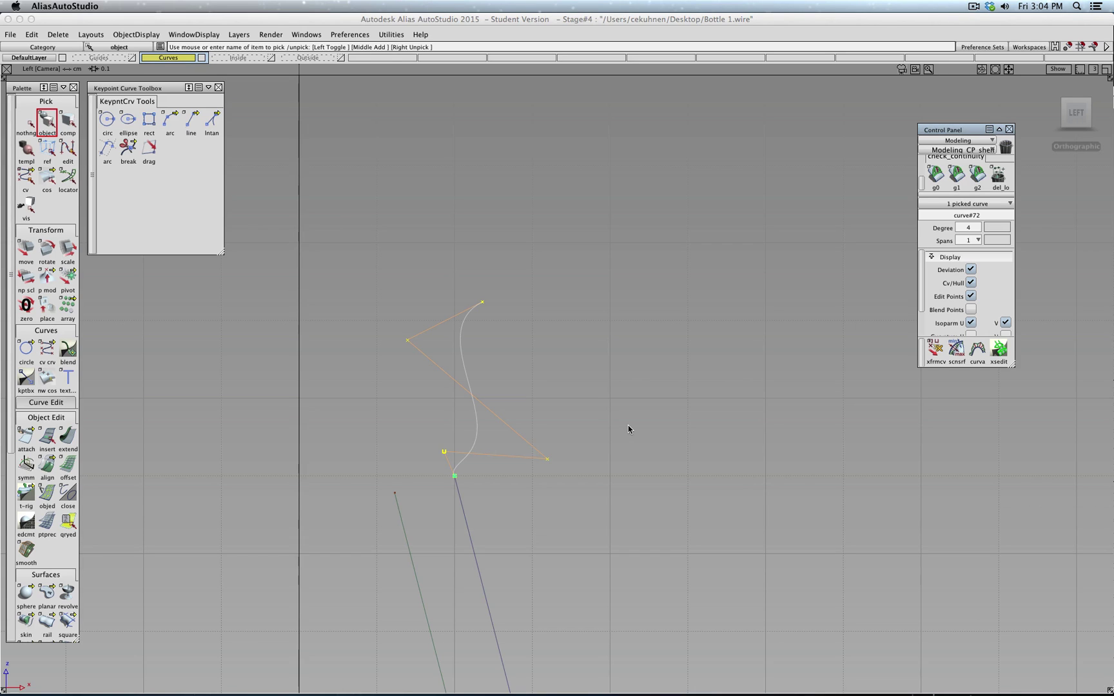
Step: Draw a second CV curve with four CVs from the S-curve's upper end, arching over the rim toward the axis
{"action": "left_click", "coordinate": [46, 355]}
{"action": "left_click", "coordinate": [506, 285], "text": "ctrl+alt"}
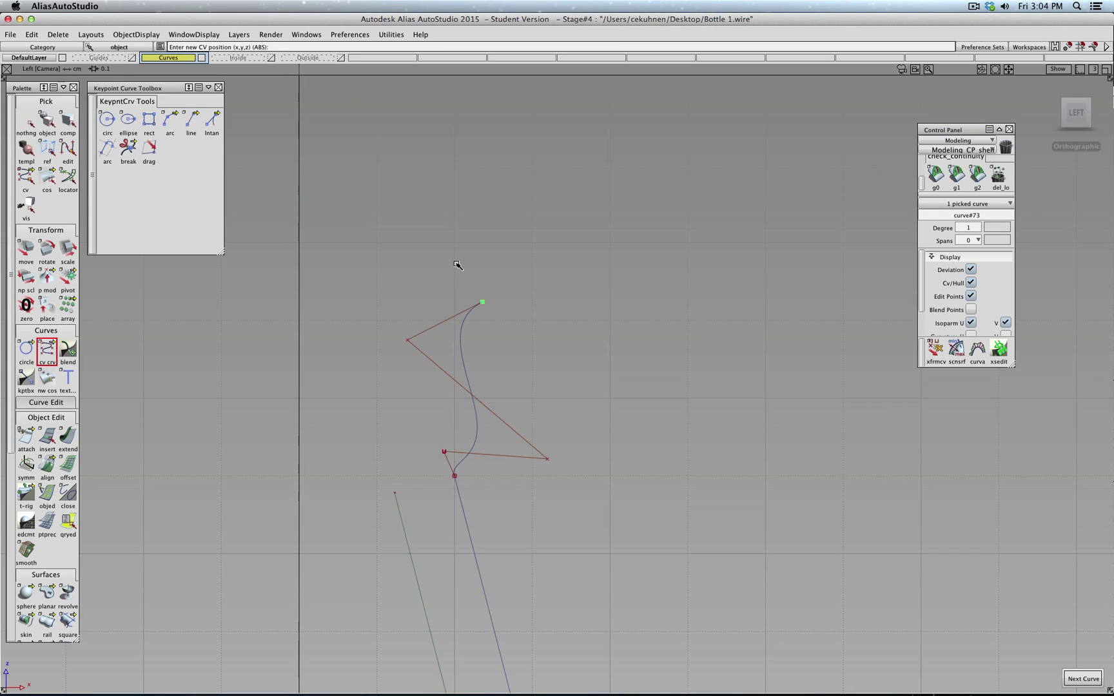
{"action": "left_click", "coordinate": [464, 231]}
{"action": "left_click", "coordinate": [395, 209]}
{"action": "left_click", "coordinate": [337, 218]}
{"action": "left_click_drag", "start_coordinate": [346, 359], "coordinate": [343, 340], "text": "ctrl+shift"}
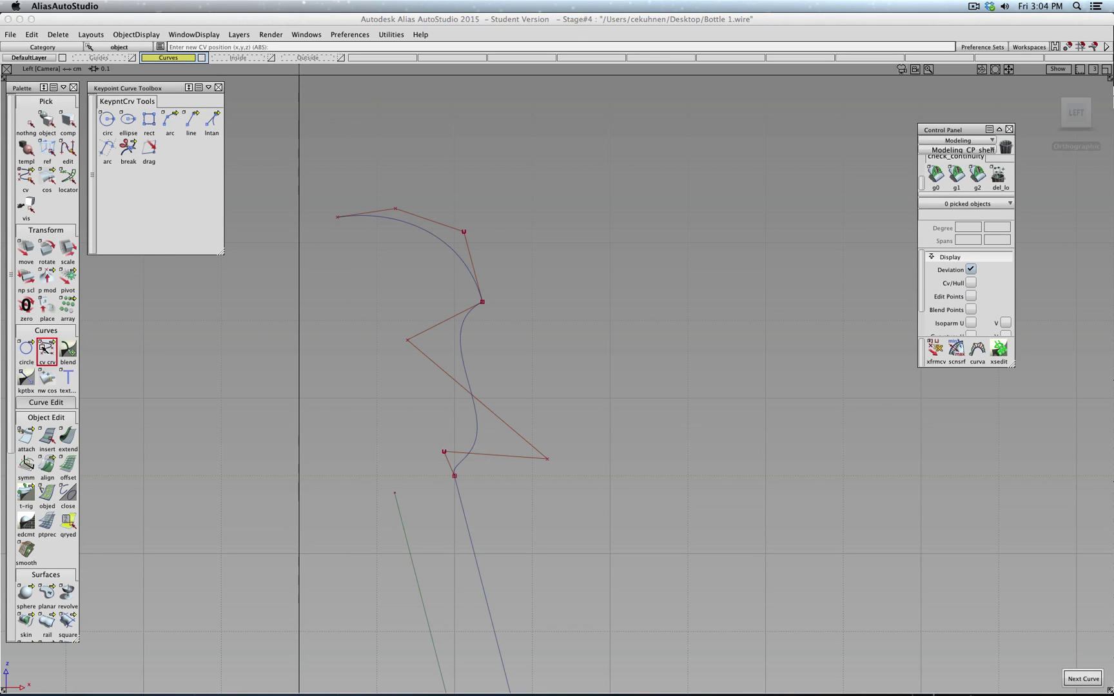
Step: Draw an edit point curve from the inner profile's top end, snapped to the free end of the rim arc
{"action": "left_click_drag", "start_coordinate": [47, 352], "coordinate": [72, 351]}
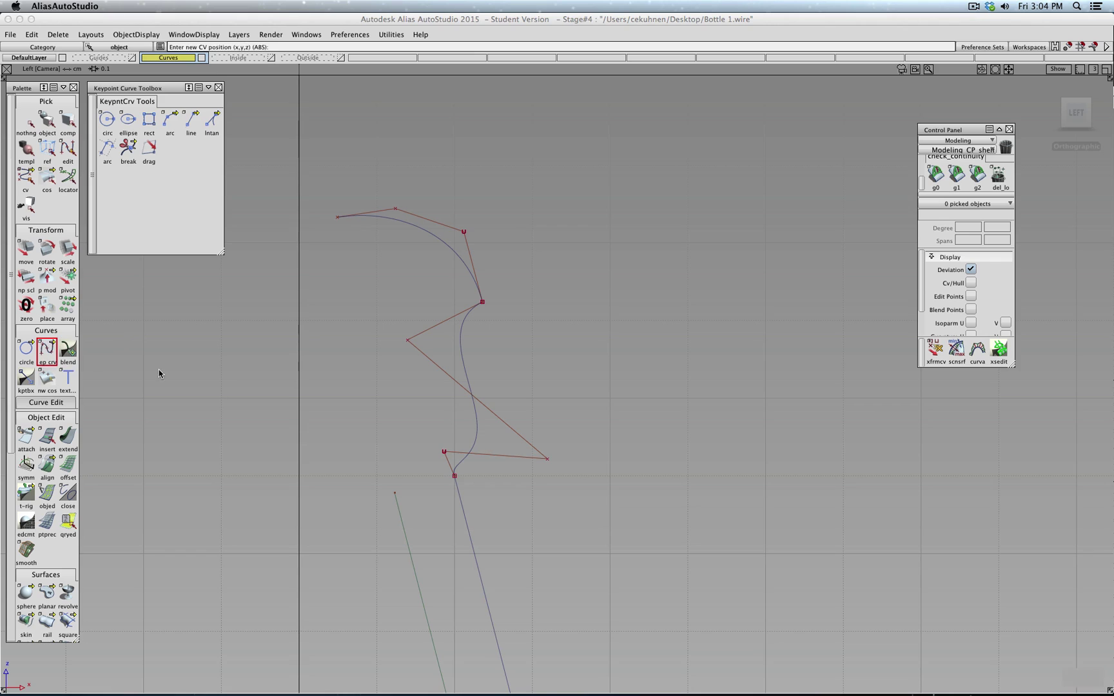
{"action": "left_click", "coordinate": [394, 493]}
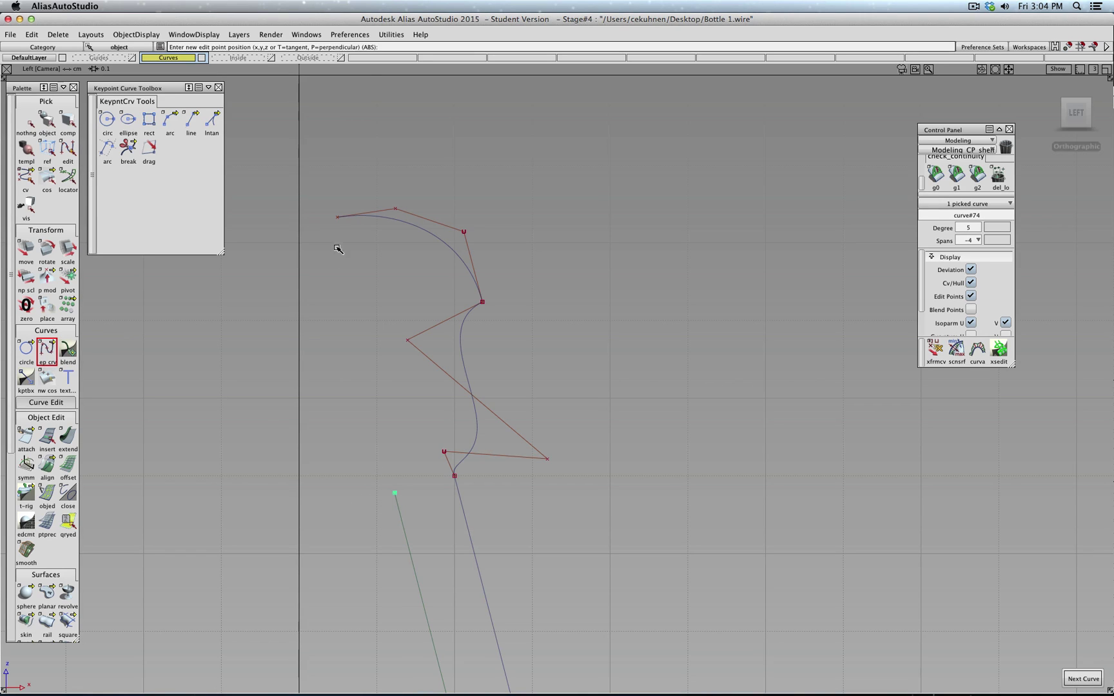
{"action": "left_click_drag", "start_coordinate": [330, 227], "coordinate": [272, 244]}
{"action": "key", "text": "super+z"}
{"action": "left_click", "coordinate": [335, 224], "text": "ctrl"}
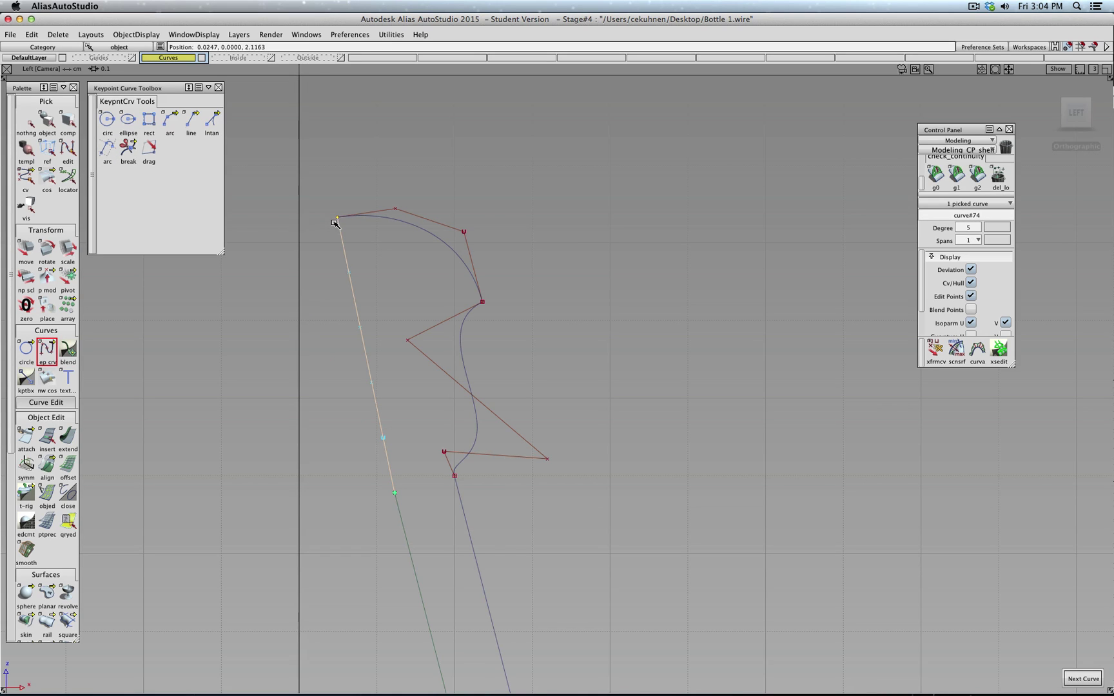
{"action": "left_click", "coordinate": [47, 123]}
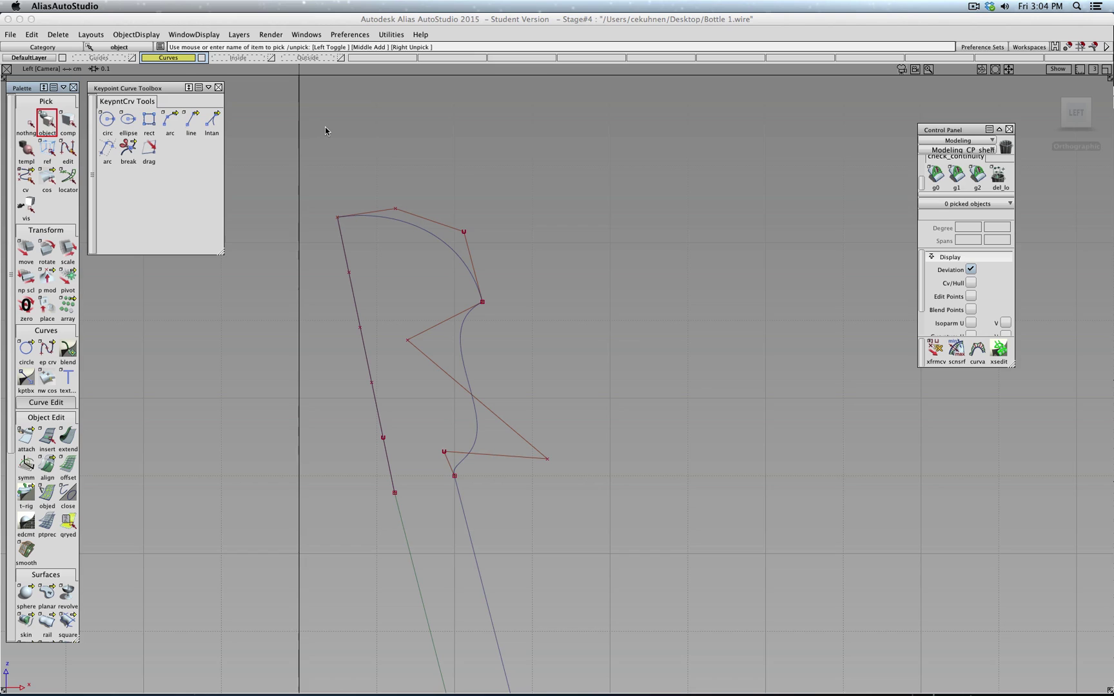
Step: Align the S-curve's lower end to the outer profile with G1 continuity and explicit control at degree 4, 1 span
{"action": "left_click", "coordinate": [47, 465]}
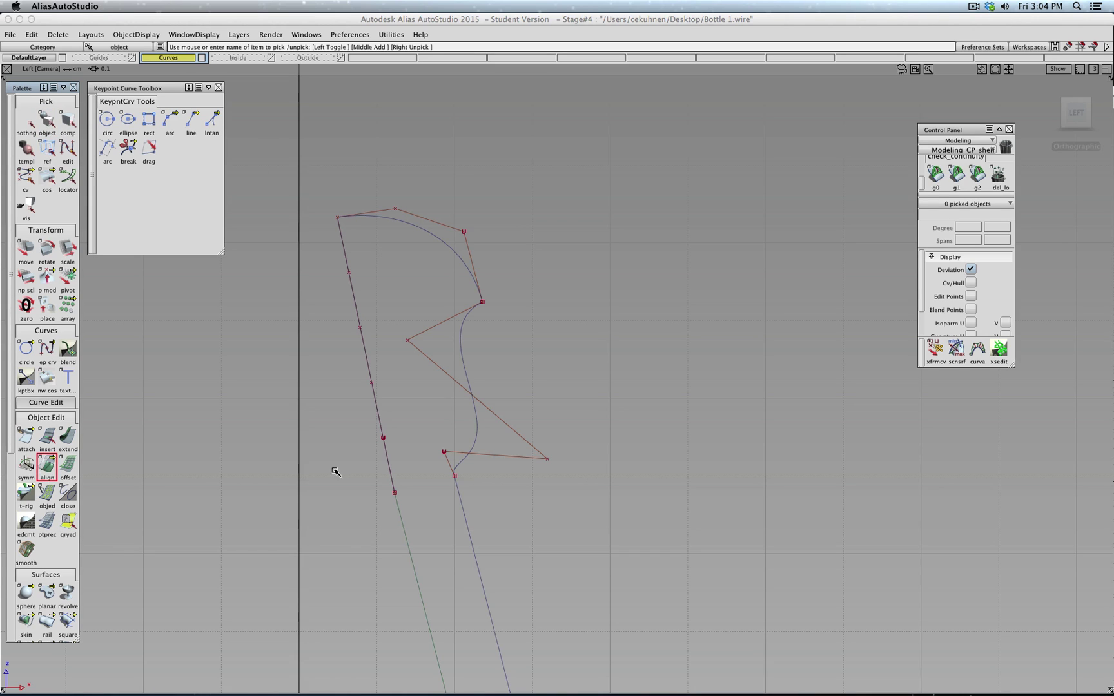
{"action": "left_click", "coordinate": [460, 469]}
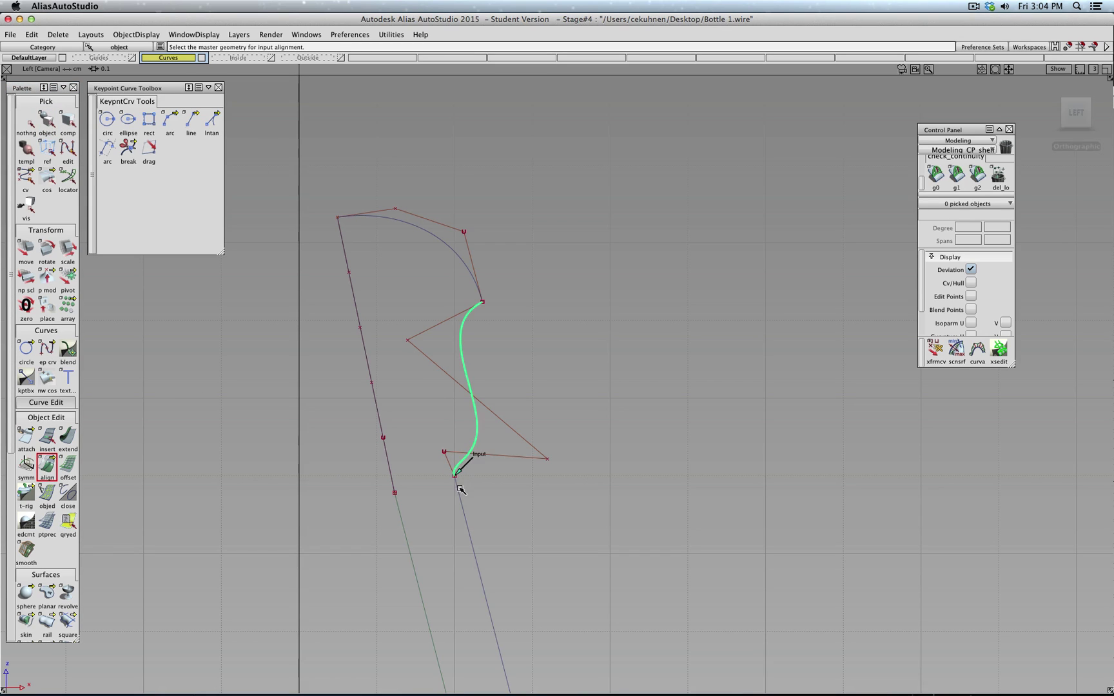
{"action": "left_click", "coordinate": [460, 485]}
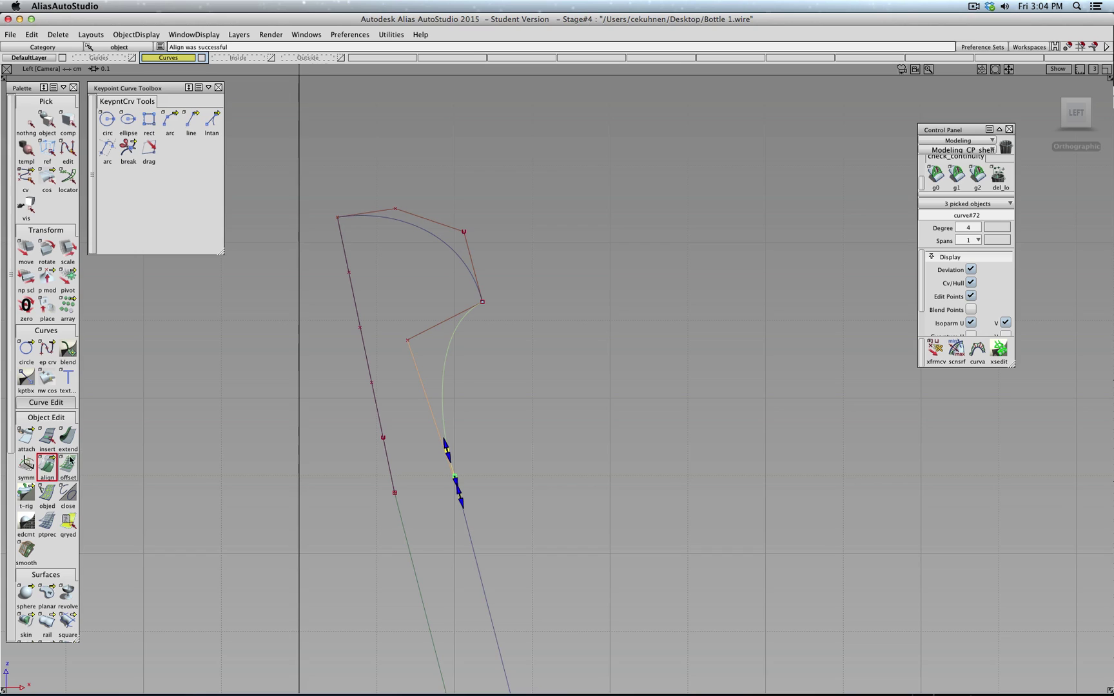
{"action": "double_click", "coordinate": [48, 465]}
{"action": "left_click", "coordinate": [234, 253]}
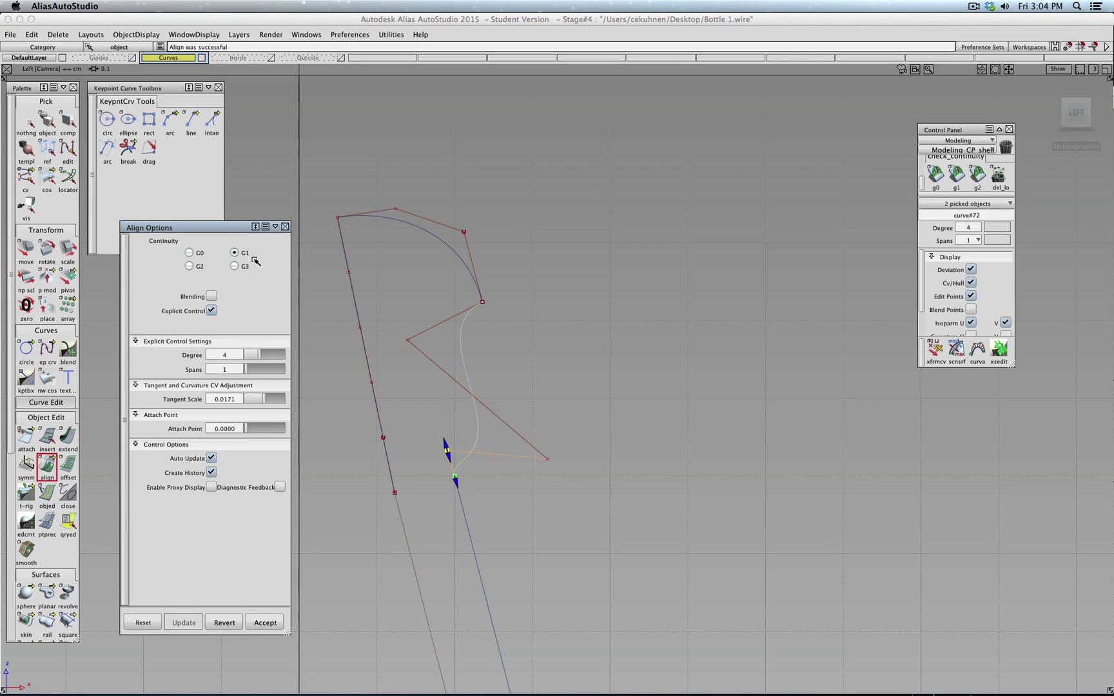
{"action": "left_click", "coordinate": [252, 624]}
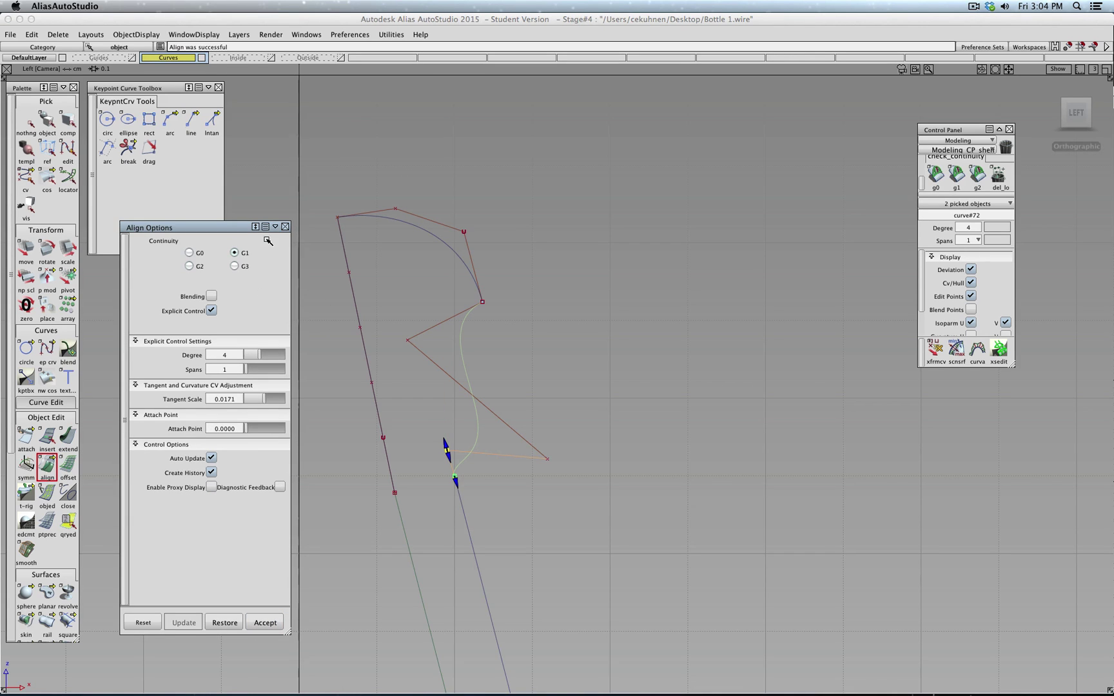
{"action": "left_click", "coordinate": [286, 227]}
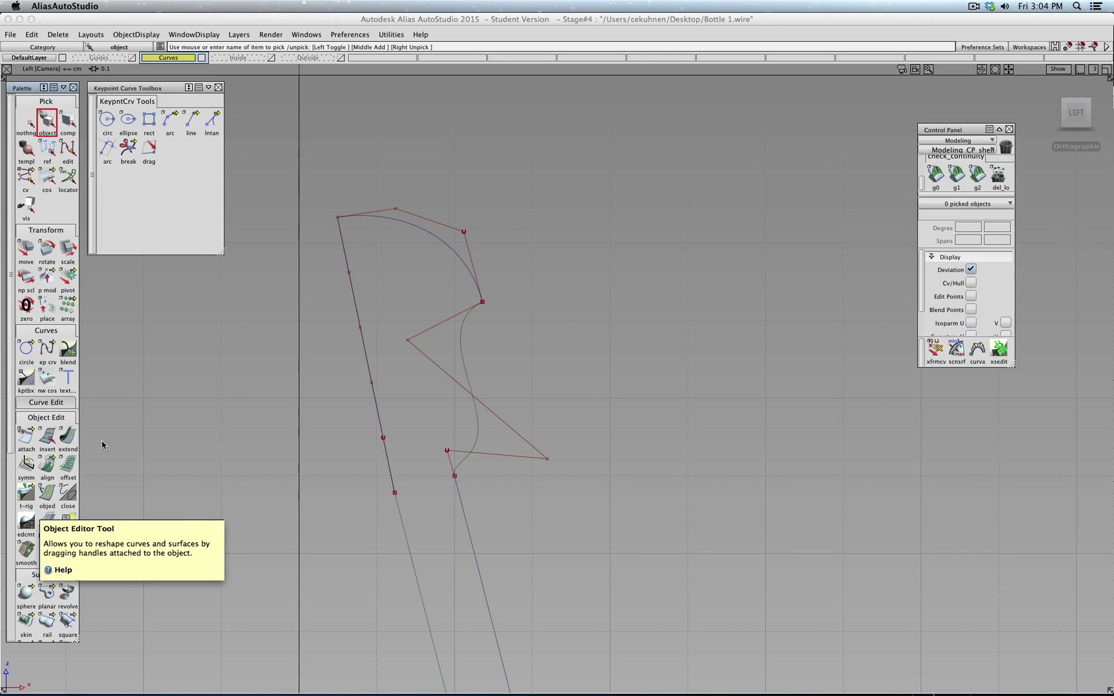
Step: Align the S-curve's upper end to the rim arc with G2 continuity and explicit control
{"action": "left_click", "coordinate": [47, 466]}
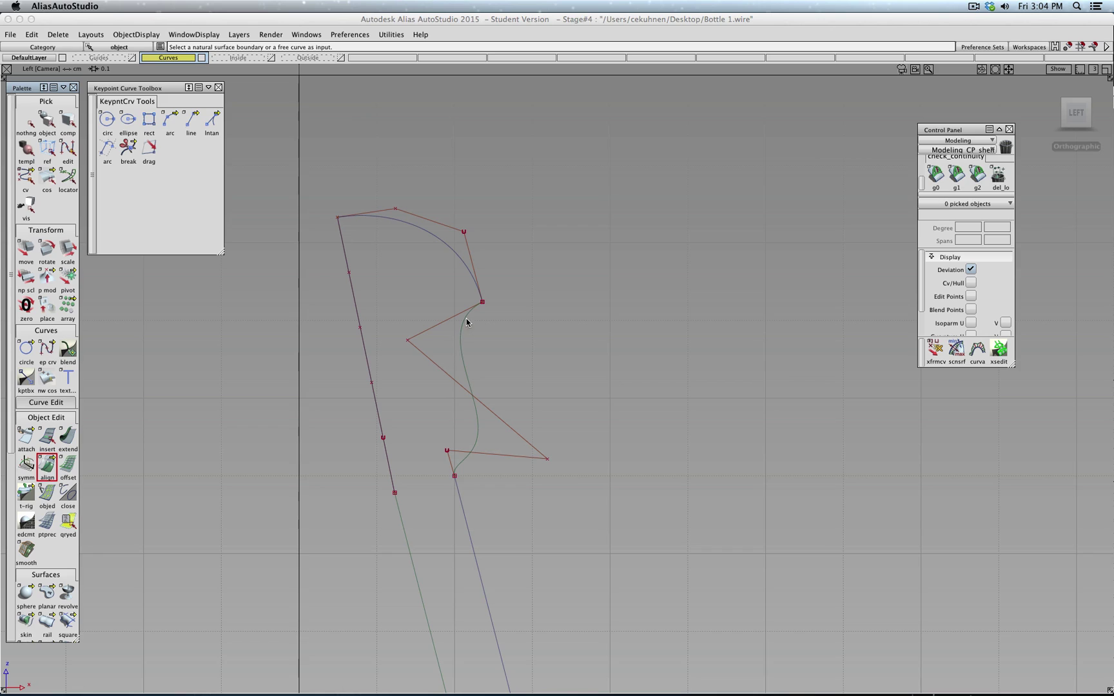
{"action": "double_click", "coordinate": [47, 469]}
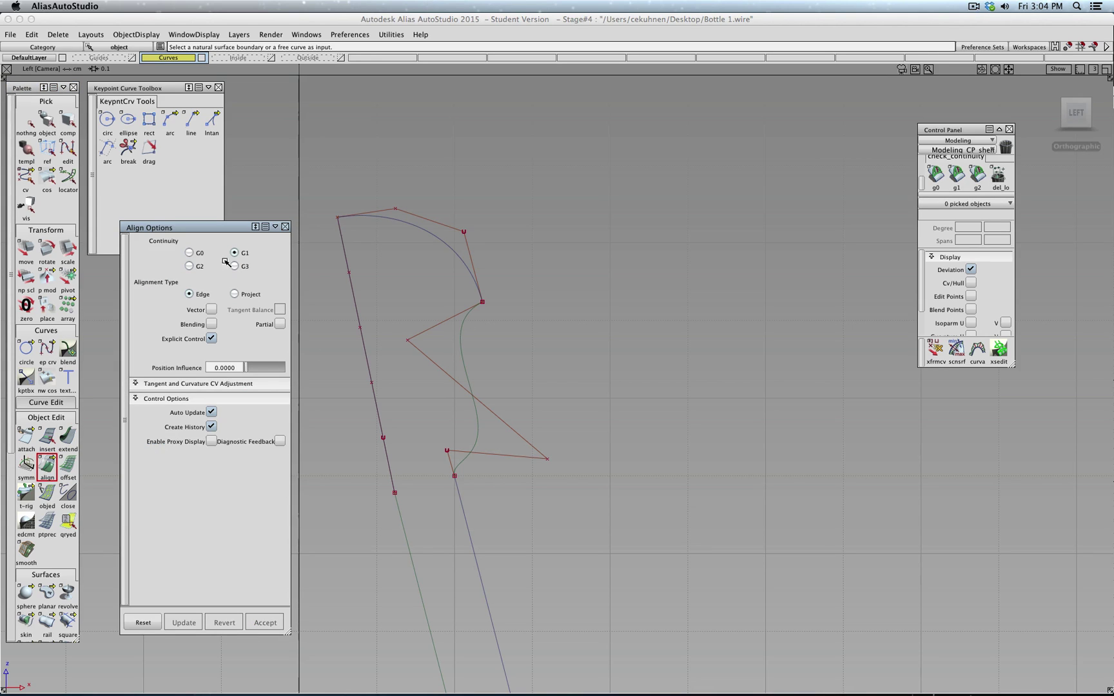
{"action": "left_click", "coordinate": [190, 253]}
{"action": "left_click", "coordinate": [467, 324]}
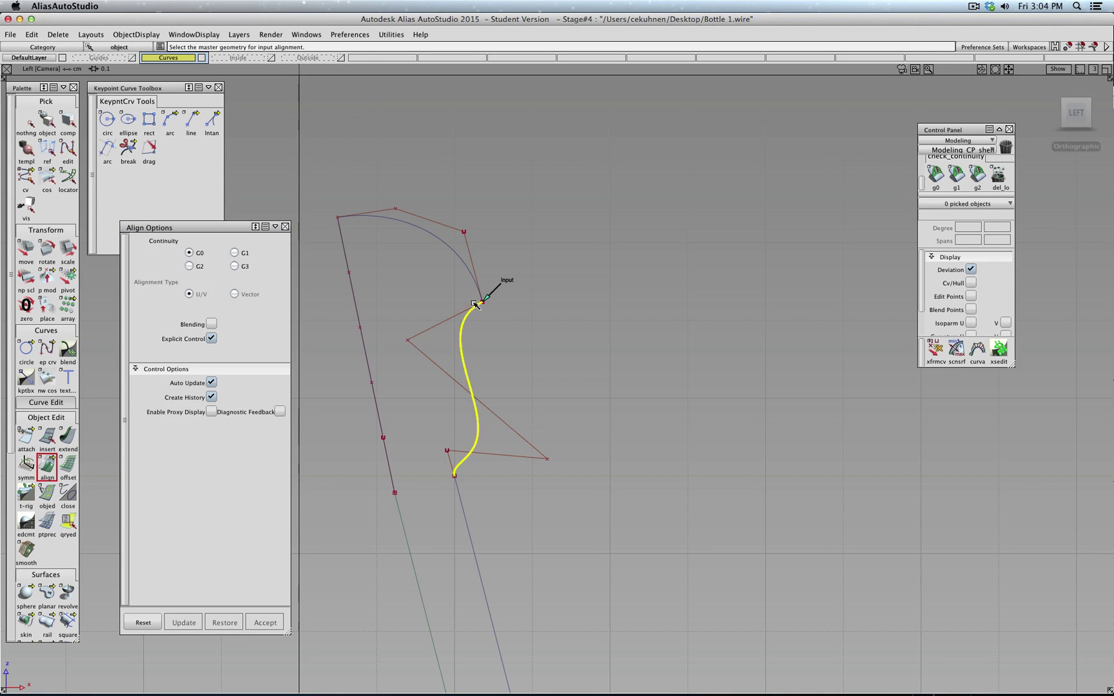
{"action": "left_click", "coordinate": [480, 297]}
{"action": "left_click", "coordinate": [268, 621]}
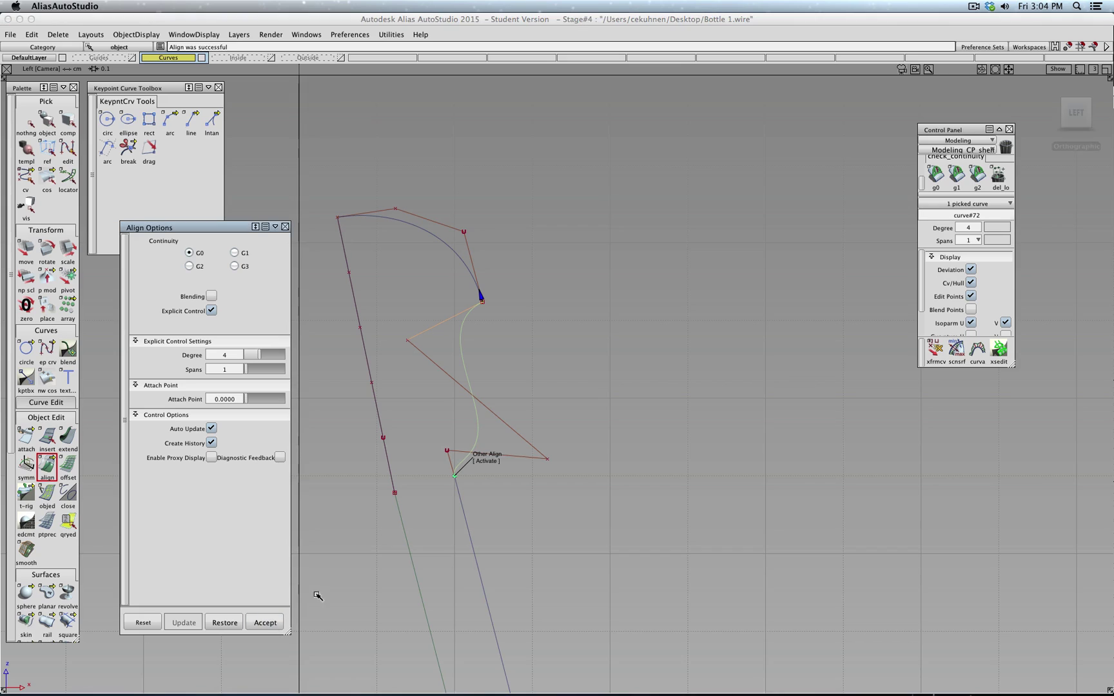
{"action": "left_click", "coordinate": [266, 621]}
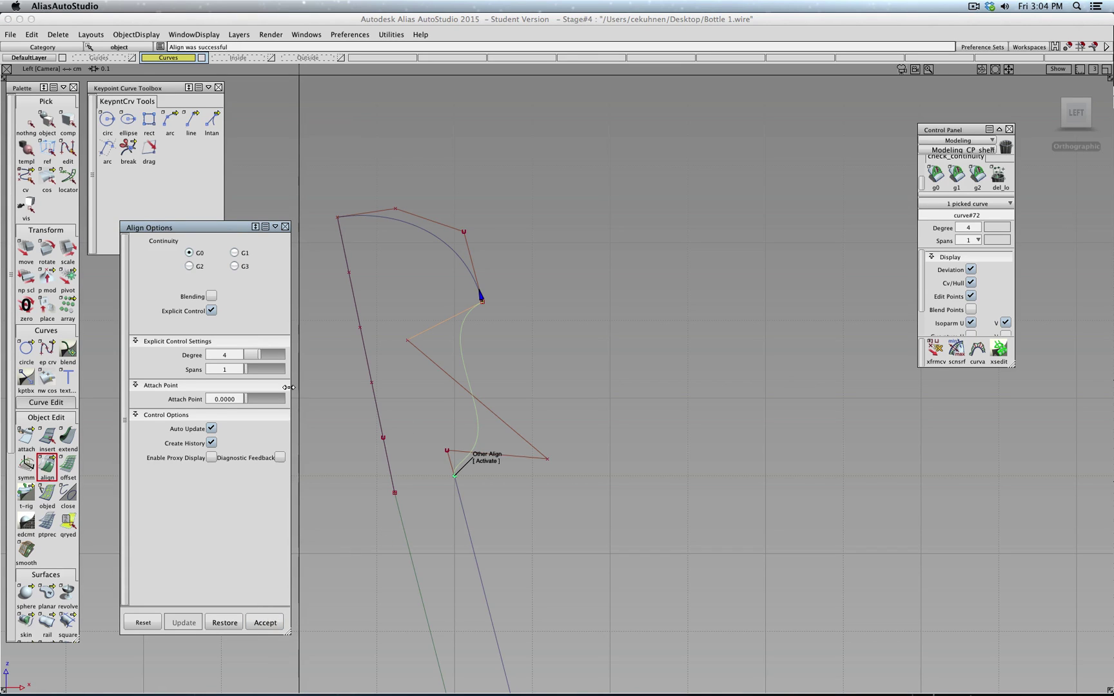
{"action": "left_click", "coordinate": [265, 622]}
{"action": "left_click", "coordinate": [189, 266]}
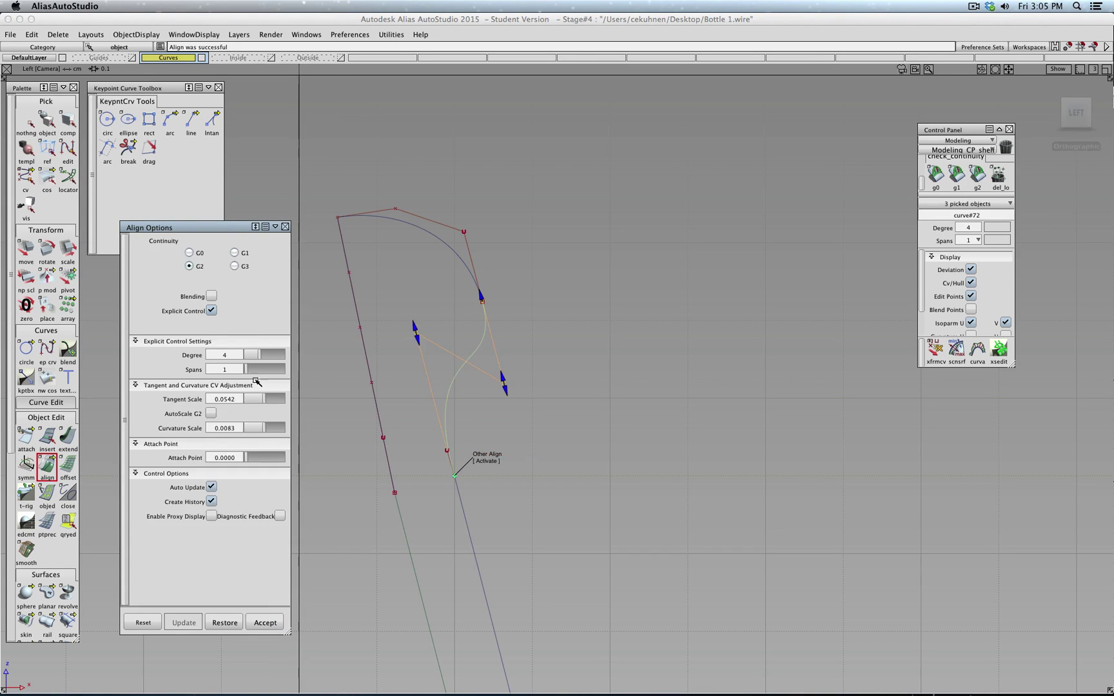
Step: Align the inner edit point curve's lower end to the inner profile with G2 continuity
{"action": "left_click", "coordinate": [391, 480]}
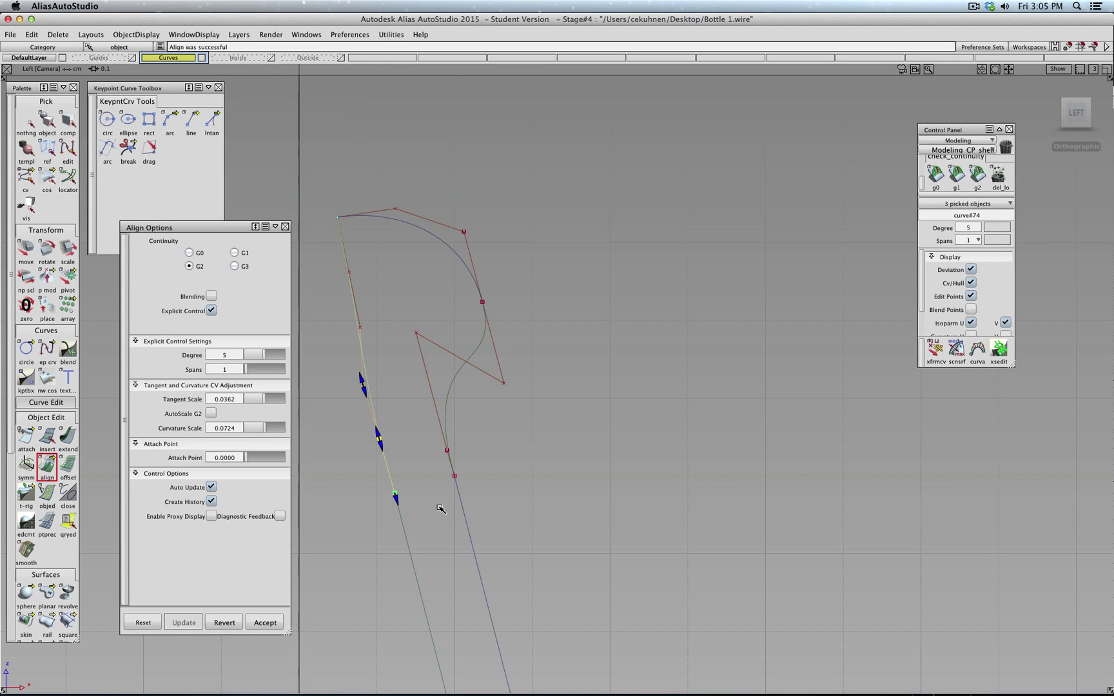
Step: Relax the inner curve's lower end to G0 and align its upper end to the rim arc with G1 and tangent scale about 0.017
{"action": "left_click", "coordinate": [270, 623]}
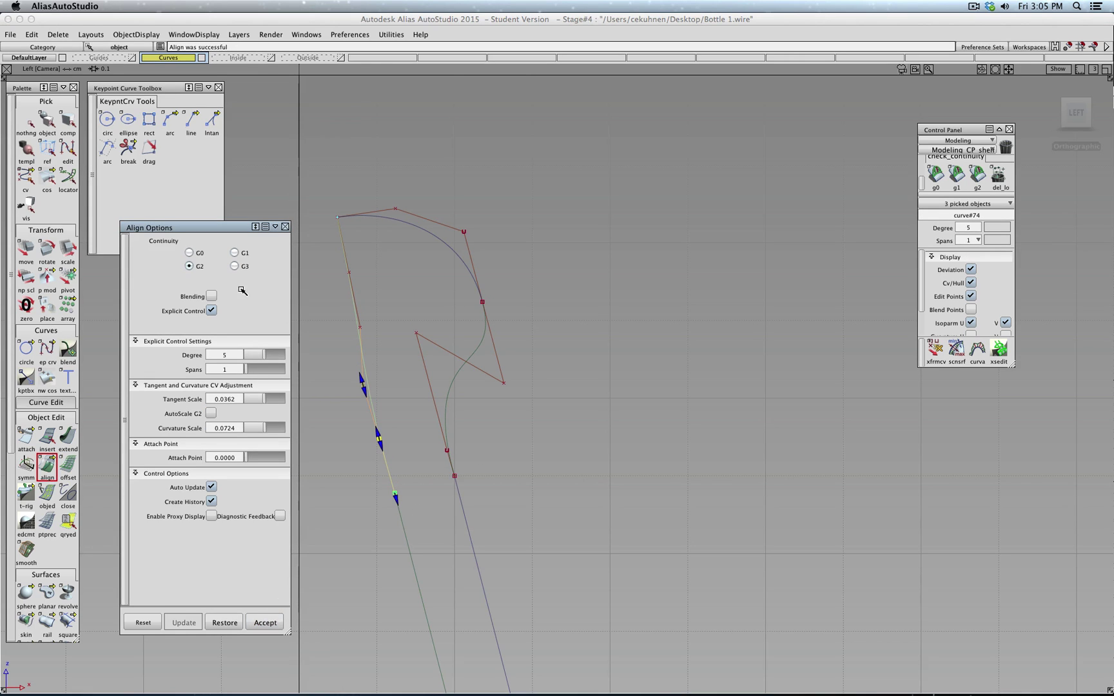
{"action": "left_click", "coordinate": [189, 253]}
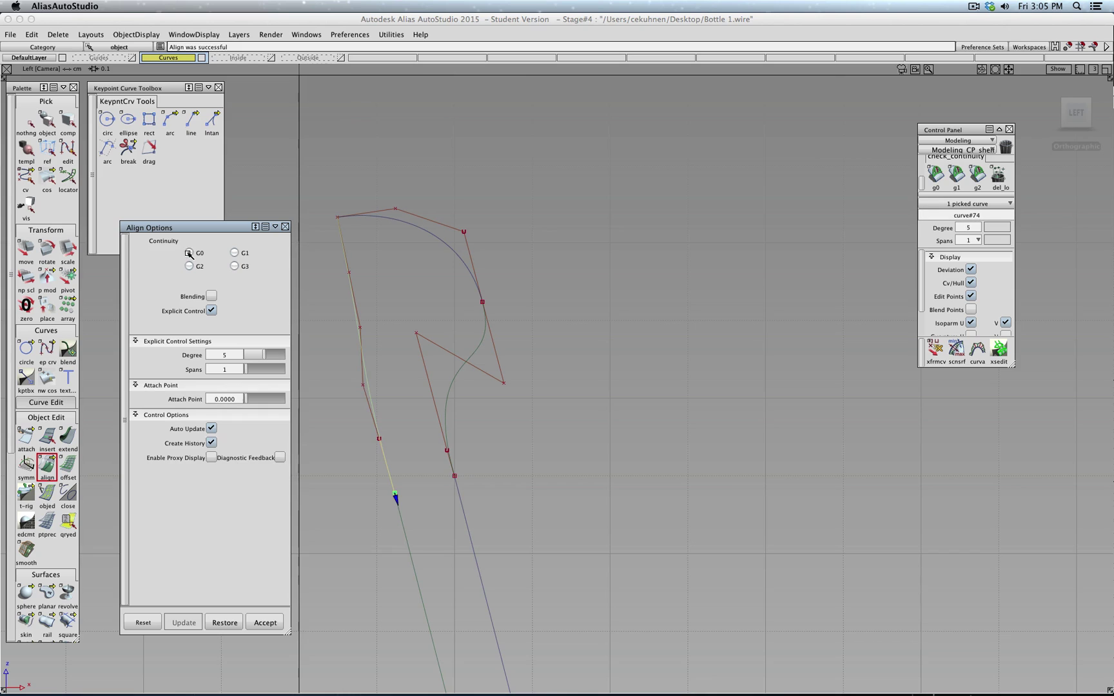
{"action": "left_click", "coordinate": [341, 215]}
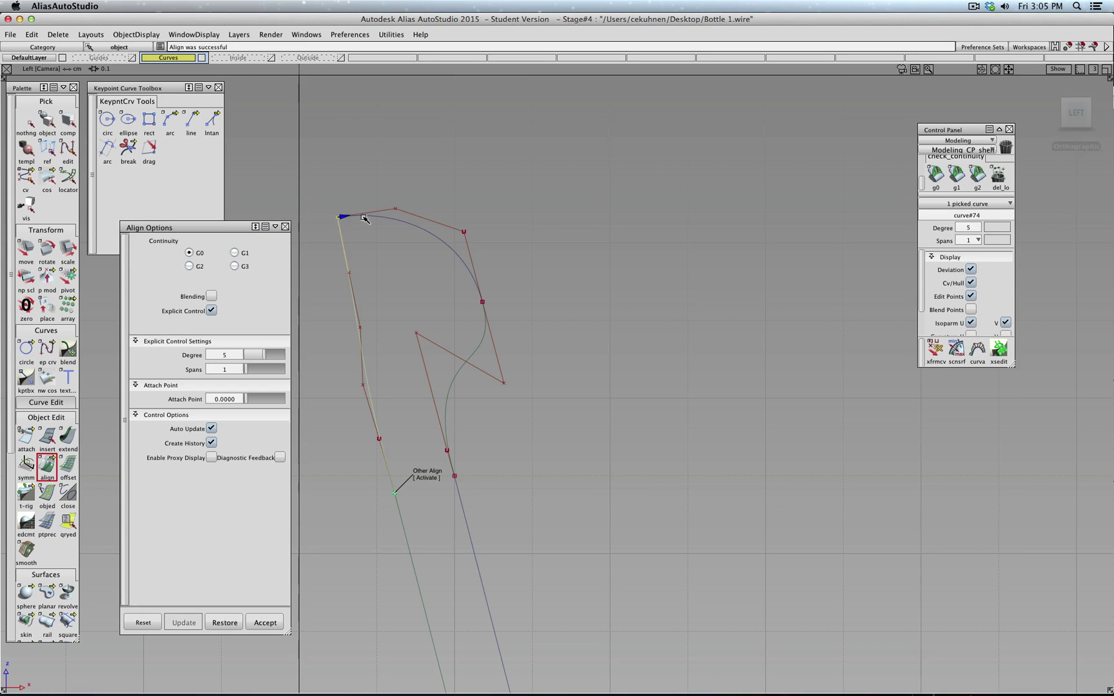
{"action": "left_click", "coordinate": [235, 252]}
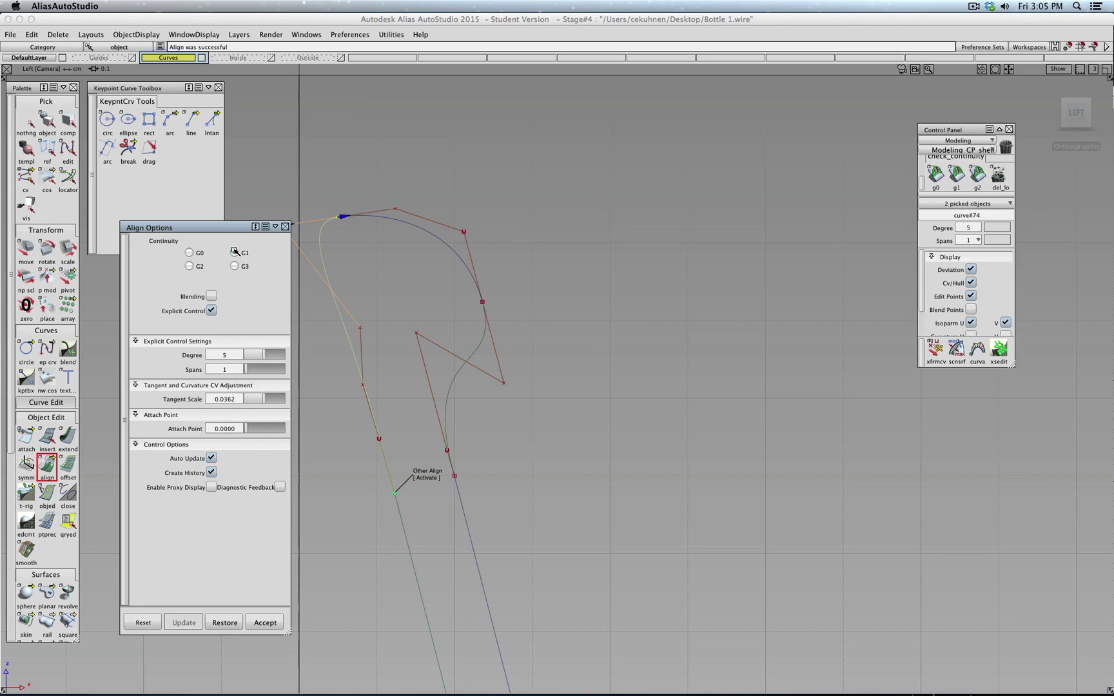
{"action": "left_click", "coordinate": [265, 623]}
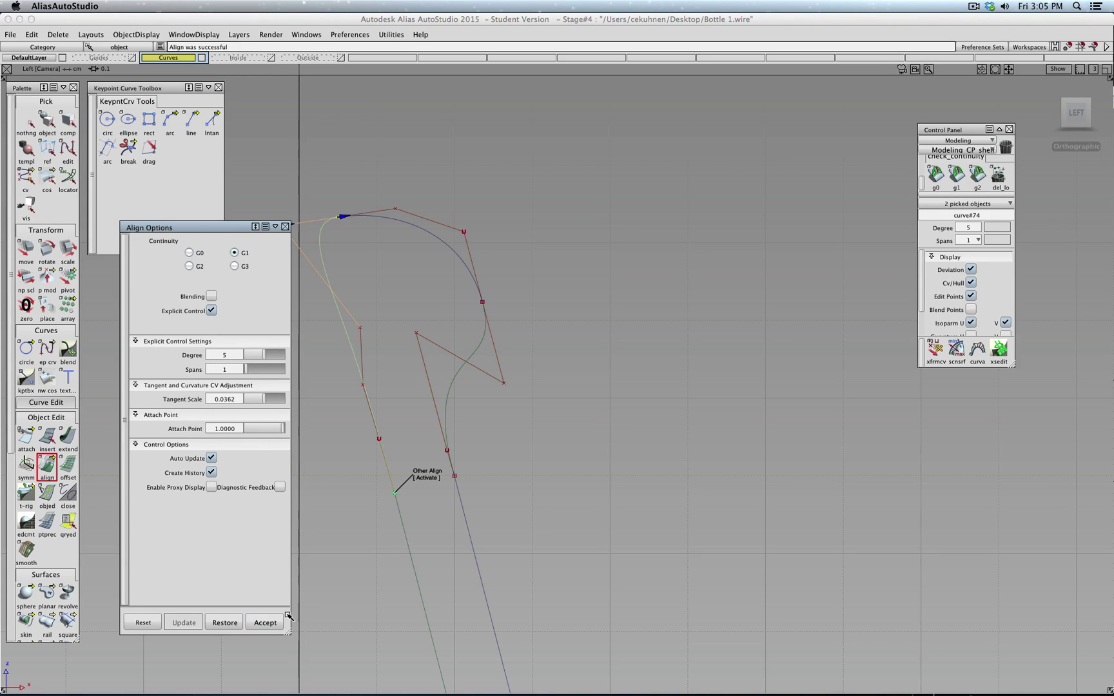
{"action": "left_click", "coordinate": [286, 225]}
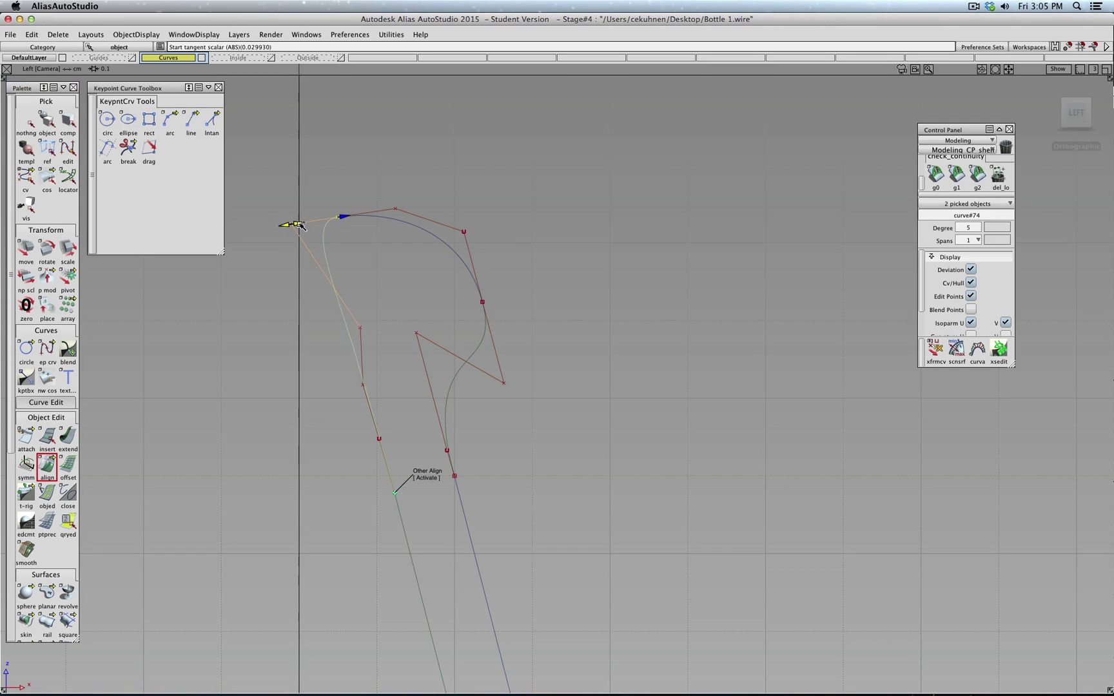
{"action": "left_click_drag", "start_coordinate": [300, 225], "coordinate": [319, 225]}
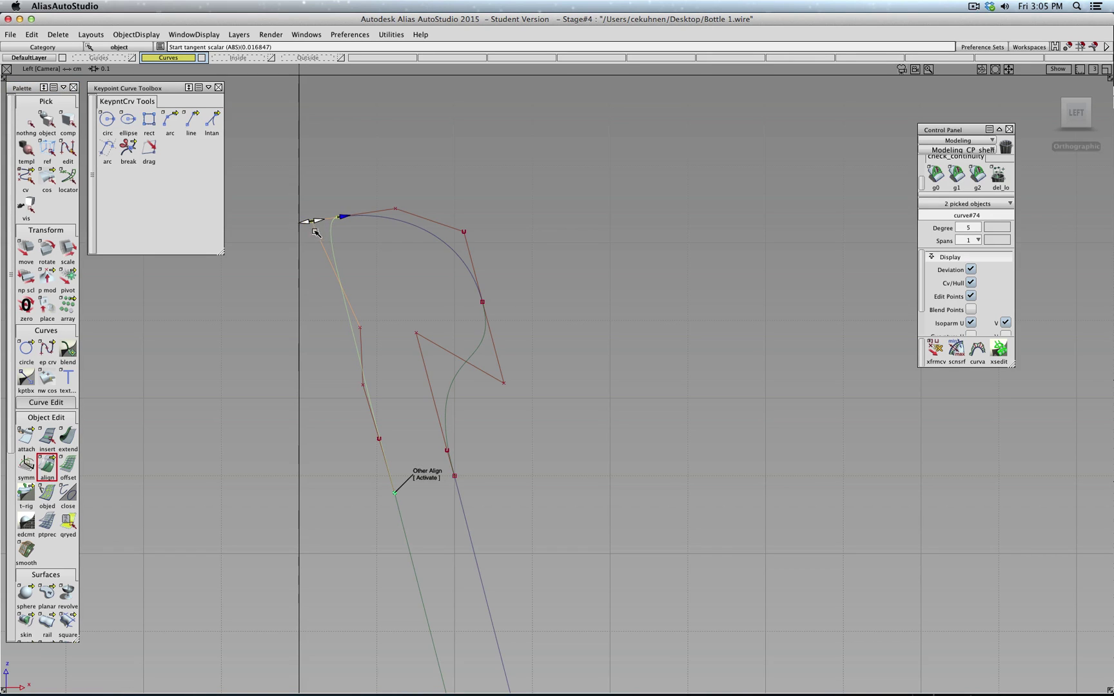
Step: Reduce the inner rim curve's degree to 4 and finally to 3, accepting each change
{"action": "left_click", "coordinate": [32, 112]}
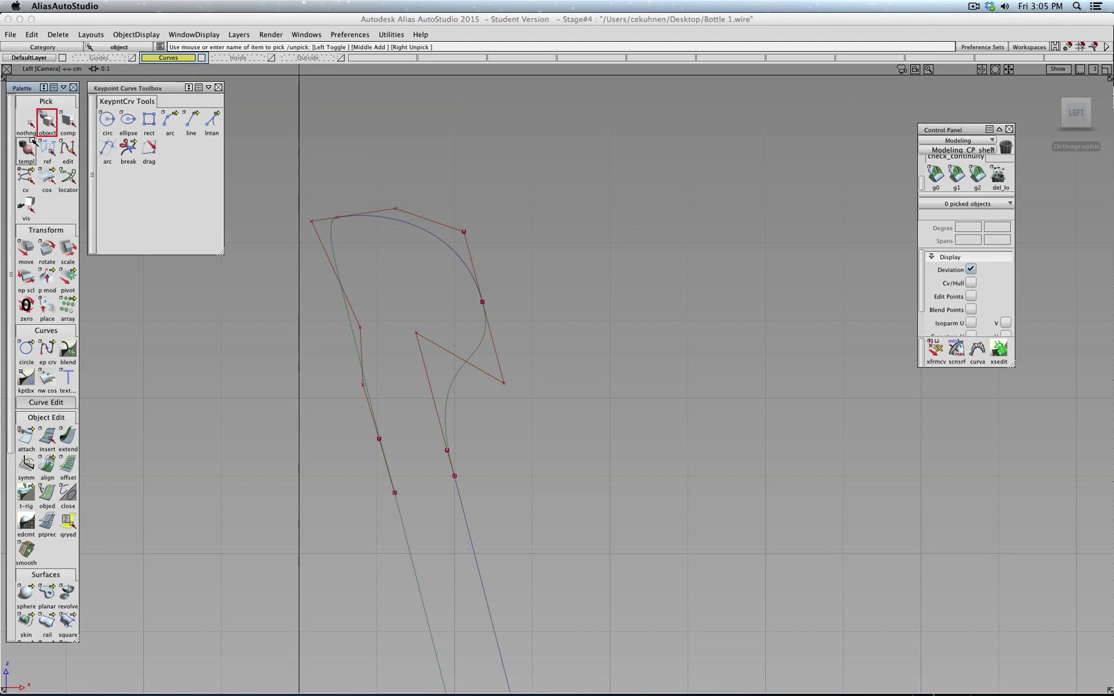
{"action": "left_click", "coordinate": [330, 237]}
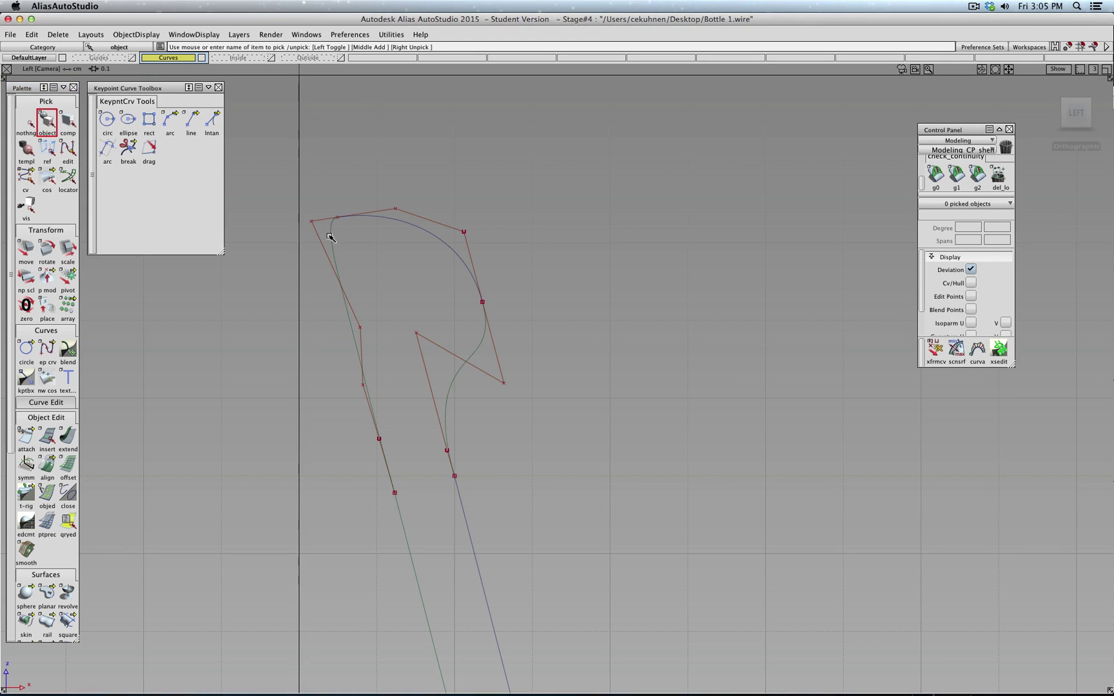
{"action": "left_click", "coordinate": [329, 237]}
{"action": "left_click", "coordinate": [979, 229]}
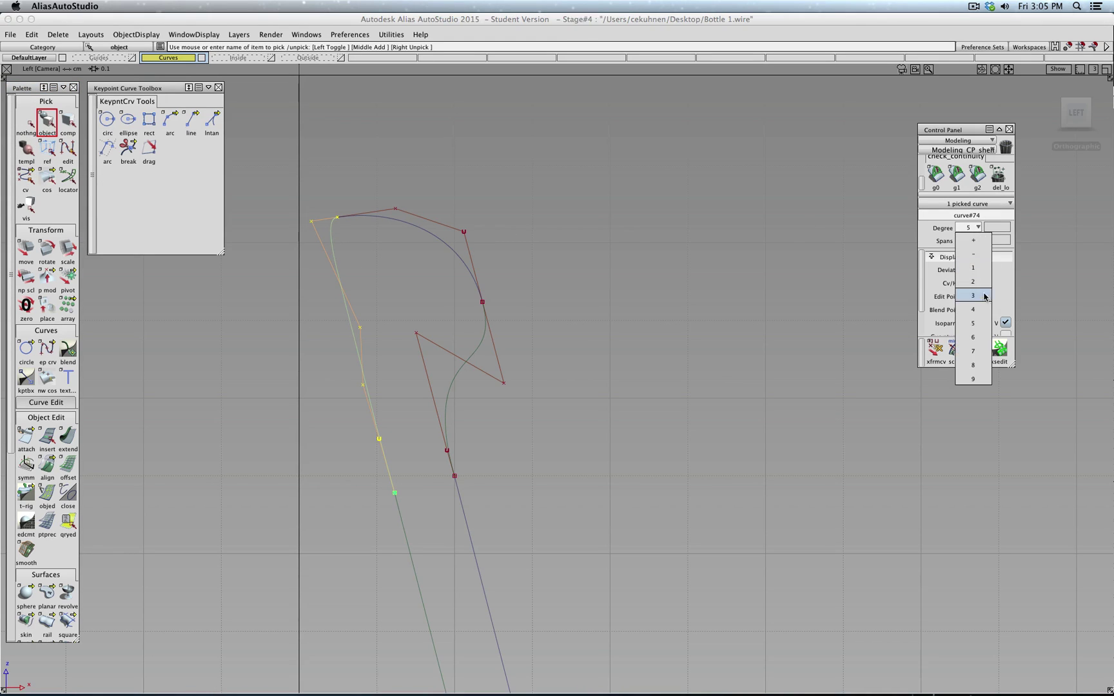
{"action": "left_click", "coordinate": [985, 306]}
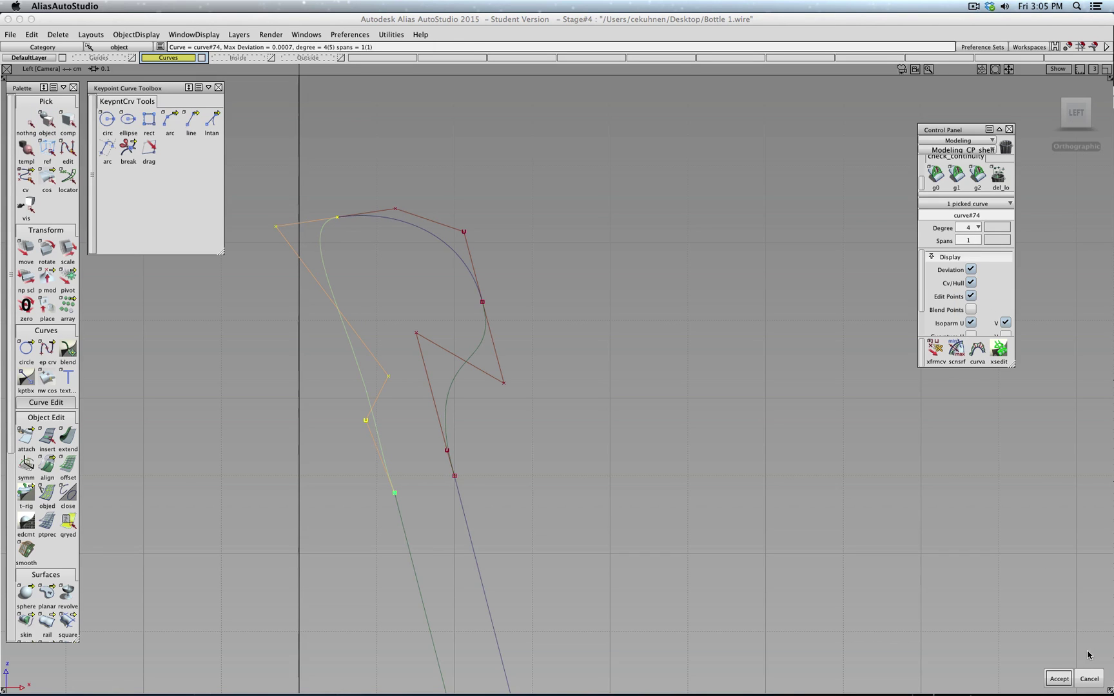
{"action": "left_click", "coordinate": [1059, 679]}
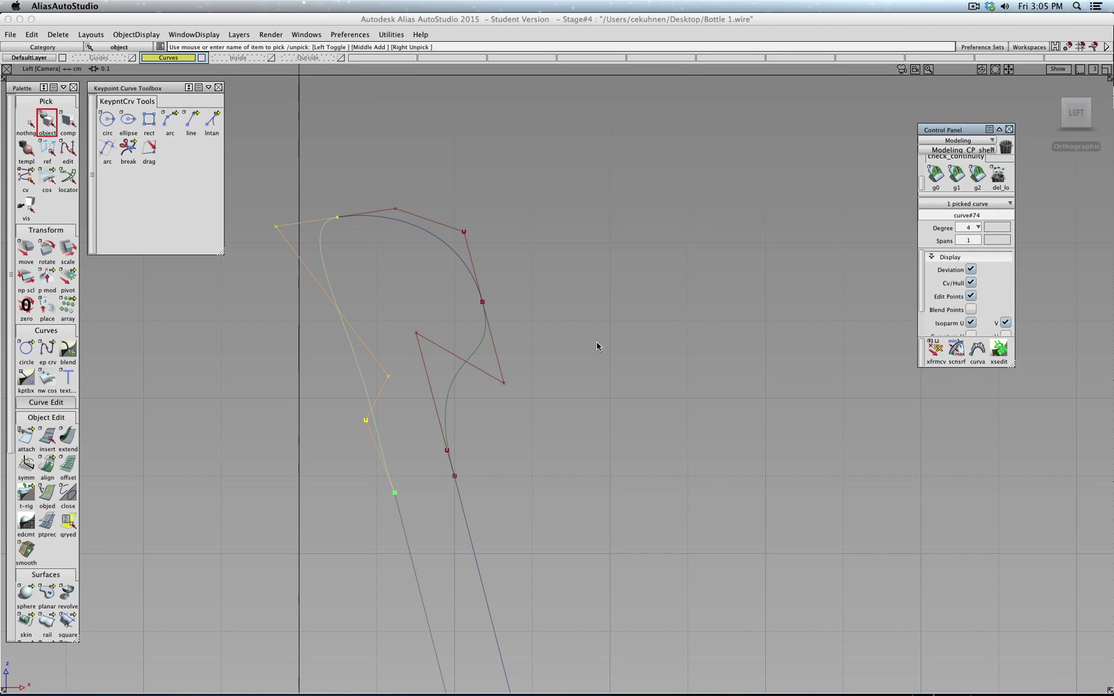
{"action": "left_click", "coordinate": [979, 228]}
{"action": "left_click", "coordinate": [981, 294]}
{"action": "left_click", "coordinate": [1058, 678]}
Step: Align the degree 3 inner curve's lower end to the inner profile with G1 continuity and explicit control
{"action": "left_click", "coordinate": [68, 120]}
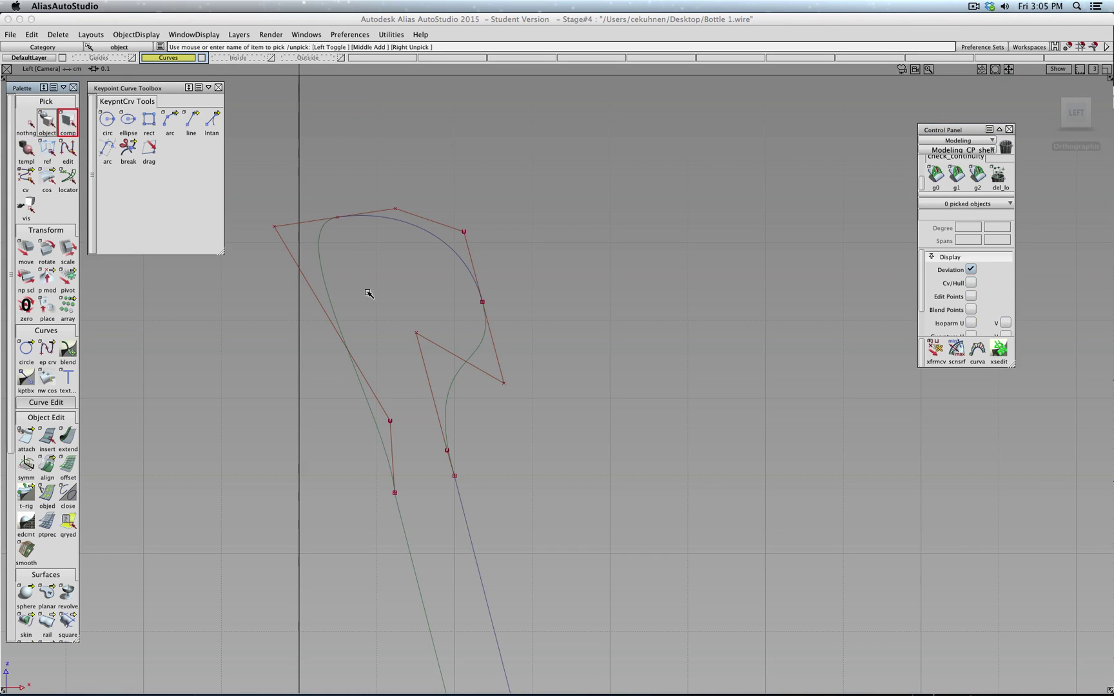
{"action": "left_click", "coordinate": [328, 224]}
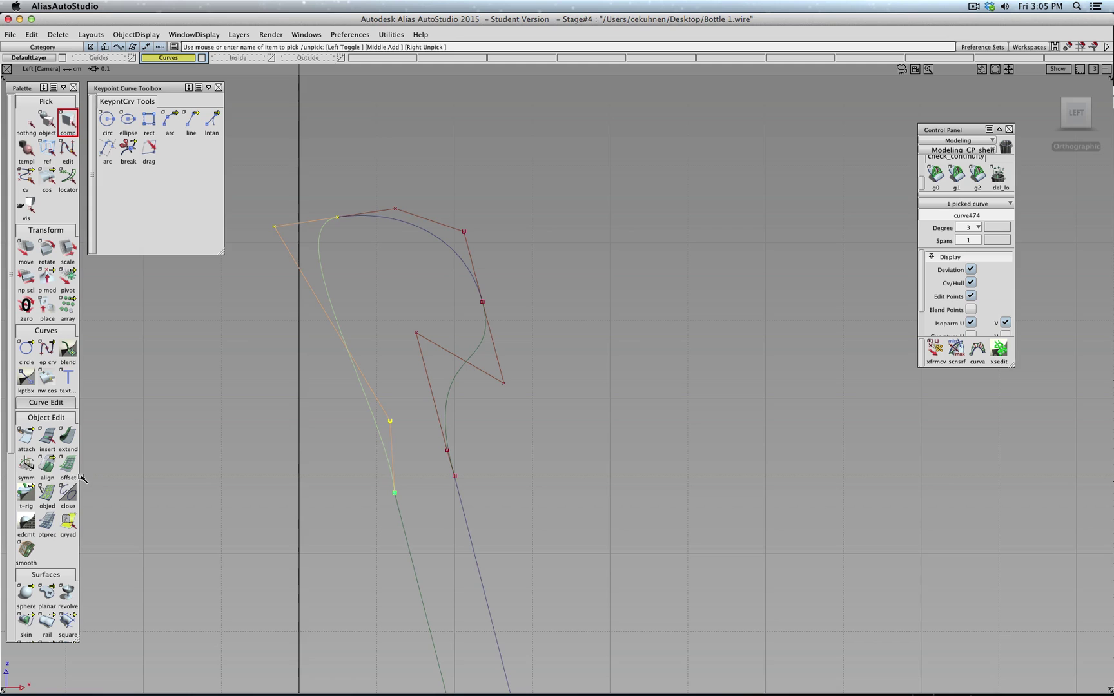
{"action": "double_click", "coordinate": [47, 469]}
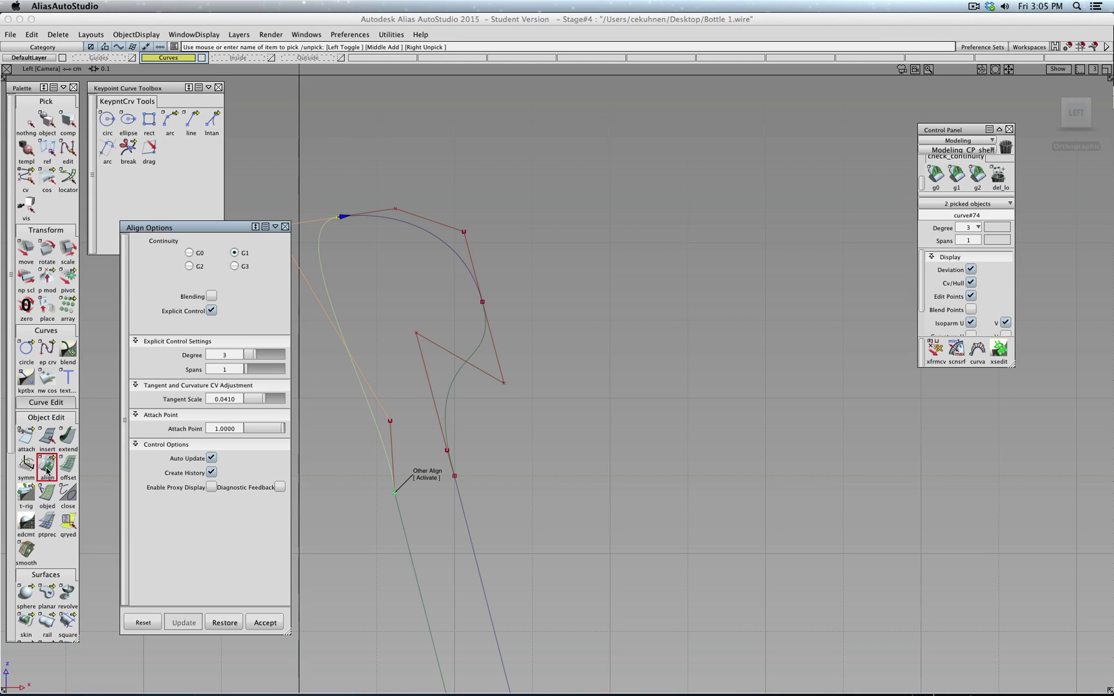
{"action": "left_click_drag", "start_coordinate": [239, 226], "coordinate": [211, 272]}
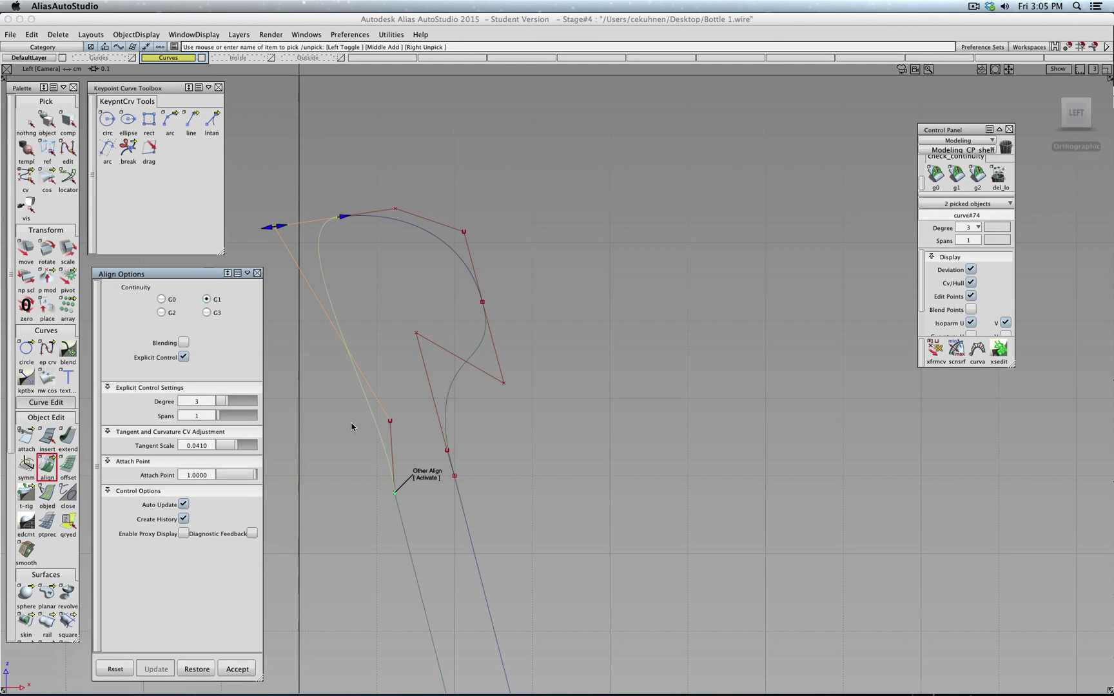
{"action": "left_click", "coordinate": [429, 477]}
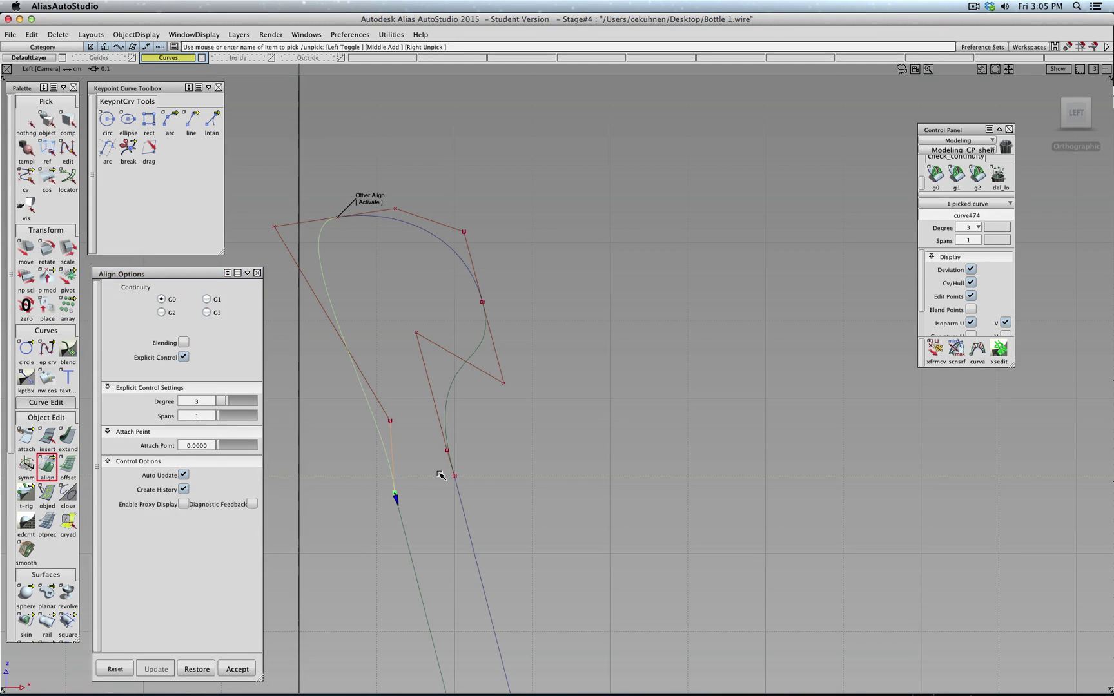
{"action": "left_click", "coordinate": [208, 299]}
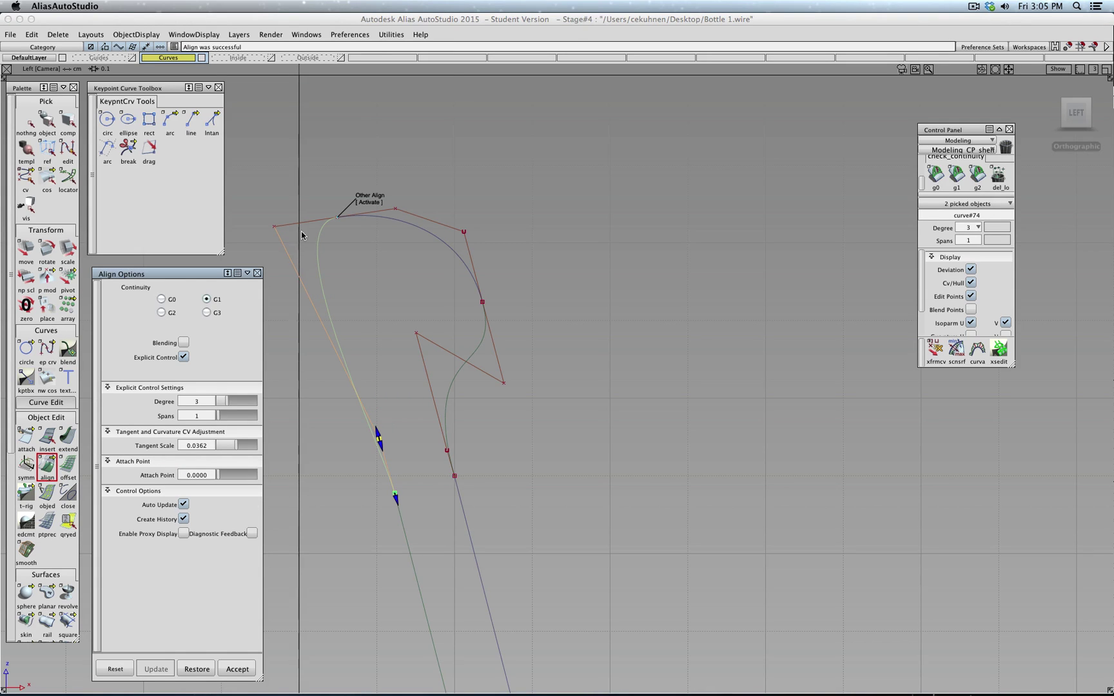
Step: Reapply G1 at the inner curve's upper end and shorten its tangent scale at the rim arc to about 0.014
{"action": "left_click", "coordinate": [370, 197]}
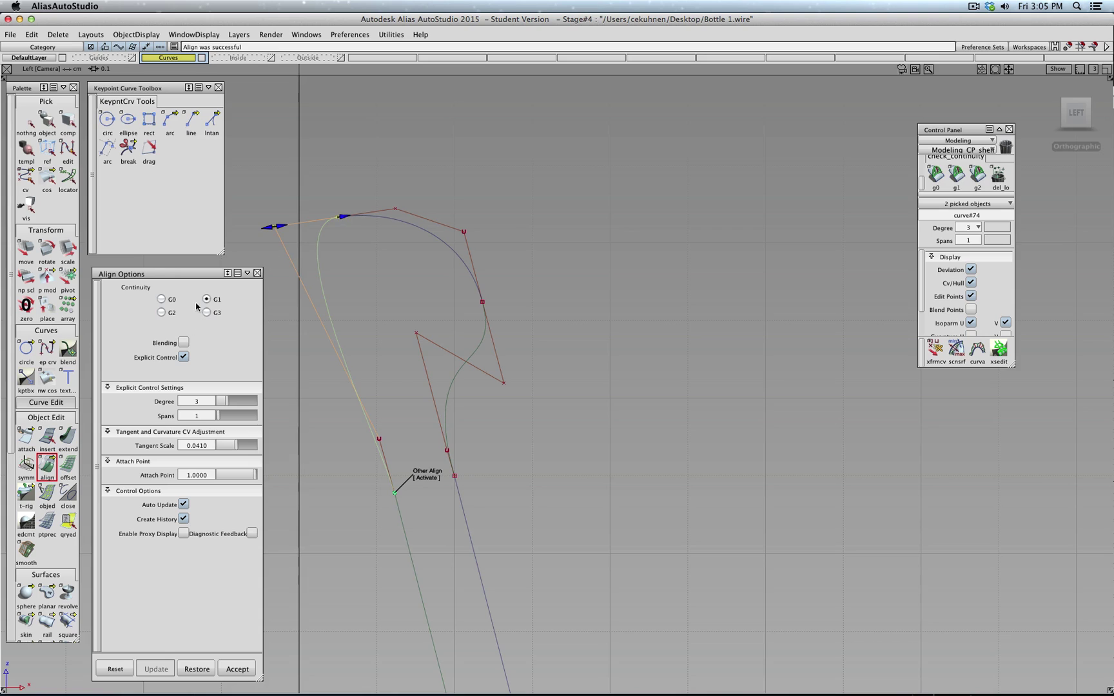
{"action": "left_click", "coordinate": [162, 300]}
{"action": "left_click", "coordinate": [207, 299]}
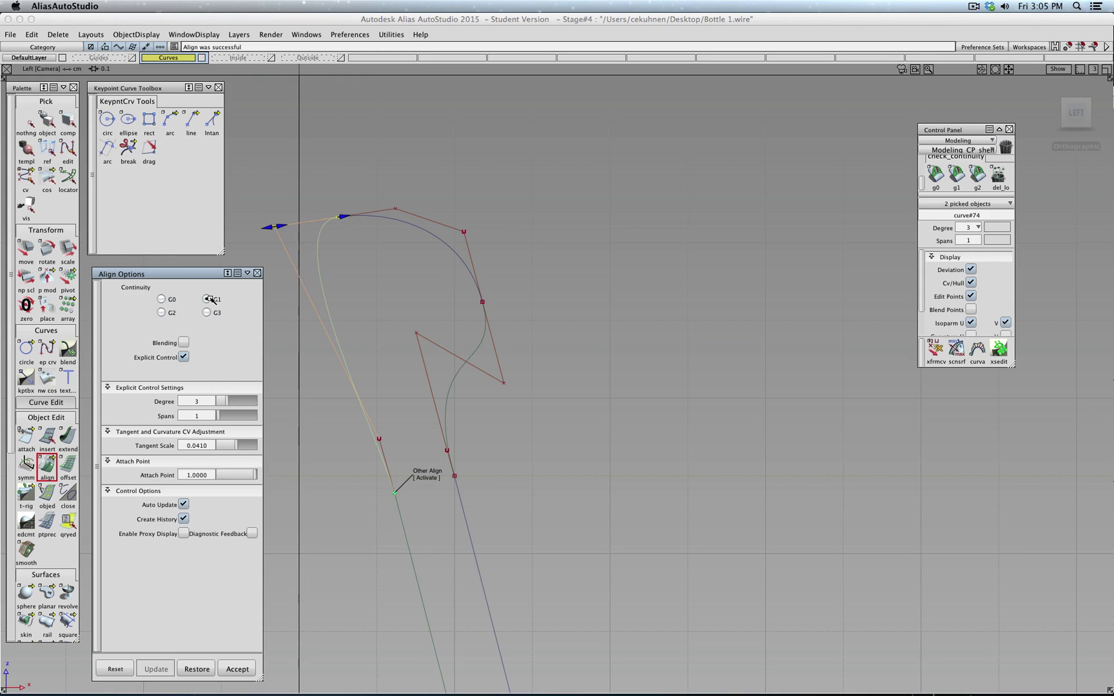
{"action": "left_click_drag", "start_coordinate": [280, 230], "coordinate": [316, 220]}
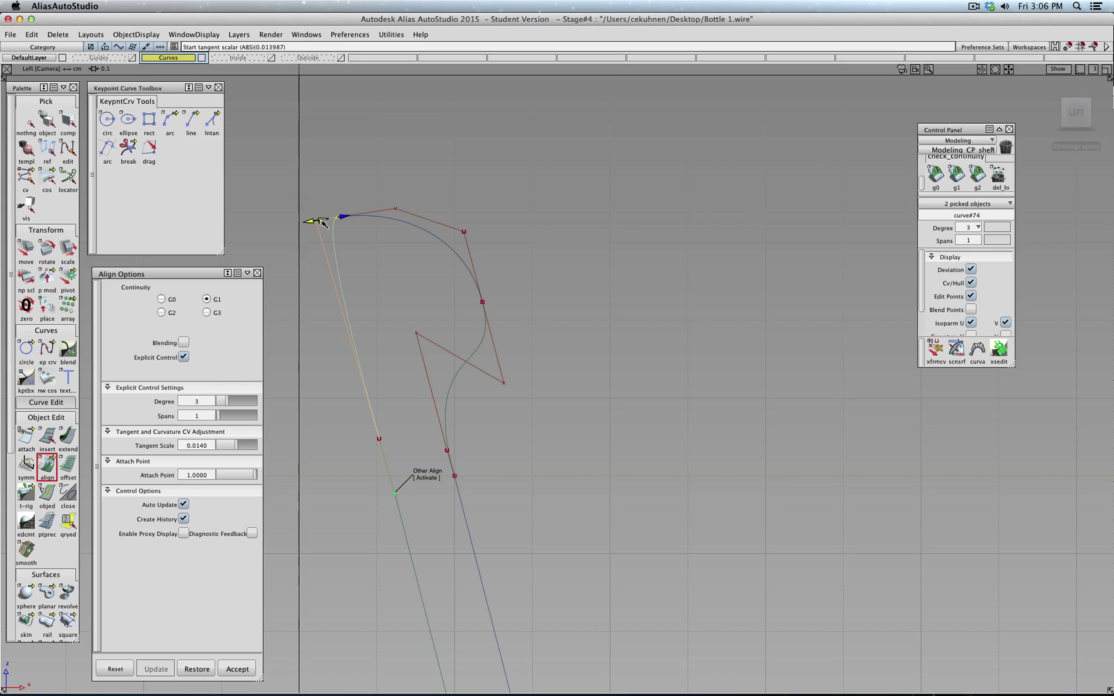
{"action": "left_click", "coordinate": [237, 668]}
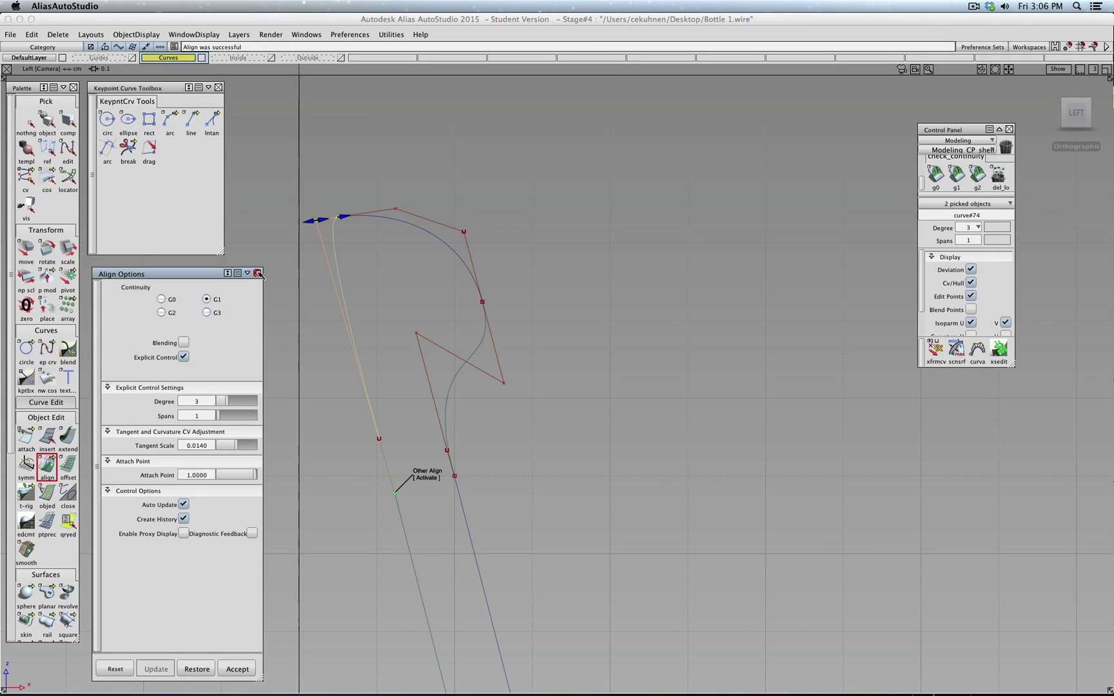
{"action": "left_click", "coordinate": [257, 273]}
Step: Move the rim arc's two middle CVs, one upward and one outward, to give the rim a taller, rounder top
{"action": "left_click", "coordinate": [52, 122]}
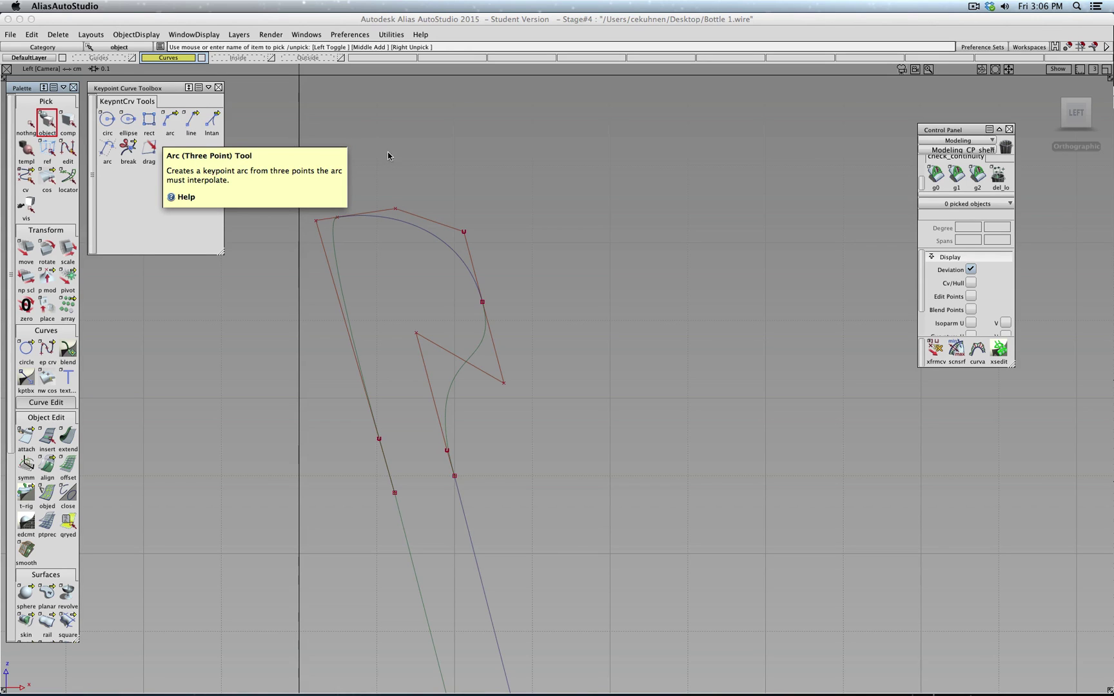
{"action": "left_click", "coordinate": [26, 178]}
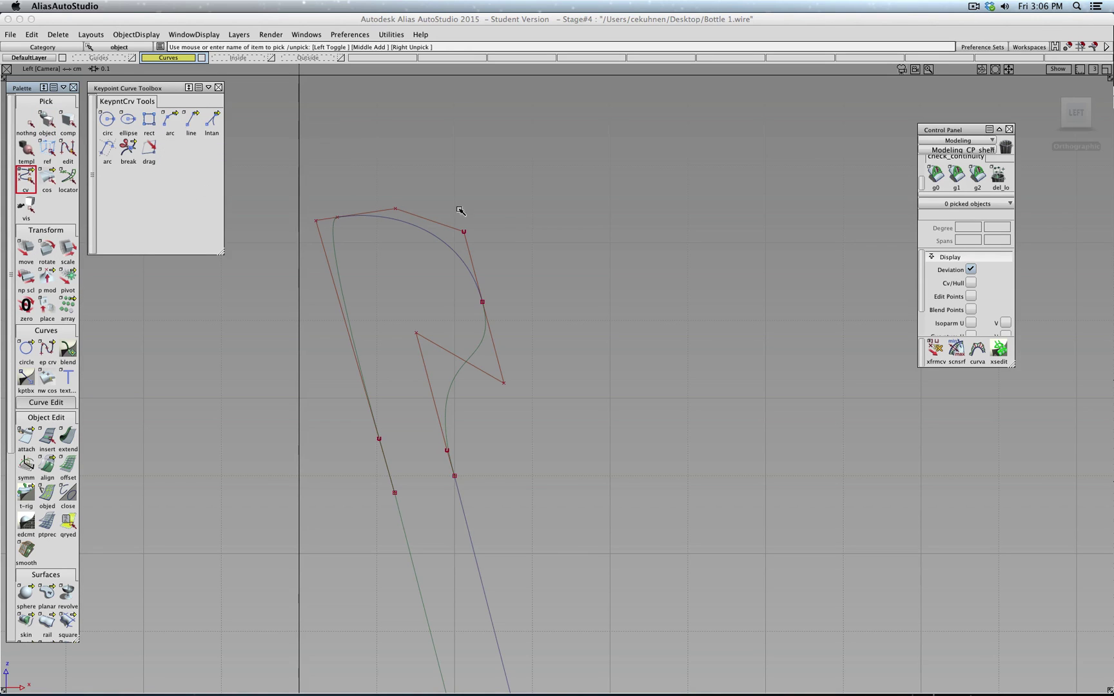
{"action": "left_click", "coordinate": [465, 231]}
{"action": "left_click", "coordinate": [464, 232]}
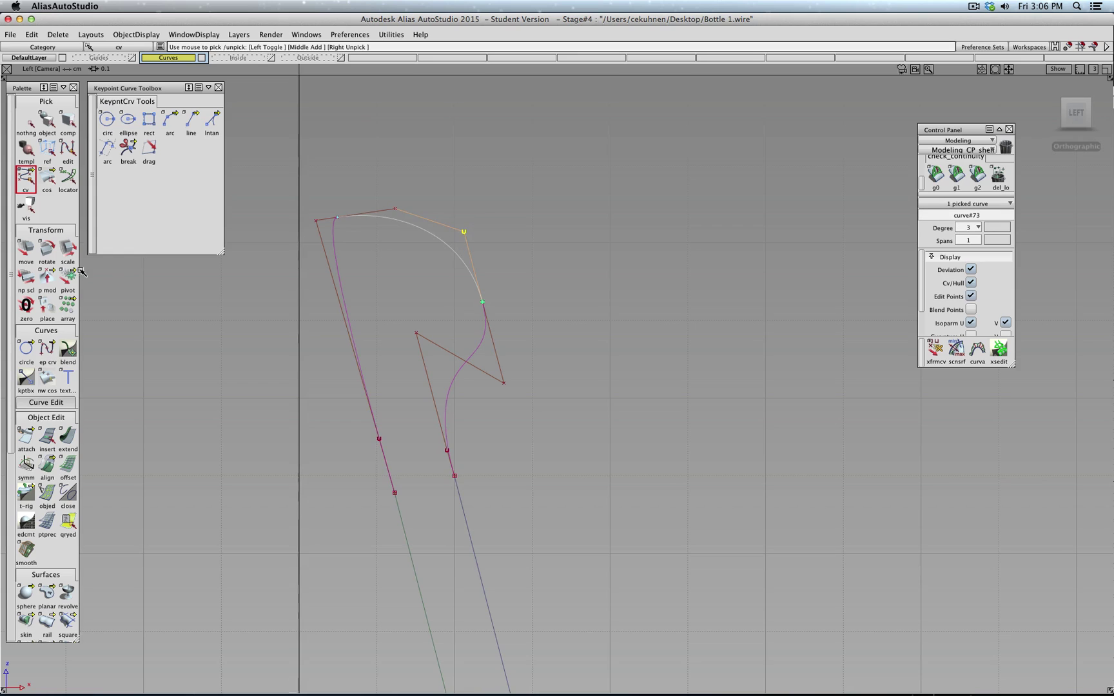
{"action": "left_click", "coordinate": [26, 249]}
{"action": "left_click", "coordinate": [490, 236]}
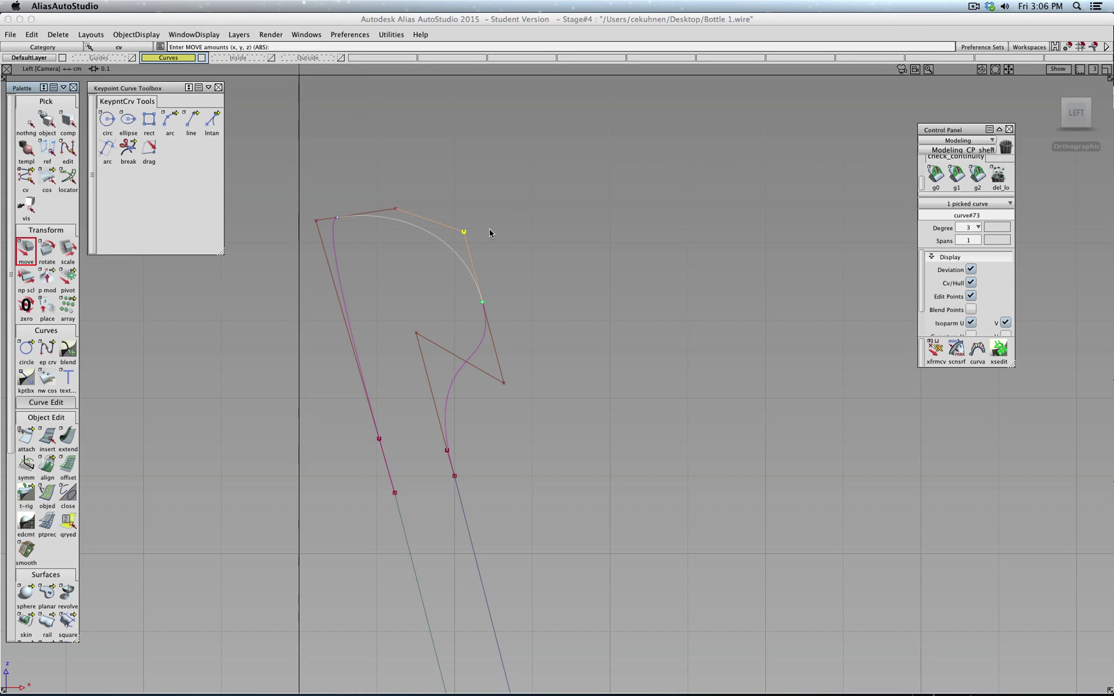
{"action": "left_click_drag", "start_coordinate": [490, 226], "coordinate": [410, 174]}
{"action": "left_click", "coordinate": [400, 207]}
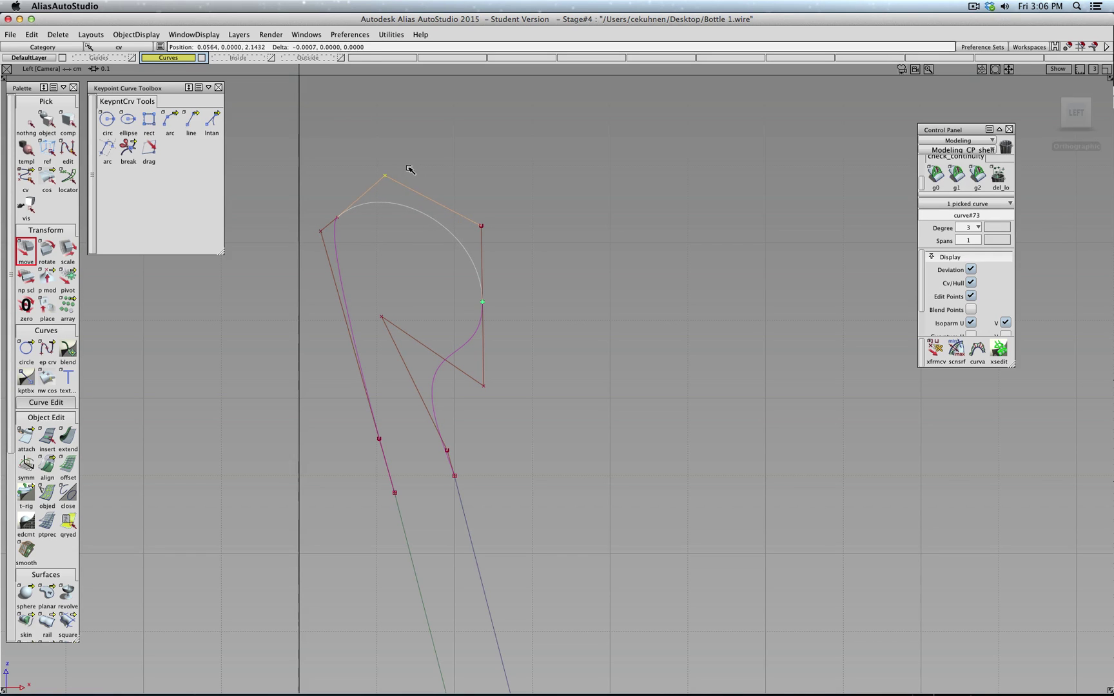
{"action": "left_click", "coordinate": [483, 228]}
{"action": "left_click_drag", "start_coordinate": [484, 228], "coordinate": [508, 244]}
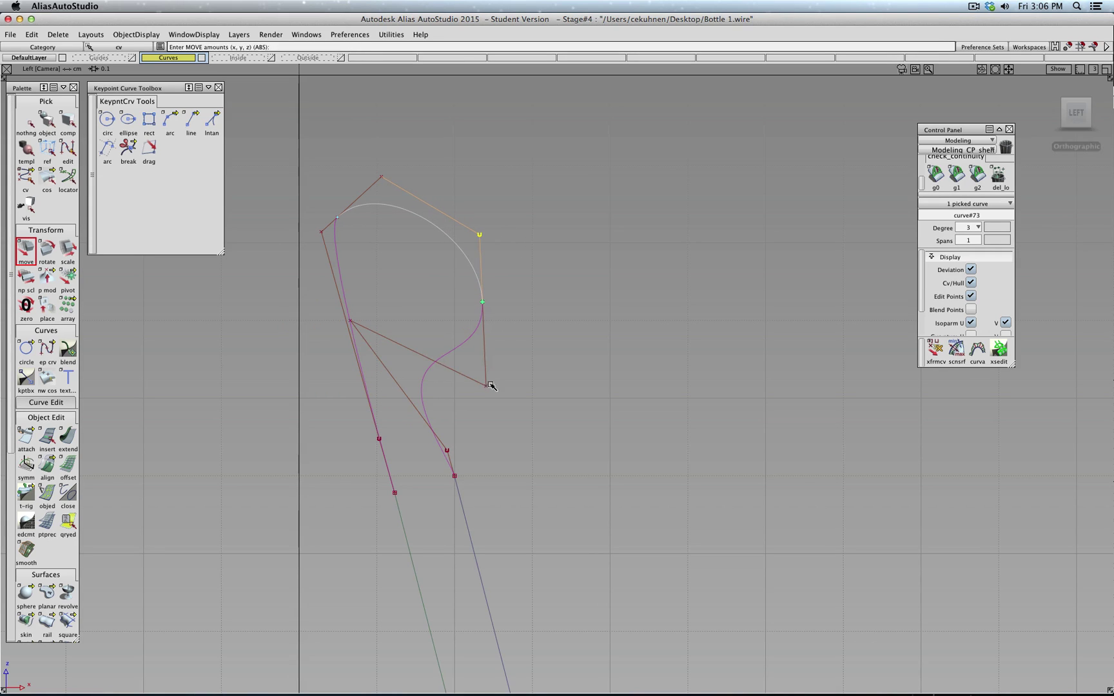
Step: Move the S-curve's two upper CVs close below the rim arc's outer end to flatten the bulge toward the outer profile
{"action": "left_click", "coordinate": [351, 321]}
{"action": "mouse_move", "coordinate": [383, 319]}
{"action": "left_mouse_down"}
{"action": "mouse_move", "coordinate": [426, 330]}
{"action": "mouse_move", "coordinate": [389, 323]}
{"action": "left_mouse_up"}
{"action": "left_click_drag", "start_coordinate": [423, 311], "coordinate": [427, 363]}
{"action": "left_click", "coordinate": [488, 386]}
{"action": "left_click_drag", "start_coordinate": [499, 369], "coordinate": [497, 309]}
{"action": "left_click_drag", "start_coordinate": [485, 371], "coordinate": [510, 388]}
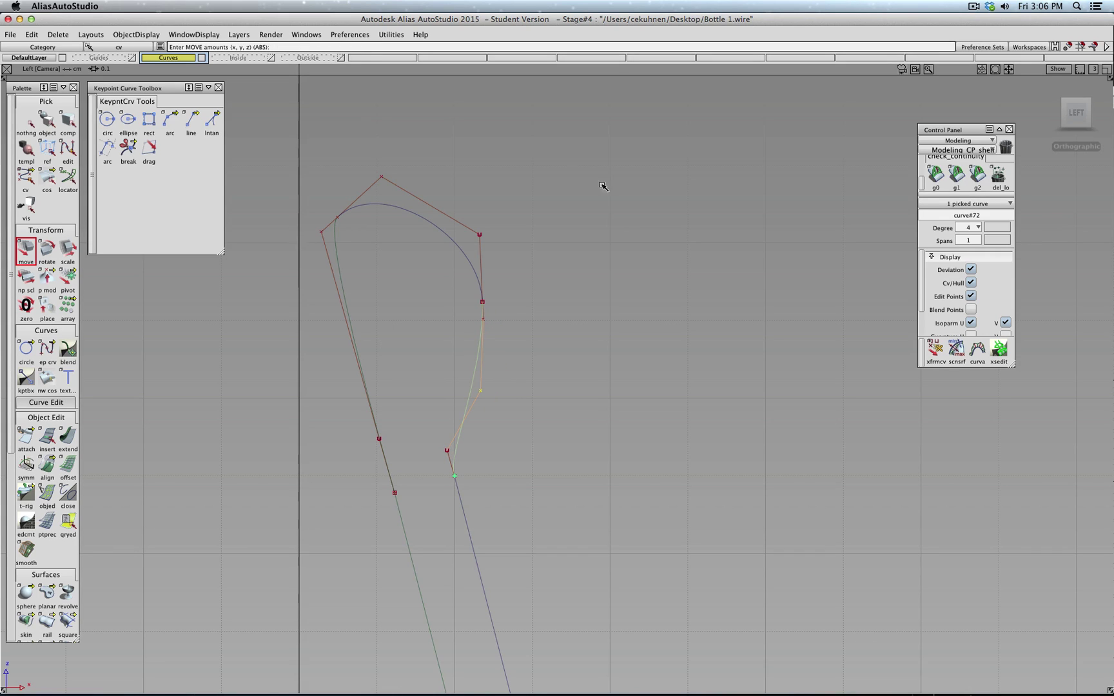
Step: Change the S-curve's upper-end alignment at the rim arc to G0 continuity, keeping degree 4 explicit control
{"action": "left_click", "coordinate": [48, 121]}
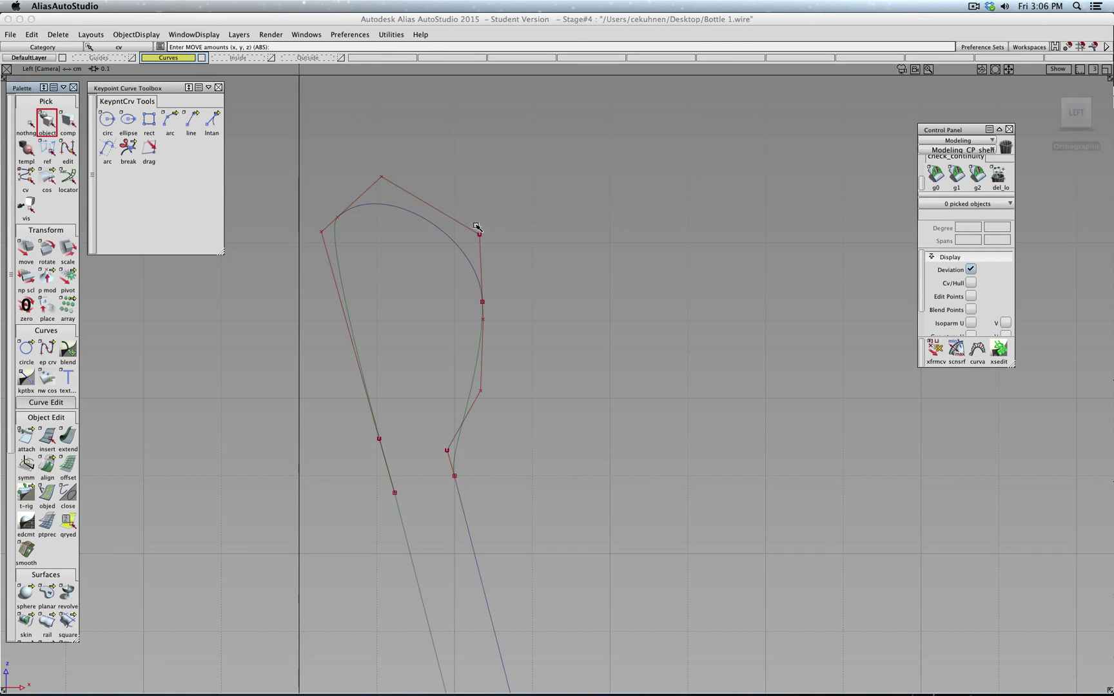
{"action": "left_click", "coordinate": [479, 365]}
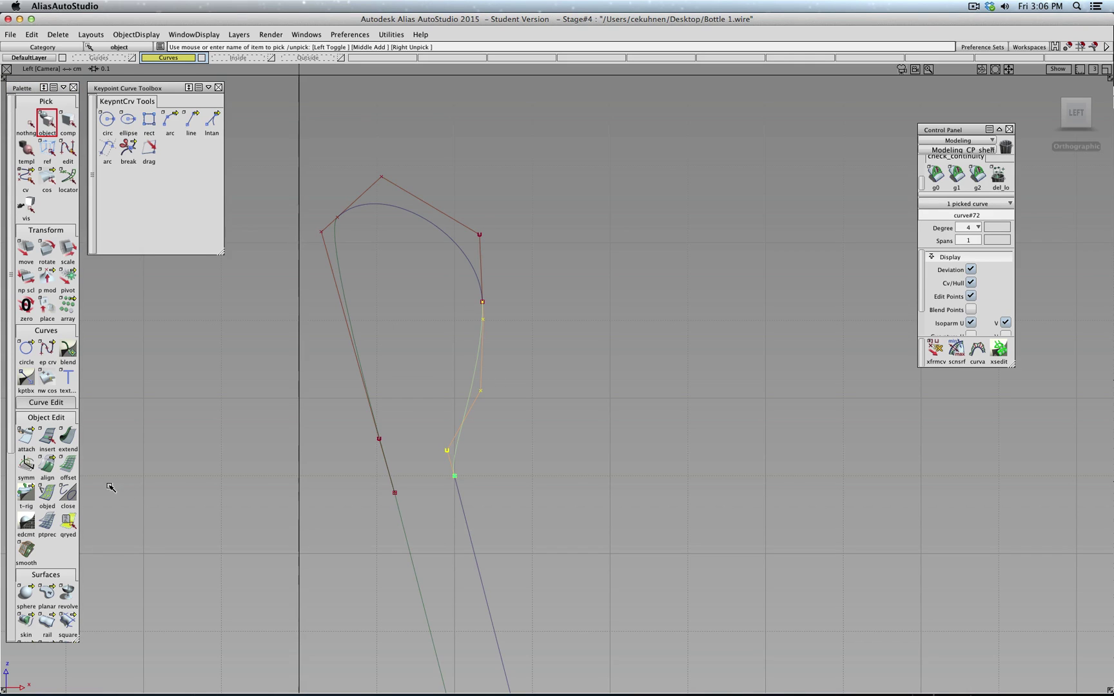
{"action": "left_click", "coordinate": [47, 465]}
{"action": "double_click", "coordinate": [45, 465]}
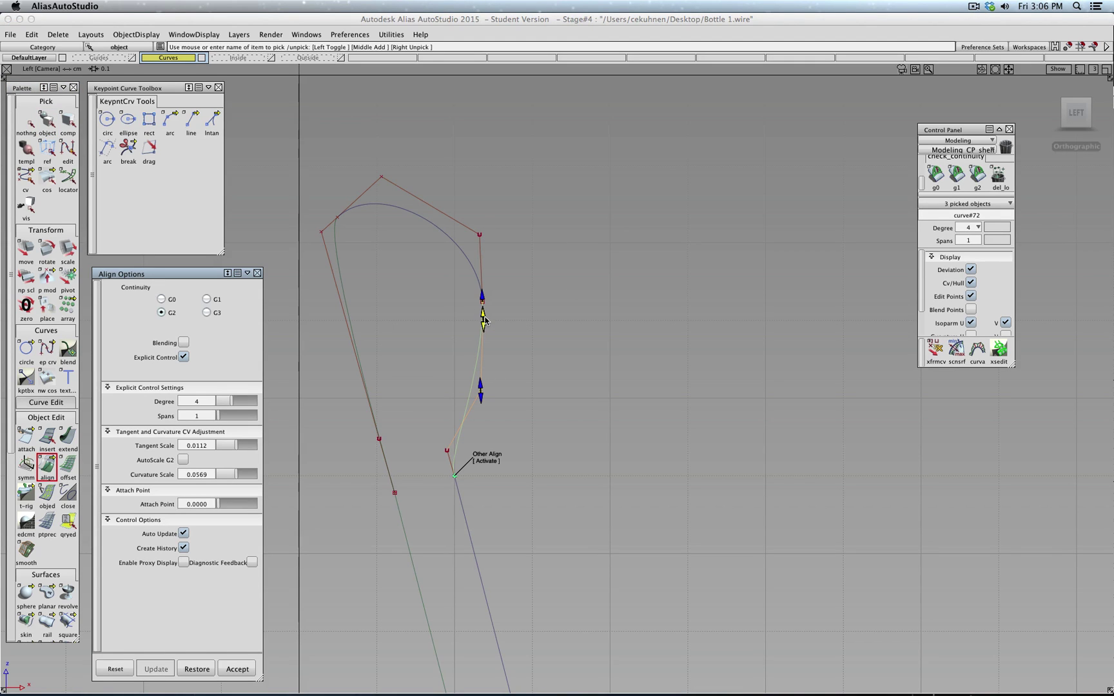
{"action": "left_click", "coordinate": [486, 460]}
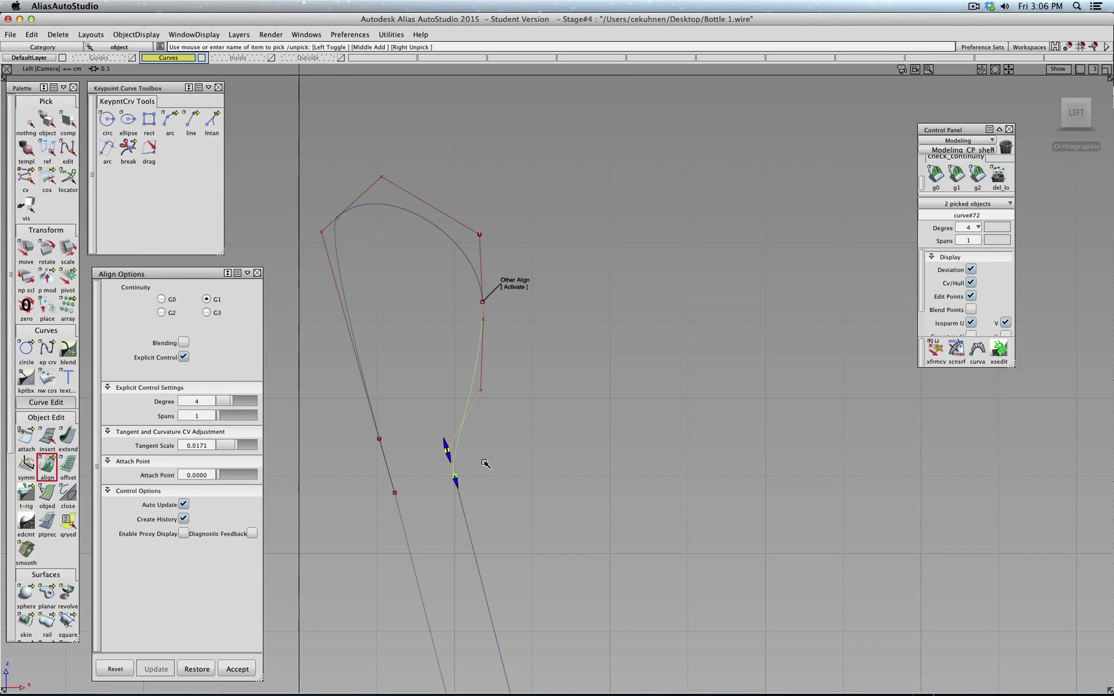
{"action": "left_click", "coordinate": [522, 285]}
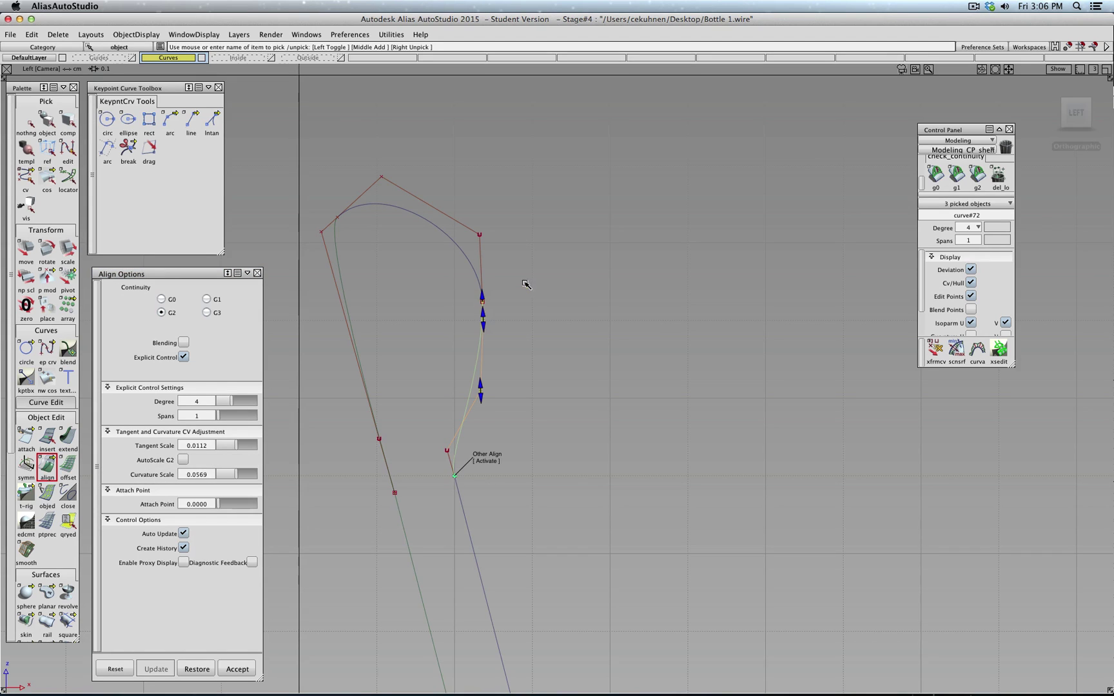
{"action": "left_click", "coordinate": [160, 300]}
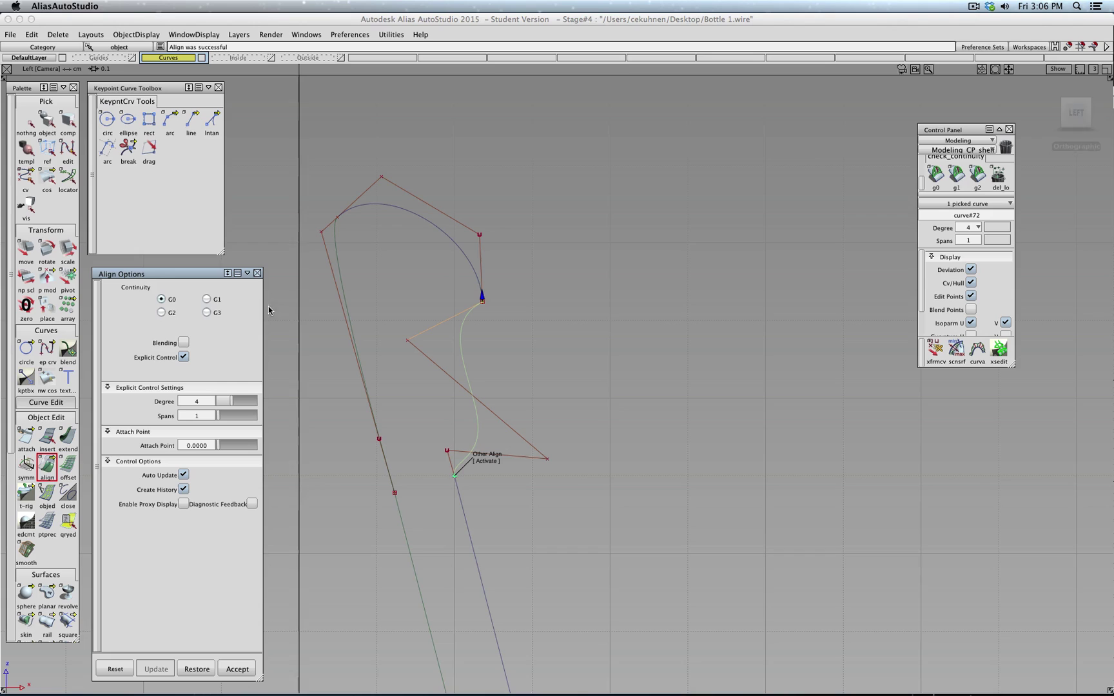
{"action": "left_click", "coordinate": [240, 669]}
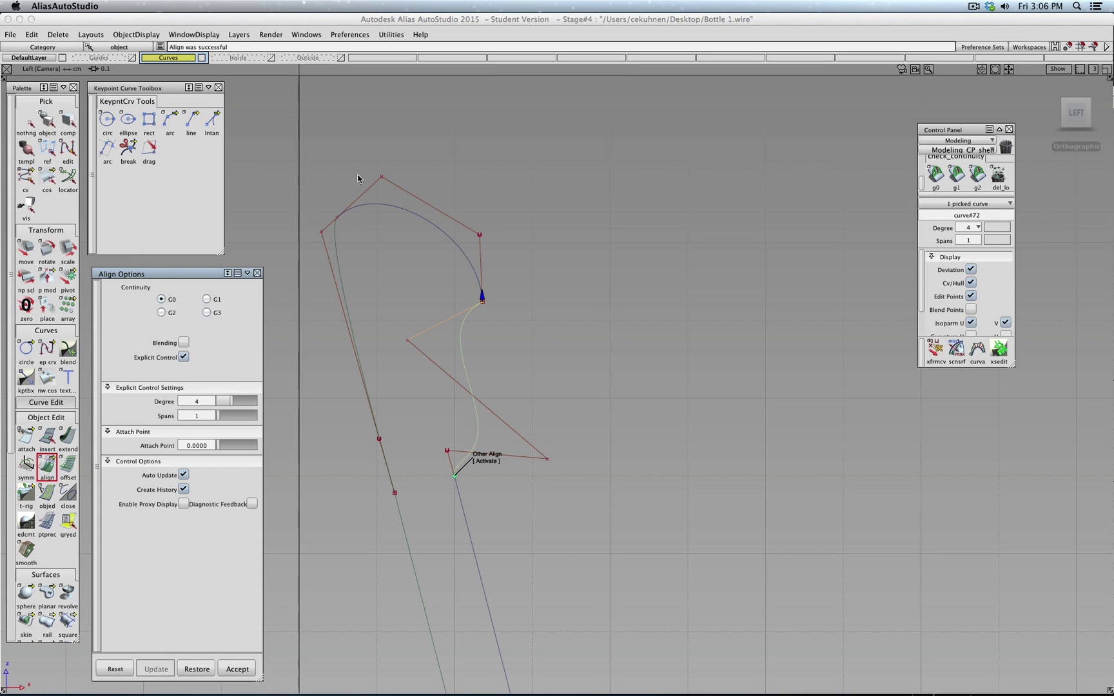
{"action": "left_click", "coordinate": [258, 273]}
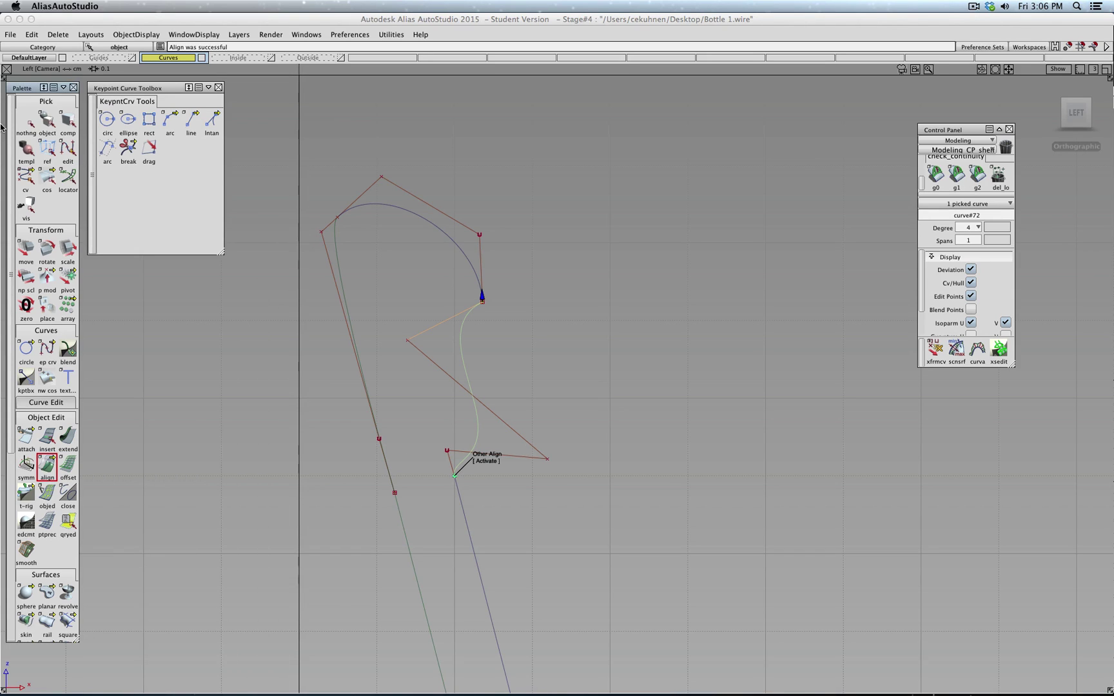
Step: Move the S-curve's inward middle CV slightly upward and its outward CV farther outward and up
{"action": "left_click", "coordinate": [26, 177]}
{"action": "left_click", "coordinate": [422, 353]}
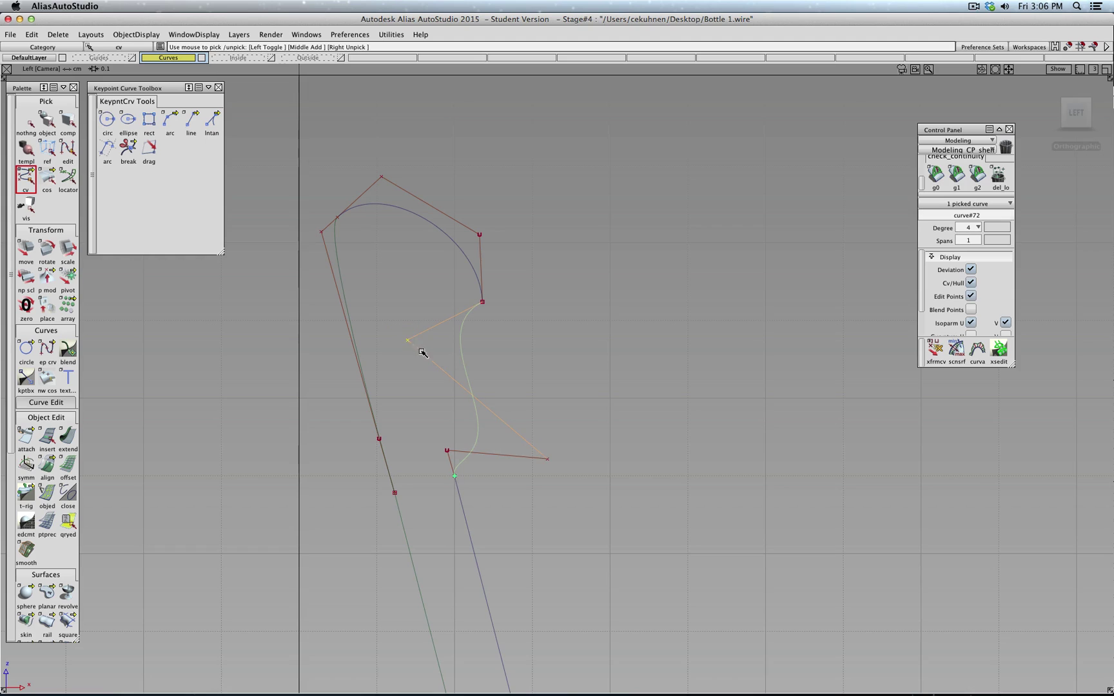
{"action": "left_click_drag", "start_coordinate": [406, 341], "coordinate": [410, 292]}
{"action": "left_click", "coordinate": [26, 250]}
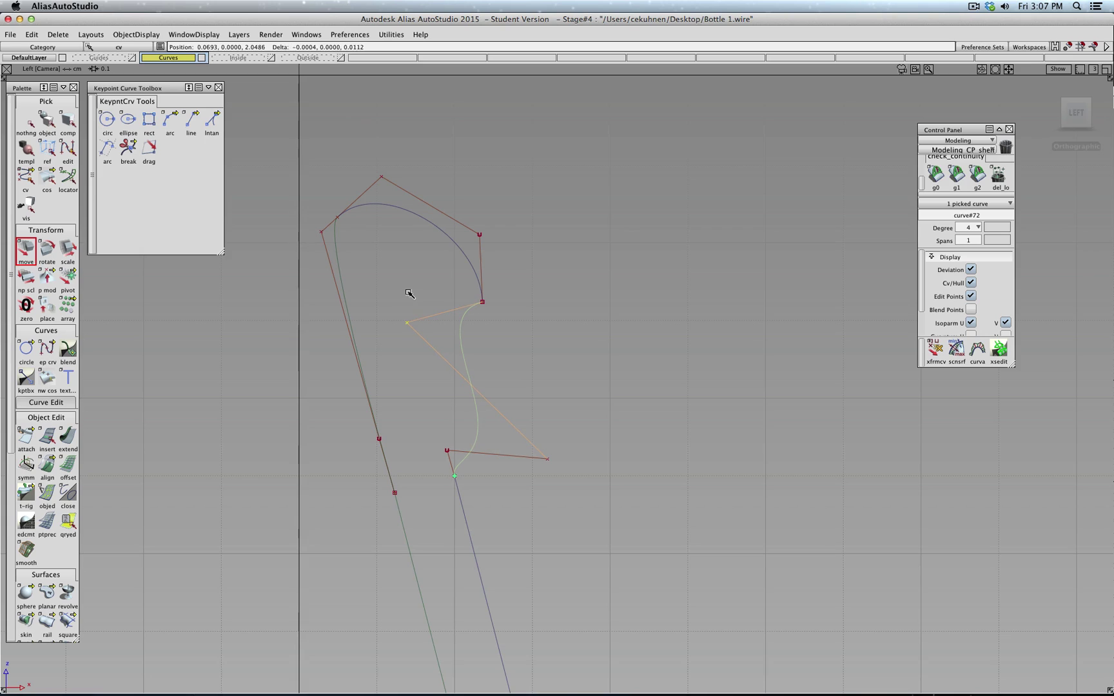
{"action": "left_click", "coordinate": [547, 462]}
{"action": "left_click_drag", "start_coordinate": [562, 450], "coordinate": [592, 415]}
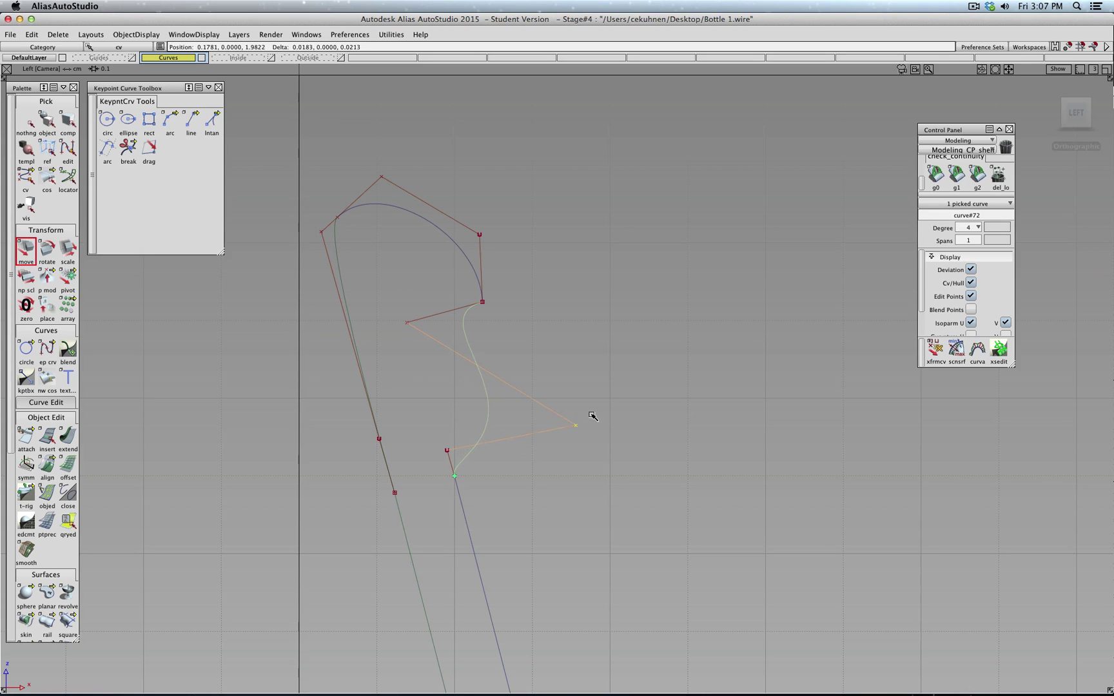
Step: Raise the S-curve's lower tangent CV along the outer wall direction and lower its two middle CVs for a more pronounced S-shape
{"action": "left_click", "coordinate": [449, 448]}
{"action": "left_click_drag", "start_coordinate": [449, 448], "coordinate": [441, 420]}
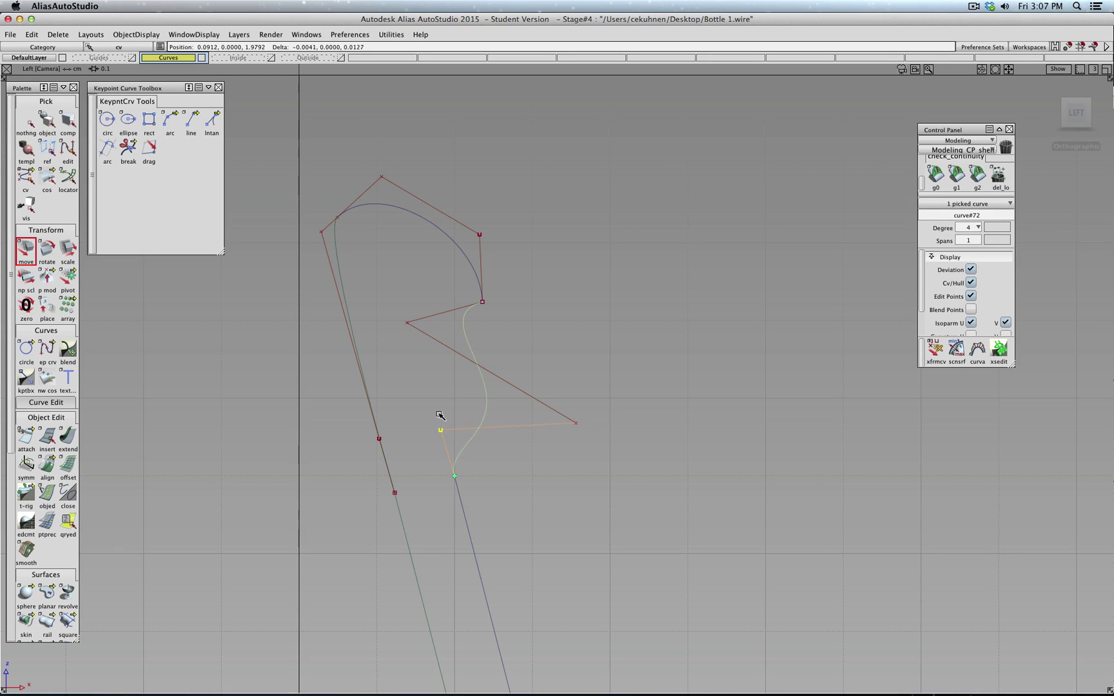
{"action": "left_click", "coordinate": [570, 431]}
{"action": "left_click_drag", "start_coordinate": [570, 438], "coordinate": [545, 458]}
{"action": "left_click", "coordinate": [408, 322]}
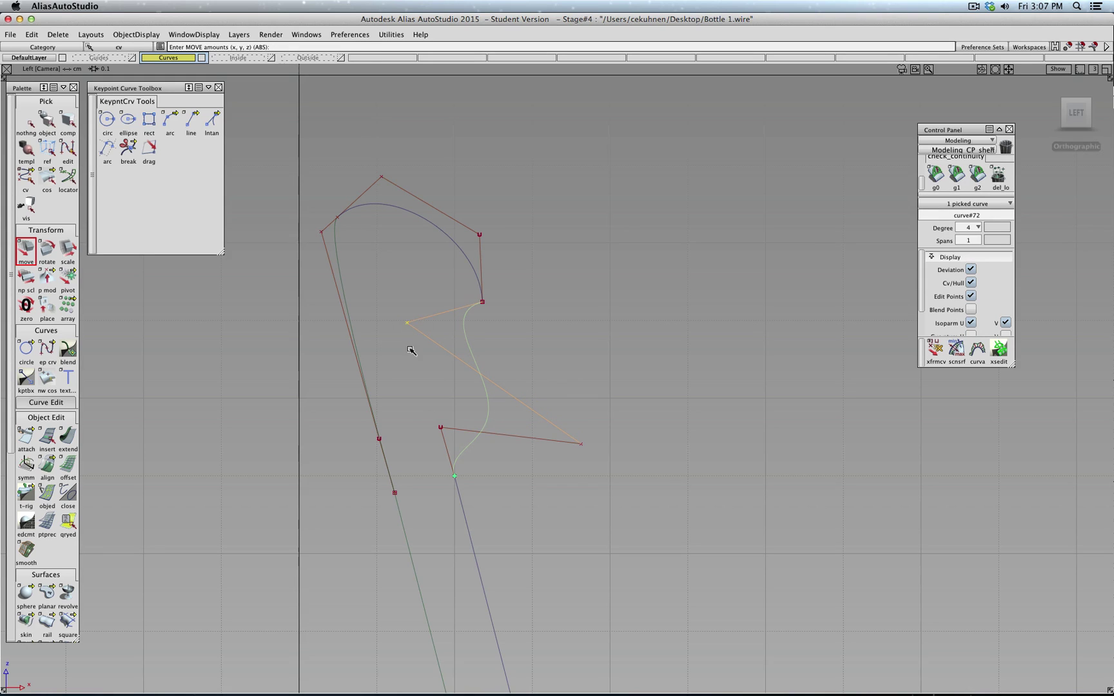
{"action": "left_click_drag", "start_coordinate": [410, 348], "coordinate": [412, 368]}
{"action": "left_click", "coordinate": [27, 121]}
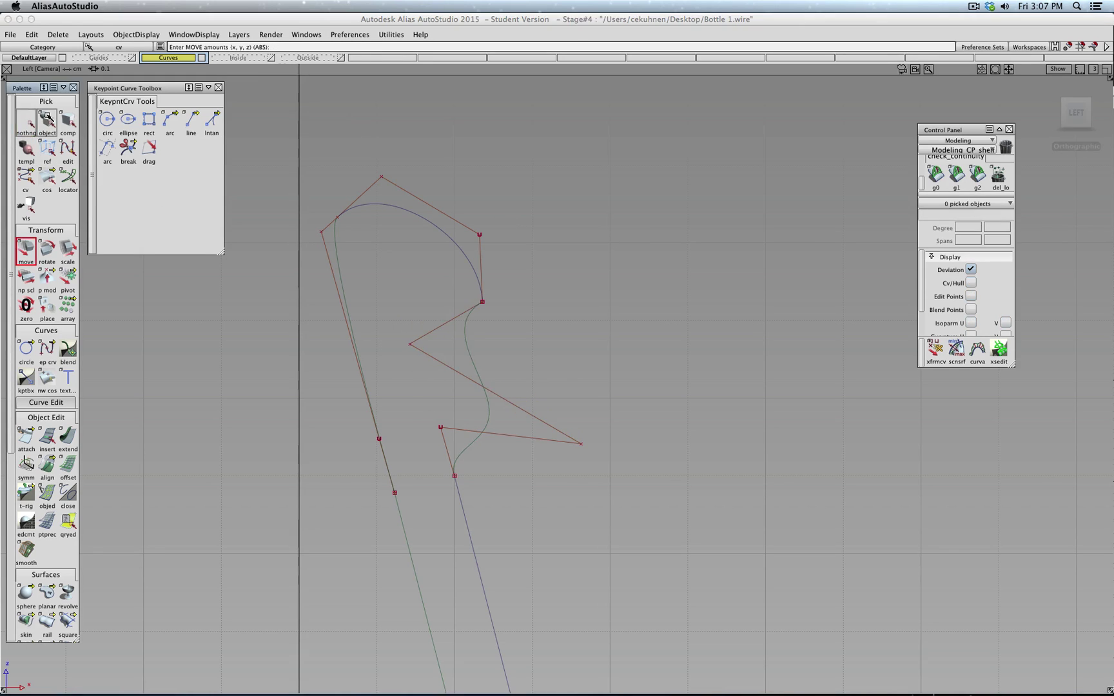
Step: Reduce the inner rim curve to degree 2 and accept the rebuild
{"action": "left_click", "coordinate": [333, 243]}
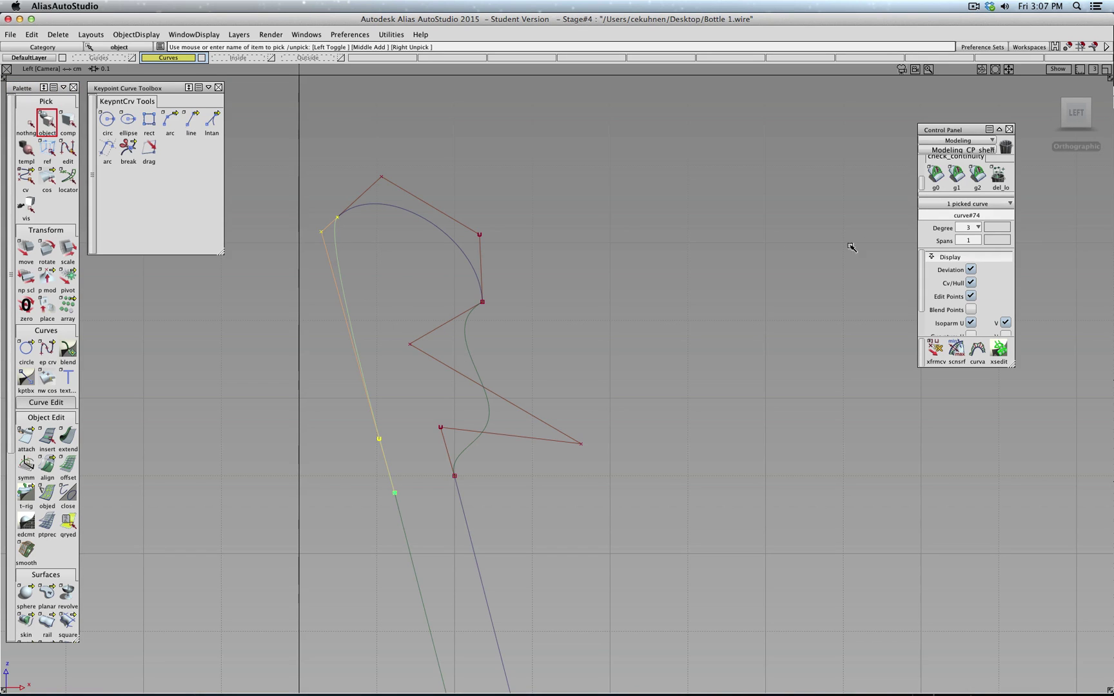
{"action": "left_click", "coordinate": [978, 228]}
{"action": "left_click", "coordinate": [977, 284]}
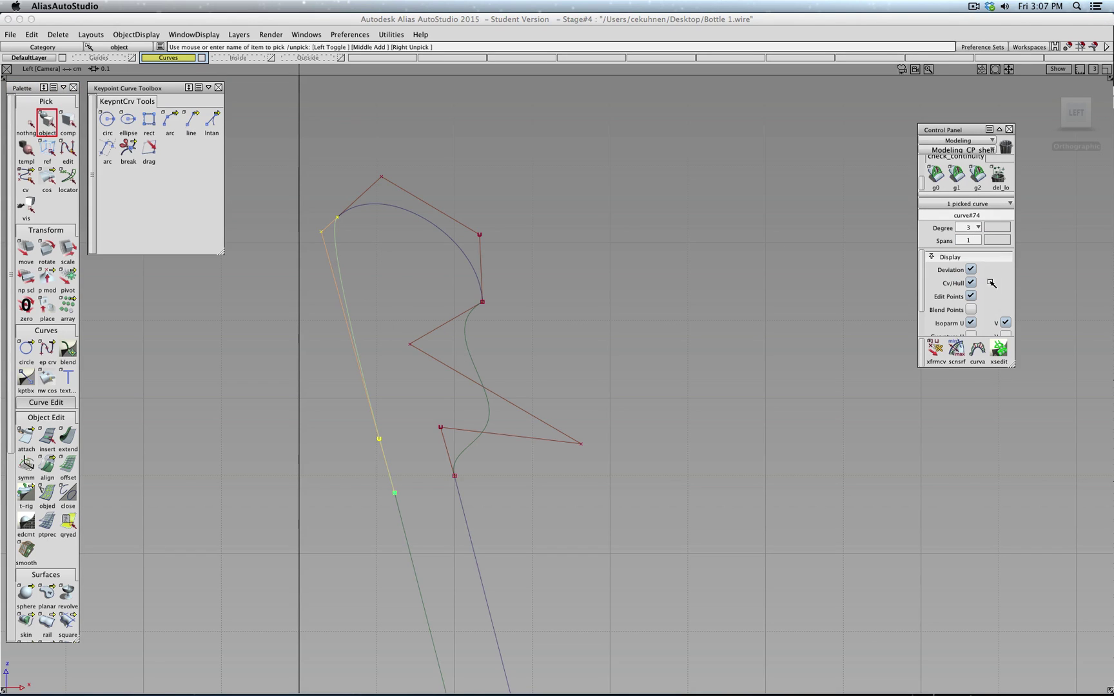
{"action": "left_click", "coordinate": [1060, 679]}
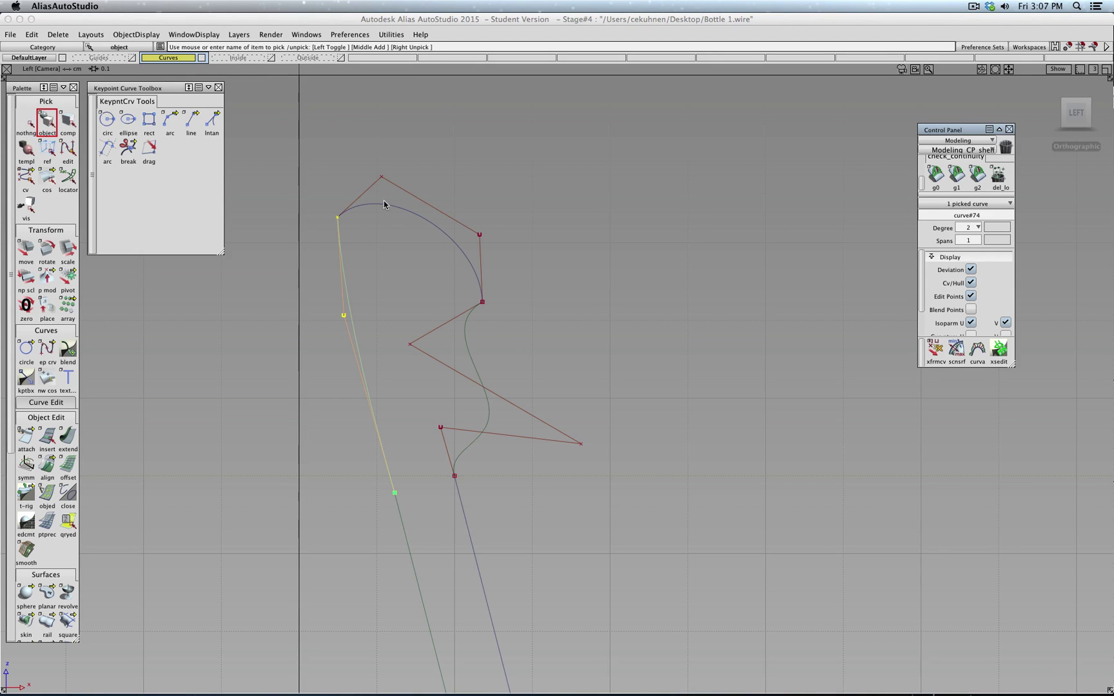
{"action": "left_click", "coordinate": [26, 120]}
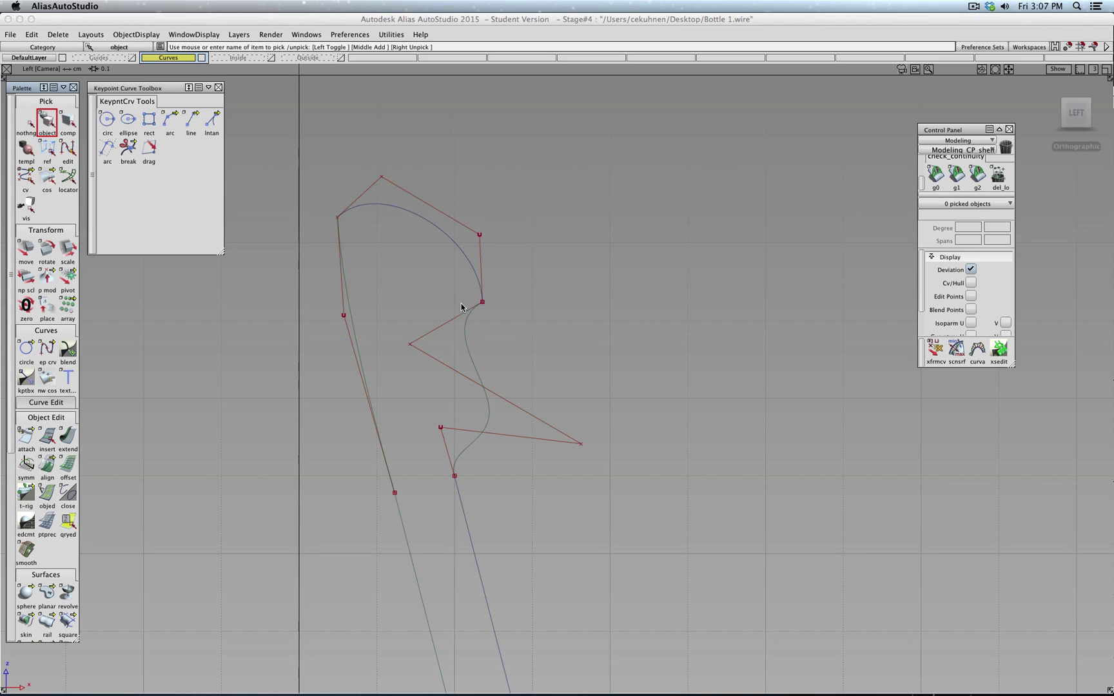
Step: Set the inner rim curve's degree back to 3 and accept the rebuild
{"action": "left_click", "coordinate": [358, 341]}
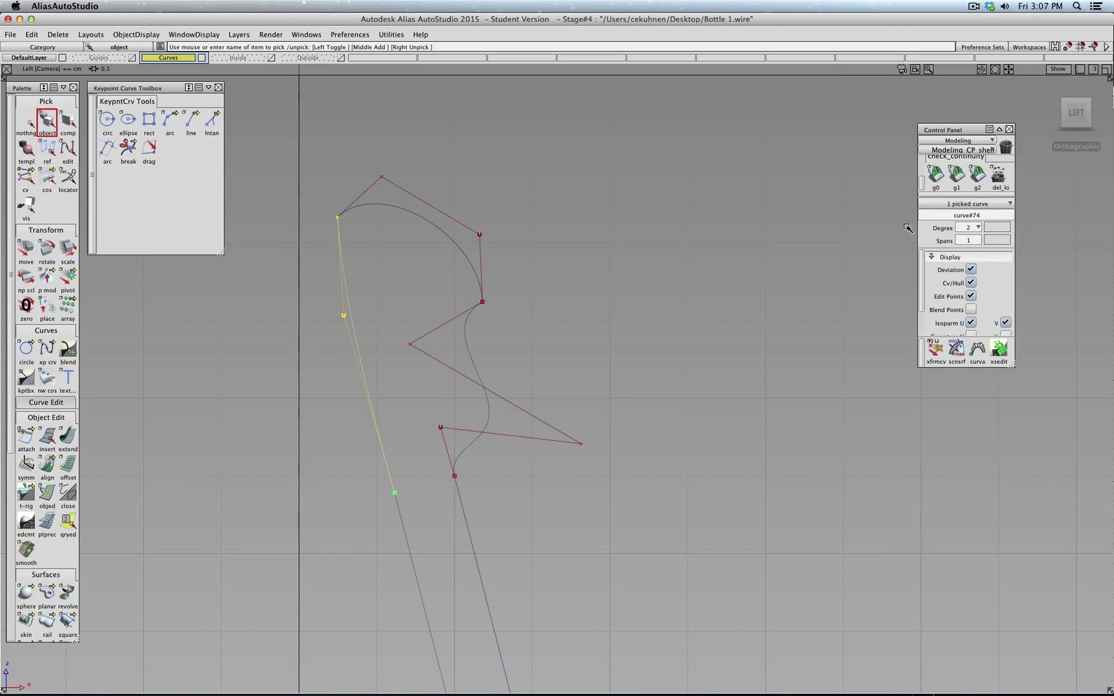
{"action": "left_click", "coordinate": [980, 227]}
{"action": "left_click", "coordinate": [974, 295]}
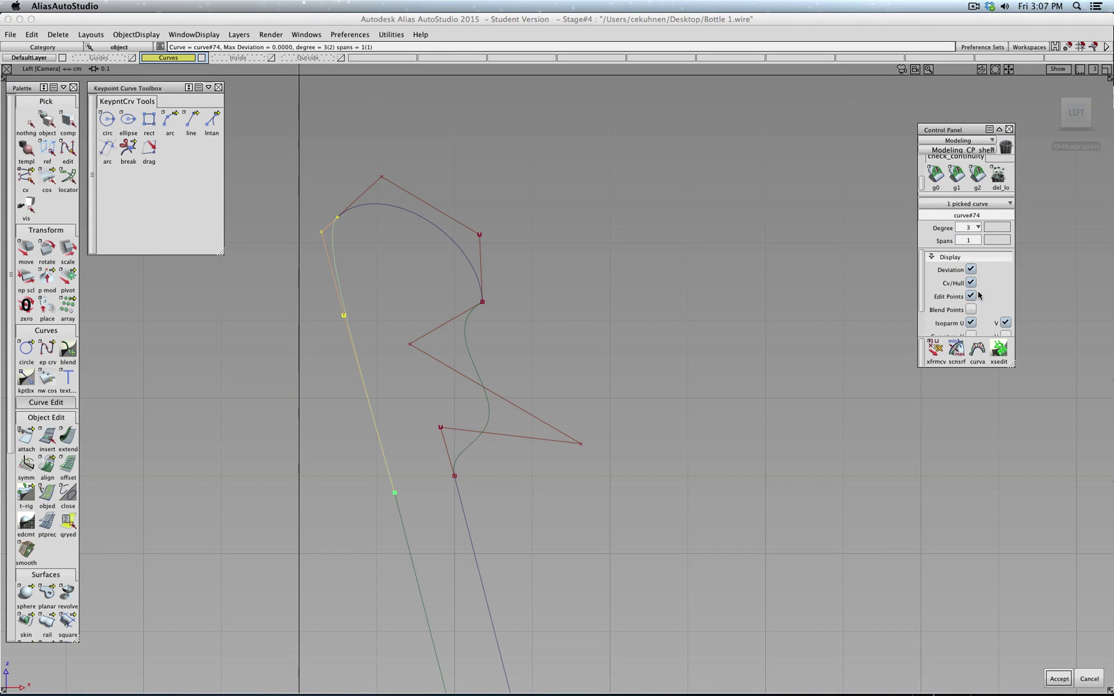
{"action": "left_click", "coordinate": [1059, 679]}
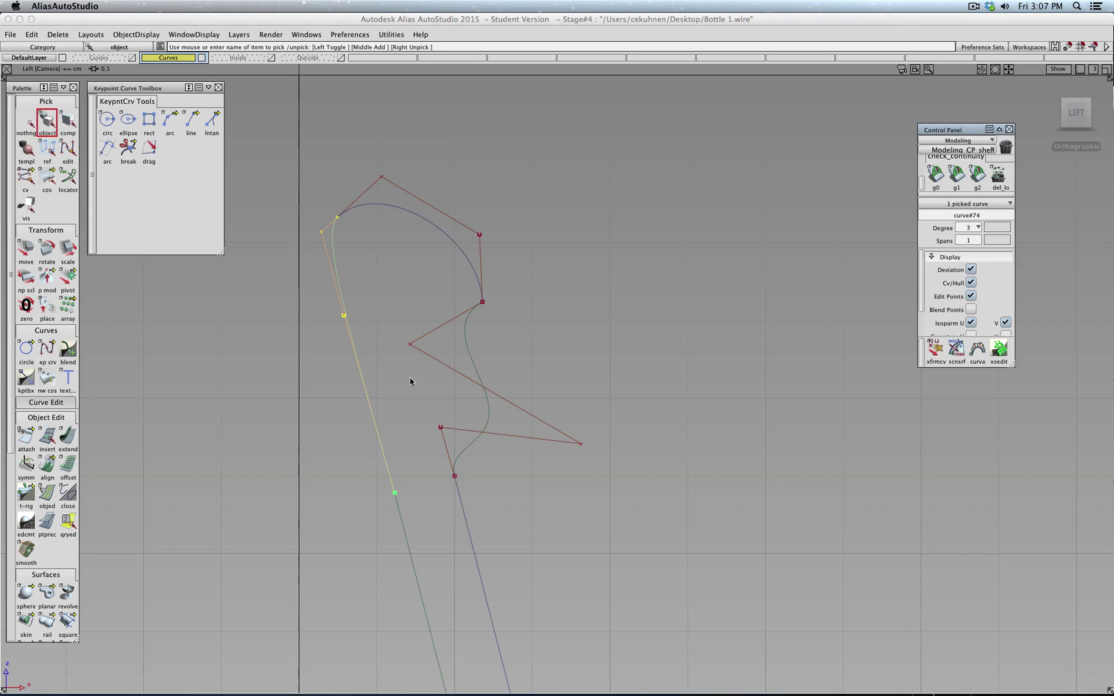
Step: Adjust the inner curve's G1 tangent scales to about 0.0115 at the rim arc and about 0.0408 at the lower end
{"action": "double_click", "coordinate": [52, 469]}
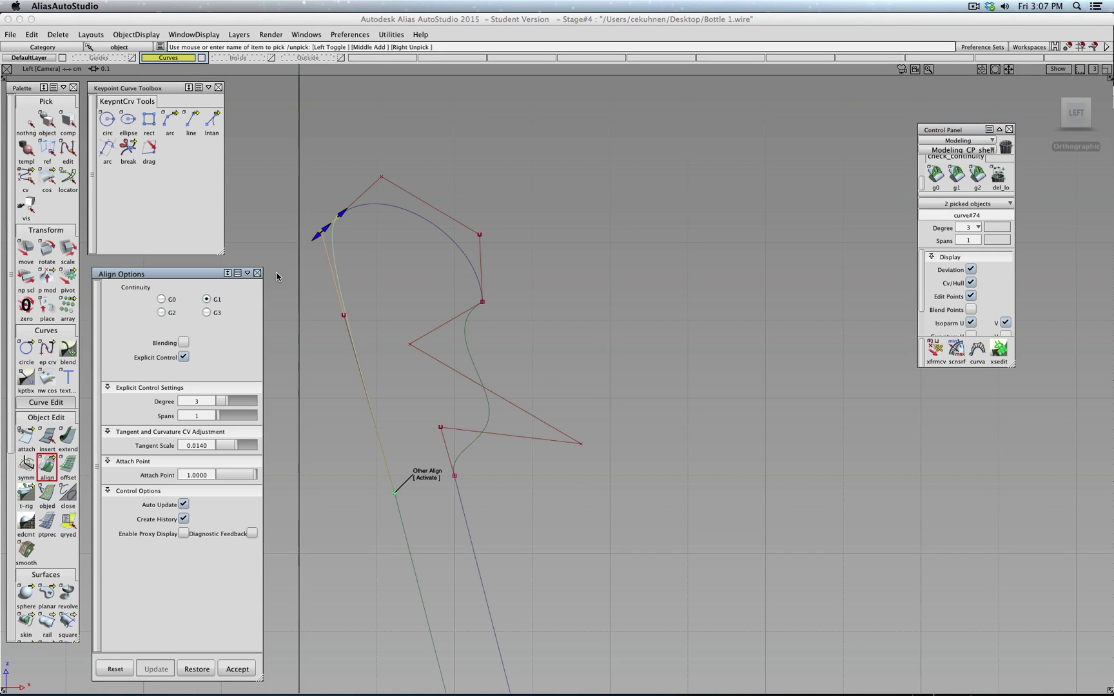
{"action": "left_click", "coordinate": [328, 229]}
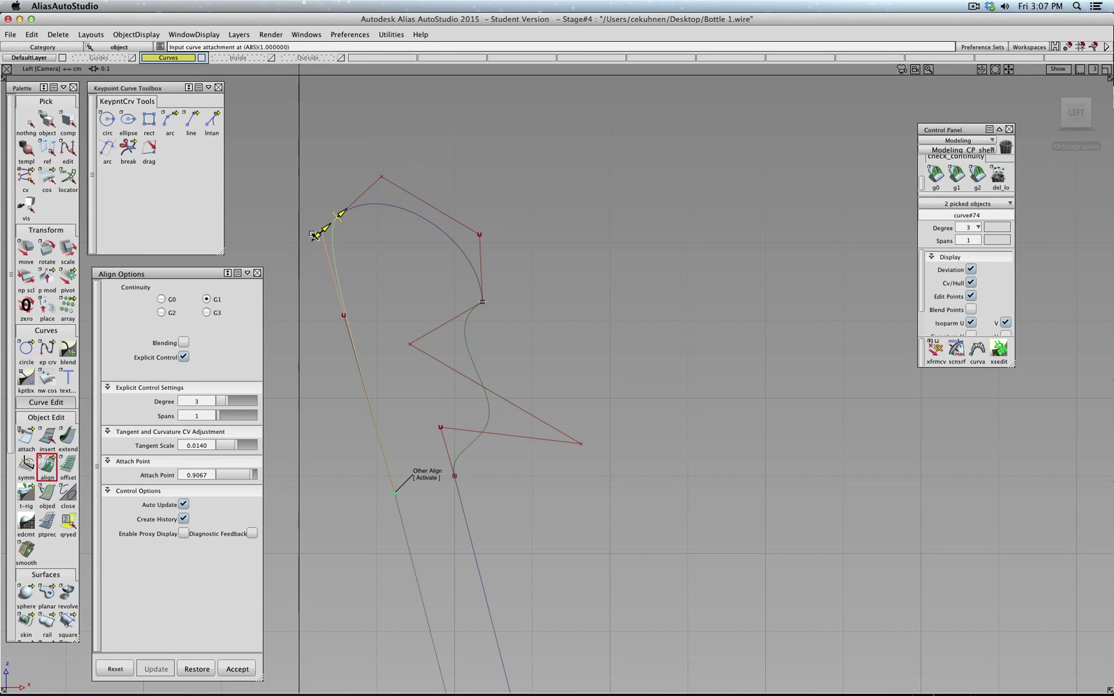
{"action": "mouse_move", "coordinate": [318, 237]}
{"action": "left_mouse_down"}
{"action": "mouse_move", "coordinate": [326, 227]}
{"action": "mouse_move", "coordinate": [319, 234]}
{"action": "left_mouse_up"}
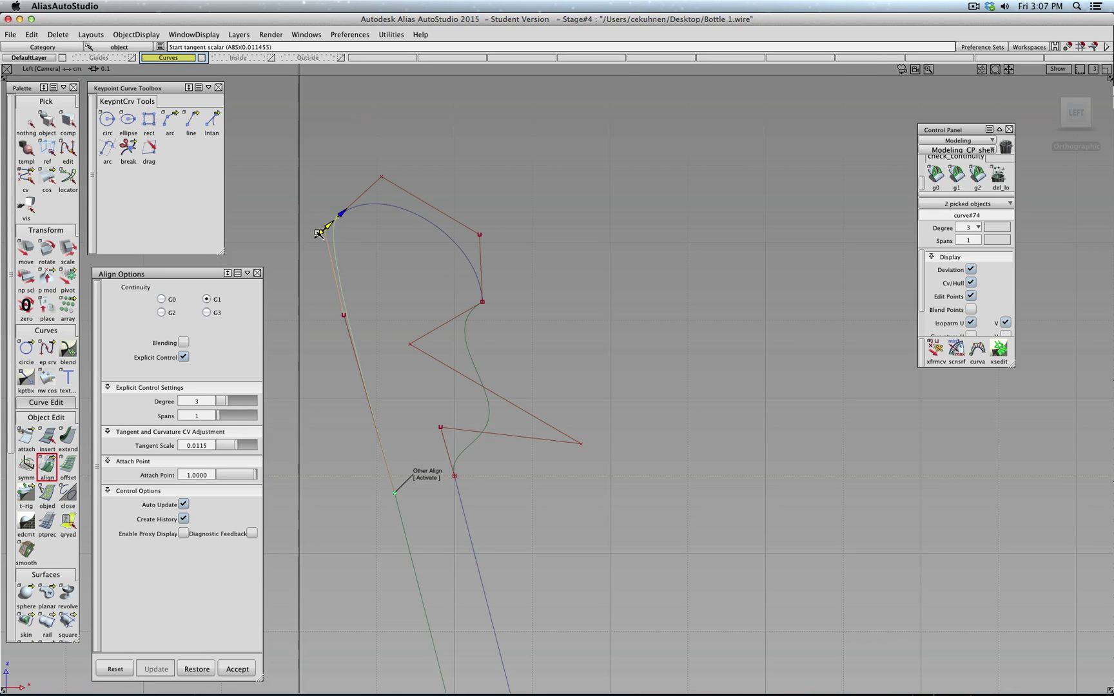
{"action": "left_click", "coordinate": [425, 476]}
{"action": "left_click_drag", "start_coordinate": [345, 319], "coordinate": [377, 432]}
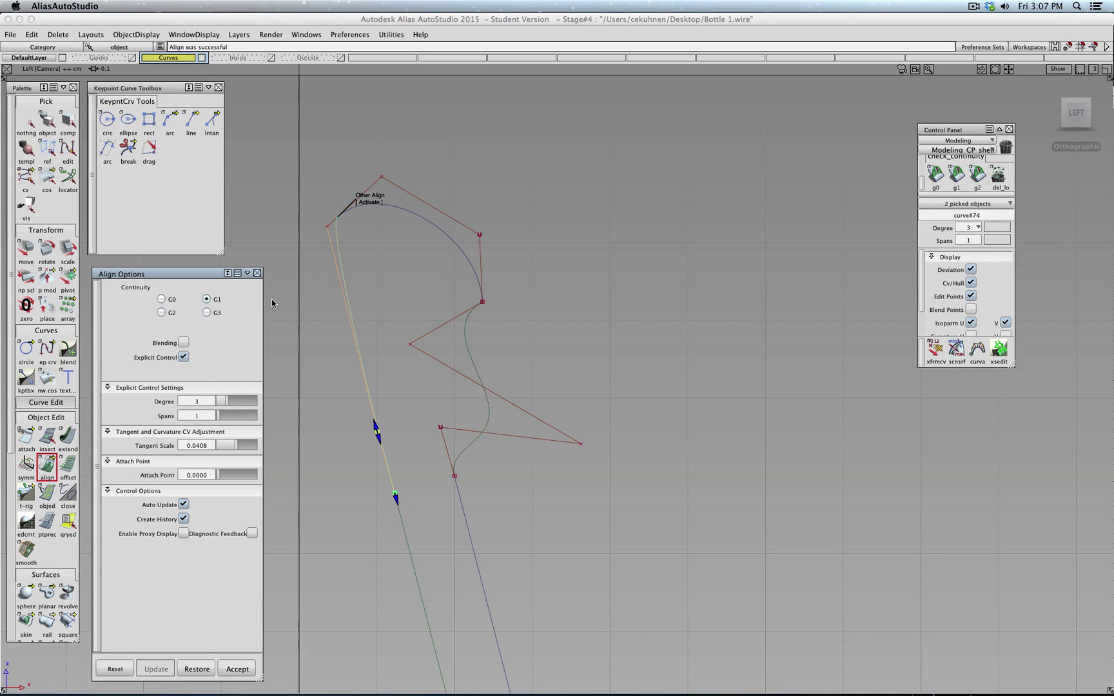
{"action": "left_click", "coordinate": [256, 273]}
Step: Hide the CVs and hulls of the inner curve, rim arc and S-curve, and deselect them
{"action": "left_click", "coordinate": [26, 122]}
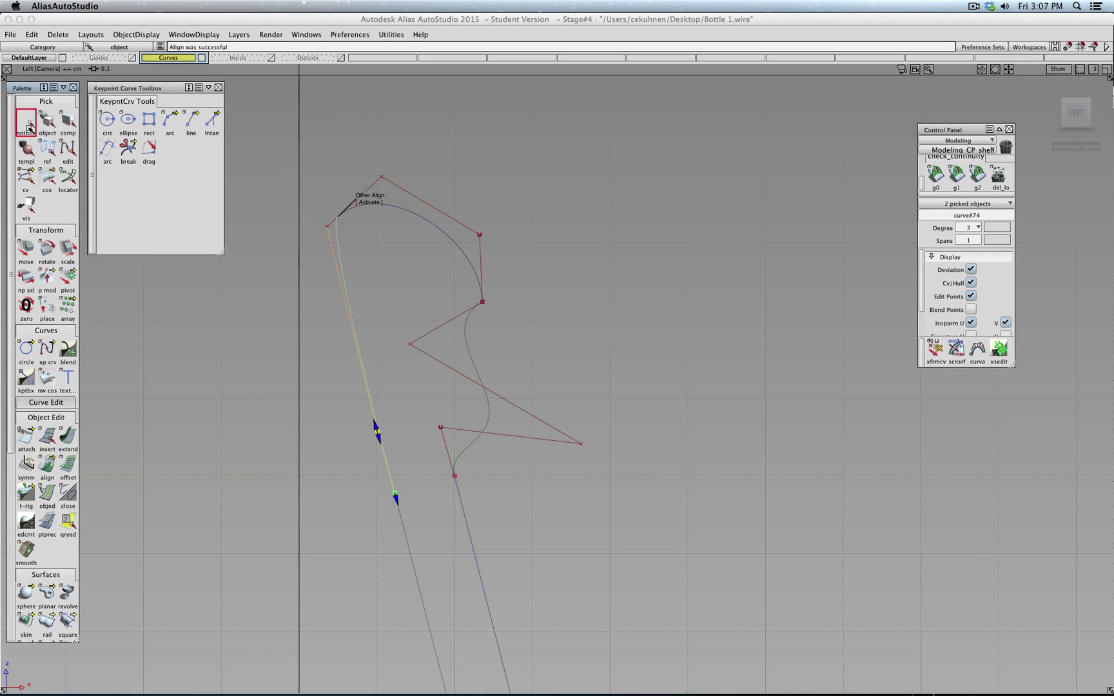
{"action": "left_click", "coordinate": [341, 238]}
{"action": "left_click", "coordinate": [392, 210]}
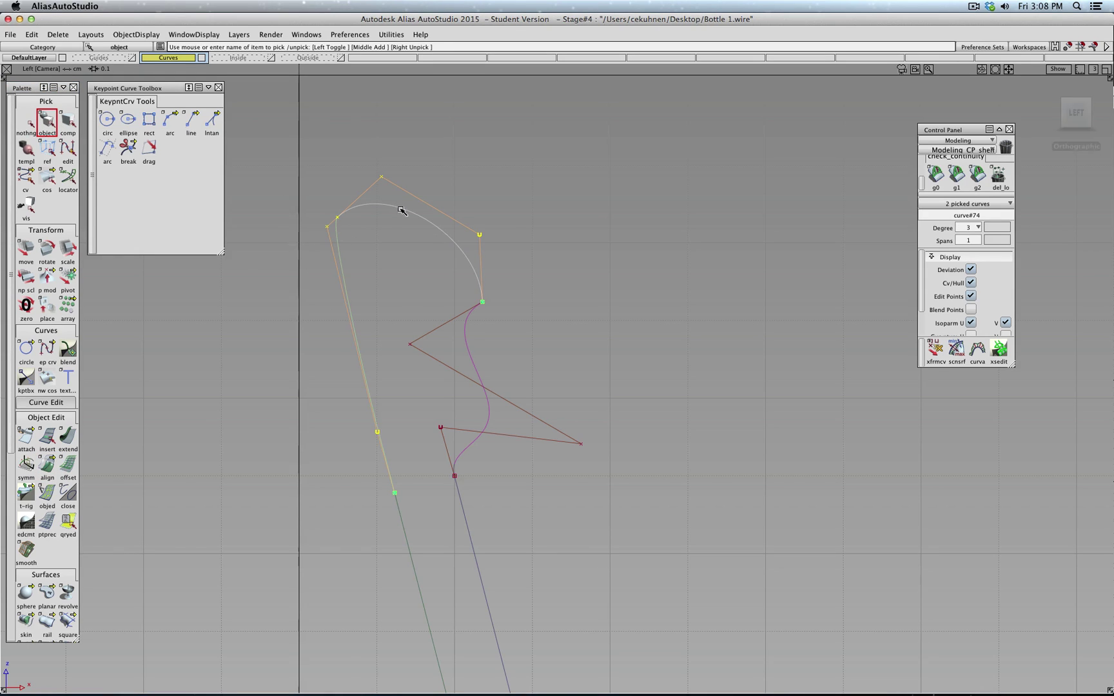
{"action": "left_click", "coordinate": [465, 340]}
{"action": "left_click", "coordinate": [971, 282]}
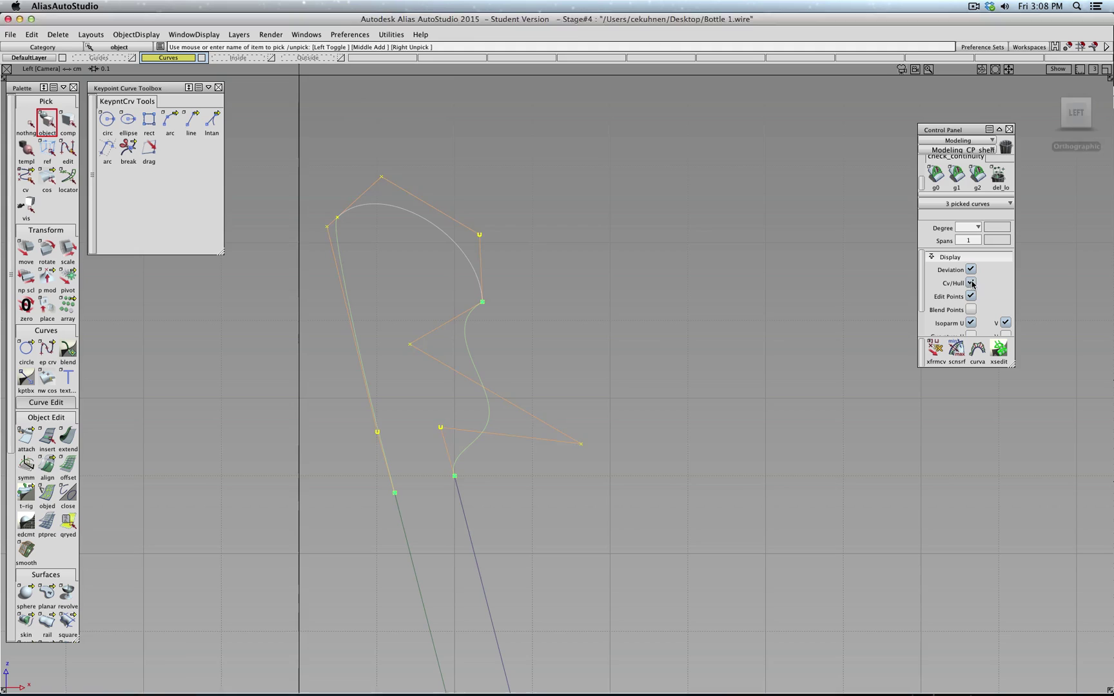
{"action": "left_click", "coordinate": [36, 122]}
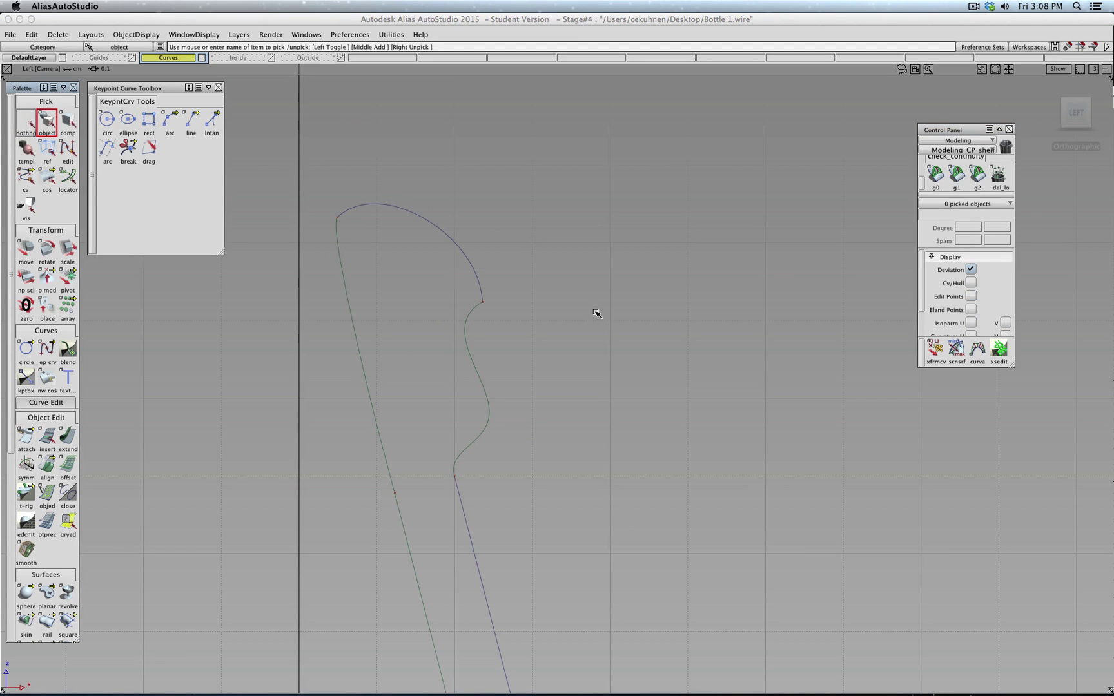
Step: Move the rim arc down toward the neck and slightly outward, letting the connected curves follow
{"action": "right_click_drag", "start_coordinate": [520, 358], "coordinate": [639, 511], "text": "alt+shift"}
{"action": "middle_click_drag", "start_coordinate": [638, 511], "coordinate": [595, 206], "text": "alt+shift"}
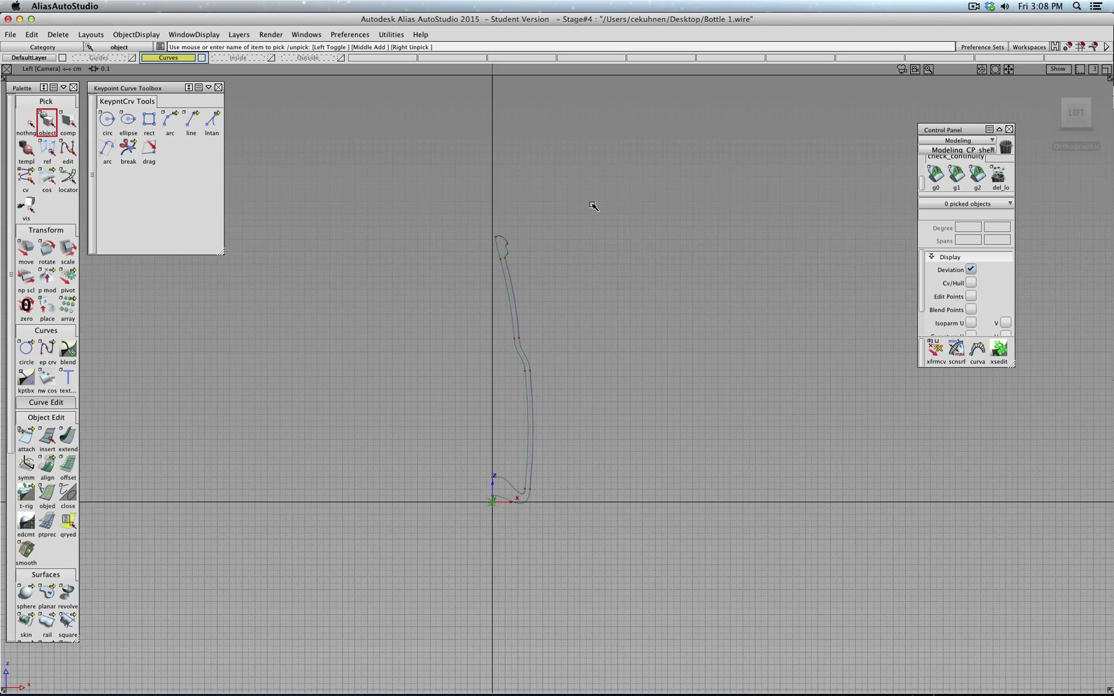
{"action": "right_click_drag", "start_coordinate": [594, 206], "coordinate": [594, 206], "text": "alt+shift"}
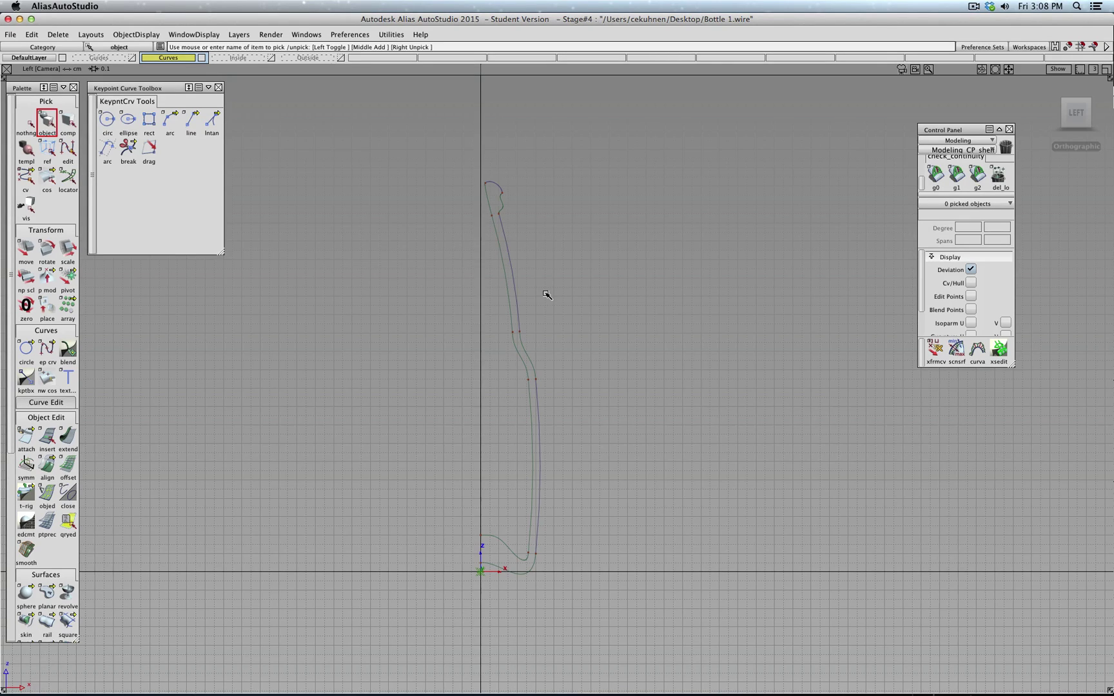
{"action": "middle_click_drag", "start_coordinate": [553, 218], "coordinate": [559, 306], "text": "alt+shift"}
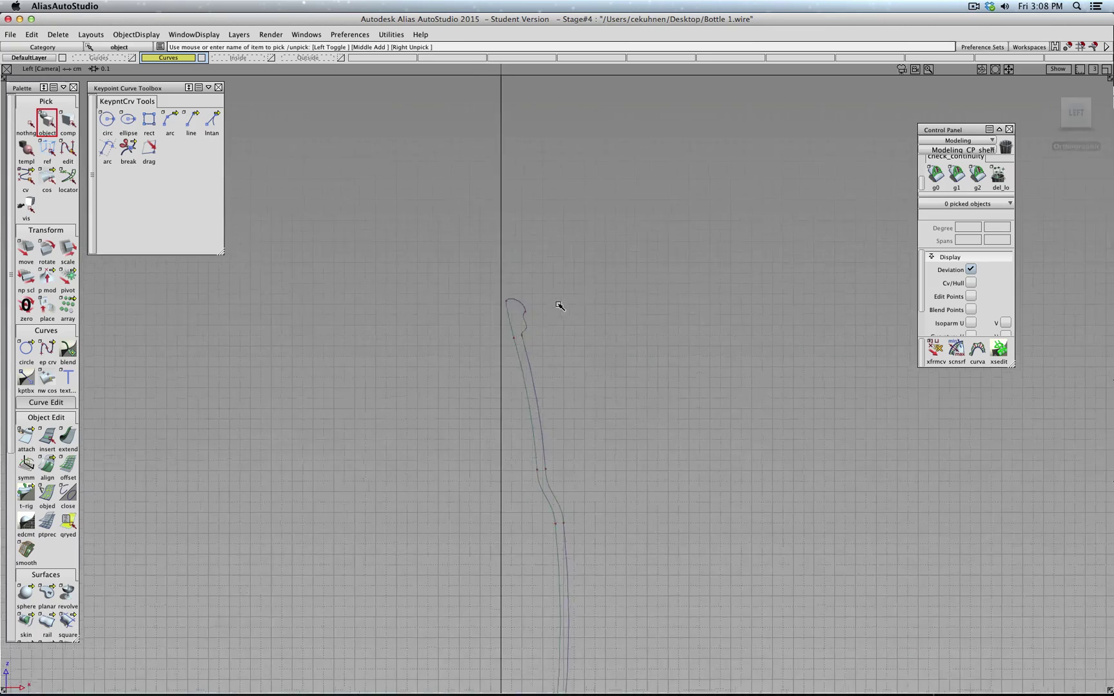
{"action": "right_click_drag", "start_coordinate": [560, 305], "coordinate": [550, 194], "text": "alt+shift"}
{"action": "middle_click_drag", "start_coordinate": [549, 195], "coordinate": [545, 560], "text": "alt+shift"}
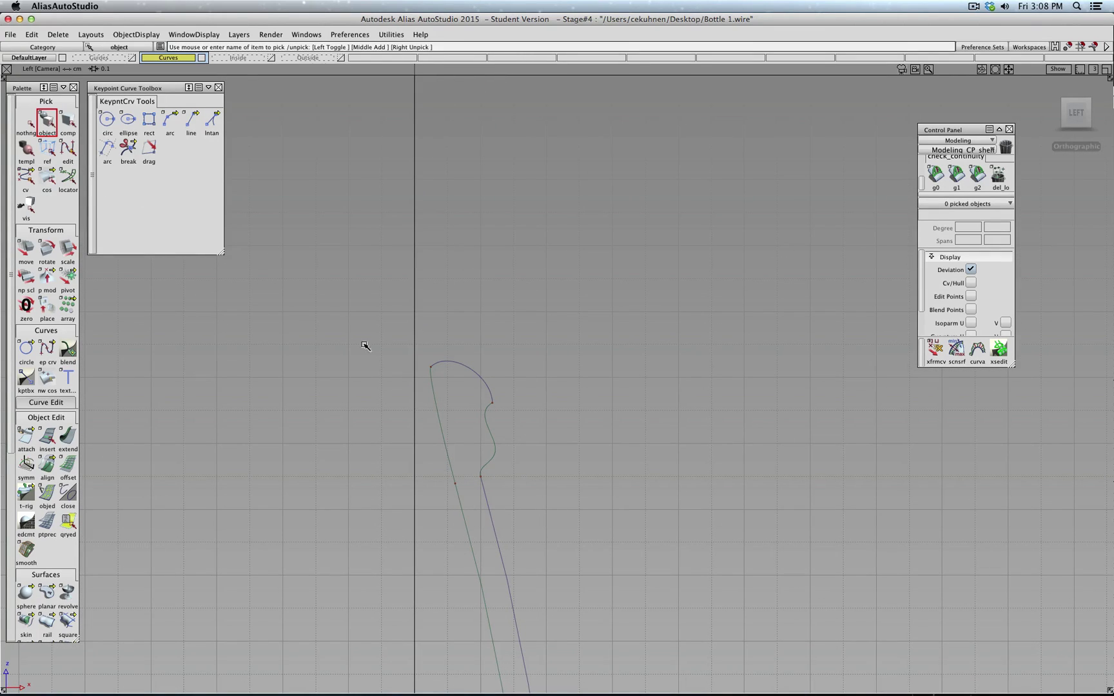
{"action": "left_click", "coordinate": [454, 366]}
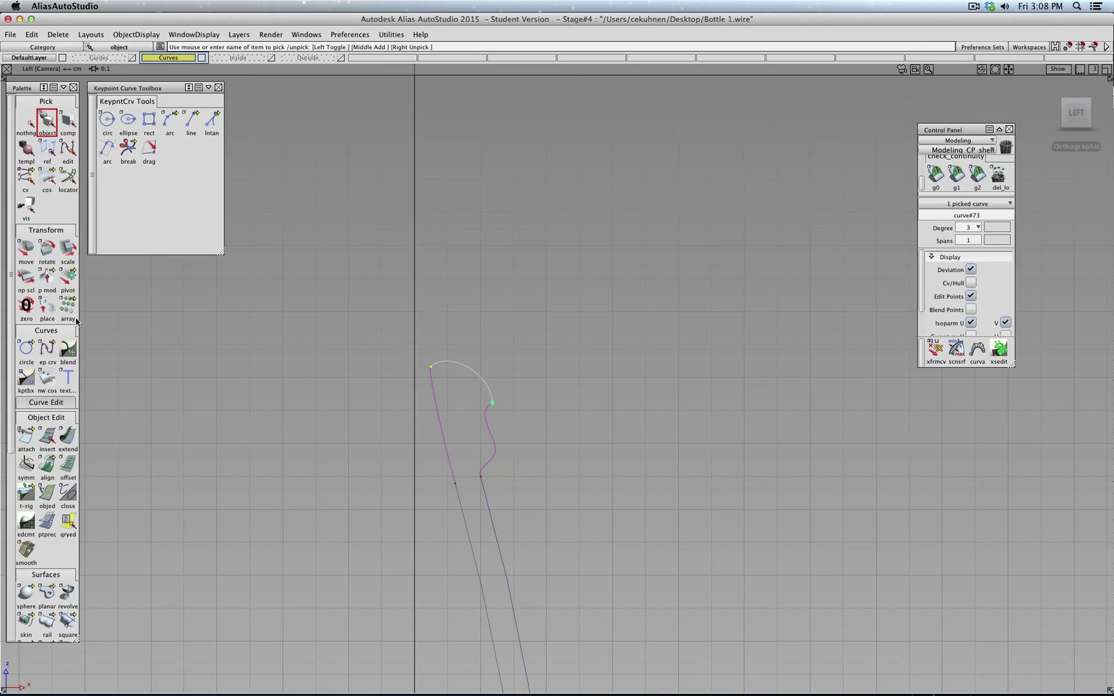
{"action": "left_click", "coordinate": [26, 248]}
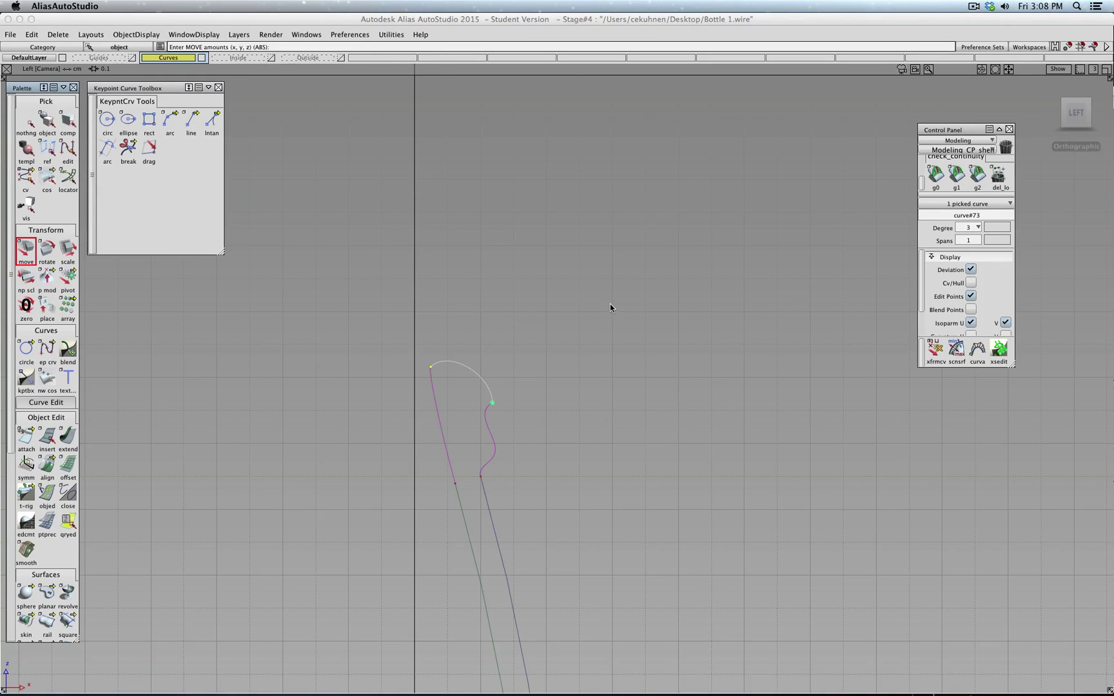
{"action": "right_click_drag", "start_coordinate": [610, 304], "coordinate": [610, 339]}
{"action": "middle_click_drag", "start_coordinate": [582, 344], "coordinate": [594, 346]}
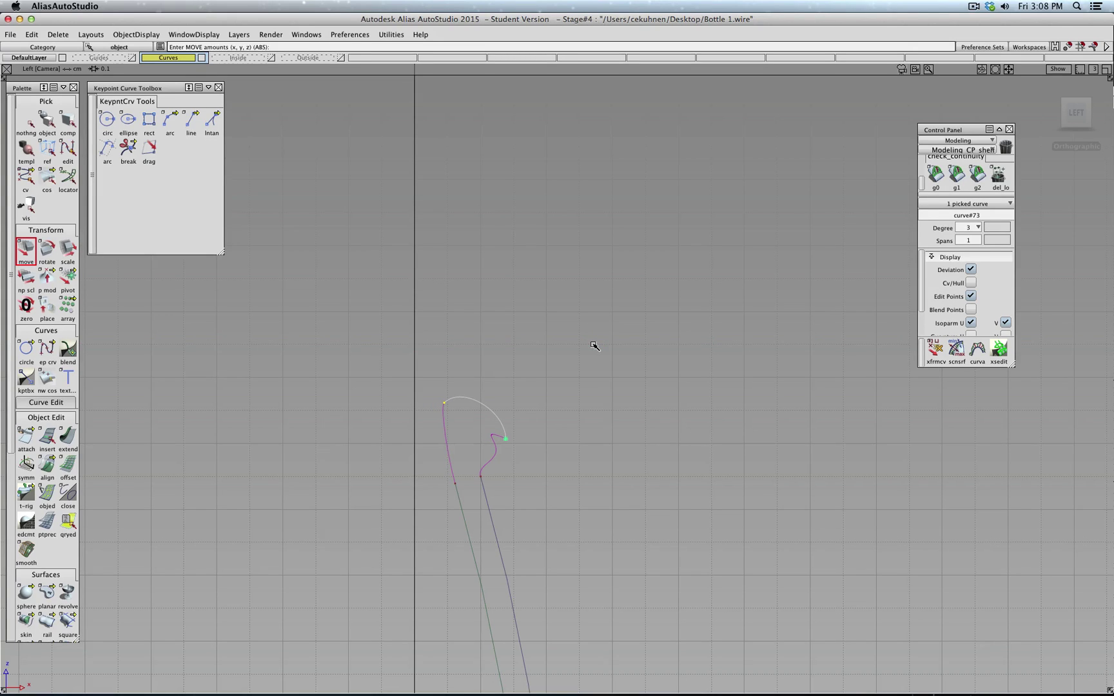
{"action": "right_click_drag", "start_coordinate": [593, 346], "coordinate": [594, 349]}
{"action": "middle_click_drag", "start_coordinate": [525, 407], "coordinate": [521, 399]}
{"action": "right_click_drag", "start_coordinate": [518, 404], "coordinate": [520, 396]}
Step: Place the rim arc's pivot at its inner endpoint, scale it non-proportionally to about 0.8465 in X and 0.7397 in Z, and deselect it
{"action": "scroll", "coordinate": [547, 407], "scroll_direction": "up", "scroll_amount": 5}
{"action": "left_click", "coordinate": [75, 279]}
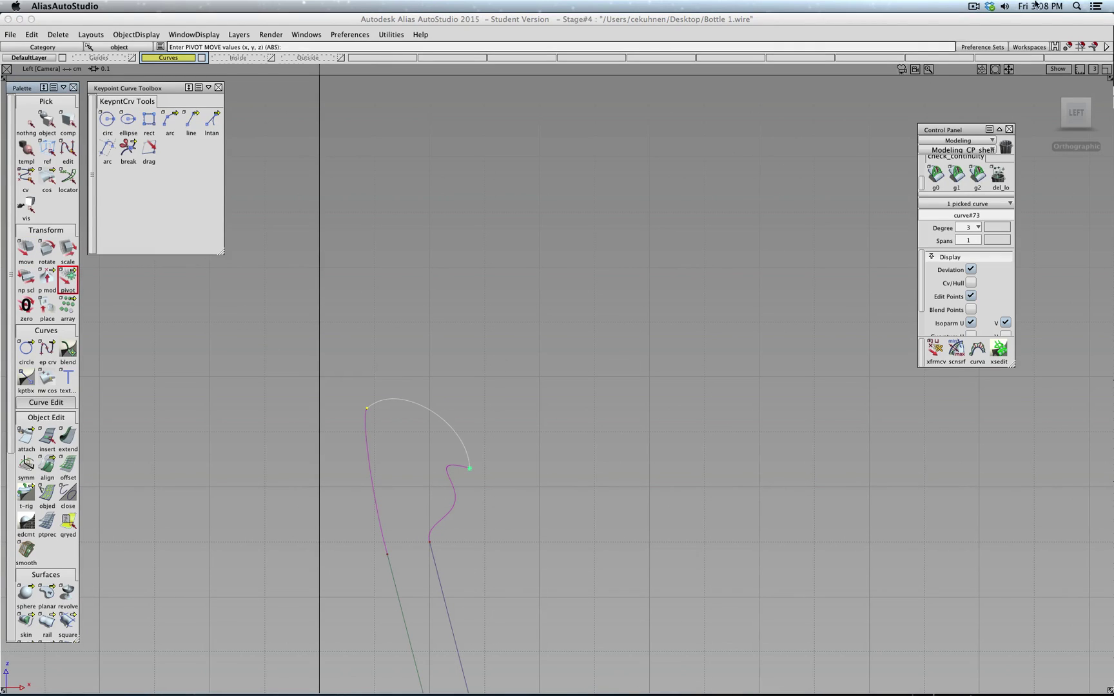
{"action": "left_click", "coordinate": [368, 409]}
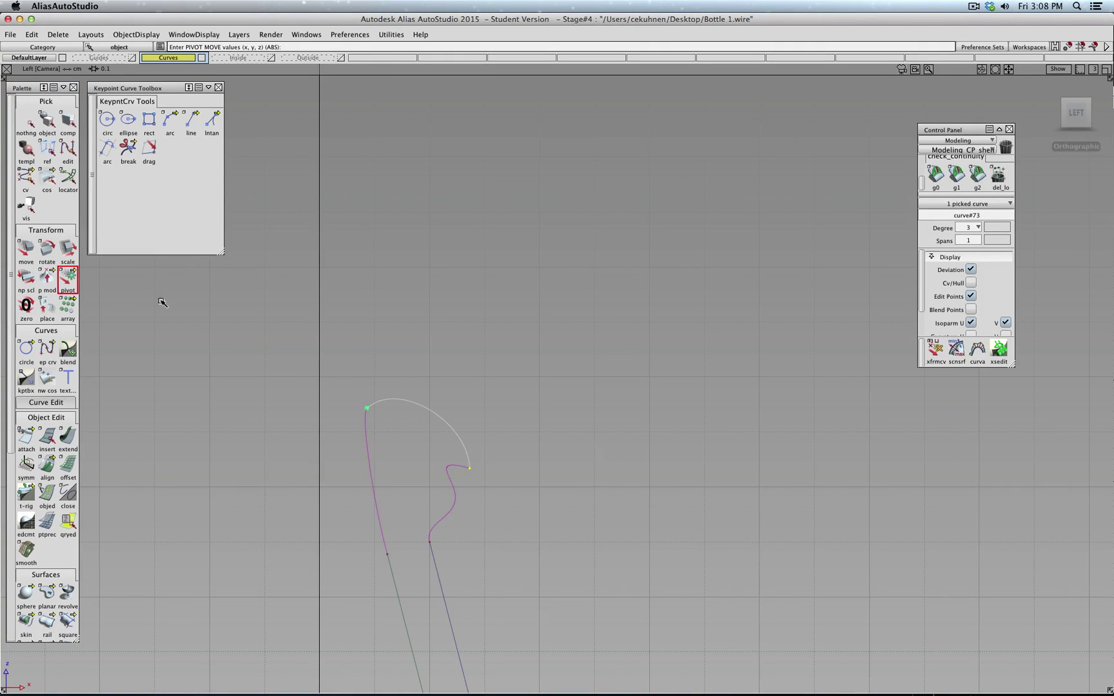
{"action": "left_click", "coordinate": [27, 278]}
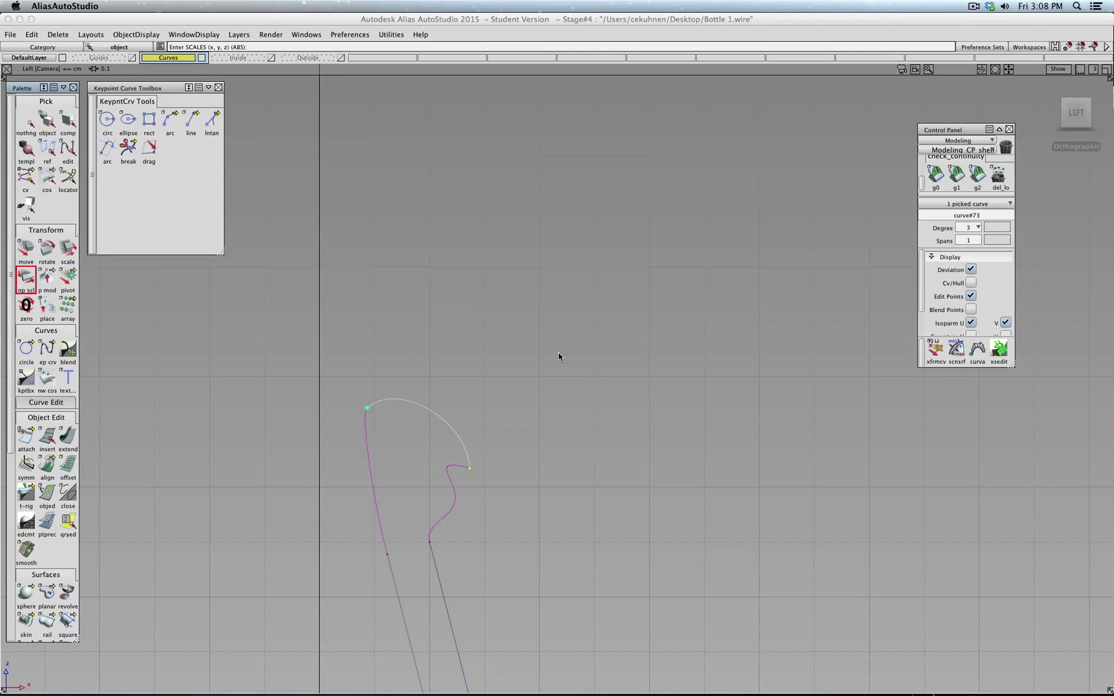
{"action": "mouse_move", "coordinate": [559, 356]}
{"action": "left_mouse_down"}
{"action": "mouse_move", "coordinate": [548, 353]}
{"action": "mouse_move", "coordinate": [545, 374]}
{"action": "left_mouse_up"}
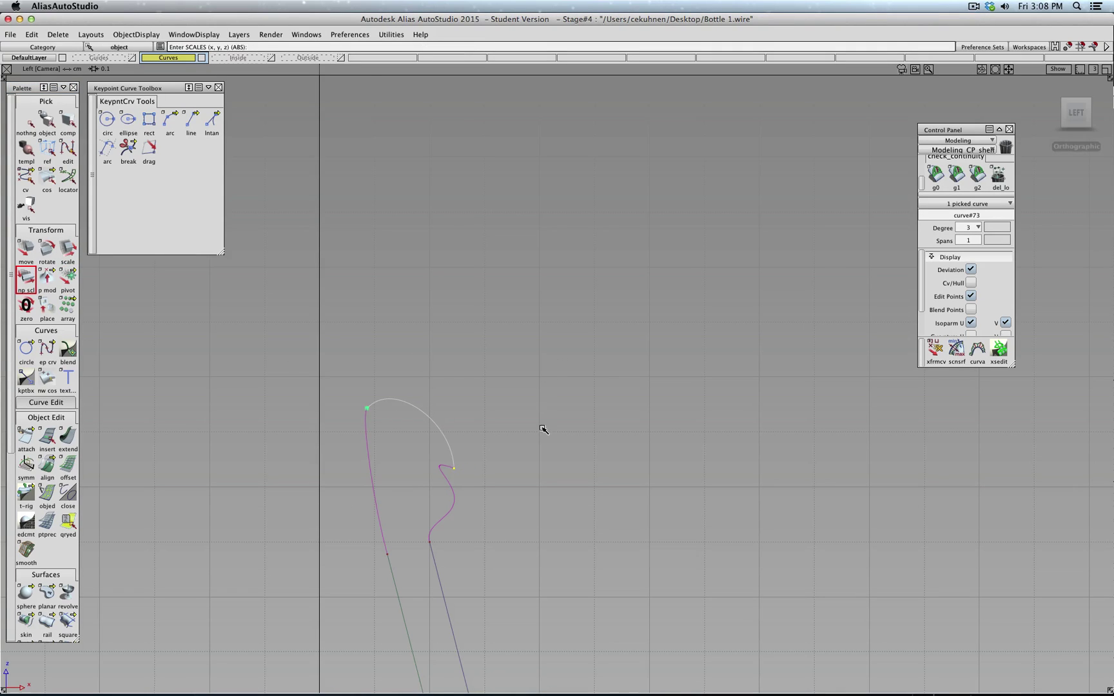
{"action": "mouse_move", "coordinate": [543, 430]}
{"action": "left_mouse_down"}
{"action": "mouse_move", "coordinate": [543, 414]}
{"action": "mouse_move", "coordinate": [537, 462]}
{"action": "mouse_move", "coordinate": [538, 453]}
{"action": "left_mouse_up"}
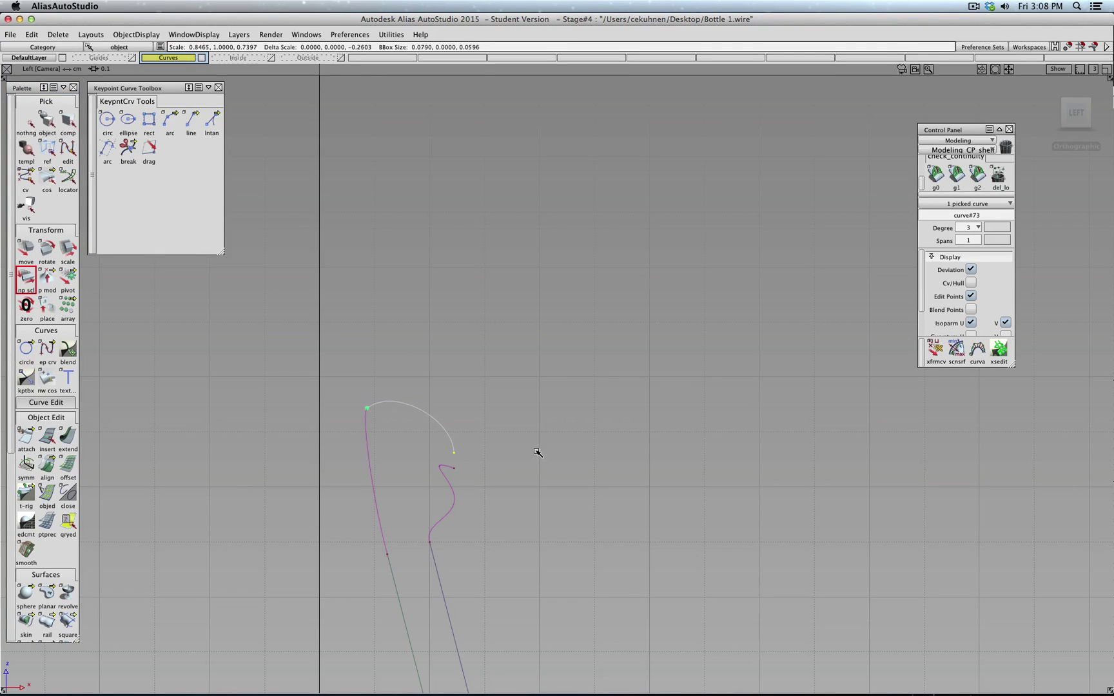
{"action": "left_click", "coordinate": [26, 122]}
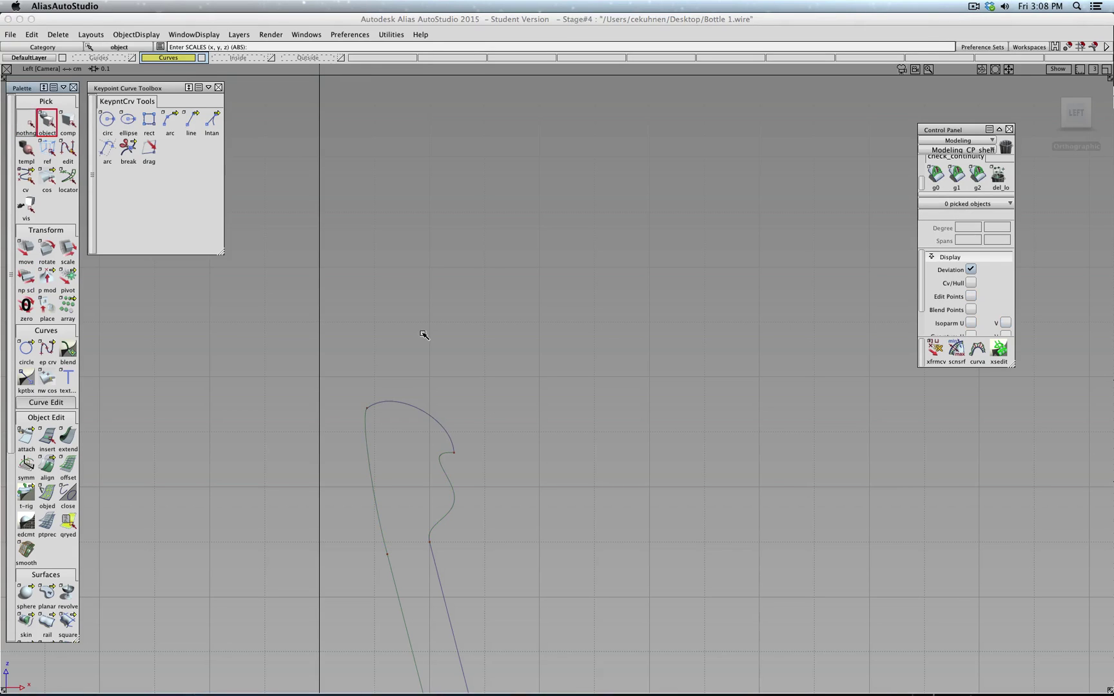
Step: Select the outer S-curve below the rim arc and display its CVs and hull
{"action": "right_click_drag", "start_coordinate": [450, 387], "coordinate": [494, 450], "text": "alt+shift"}
{"action": "middle_click_drag", "start_coordinate": [495, 450], "coordinate": [537, 286], "text": "alt+shift"}
{"action": "right_click_drag", "start_coordinate": [537, 286], "coordinate": [480, 363], "text": "alt+shift"}
{"action": "left_click", "coordinate": [476, 364]}
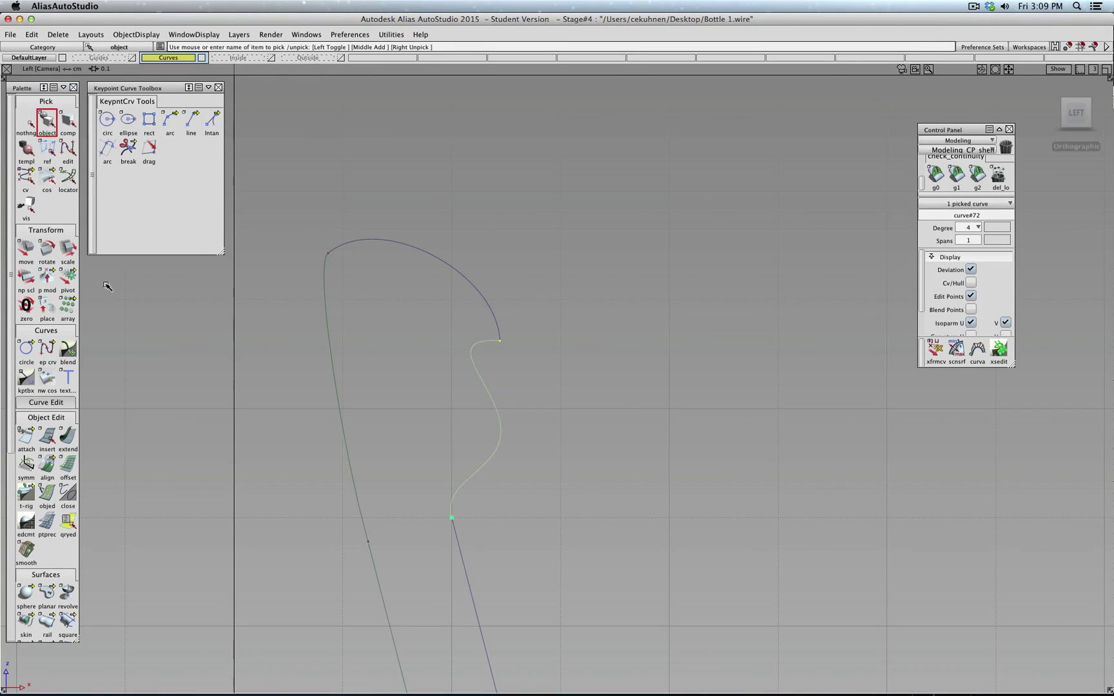
{"action": "left_click", "coordinate": [971, 283]}
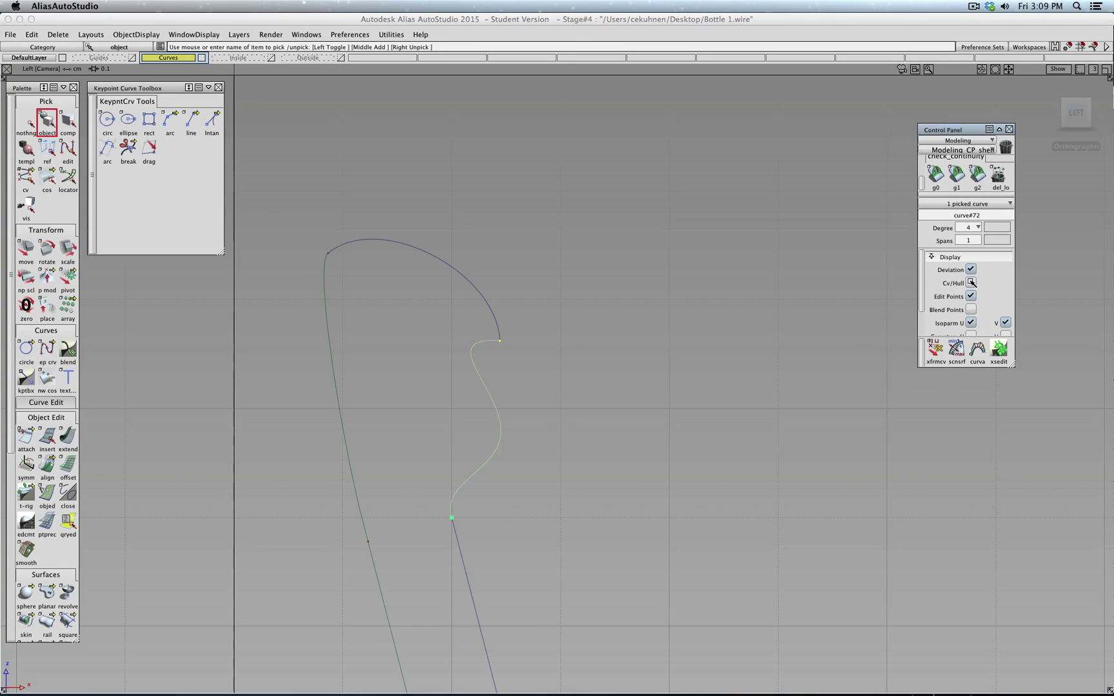
Step: Move the S-curve's upper inner CV to about X 0.0885, Z 2.0177 and its outermost CV to about X 0.1556, Z 1.9485
{"action": "left_click", "coordinate": [35, 181]}
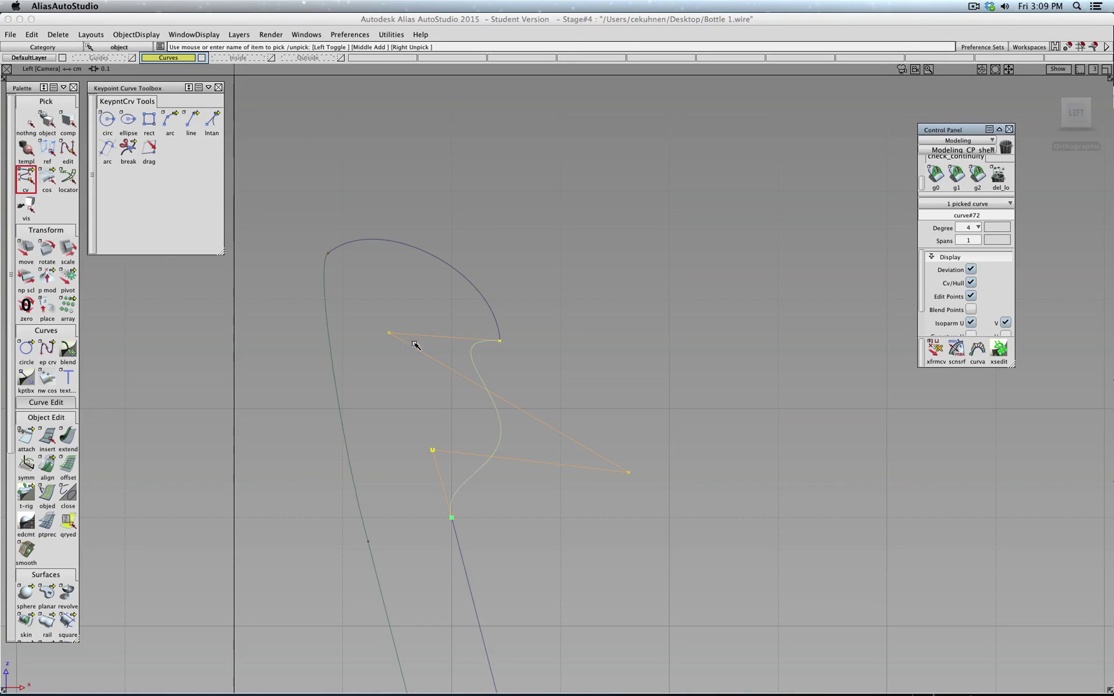
{"action": "left_click_drag", "start_coordinate": [371, 320], "coordinate": [442, 400], "text": "ctrl+shift"}
{"action": "left_click", "coordinate": [31, 246]}
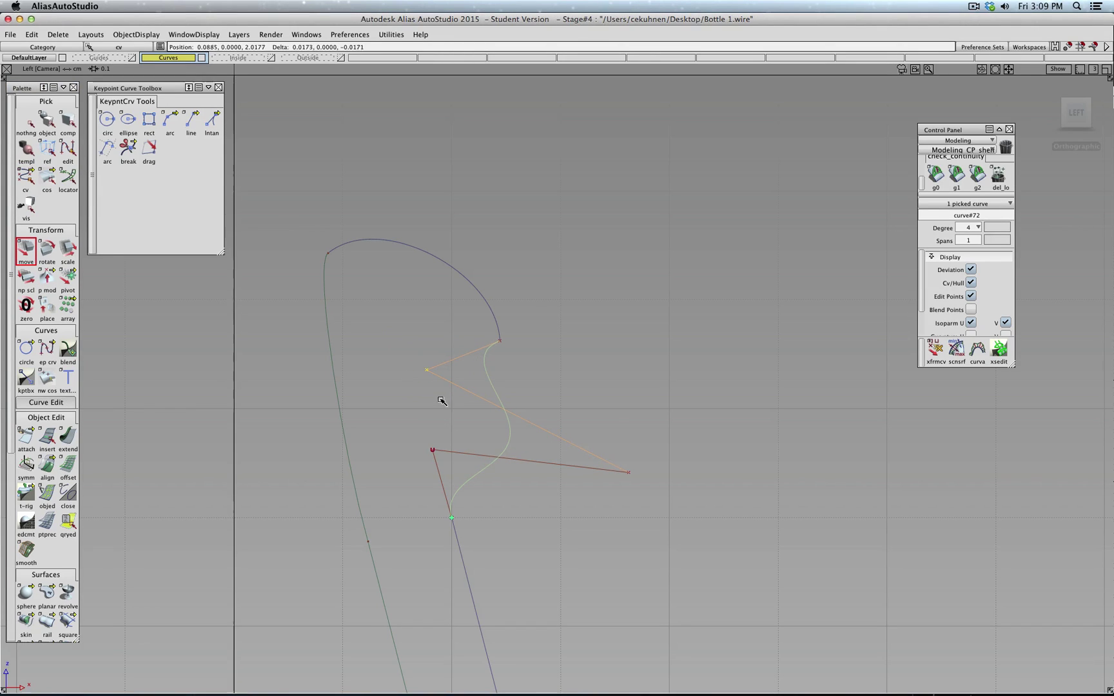
{"action": "left_click", "coordinate": [633, 475]}
{"action": "left_click_drag", "start_coordinate": [624, 490], "coordinate": [572, 530]}
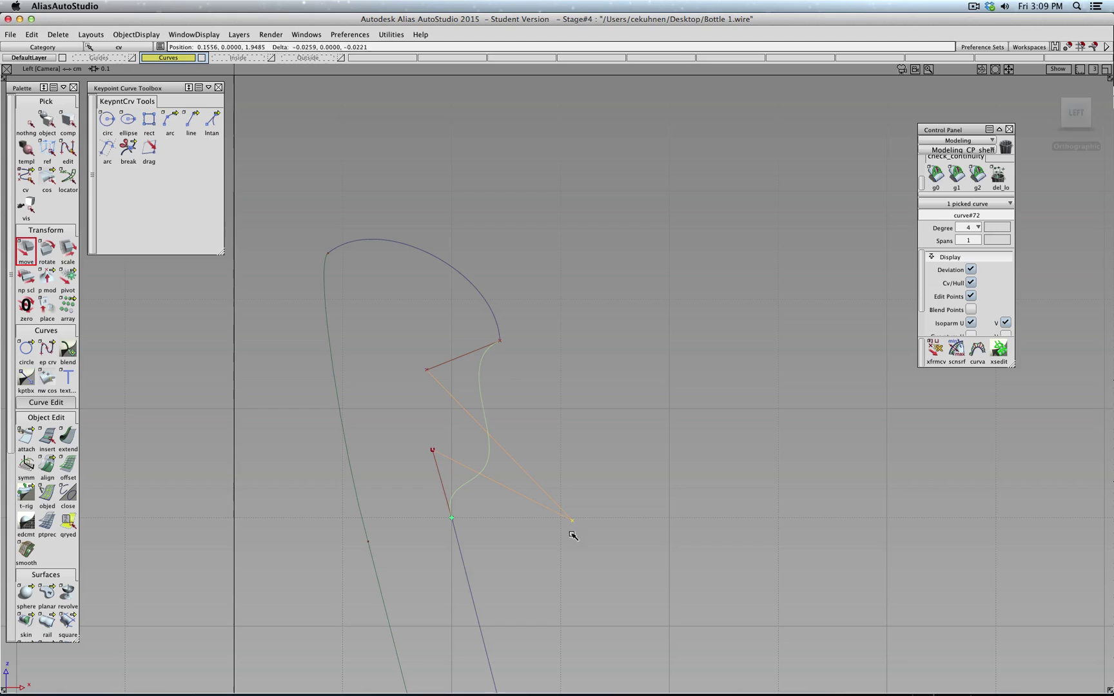
Step: Add the rim arc to the selection and display its CVs and hull
{"action": "left_click_drag", "start_coordinate": [486, 302], "coordinate": [456, 315], "text": "ctrl+shift"}
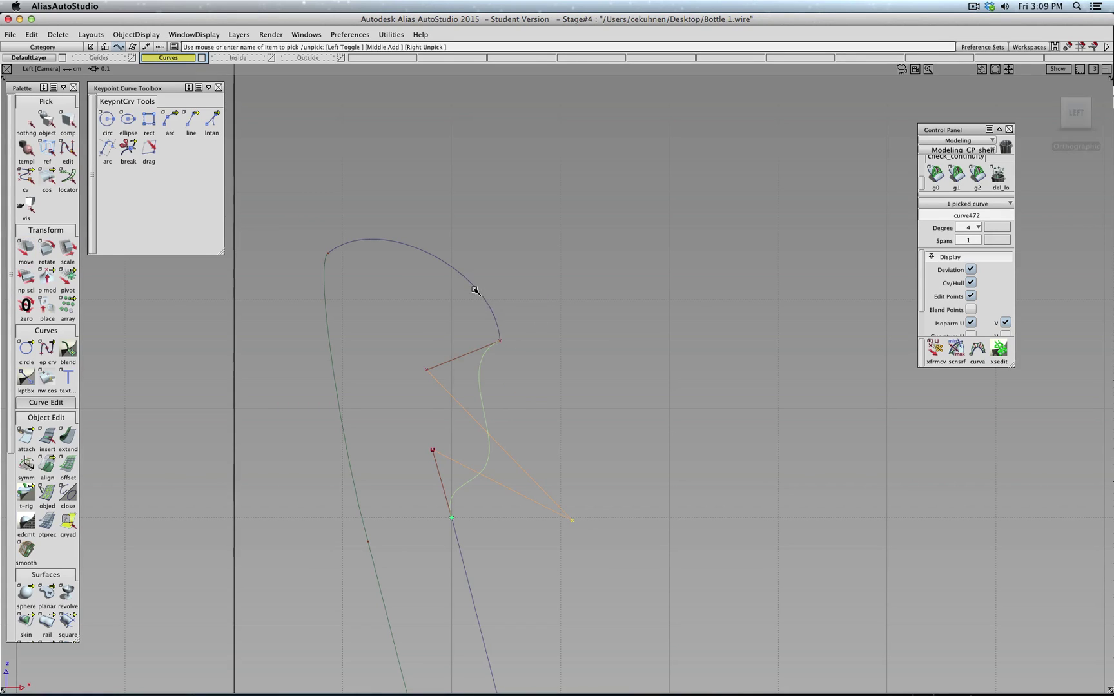
{"action": "left_click", "coordinate": [476, 289]}
{"action": "left_click", "coordinate": [971, 282]}
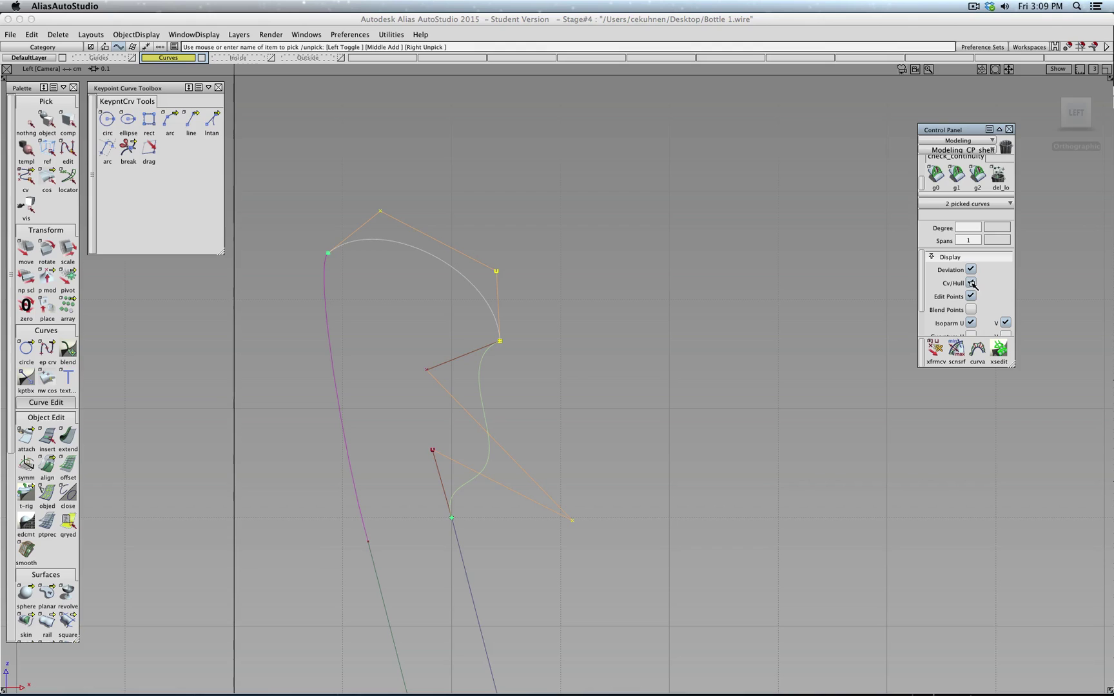
Step: Raise the rim arc's CV above its outer endpoint to give the lip a fuller, rounder shape, and clear the selection
{"action": "left_click", "coordinate": [26, 176]}
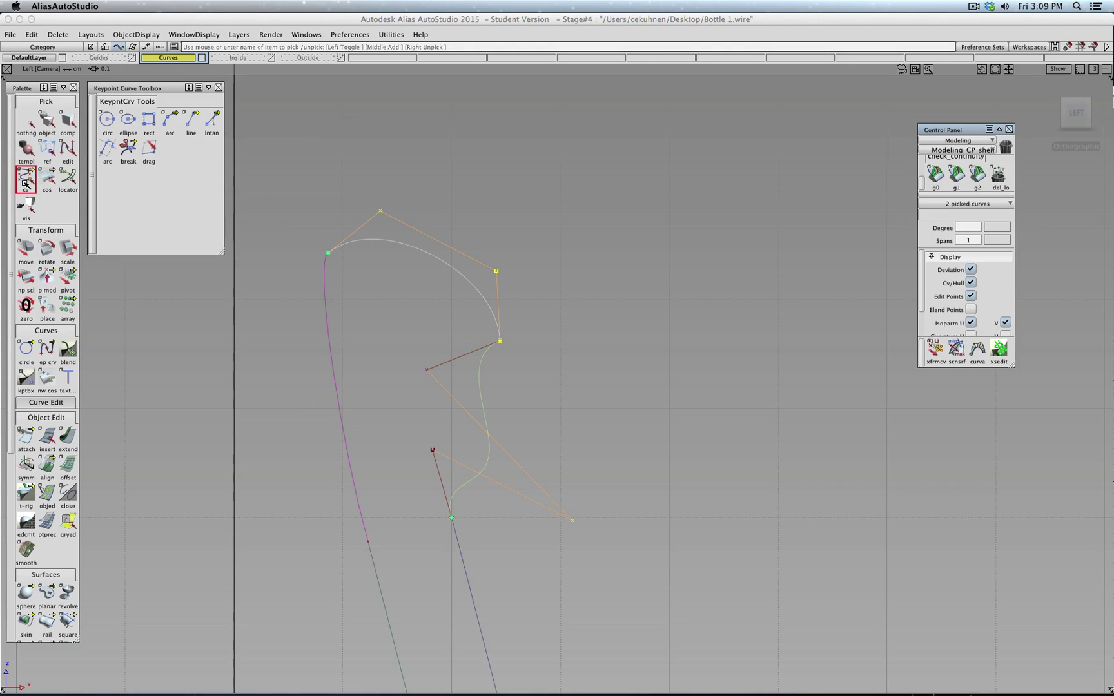
{"action": "left_click", "coordinate": [492, 279]}
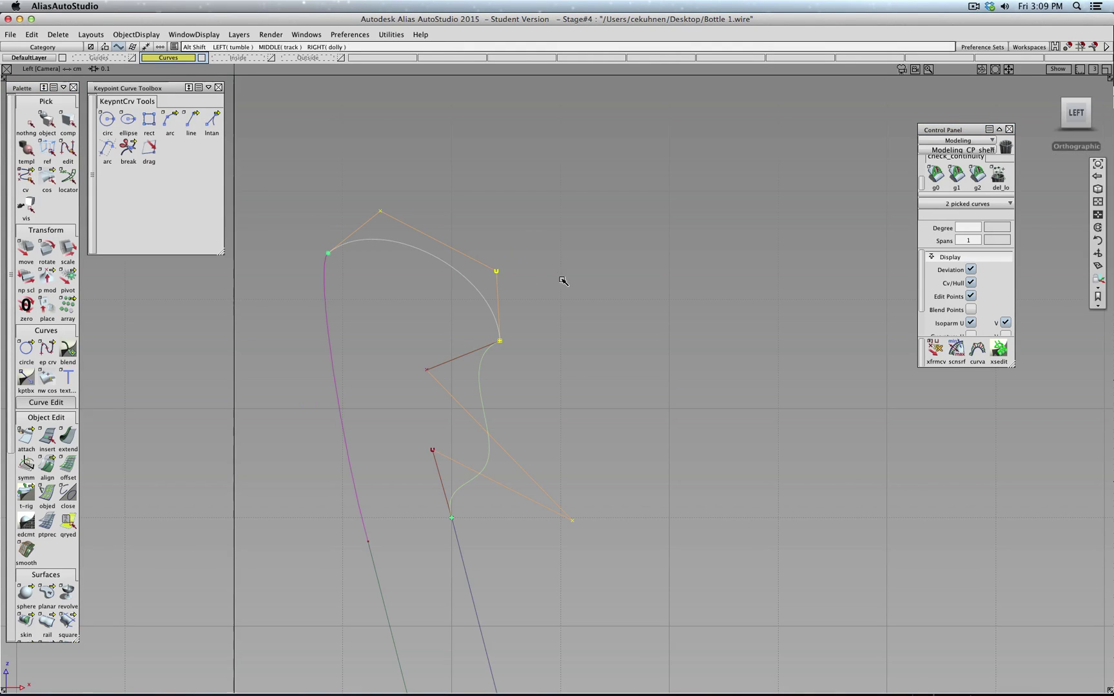
{"action": "left_click_drag", "start_coordinate": [562, 283], "coordinate": [568, 260], "text": "ctrl+shift"}
{"action": "left_click", "coordinate": [495, 277]}
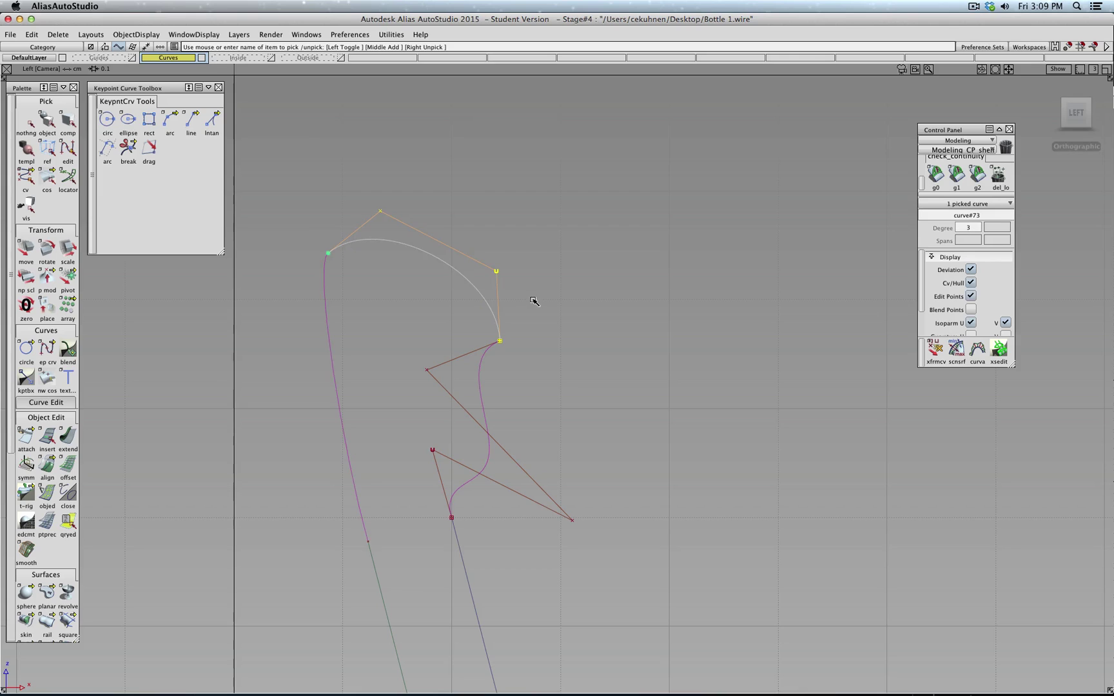
{"action": "left_click_drag", "start_coordinate": [540, 301], "coordinate": [525, 243], "text": "ctrl+shift"}
{"action": "left_click", "coordinate": [25, 248]}
{"action": "left_click", "coordinate": [35, 122]}
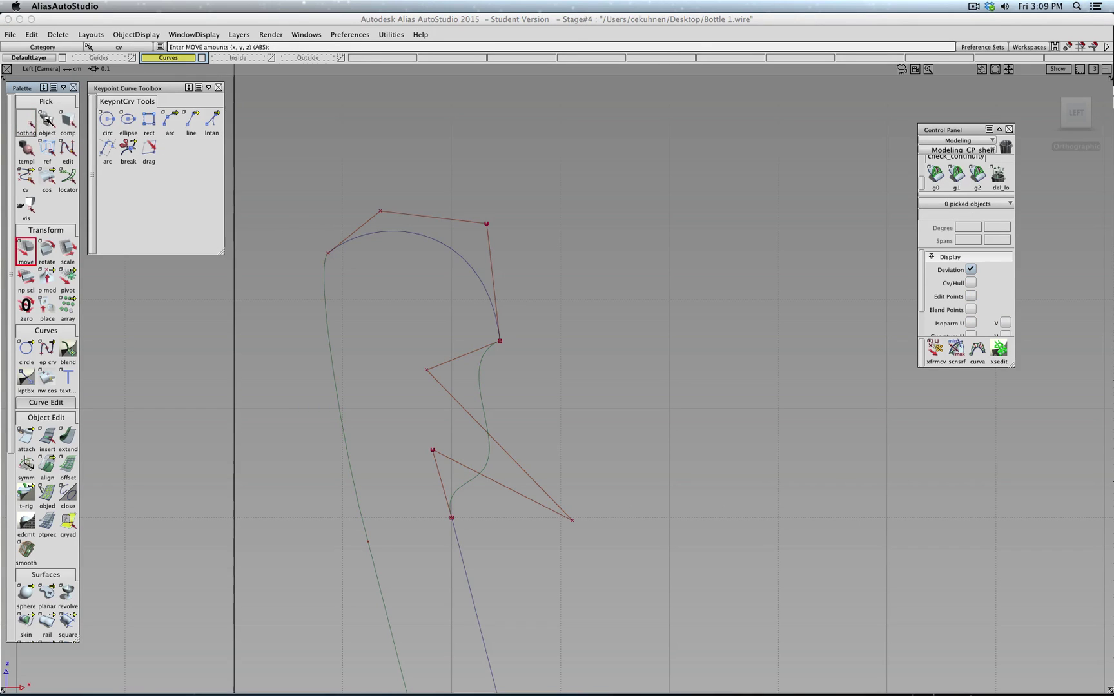
Step: Hide the CVs and hulls of the rim arc and S-curve, and deselect both curves
{"action": "left_click", "coordinate": [48, 122]}
{"action": "scroll", "coordinate": [533, 294], "scroll_direction": "down", "scroll_amount": 2}
{"action": "left_click_drag", "start_coordinate": [576, 252], "coordinate": [488, 466]}
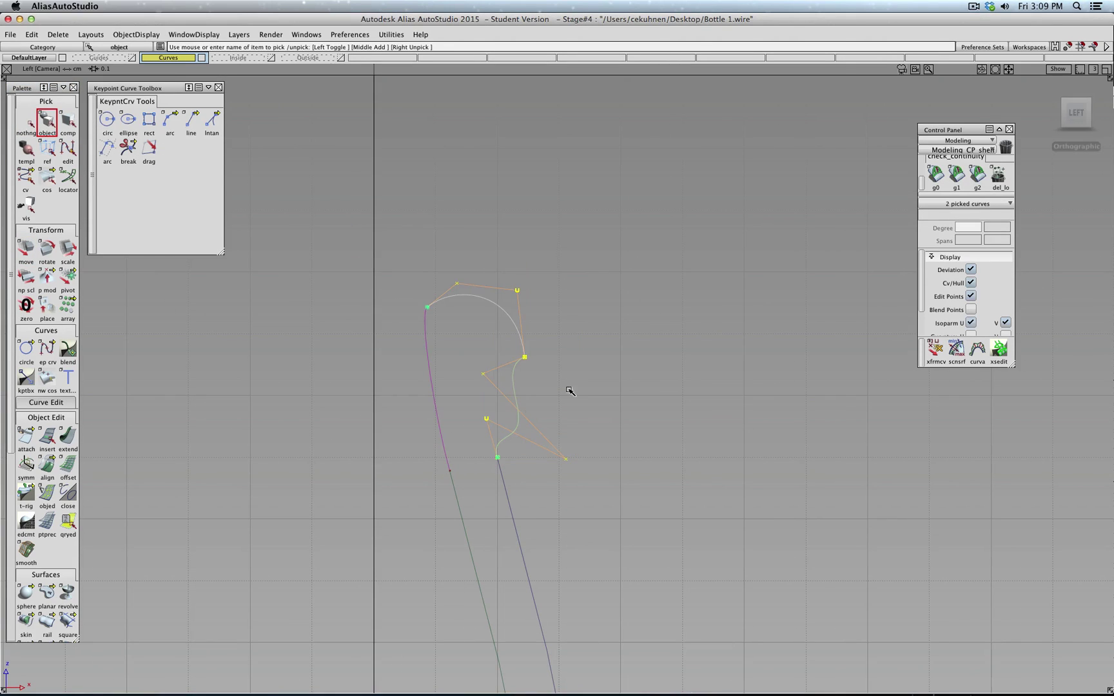
{"action": "left_click", "coordinate": [972, 283]}
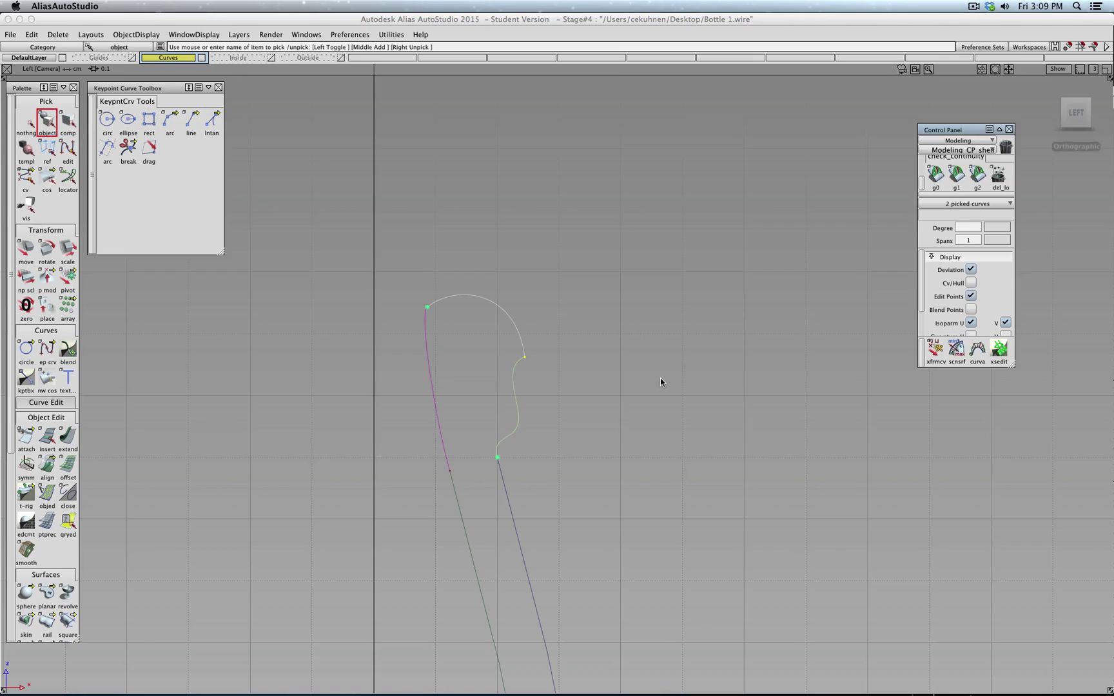
{"action": "scroll", "coordinate": [661, 380], "scroll_direction": "up", "scroll_amount": 2}
{"action": "scroll", "coordinate": [665, 381], "scroll_direction": "down", "scroll_amount": 5}
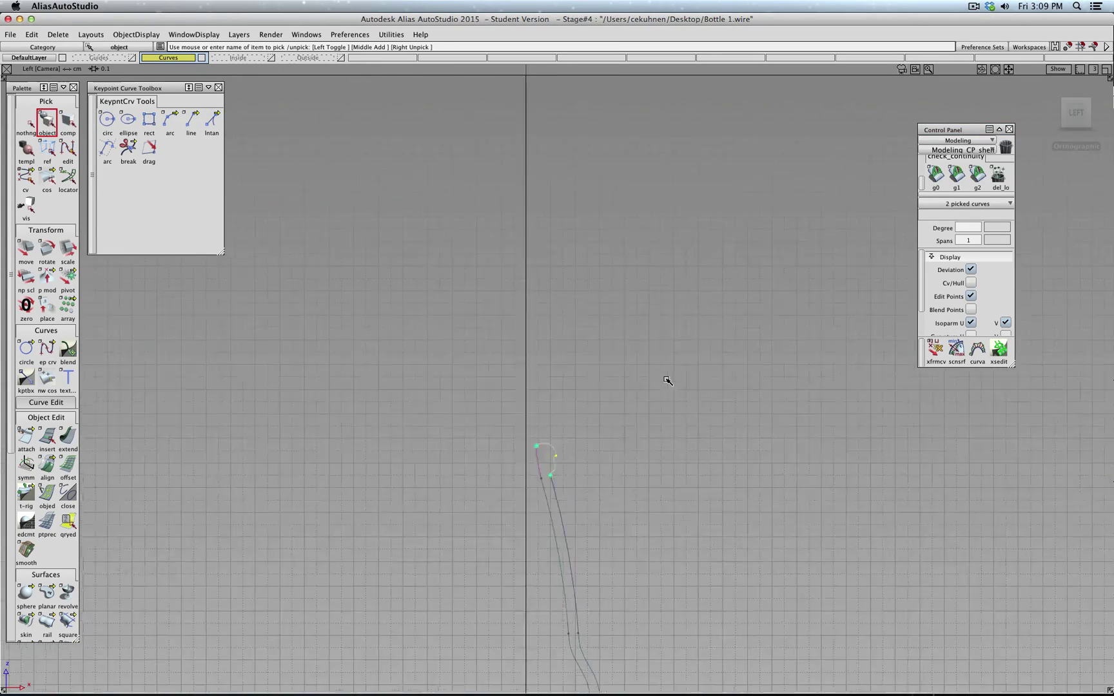
{"action": "left_click_drag", "start_coordinate": [684, 465], "coordinate": [651, 195]}
{"action": "middle_click_drag", "start_coordinate": [675, 498], "coordinate": [646, 263], "text": "shift+super"}
{"action": "scroll", "coordinate": [630, 425], "scroll_direction": "up", "scroll_amount": 5}
{"action": "left_click", "coordinate": [27, 129]}
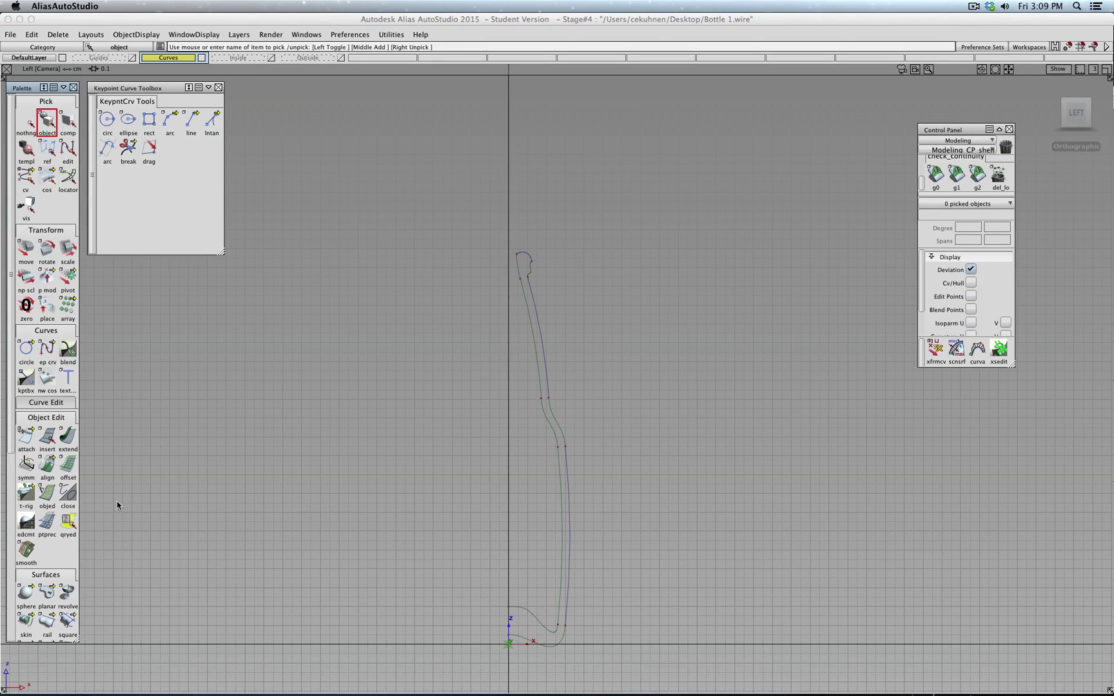
Step: Make the Inside and Outside layers visible to show the bottle's wall surfaces with the rim curves
{"action": "left_click", "coordinate": [274, 58]}
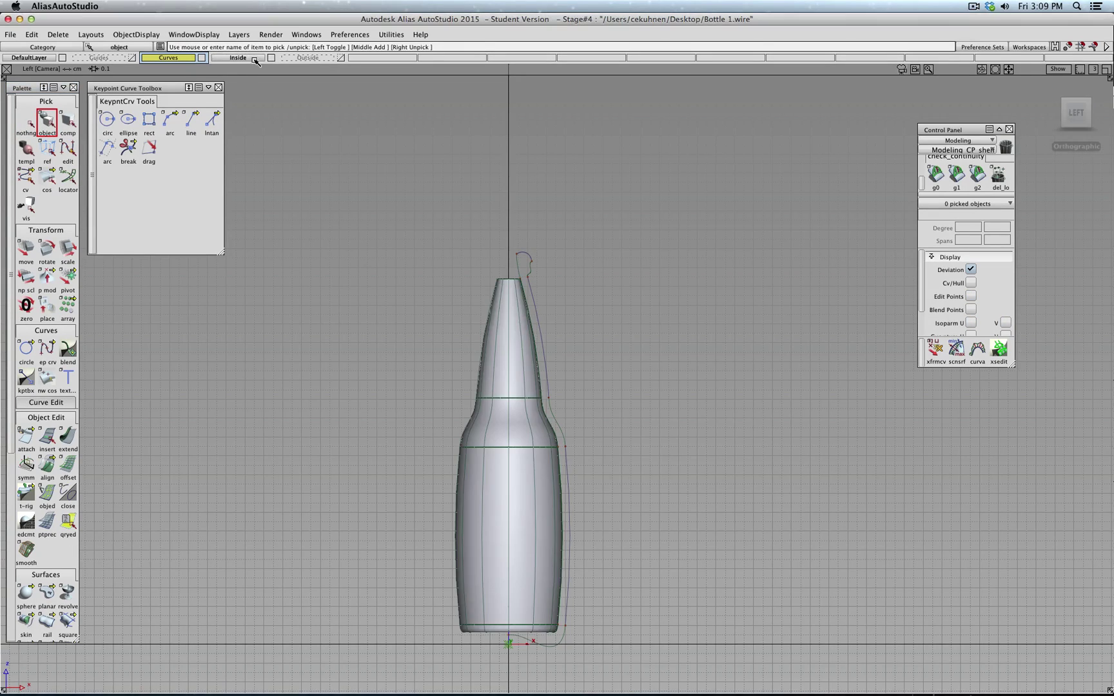
{"action": "right_click_drag", "start_coordinate": [496, 206], "coordinate": [523, 185], "text": "alt+shift"}
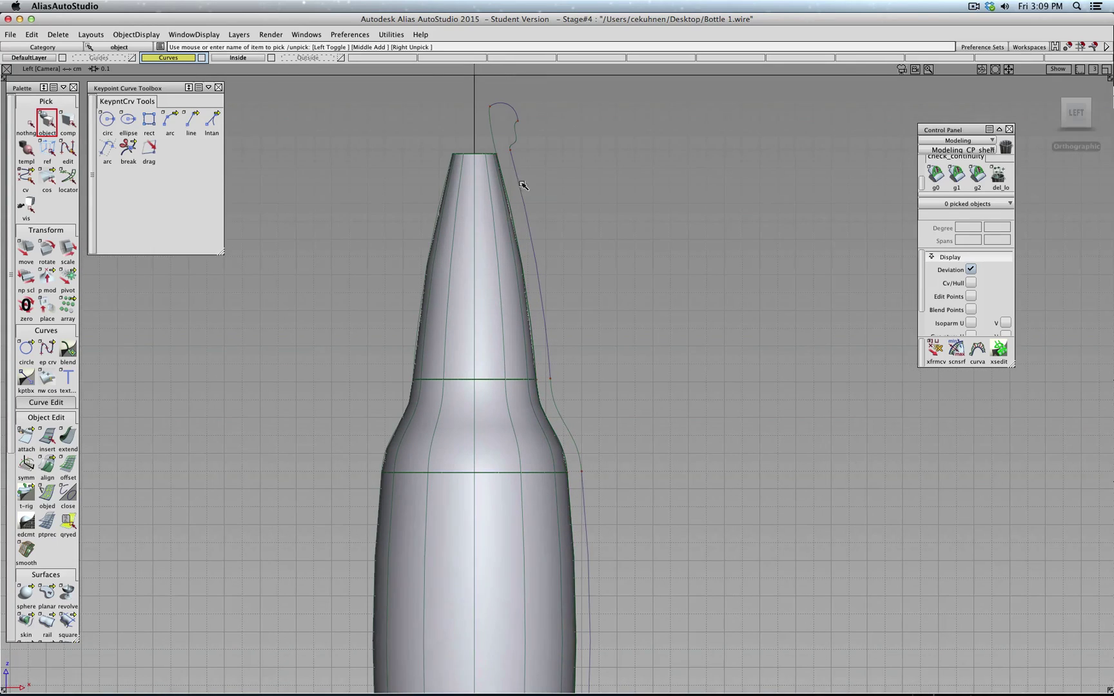
{"action": "left_click_drag", "start_coordinate": [568, 162], "coordinate": [635, 424]}
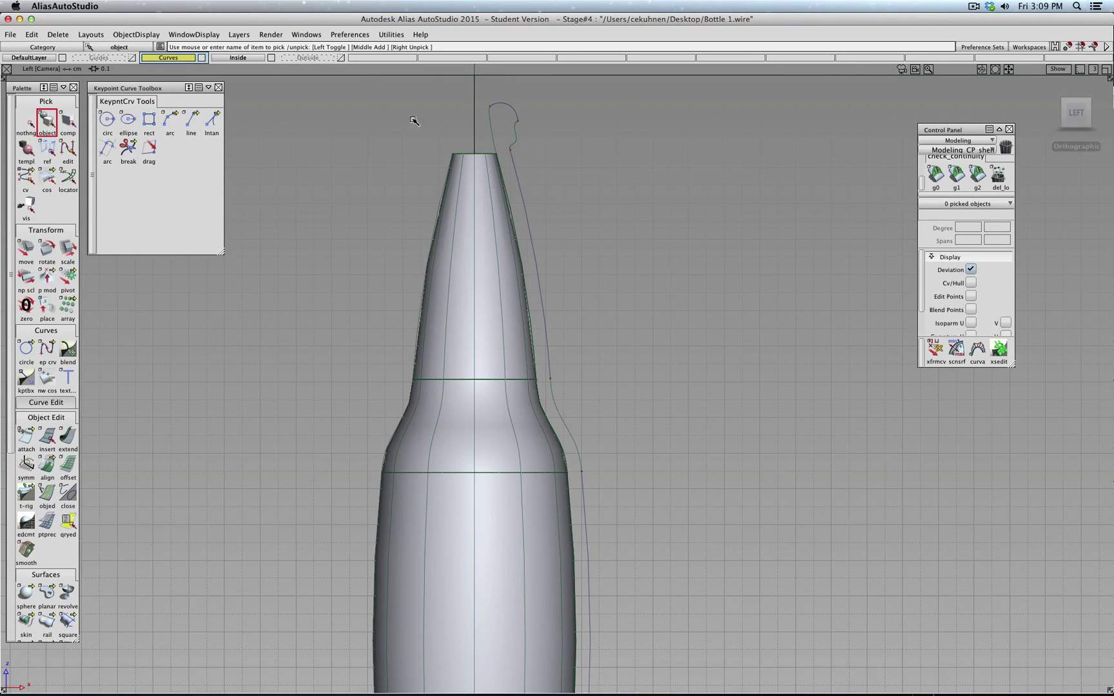
{"action": "left_click", "coordinate": [341, 59]}
{"action": "middle_click_drag", "start_coordinate": [602, 187], "coordinate": [592, 318], "text": "alt+shift"}
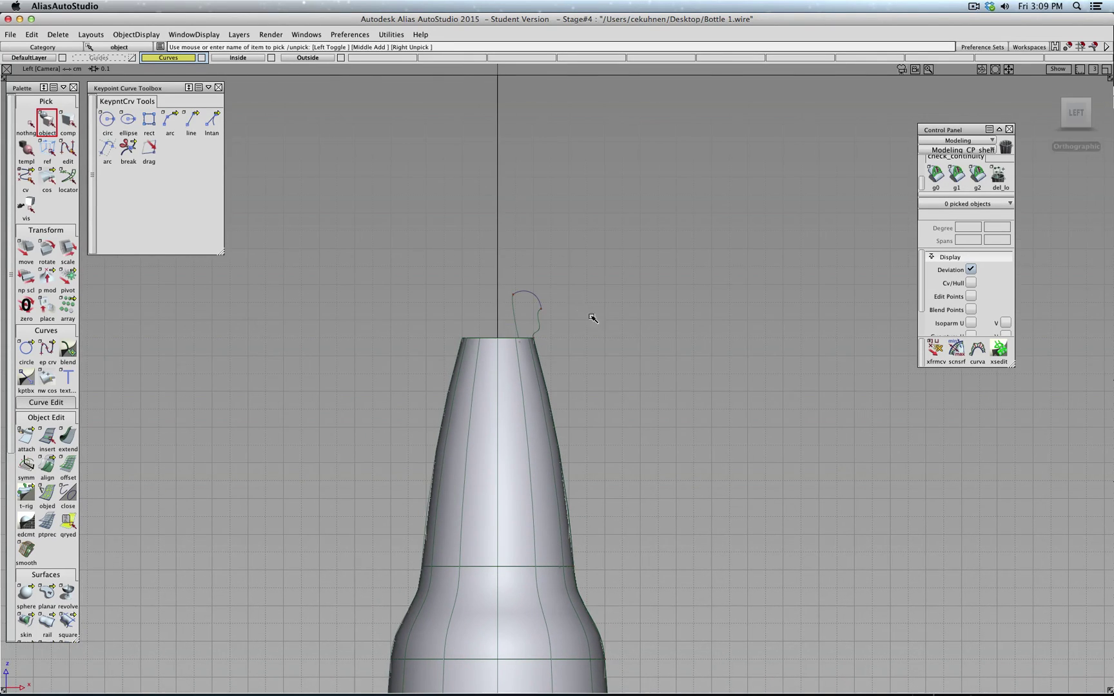
Step: Examine in a tilted 3D view how the rim profile curves meet the inner and outer wall surfaces at the neck
{"action": "left_click_drag", "start_coordinate": [1076, 113], "coordinate": [1089, 136]}
{"action": "right_click_drag", "start_coordinate": [652, 375], "coordinate": [680, 356], "text": "alt+shift"}
{"action": "middle_click_drag", "start_coordinate": [599, 135], "coordinate": [627, 306], "text": "alt+shift"}
{"action": "scroll", "coordinate": [575, 234], "scroll_direction": "up", "scroll_amount": 10}
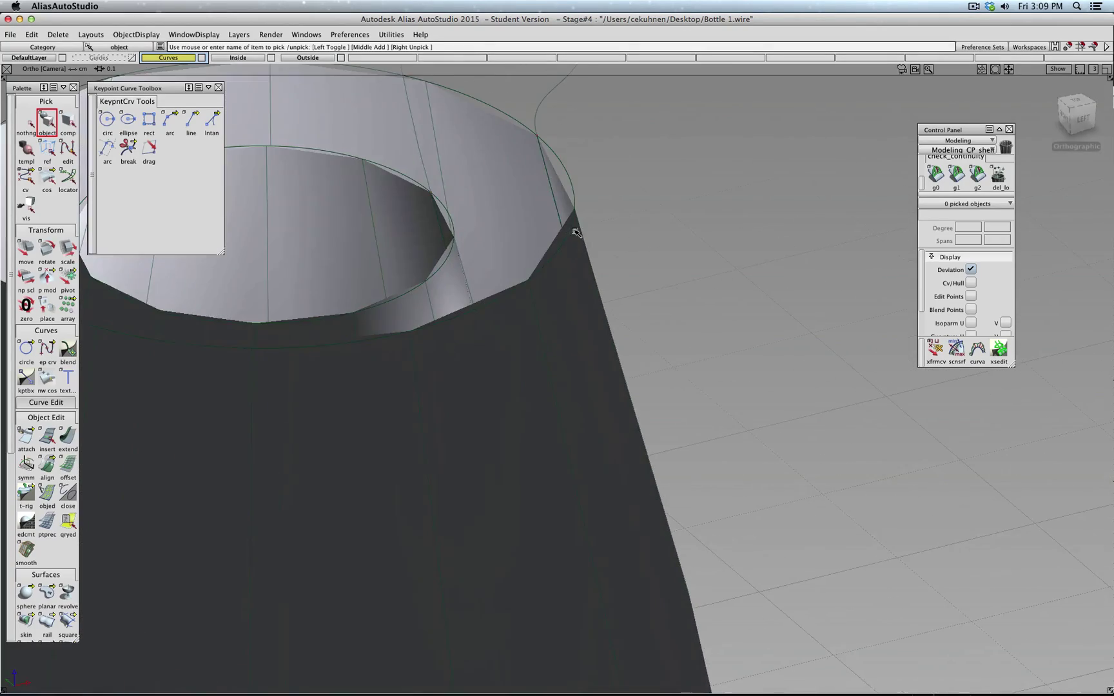
{"action": "scroll", "coordinate": [671, 226], "scroll_direction": "down", "scroll_amount": 10}
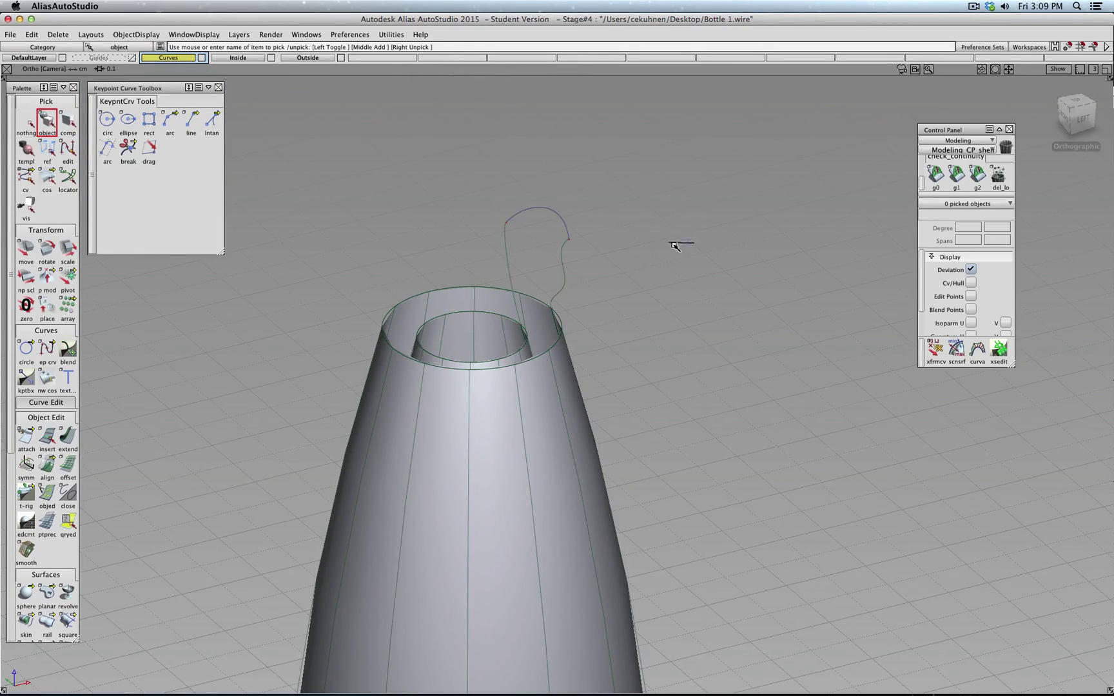
{"action": "right_click_drag", "start_coordinate": [674, 247], "coordinate": [698, 247], "text": "ctrl+shift"}
{"action": "left_click_drag", "start_coordinate": [698, 247], "coordinate": [560, 207], "text": "alt+shift"}
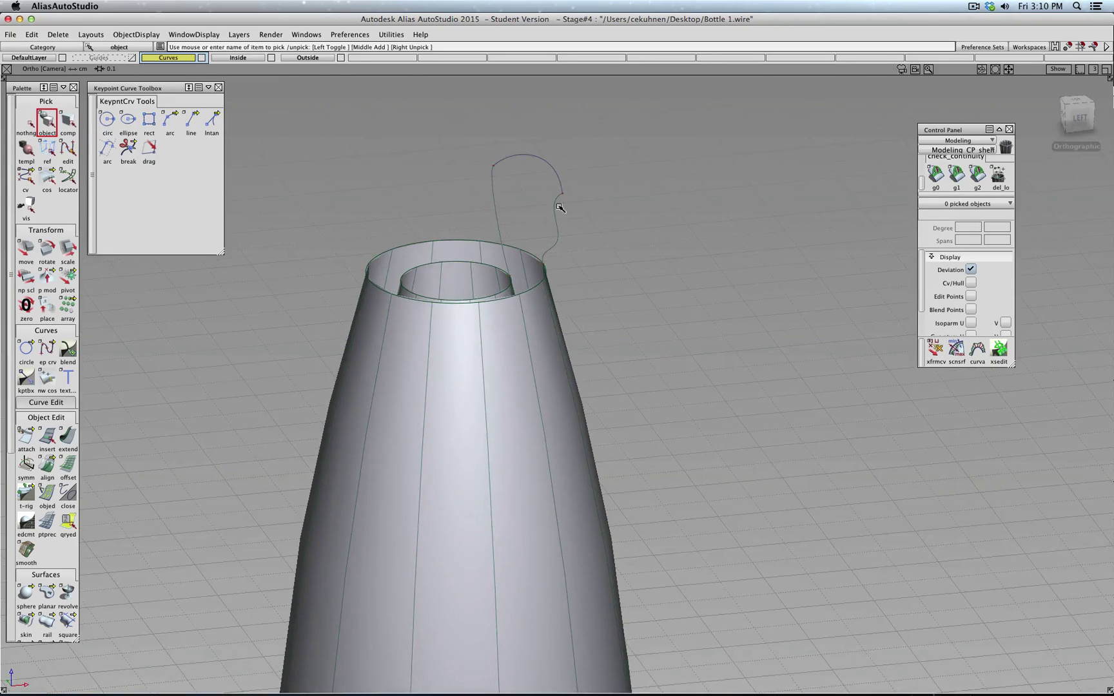
Step: Try to revolve the inner rim curve on the Inside layer, delete that surface, and make Curves the active layer again
{"action": "left_click", "coordinate": [238, 56]}
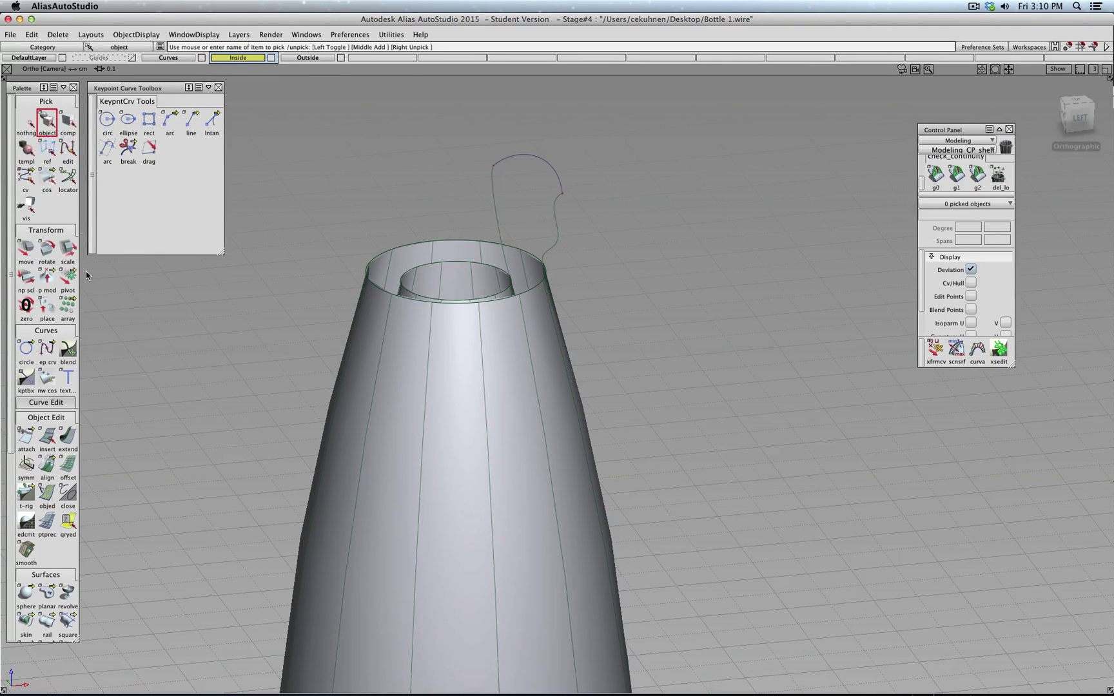
{"action": "left_click", "coordinate": [71, 588]}
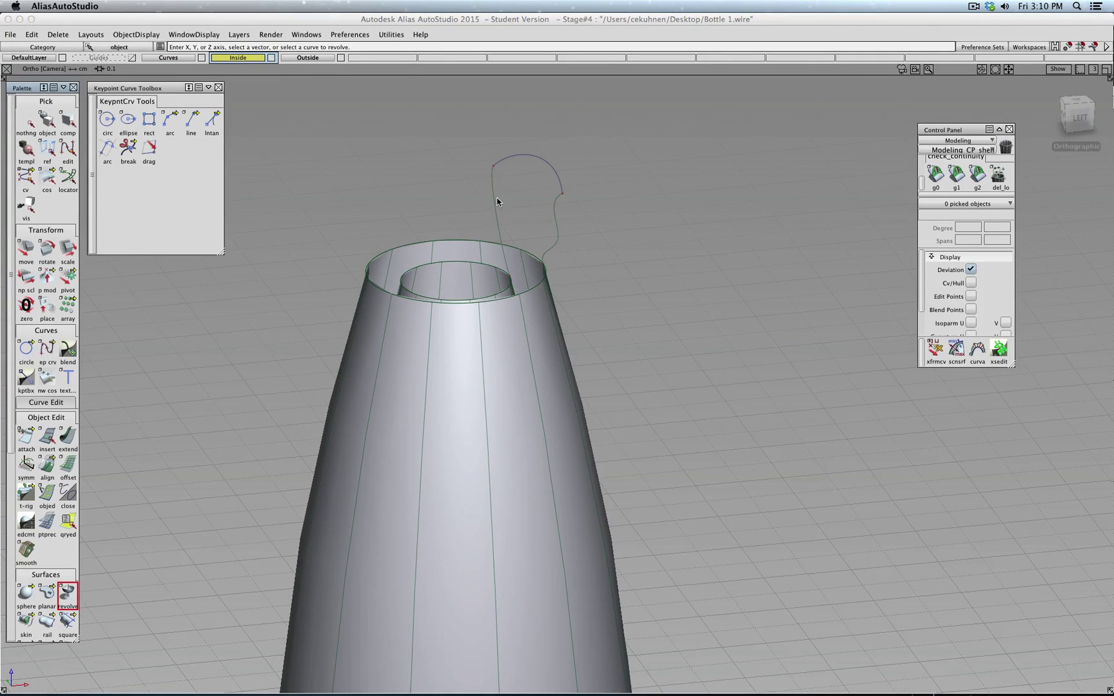
{"action": "left_click", "coordinate": [494, 199]}
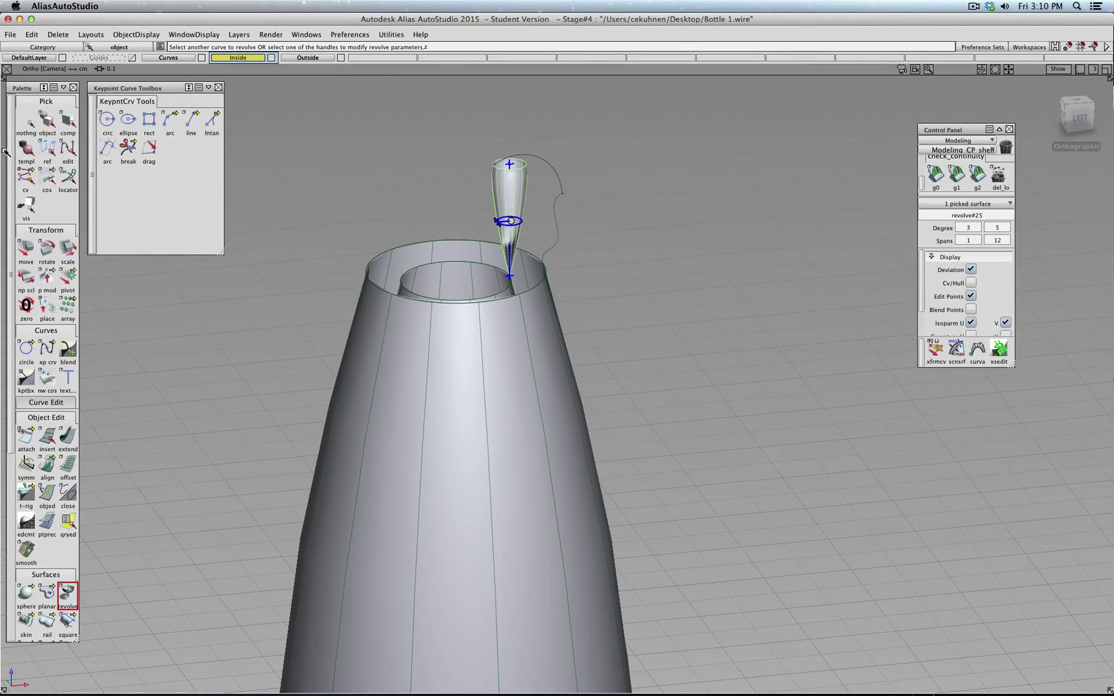
{"action": "left_click", "coordinate": [47, 122]}
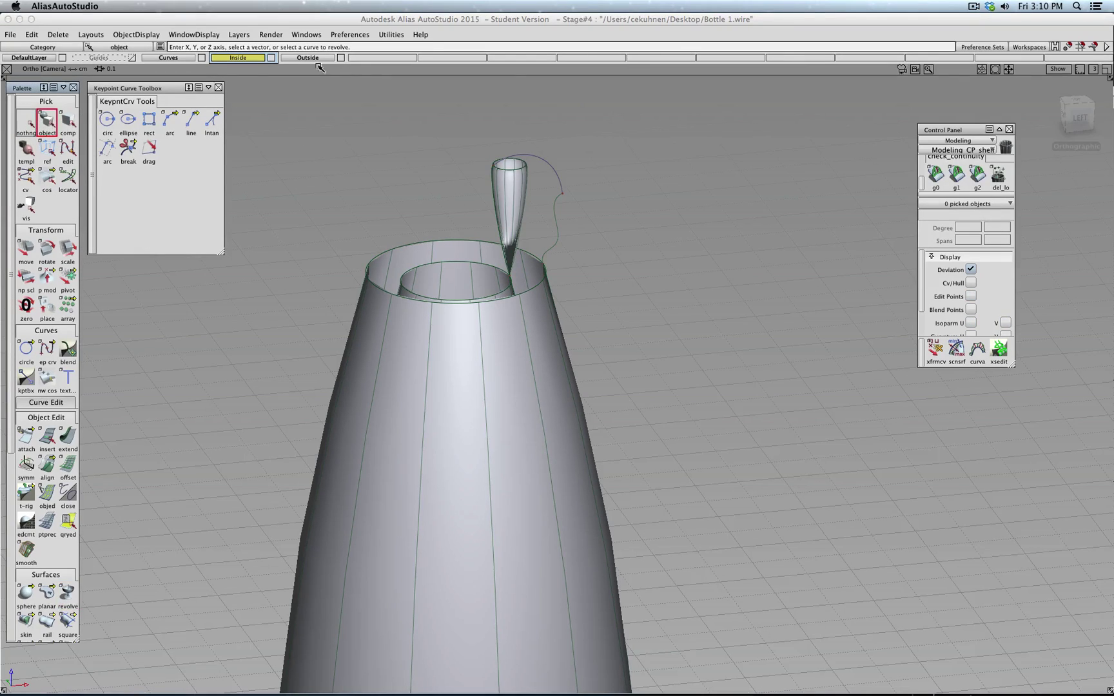
{"action": "left_click", "coordinate": [519, 183]}
{"action": "key", "text": "Delete"}
{"action": "key", "text": "Return"}
{"action": "left_click", "coordinate": [191, 56]}
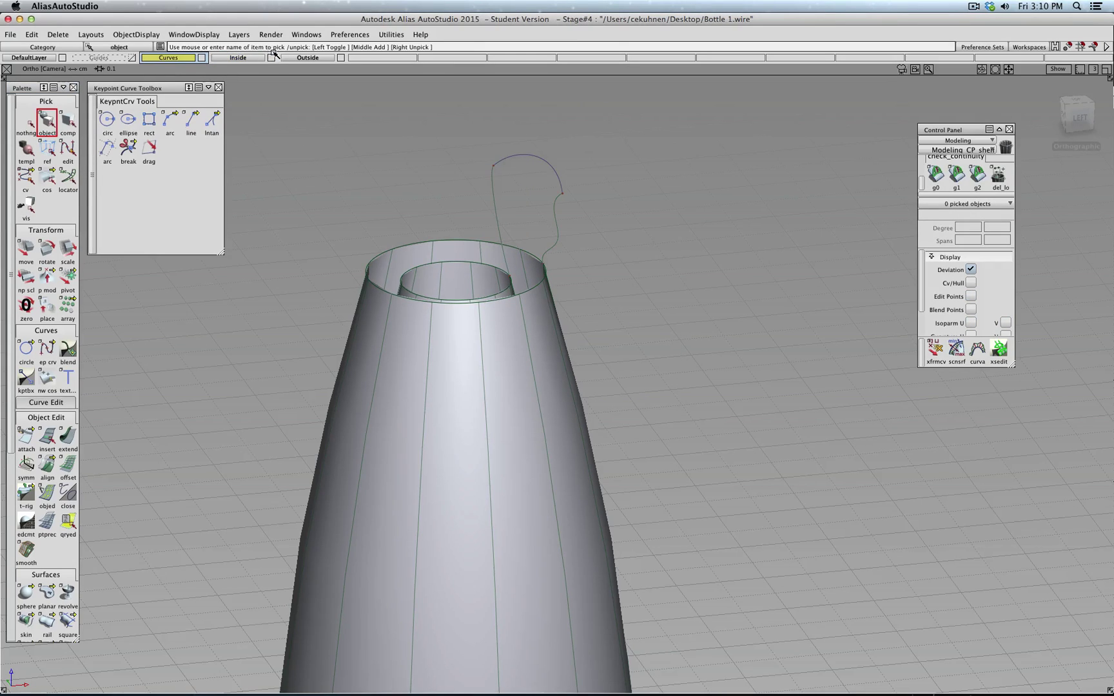
Step: Hide the Inside and Outside layers and pick the three rim profile curves
{"action": "left_click", "coordinate": [271, 57]}
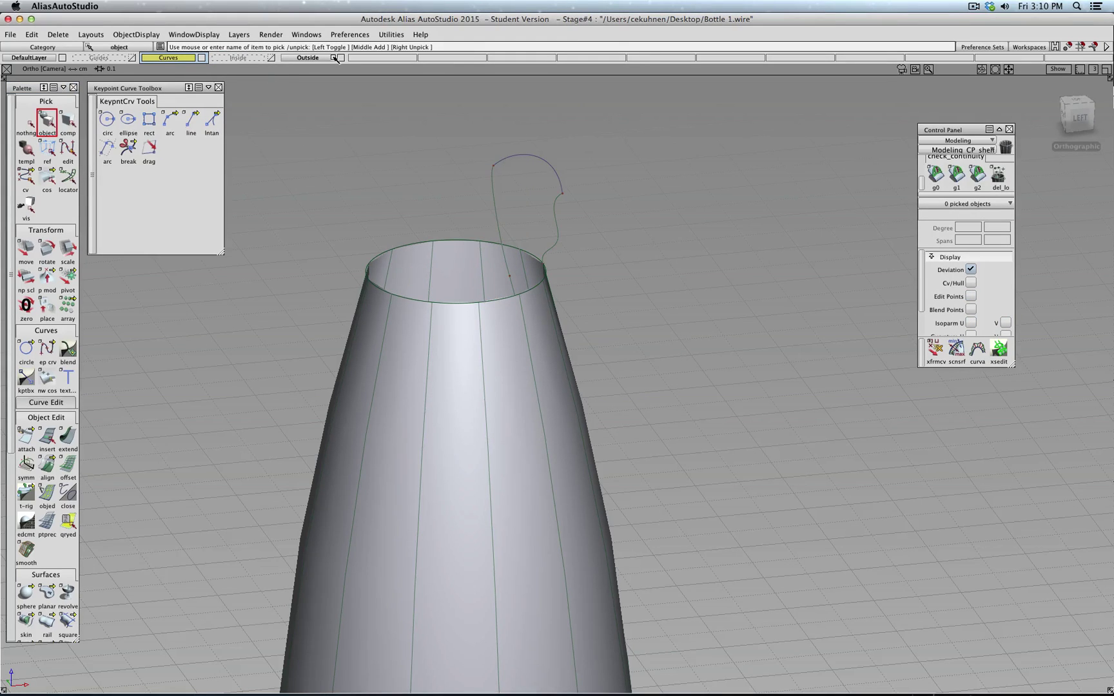
{"action": "left_click", "coordinate": [336, 58]}
{"action": "left_click", "coordinate": [557, 241]}
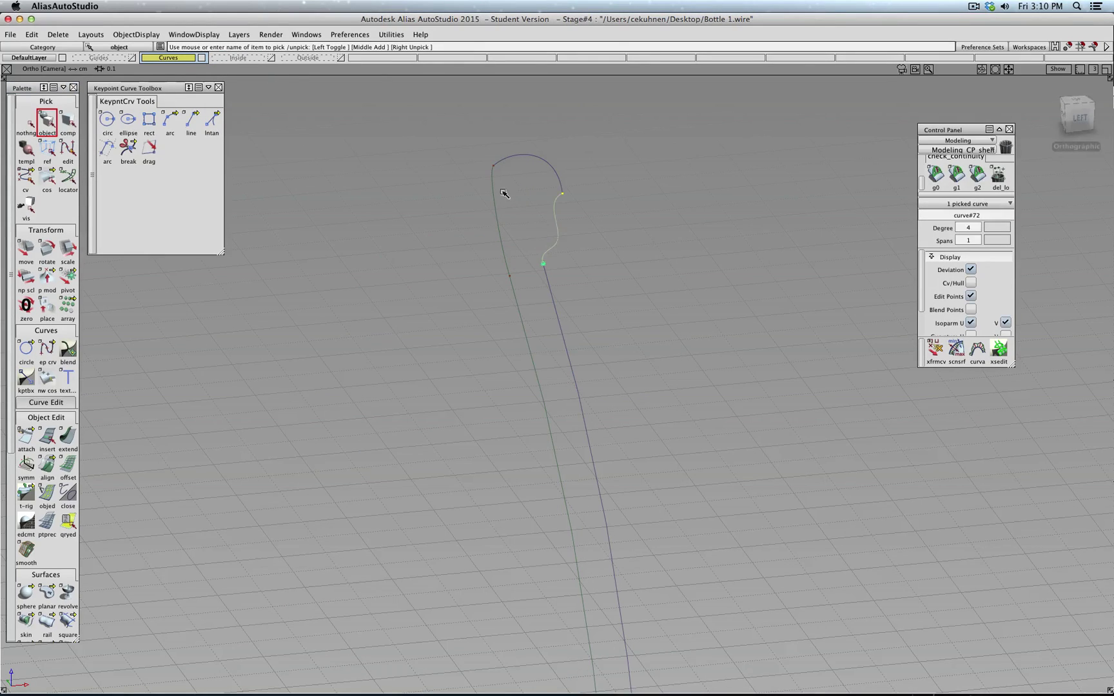
{"action": "left_click", "coordinate": [503, 173]}
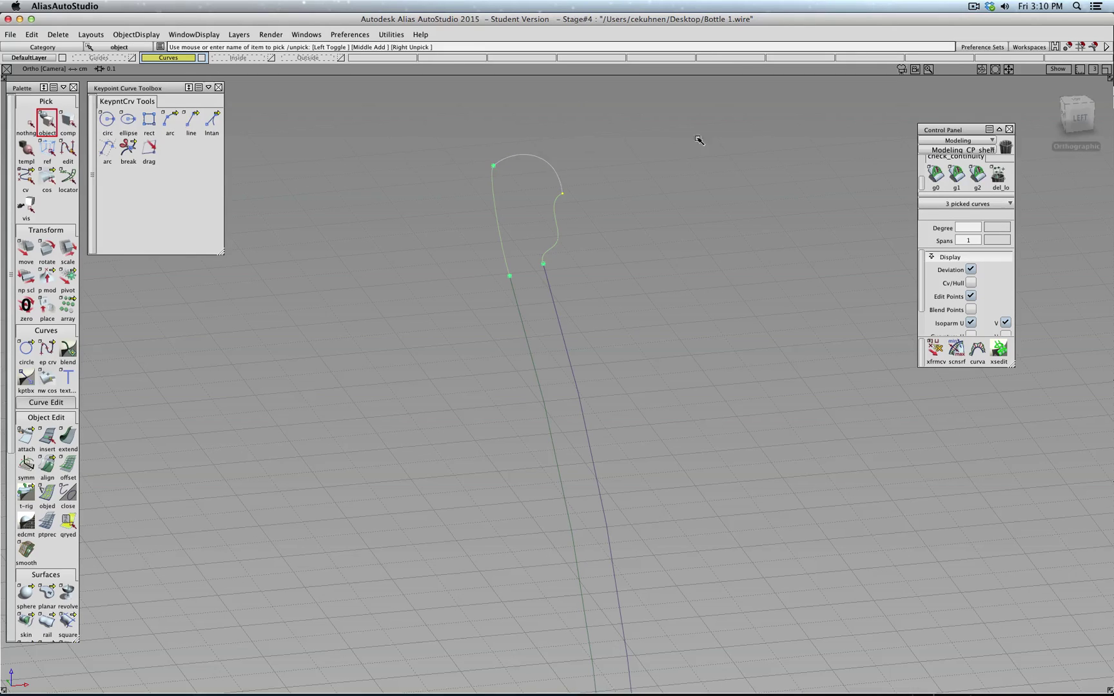
Step: In the left view, move the pivot of the three picked rim curves to the grid origin, and clear the selection
{"action": "left_click", "coordinate": [1077, 117]}
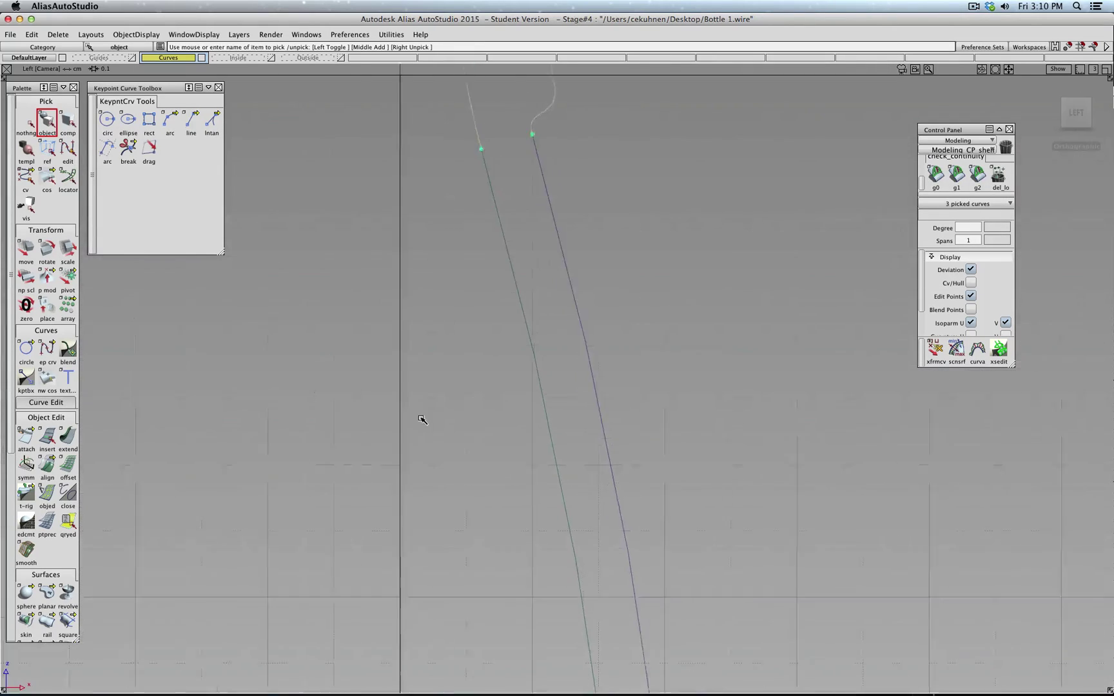
{"action": "scroll", "coordinate": [422, 420], "scroll_direction": "down", "scroll_amount": 8}
{"action": "middle_click_drag", "start_coordinate": [422, 434], "coordinate": [410, 338], "text": "alt+shift"}
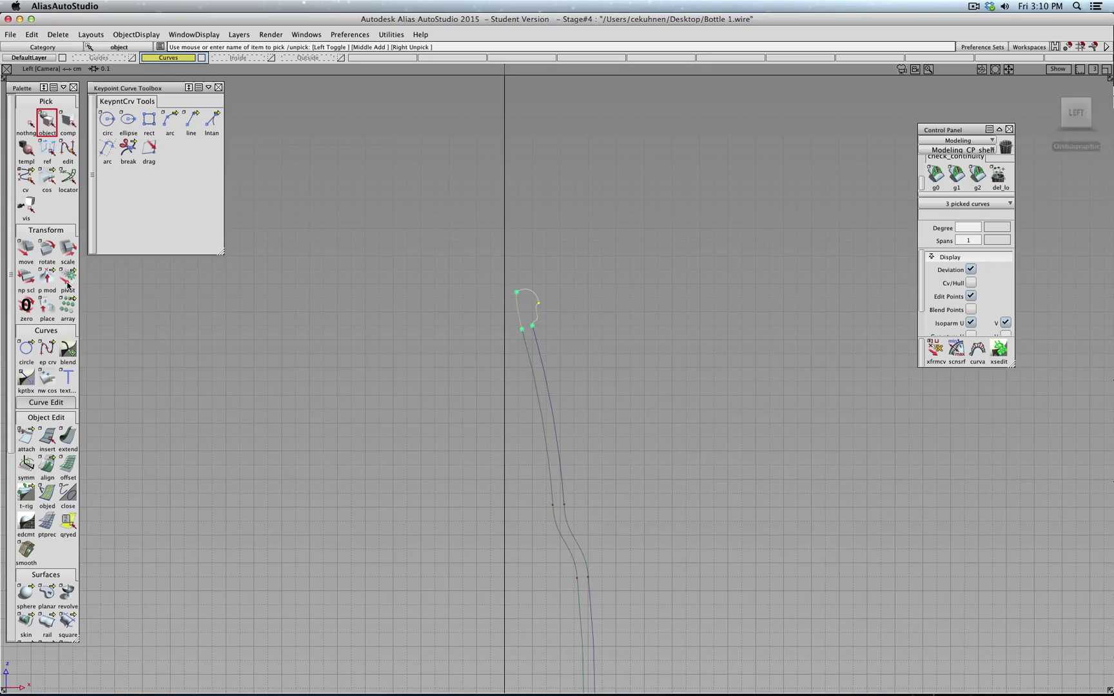
{"action": "left_click", "coordinate": [68, 282]}
{"action": "left_click_drag", "start_coordinate": [422, 425], "coordinate": [420, 494]}
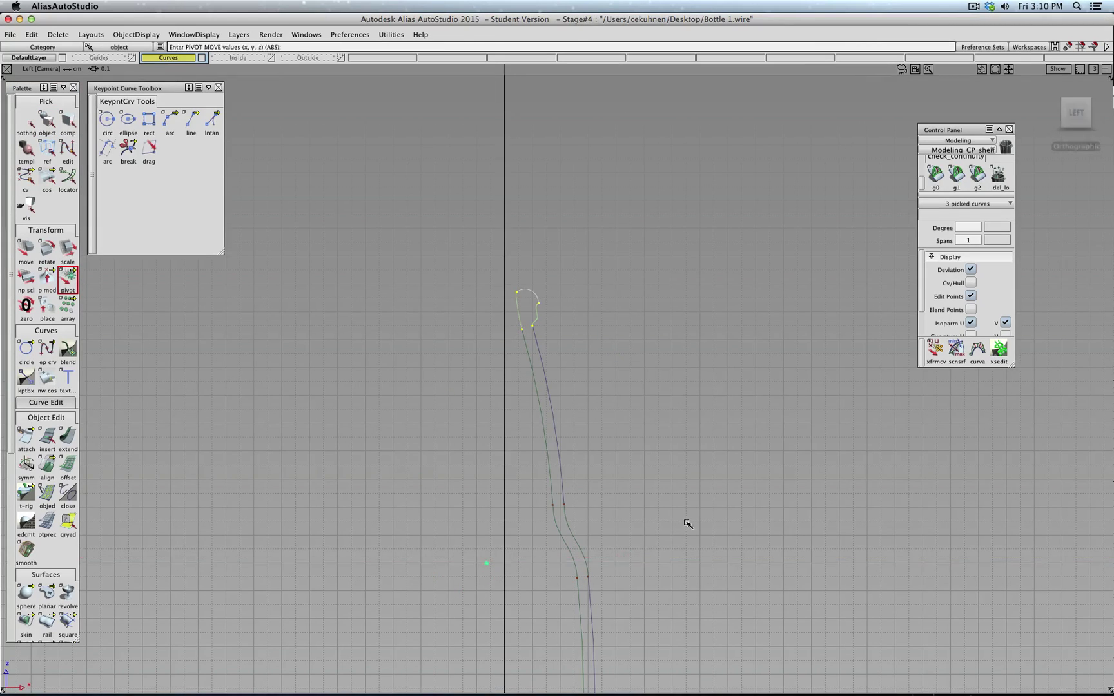
{"action": "middle_click_drag", "start_coordinate": [685, 472], "coordinate": [664, 237], "text": "alt+shift"}
{"action": "left_click_drag", "start_coordinate": [428, 384], "coordinate": [387, 398]}
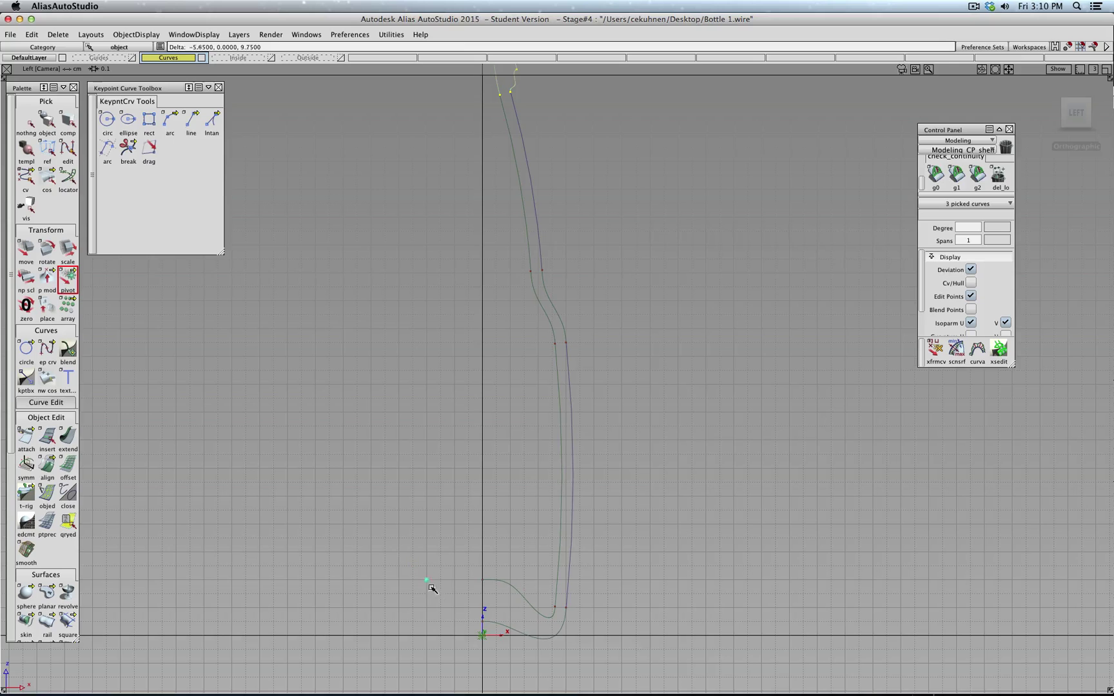
{"action": "left_click_drag", "start_coordinate": [483, 635], "coordinate": [482, 635]}
{"action": "left_click", "coordinate": [33, 122]}
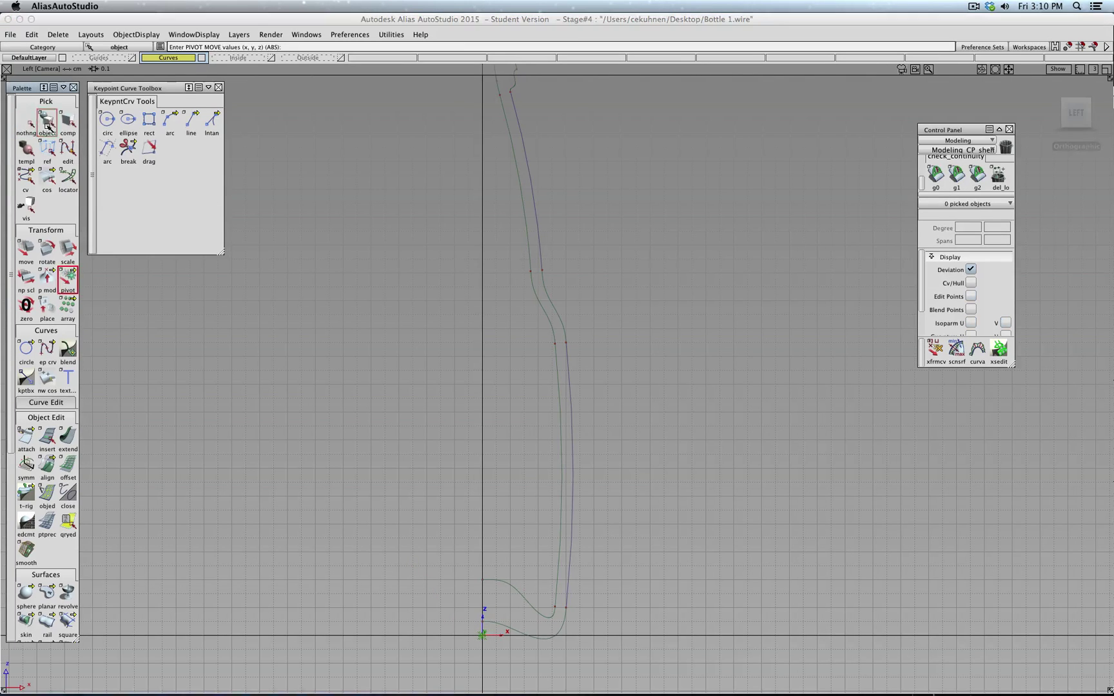
{"action": "left_click", "coordinate": [47, 121]}
Step: Show the Inside layer and revolve the inner rim curve around the bottle's vertical axis
{"action": "right_click_drag", "start_coordinate": [406, 241], "coordinate": [420, 283], "text": "alt+shift"}
{"action": "middle_click_drag", "start_coordinate": [421, 284], "coordinate": [353, 239], "text": "alt+shift"}
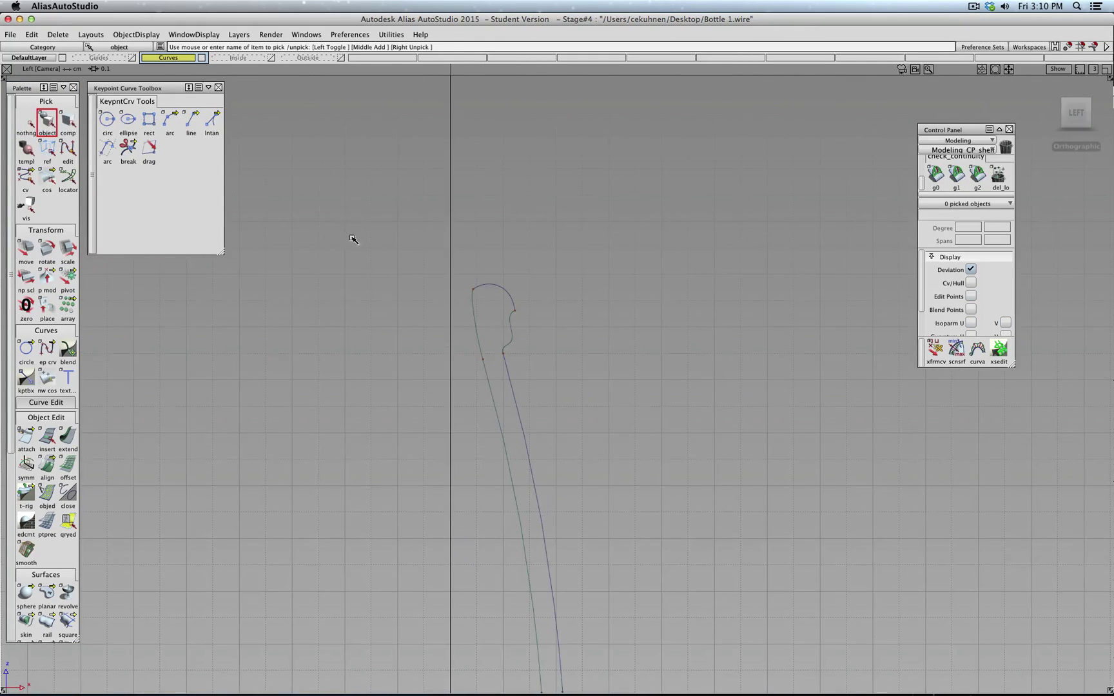
{"action": "left_click", "coordinate": [274, 58]}
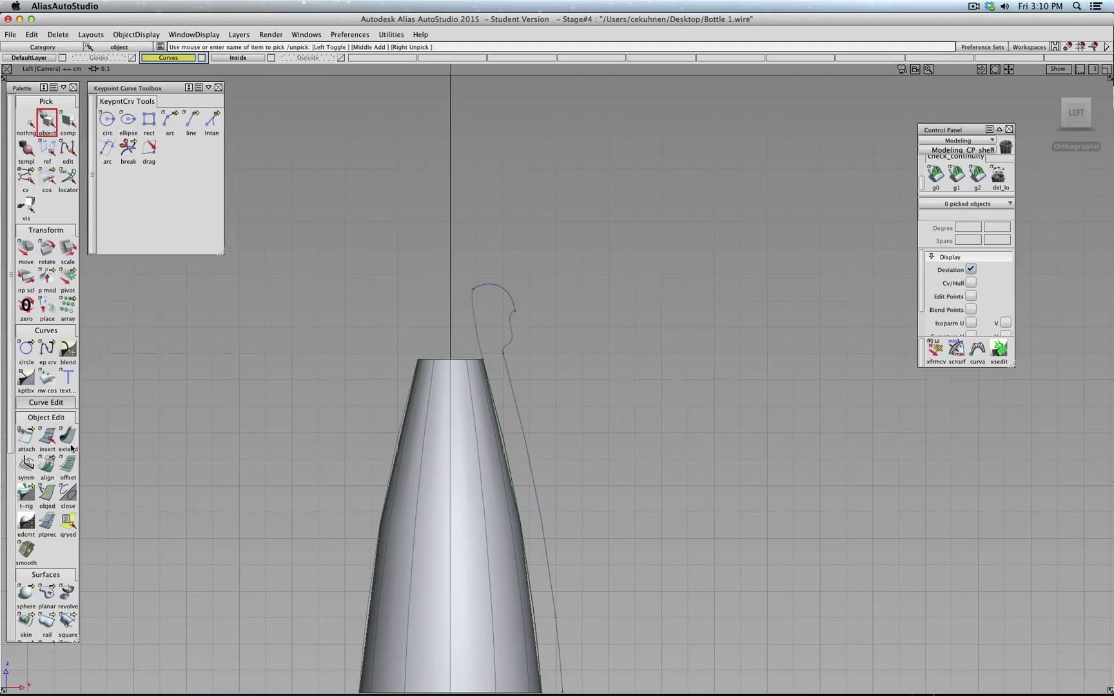
{"action": "left_click", "coordinate": [68, 595]}
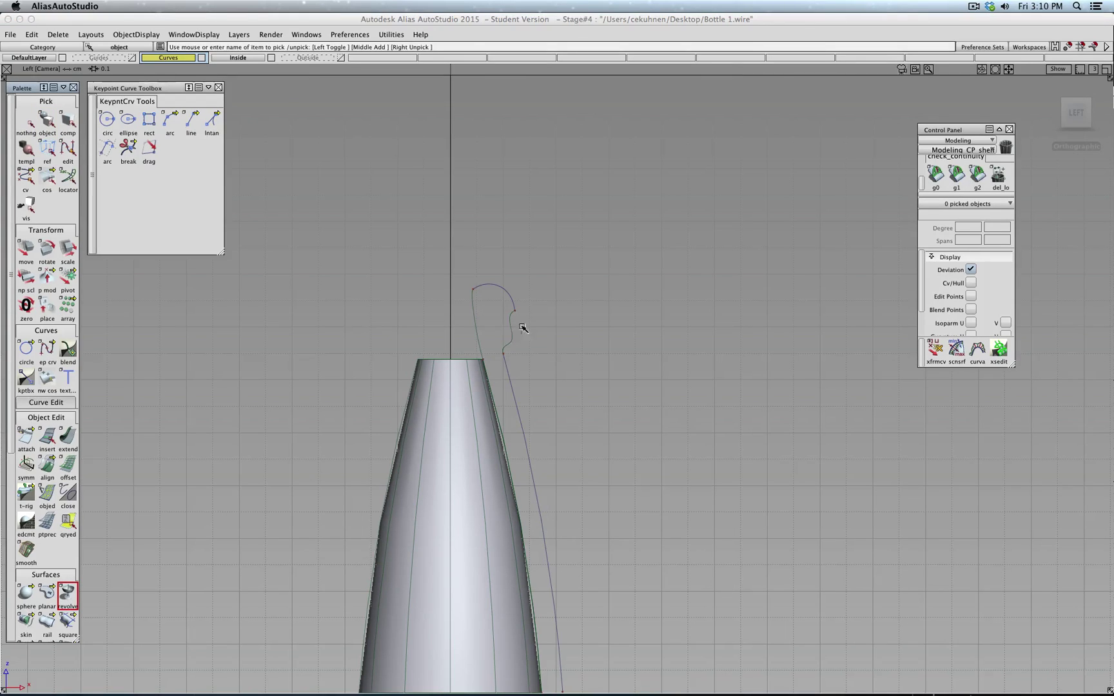
{"action": "left_click", "coordinate": [474, 318]}
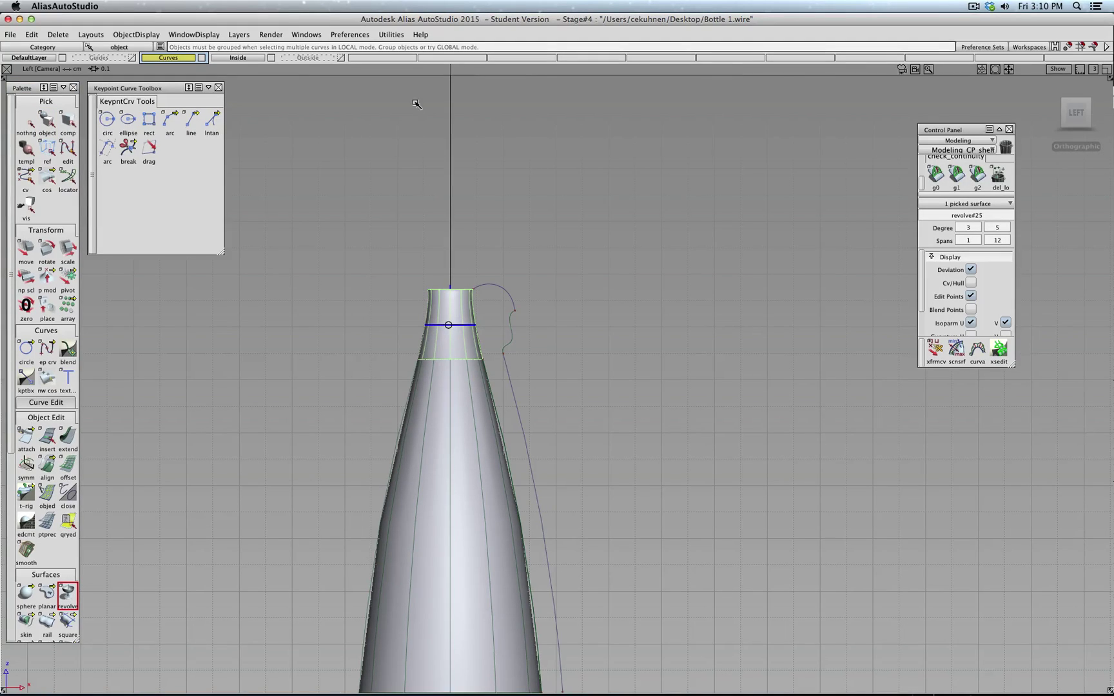
Step: Revolve the rim arc and the S-curve below it around the bottle's axis with Outside as the active layer
{"action": "left_click", "coordinate": [298, 58]}
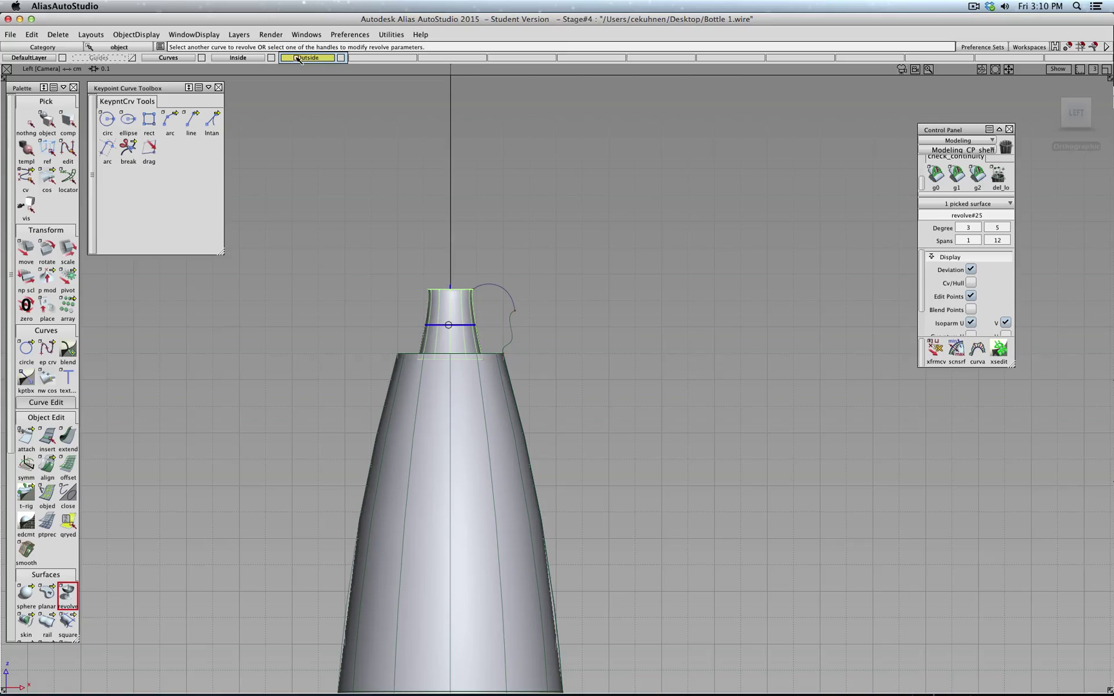
{"action": "left_click", "coordinate": [283, 321], "text": "ctrl+shift"}
{"action": "left_click_drag", "start_coordinate": [283, 321], "coordinate": [282, 295], "text": "ctrl+shift"}
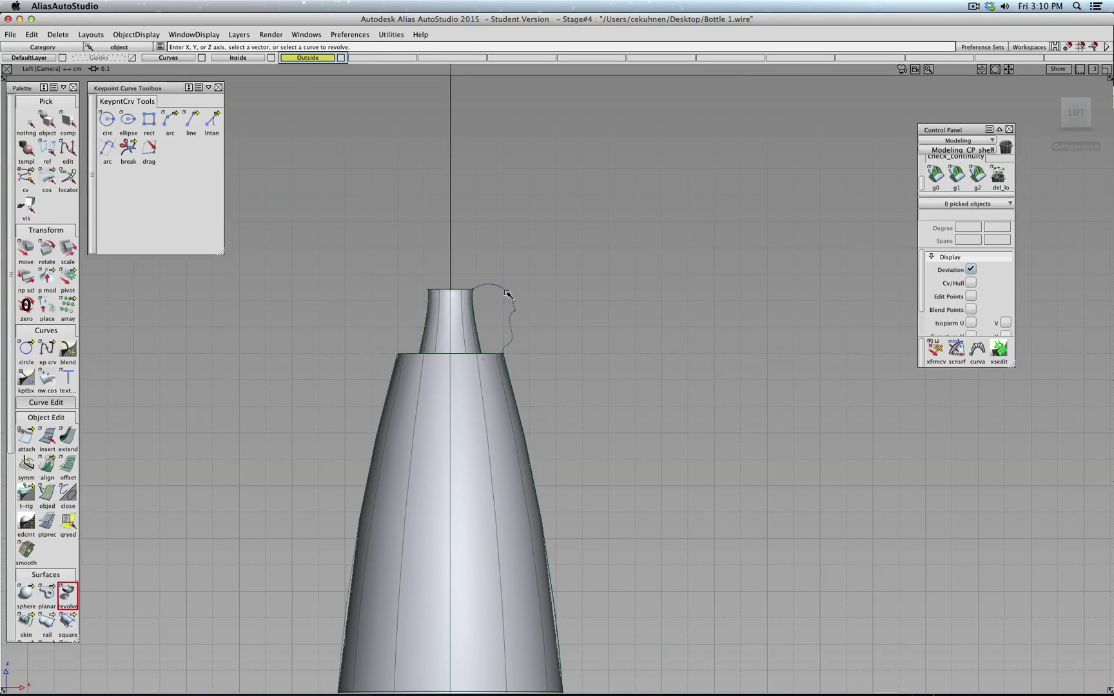
{"action": "left_click", "coordinate": [514, 297]}
{"action": "left_click_drag", "start_coordinate": [603, 316], "coordinate": [602, 291], "text": "ctrl+shift"}
{"action": "left_click", "coordinate": [511, 333]}
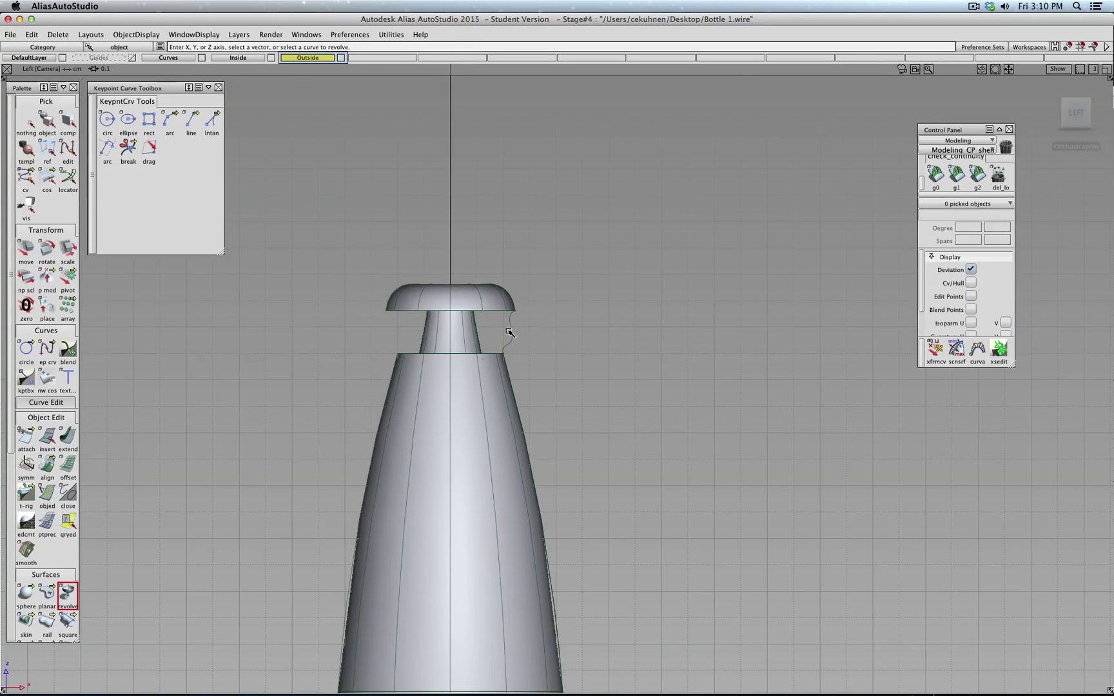
{"action": "left_click", "coordinate": [35, 125]}
{"action": "left_click", "coordinate": [48, 122]}
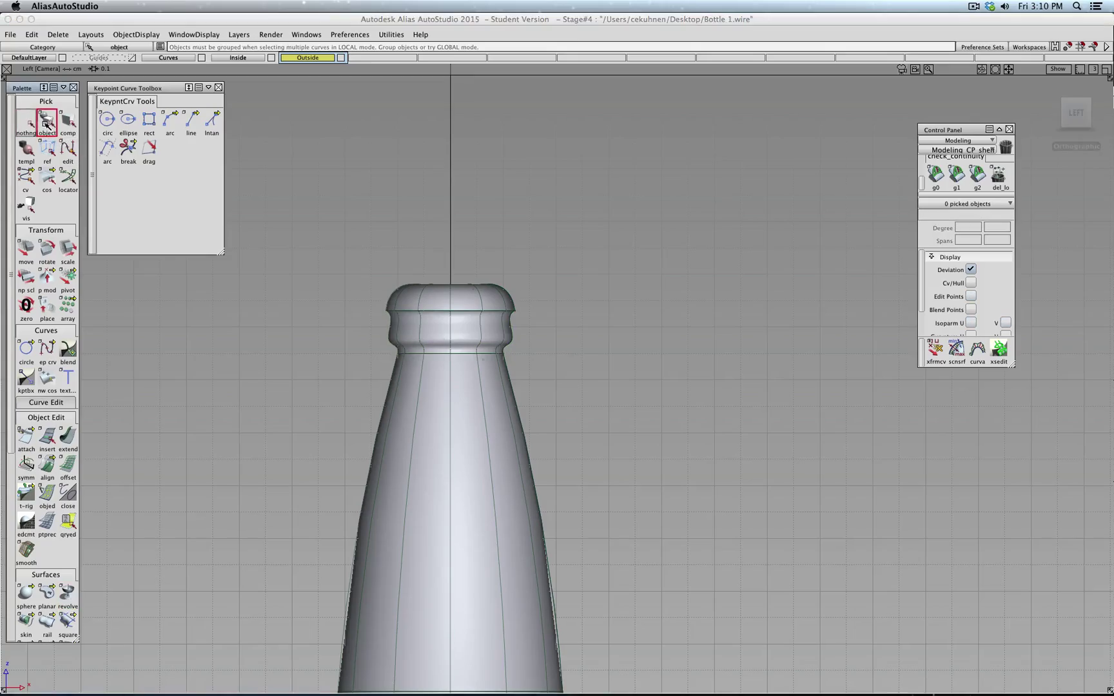
Step: Examine the revolved rim and its transition into the bottle neck from a rotated view and from the left view
{"action": "right_click_drag", "start_coordinate": [682, 362], "coordinate": [718, 354], "text": "alt+shift"}
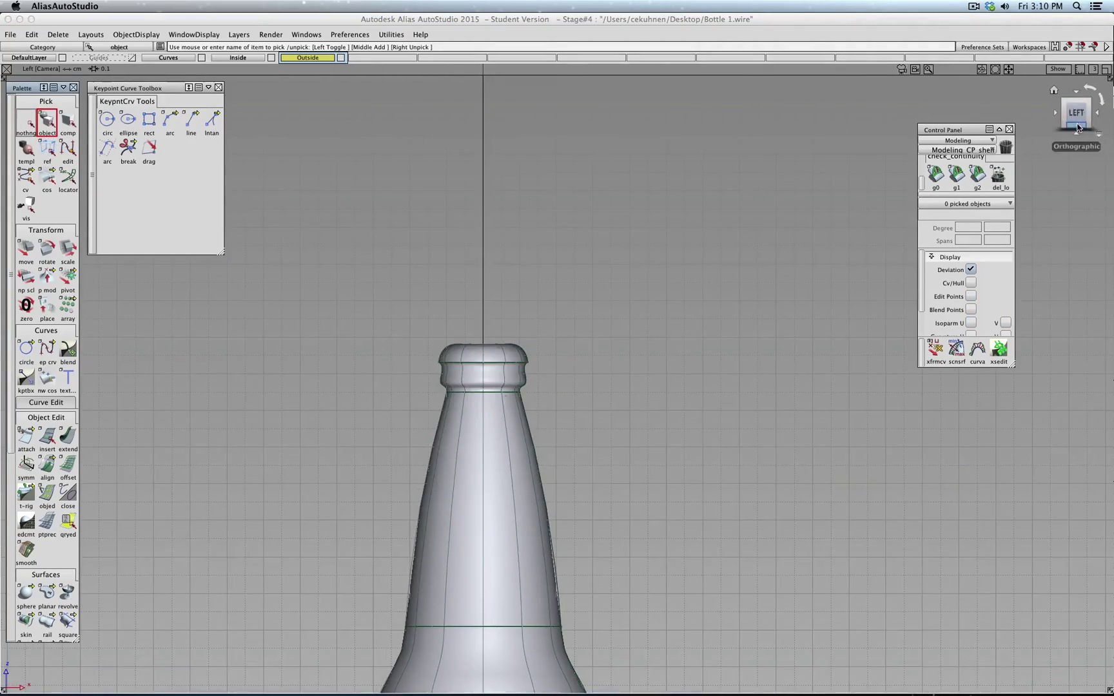
{"action": "left_click_drag", "start_coordinate": [1077, 127], "coordinate": [1032, 120]}
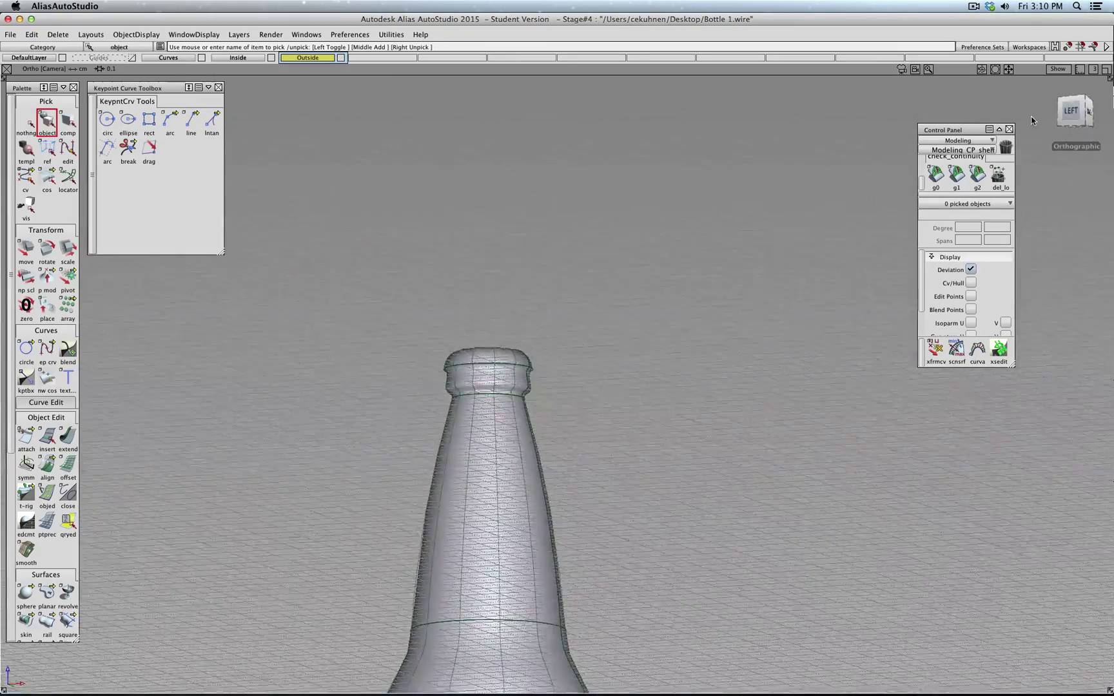
{"action": "left_click", "coordinate": [1061, 115]}
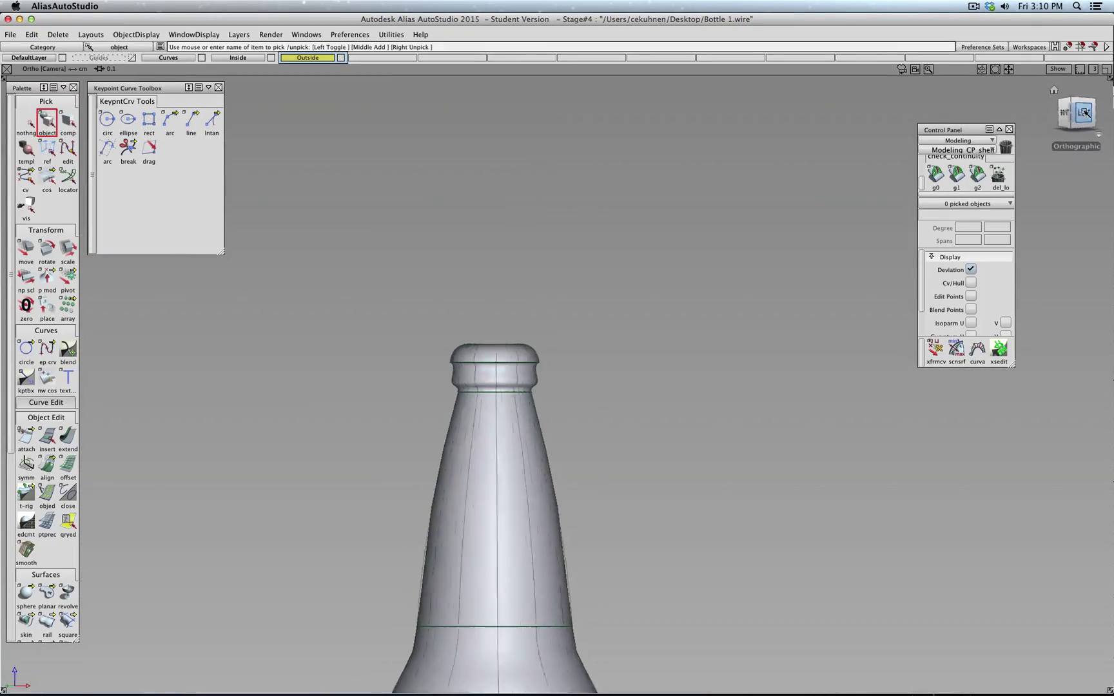
{"action": "right_click_drag", "start_coordinate": [622, 343], "coordinate": [623, 651], "text": "alt+shift"}
{"action": "middle_click_drag", "start_coordinate": [623, 651], "coordinate": [617, 343], "text": "alt+shift"}
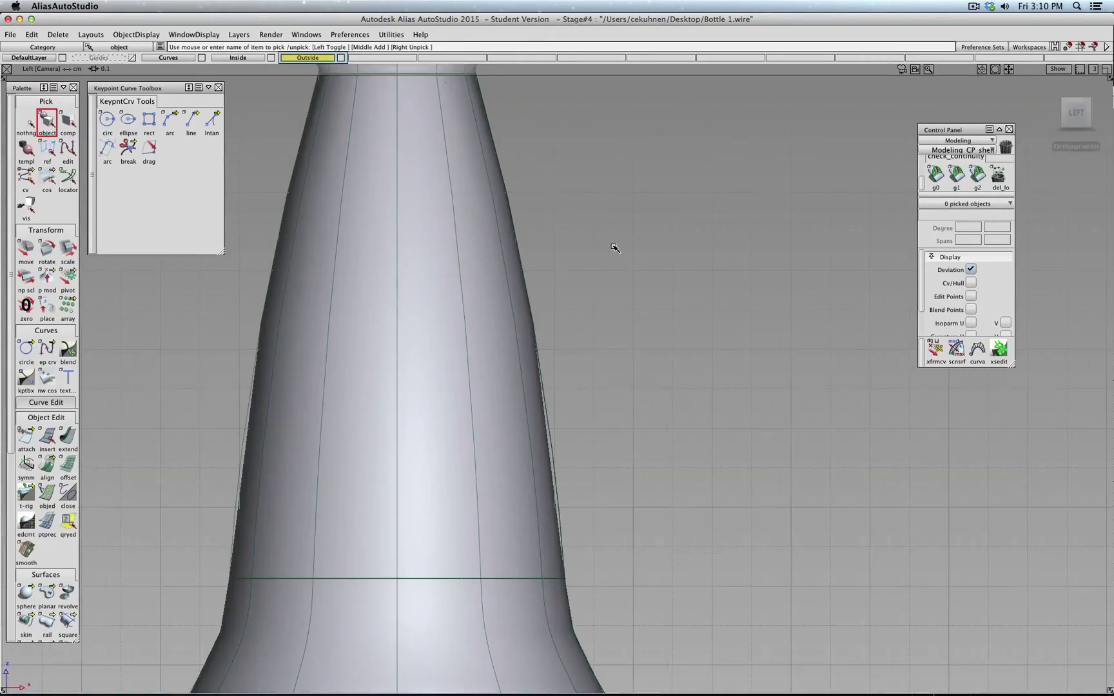
{"action": "right_click_drag", "start_coordinate": [615, 246], "coordinate": [612, 132], "text": "alt+shift"}
{"action": "middle_click_drag", "start_coordinate": [613, 132], "coordinate": [660, 375], "text": "alt+shift"}
{"action": "scroll", "coordinate": [595, 311], "scroll_direction": "up", "scroll_amount": 5}
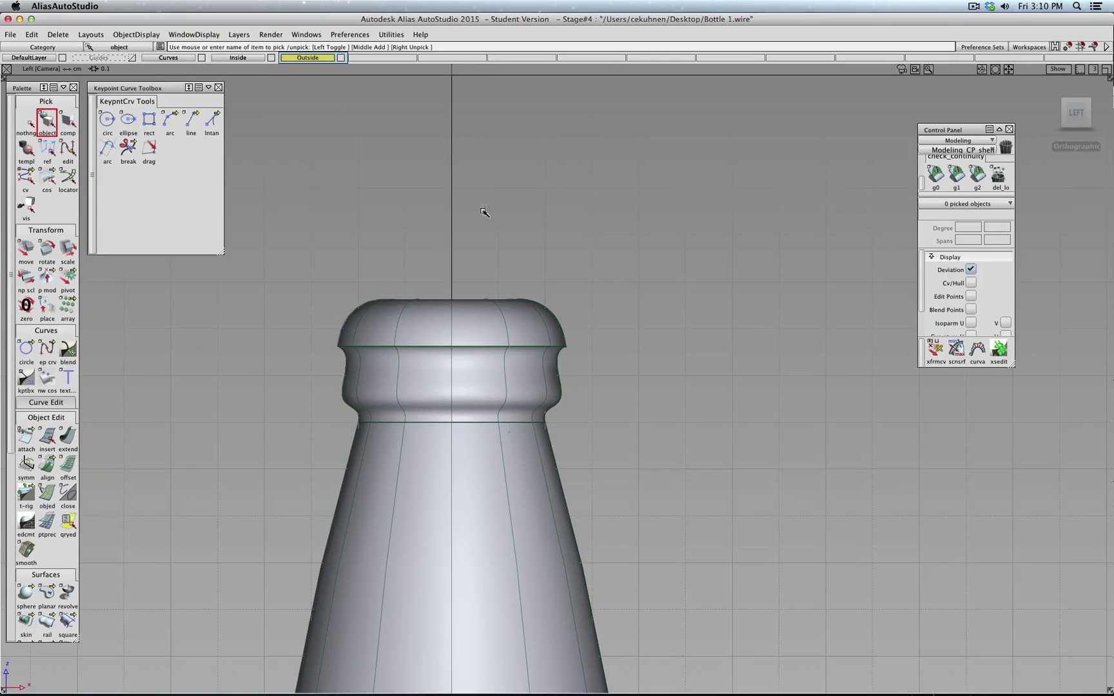
Step: Hide the Inside layer, and set the Outside layer's state to Inactive while keeping it visible
{"action": "left_click", "coordinate": [260, 59]}
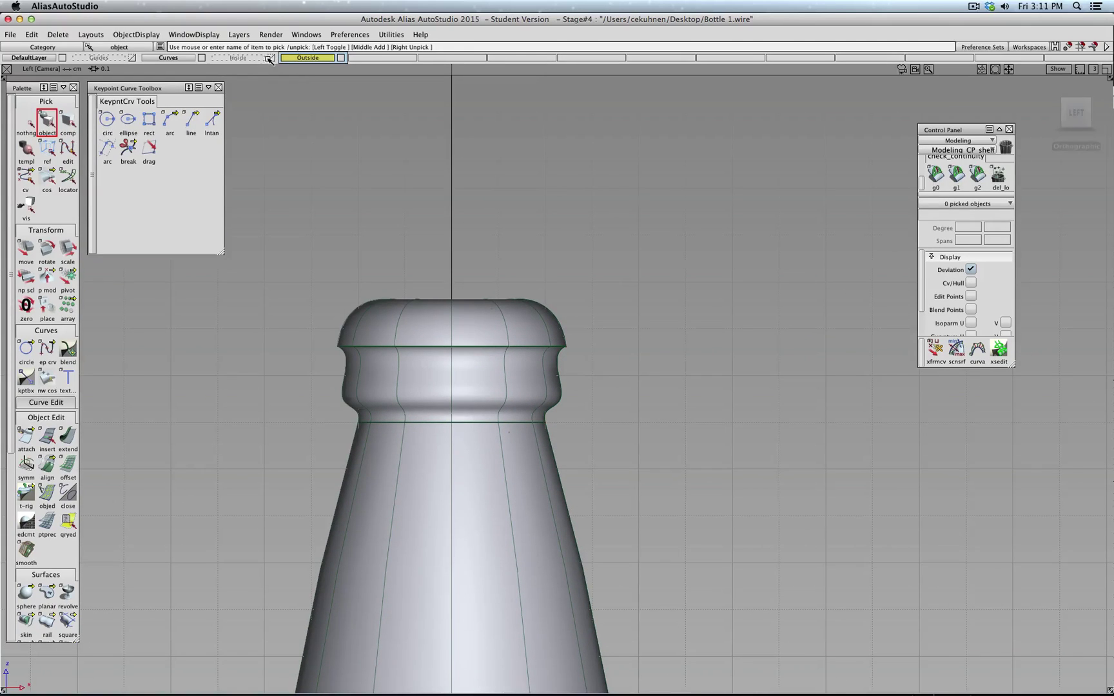
{"action": "left_click", "coordinate": [341, 58]}
{"action": "right_click", "coordinate": [306, 64]}
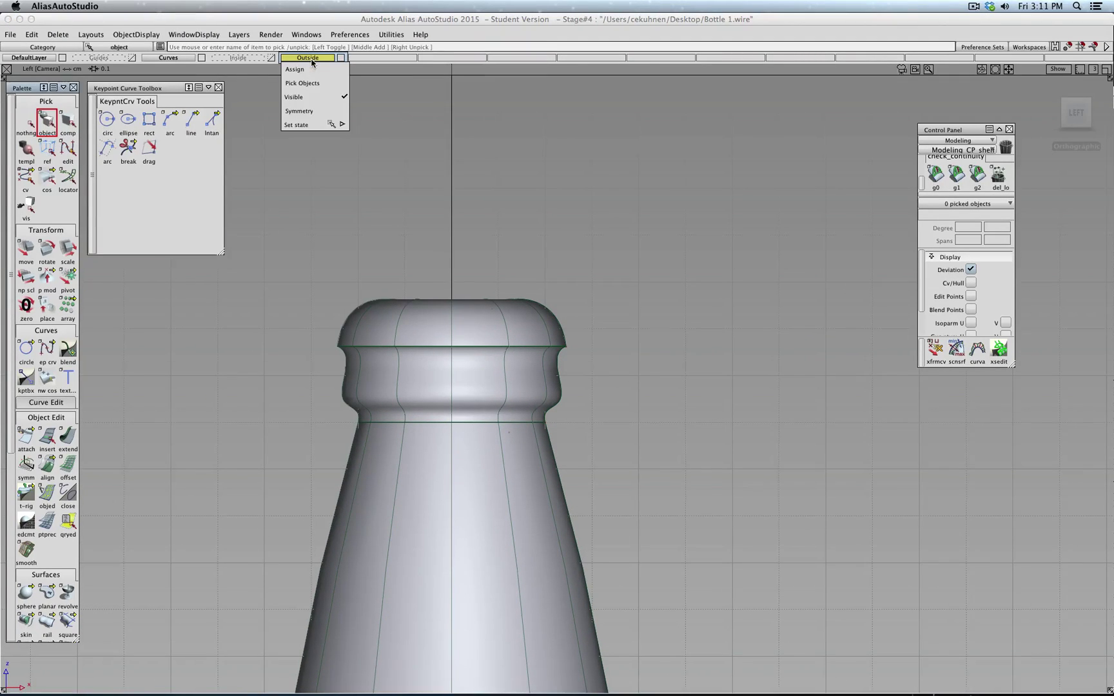
{"action": "mouse_move", "coordinate": [310, 131]}
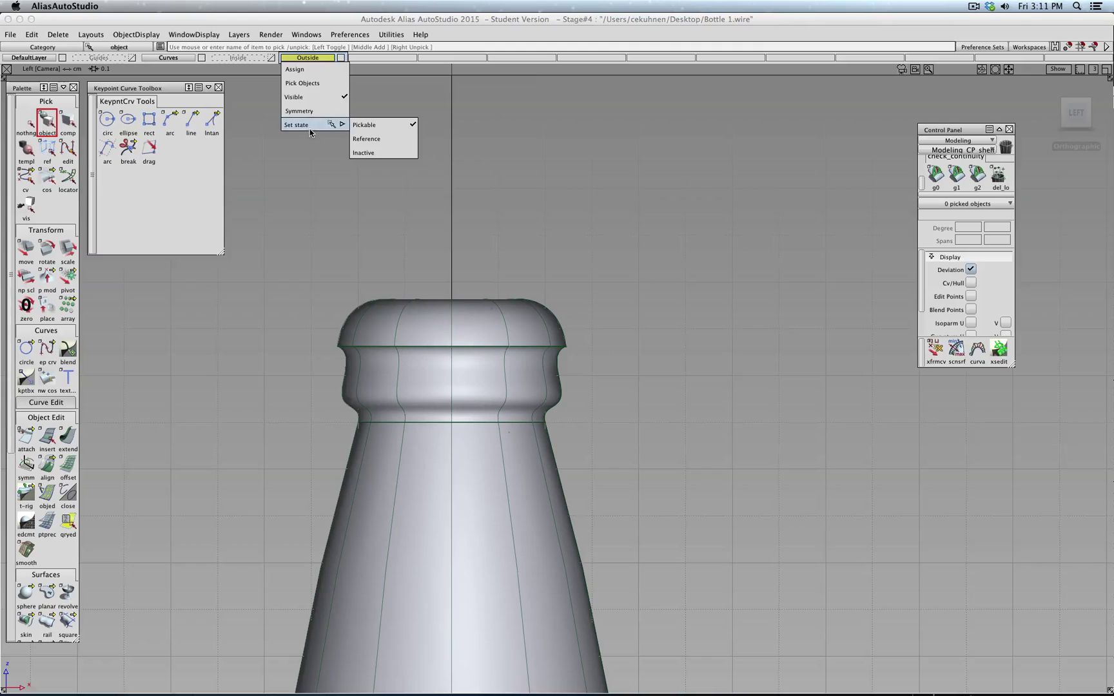
{"action": "left_click", "coordinate": [363, 153]}
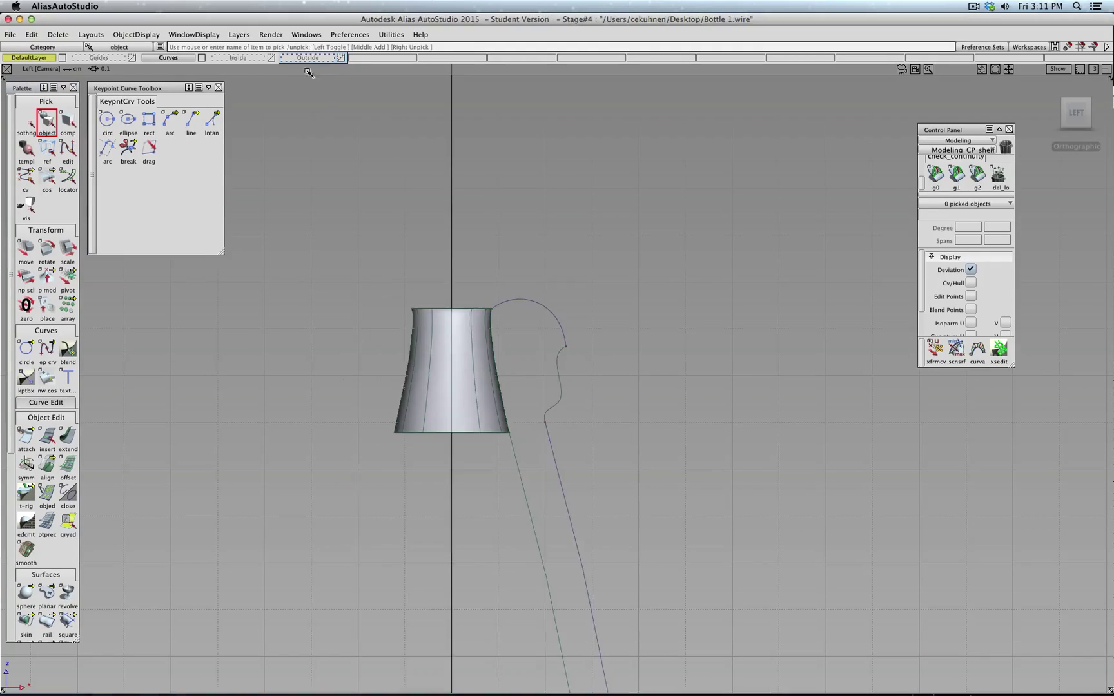
{"action": "left_click", "coordinate": [340, 59]}
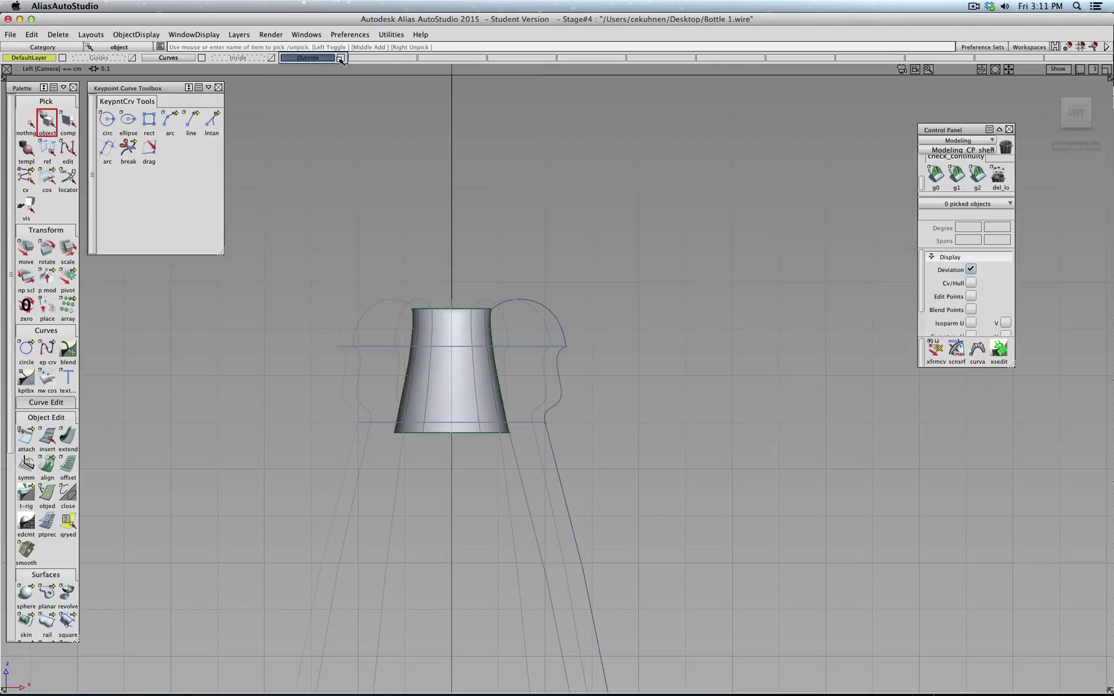
Step: Set the Outside layer's state back to Pickable
{"action": "right_click", "coordinate": [284, 58]}
{"action": "mouse_move", "coordinate": [316, 124]}
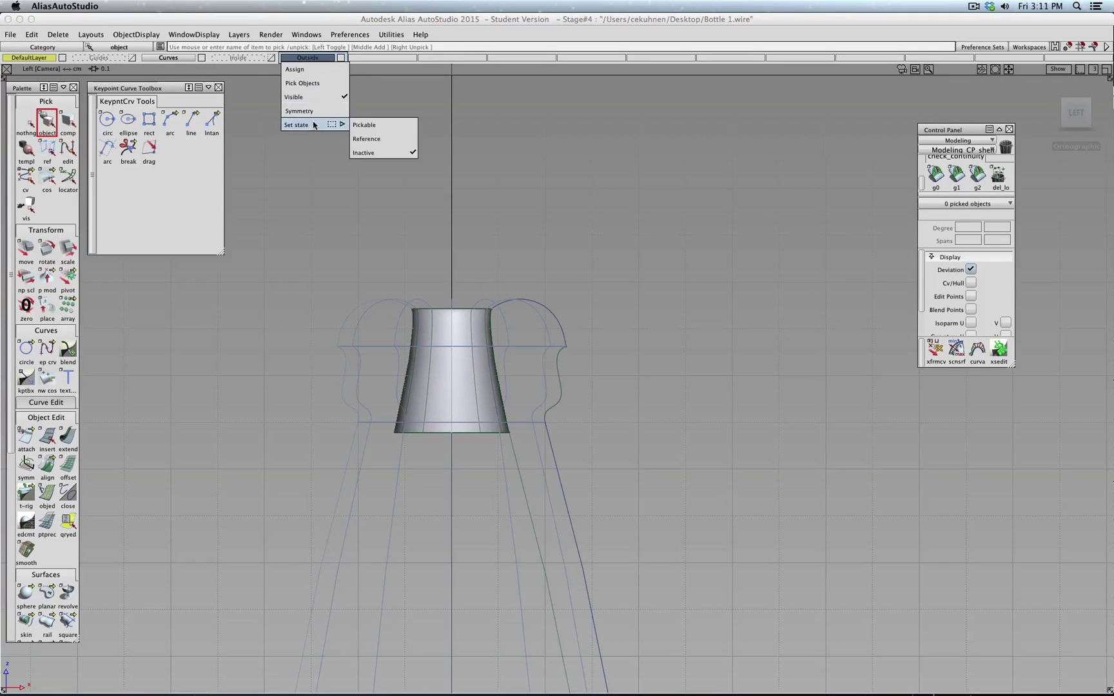
{"action": "left_click", "coordinate": [366, 124]}
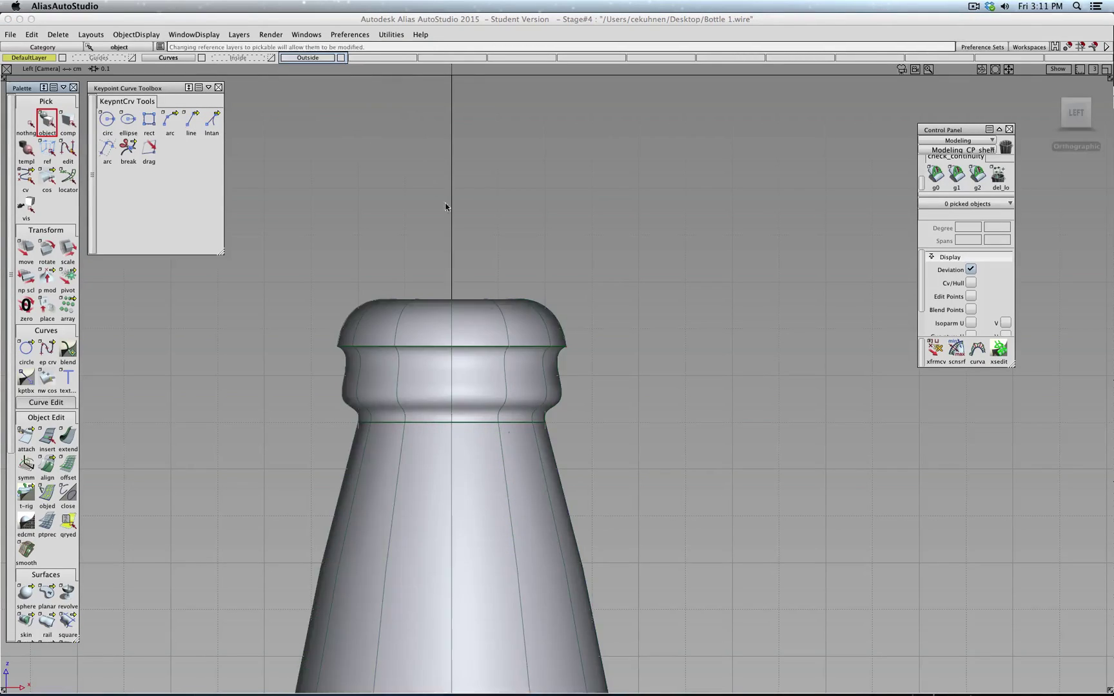
Step: Make Inside the active, visible layer and hide the Outside layer to expose the inner wall surfaces
{"action": "left_click", "coordinate": [344, 56]}
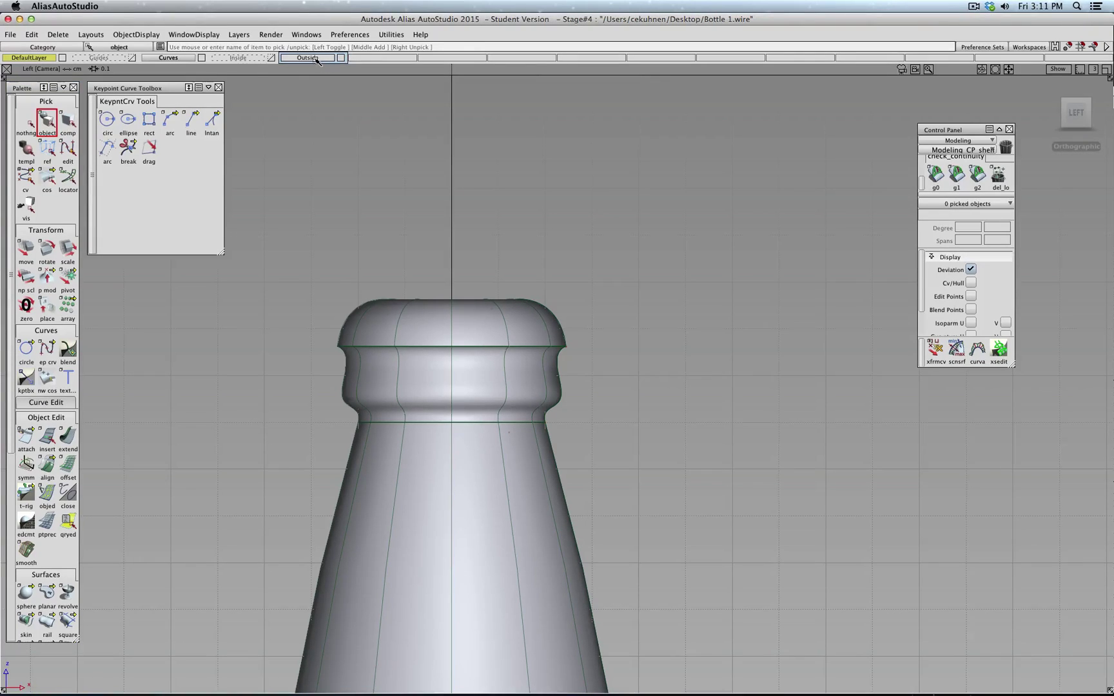
{"action": "left_click", "coordinate": [248, 58]}
{"action": "left_click", "coordinate": [342, 57]}
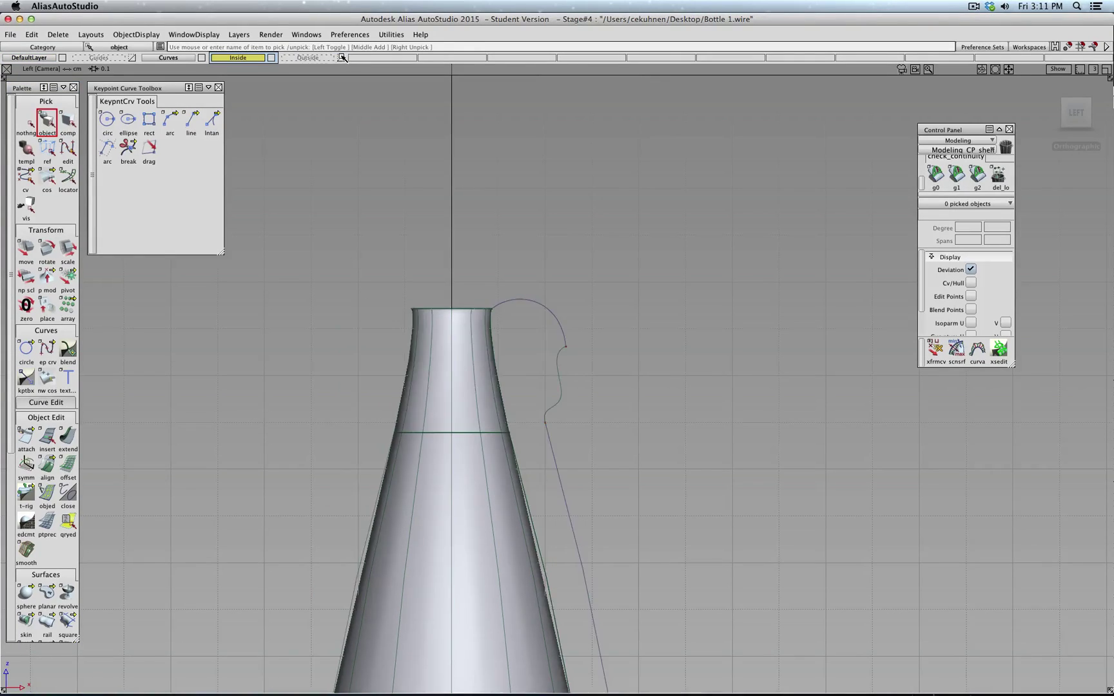
Step: Make Curves the active layer with Inside hidden, and assign the revolved inner neck surface to the Inside layer
{"action": "left_click", "coordinate": [192, 58]}
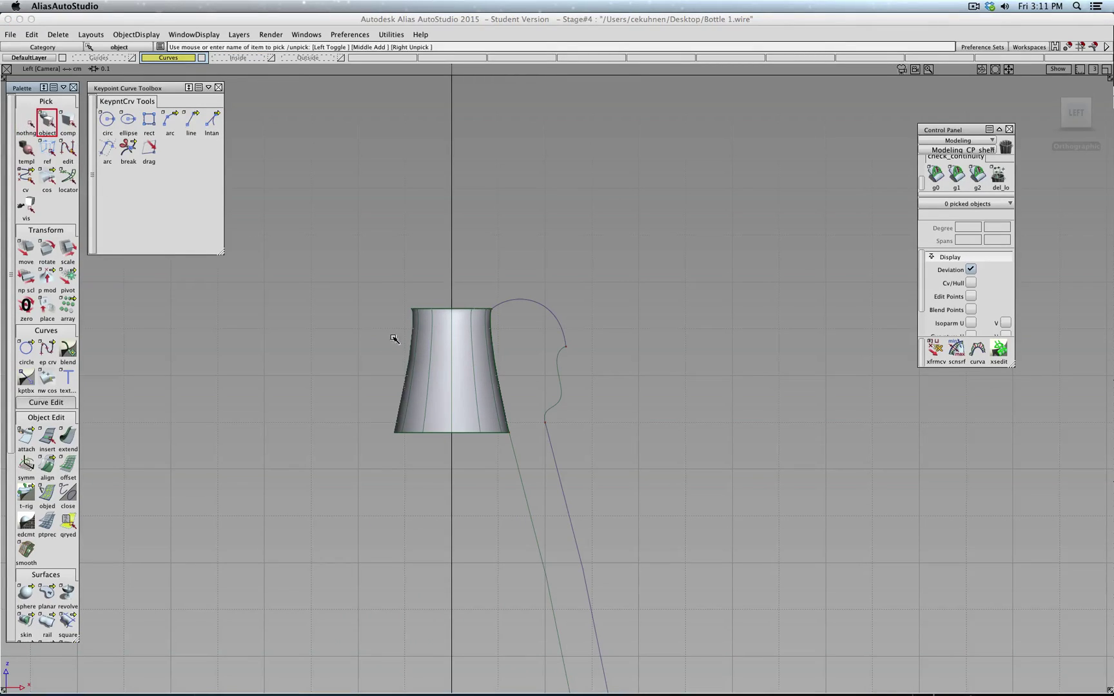
{"action": "left_click", "coordinate": [417, 342]}
{"action": "right_click", "coordinate": [242, 58]}
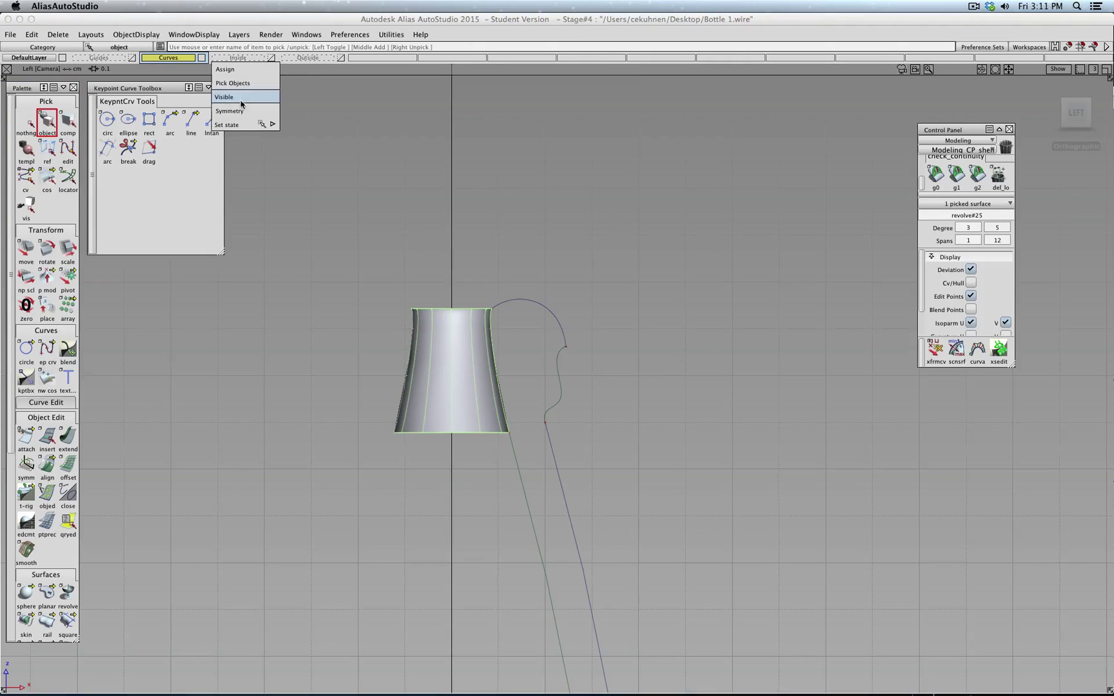
{"action": "left_click", "coordinate": [242, 70]}
Step: Toggle the Outside layer's visibility to check the layer assignments, leaving the outer bottle surfaces shown
{"action": "left_click", "coordinate": [341, 57]}
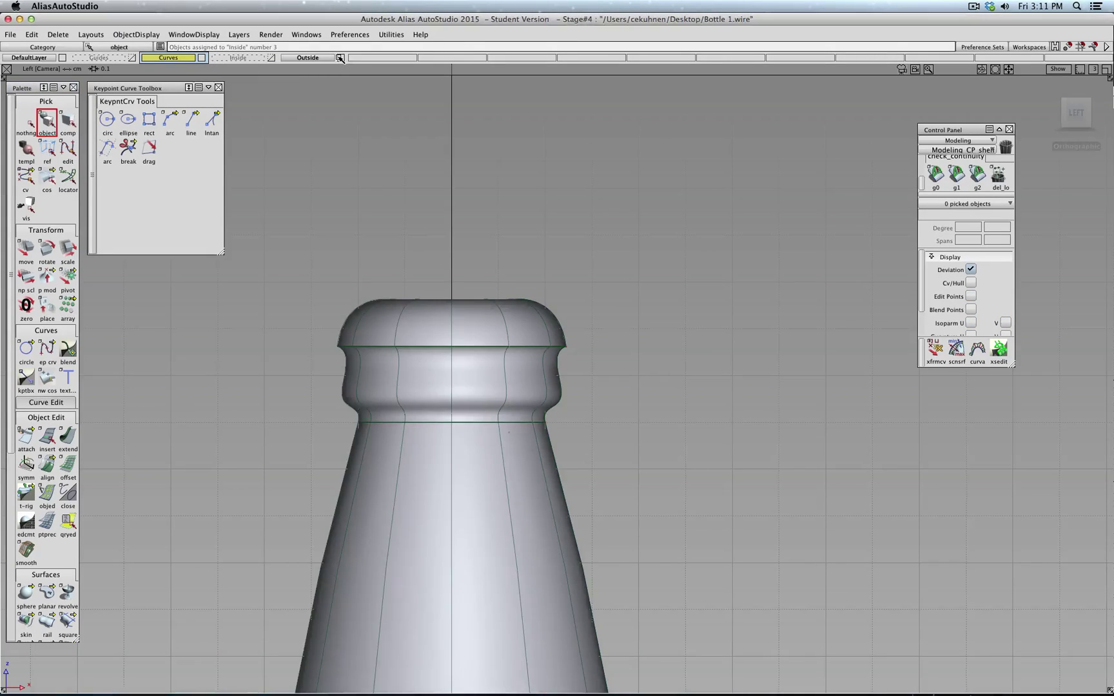
{"action": "left_click", "coordinate": [341, 57]}
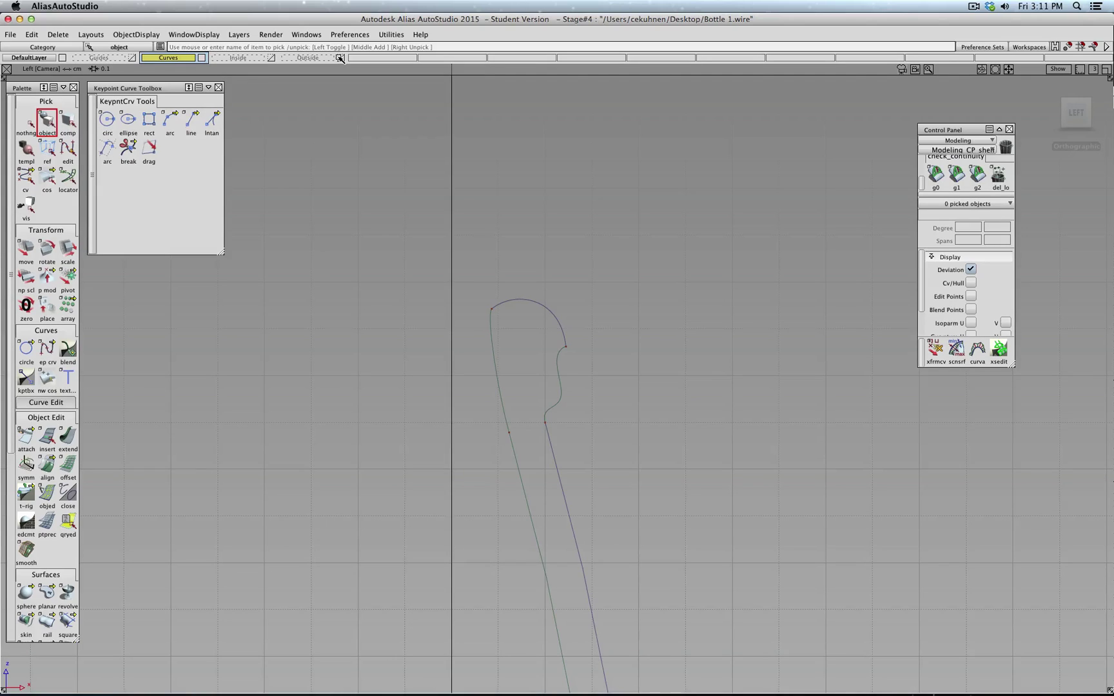
{"action": "left_click", "coordinate": [340, 57]}
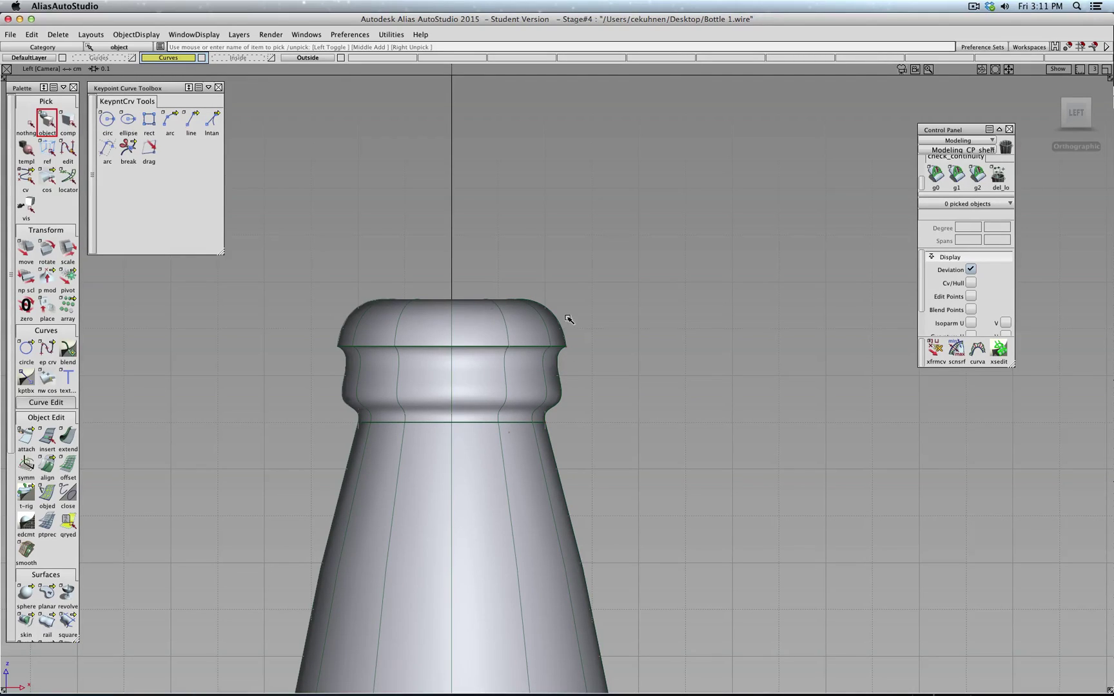
Step: Restrict component picking to curves, pick the rounded top lip profile curve, and show its control vertices and hull
{"action": "left_click", "coordinate": [68, 122]}
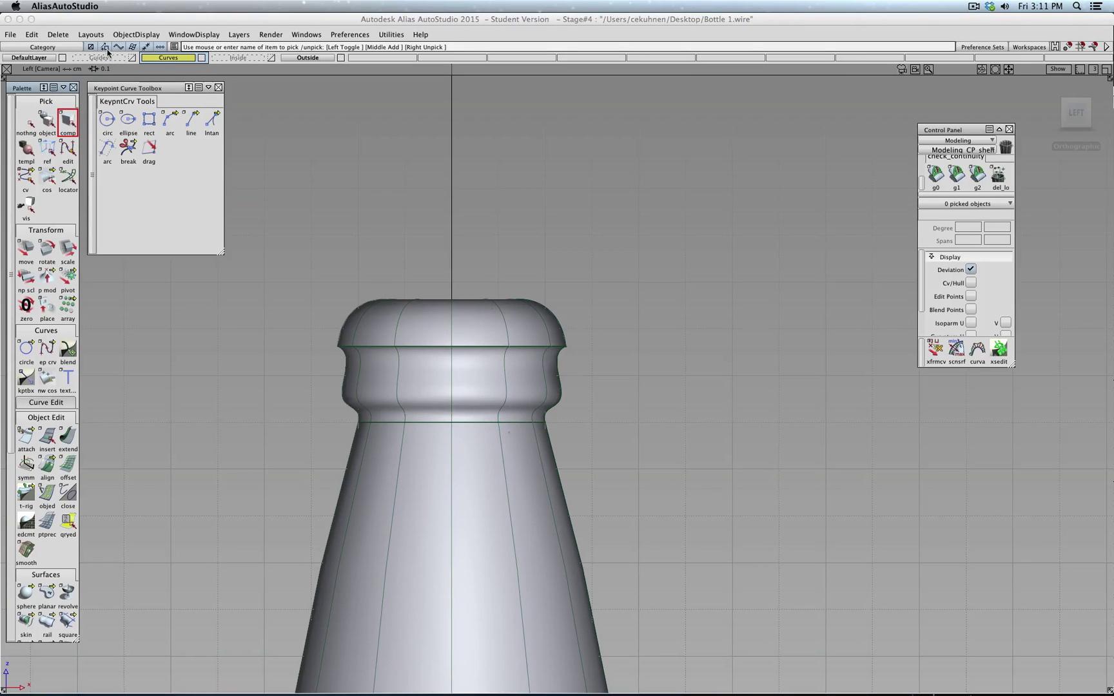
{"action": "left_click", "coordinate": [107, 49]}
{"action": "left_click", "coordinate": [96, 44]}
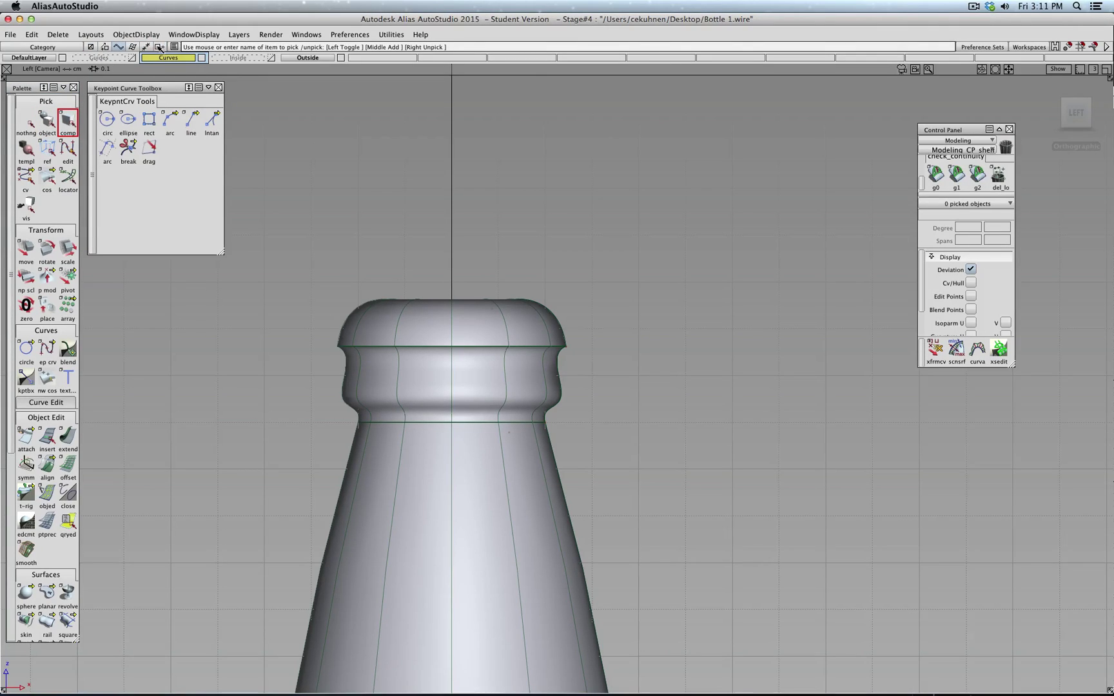
{"action": "left_click", "coordinate": [551, 313]}
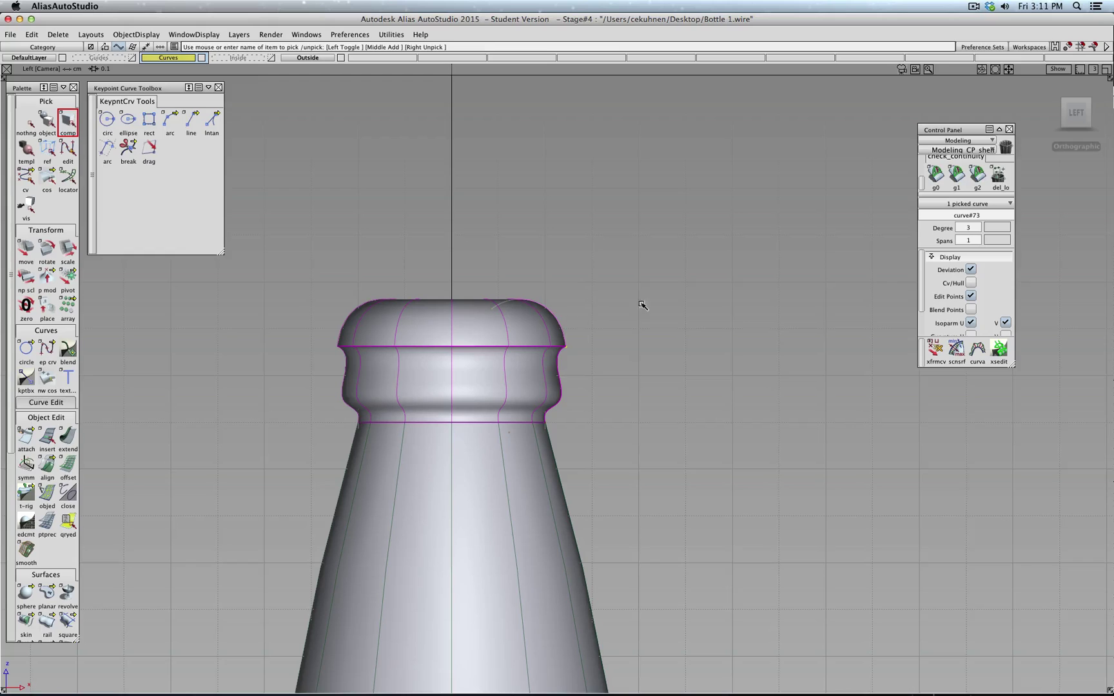
{"action": "left_click", "coordinate": [972, 283]}
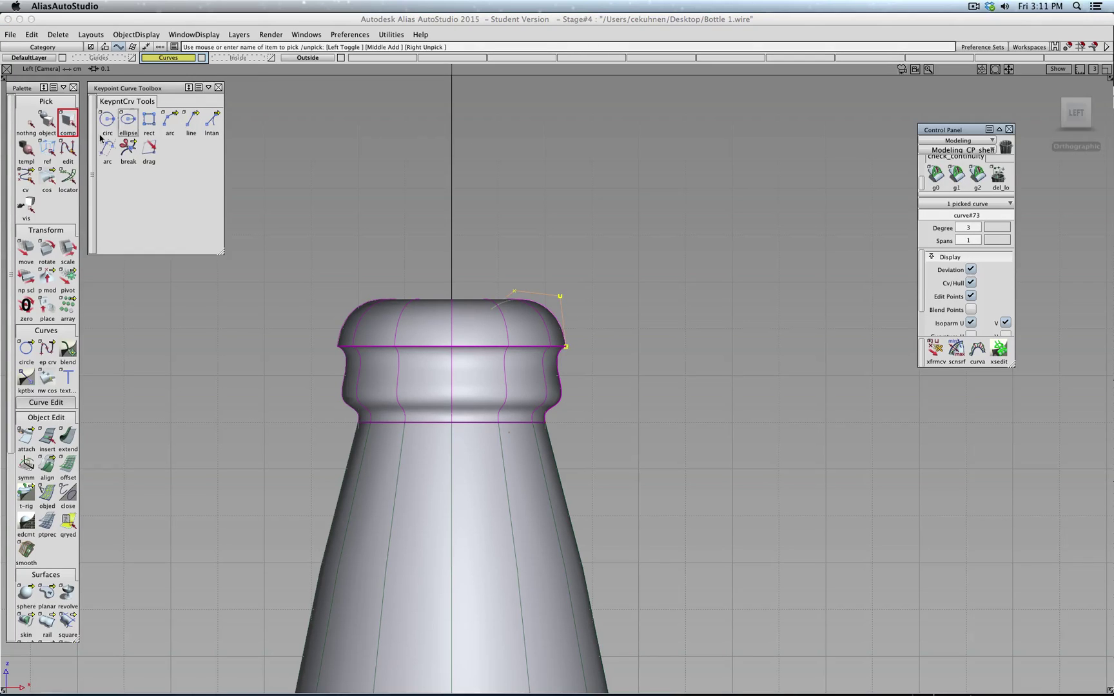
Step: Move the two outer control vertices of the lip curve slightly inward to narrow the lip
{"action": "key", "text": "F9"}
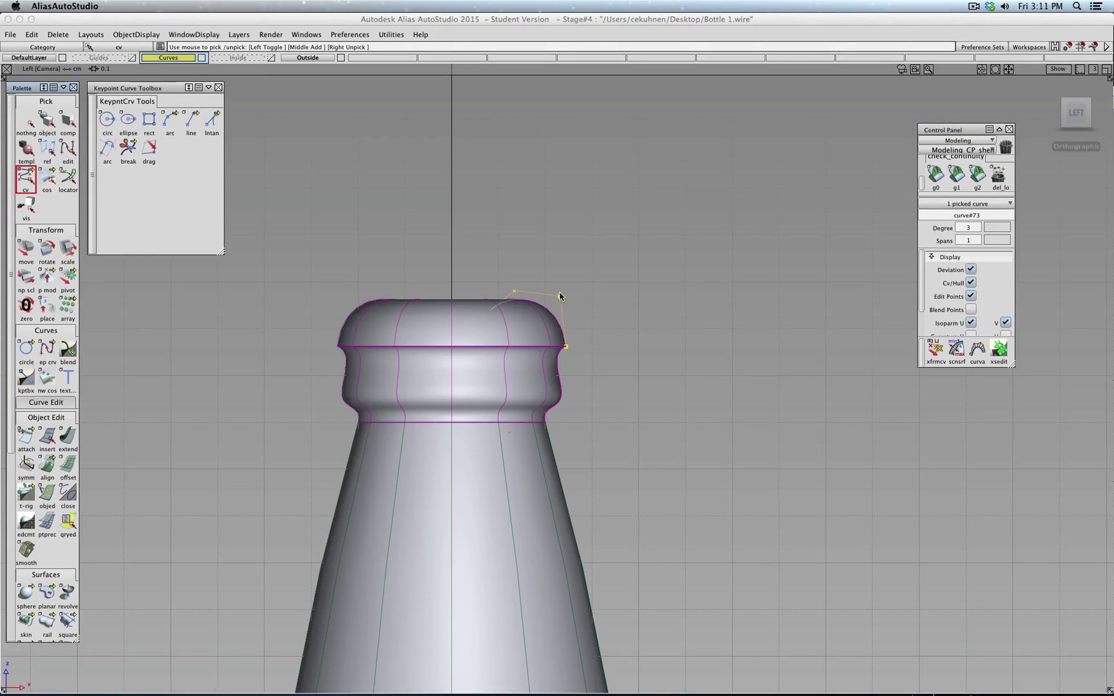
{"action": "left_click", "coordinate": [559, 295]}
{"action": "left_click_drag", "start_coordinate": [637, 314], "coordinate": [554, 306], "text": "ctrl+shift"}
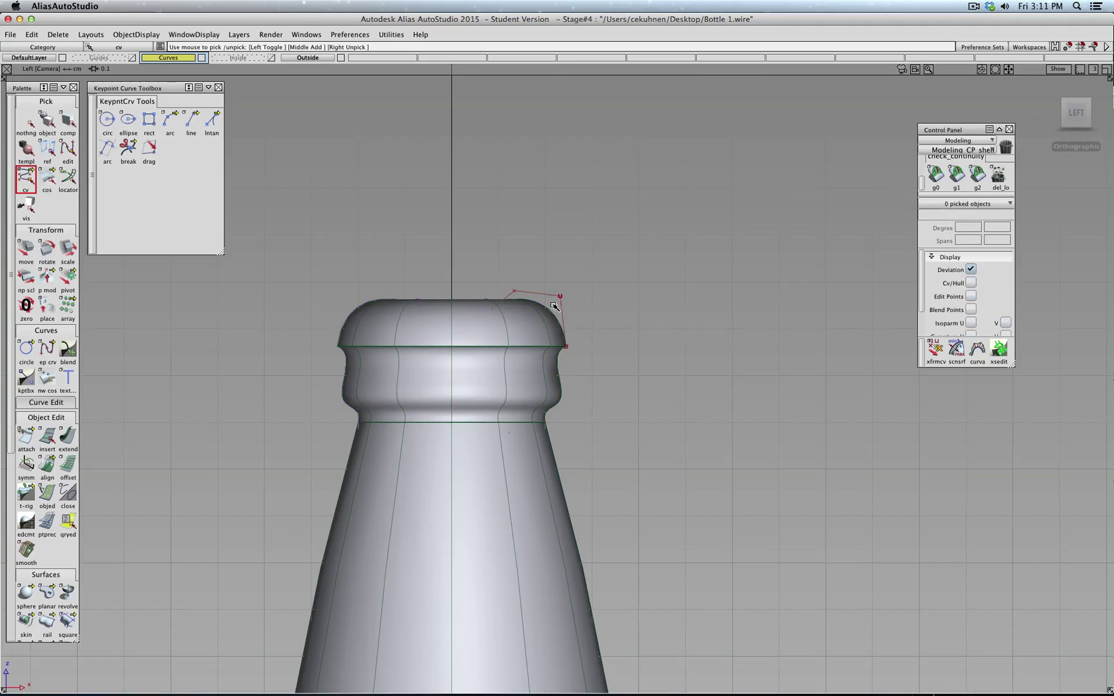
{"action": "left_click", "coordinate": [560, 297]}
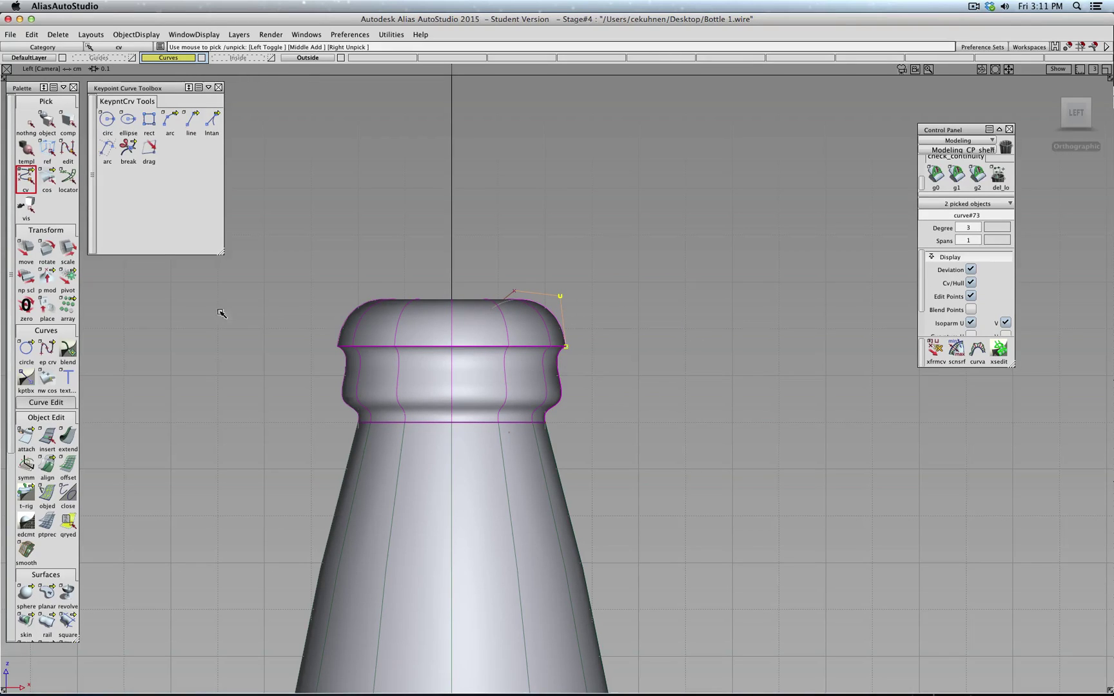
{"action": "left_click", "coordinate": [26, 249]}
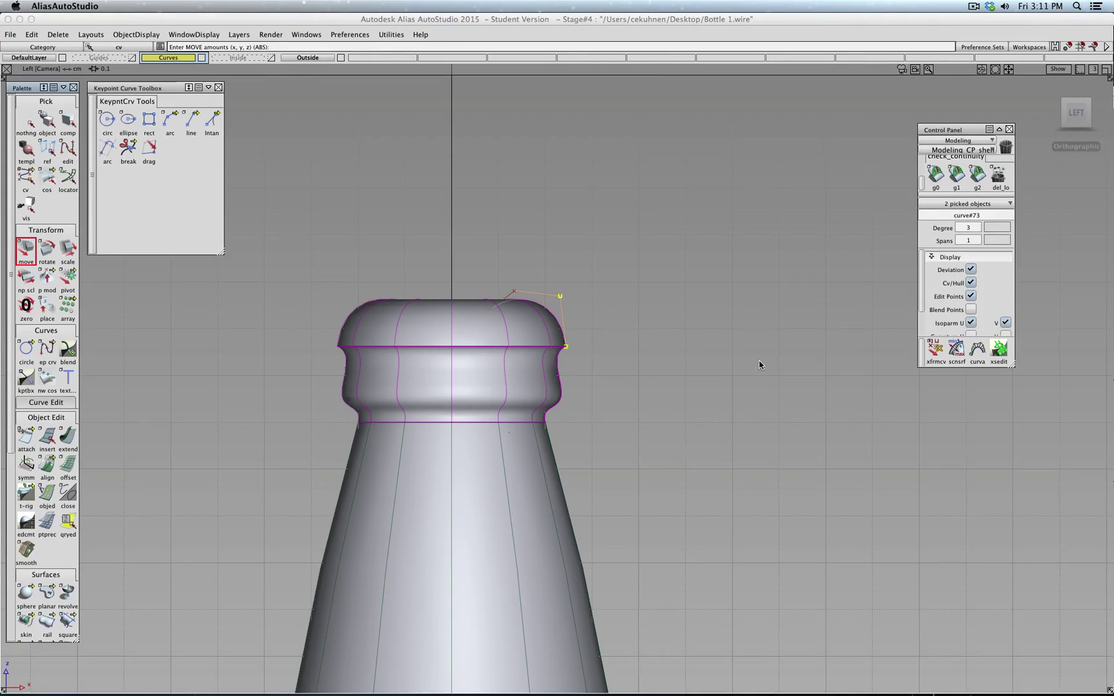
{"action": "mouse_move", "coordinate": [770, 363]}
{"action": "left_mouse_down"}
{"action": "mouse_move", "coordinate": [741, 363]}
{"action": "mouse_move", "coordinate": [754, 363]}
{"action": "left_mouse_up"}
{"action": "middle_click_drag", "start_coordinate": [755, 362], "coordinate": [761, 362]}
Step: Lower the two upper control vertices of the lip curve to reduce the height of the rim's top
{"action": "left_click", "coordinate": [515, 291]}
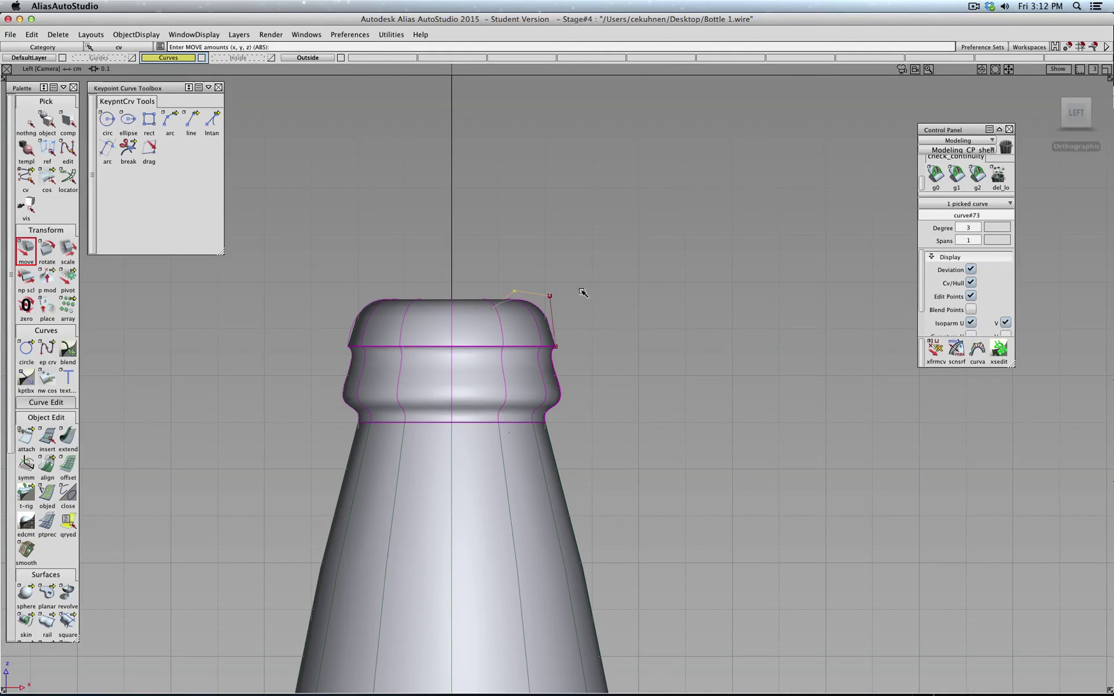
{"action": "middle_click_drag", "start_coordinate": [583, 293], "coordinate": [581, 284]}
{"action": "left_click", "coordinate": [552, 297]}
{"action": "right_click_drag", "start_coordinate": [607, 287], "coordinate": [608, 301]}
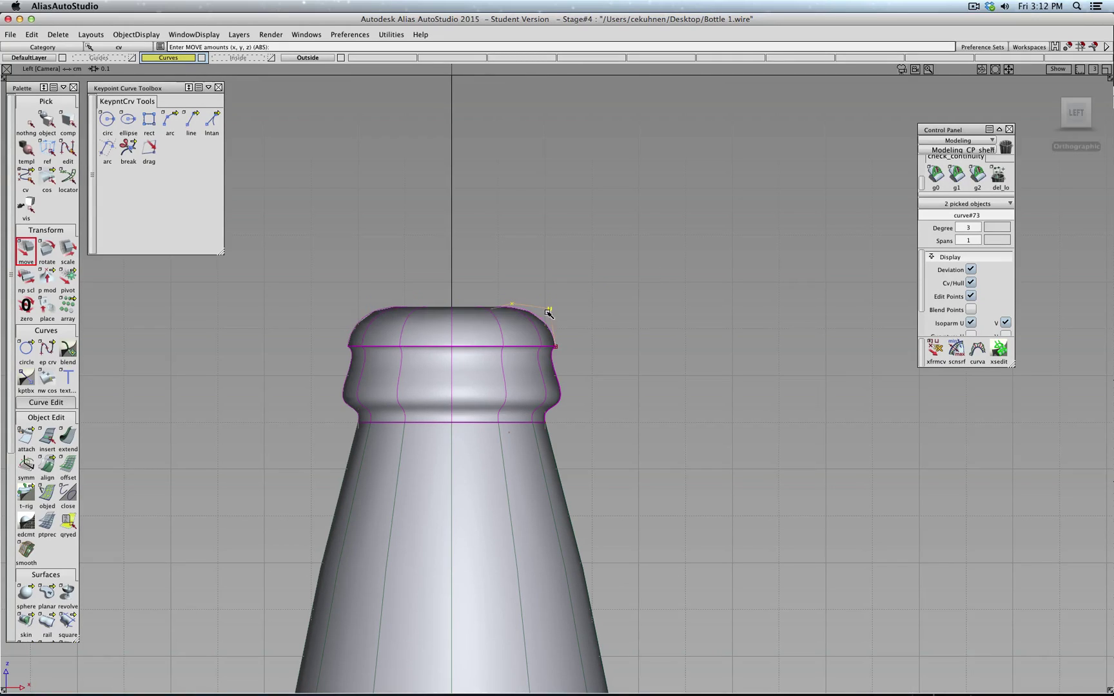
Step: Move the lip curve's inner upper control vertex outward and slightly up to flatten the top of the lip
{"action": "left_click", "coordinate": [512, 307]}
{"action": "left_click", "coordinate": [512, 308]}
{"action": "left_click", "coordinate": [550, 310]}
{"action": "middle_click_drag", "start_coordinate": [578, 312], "coordinate": [594, 308]}
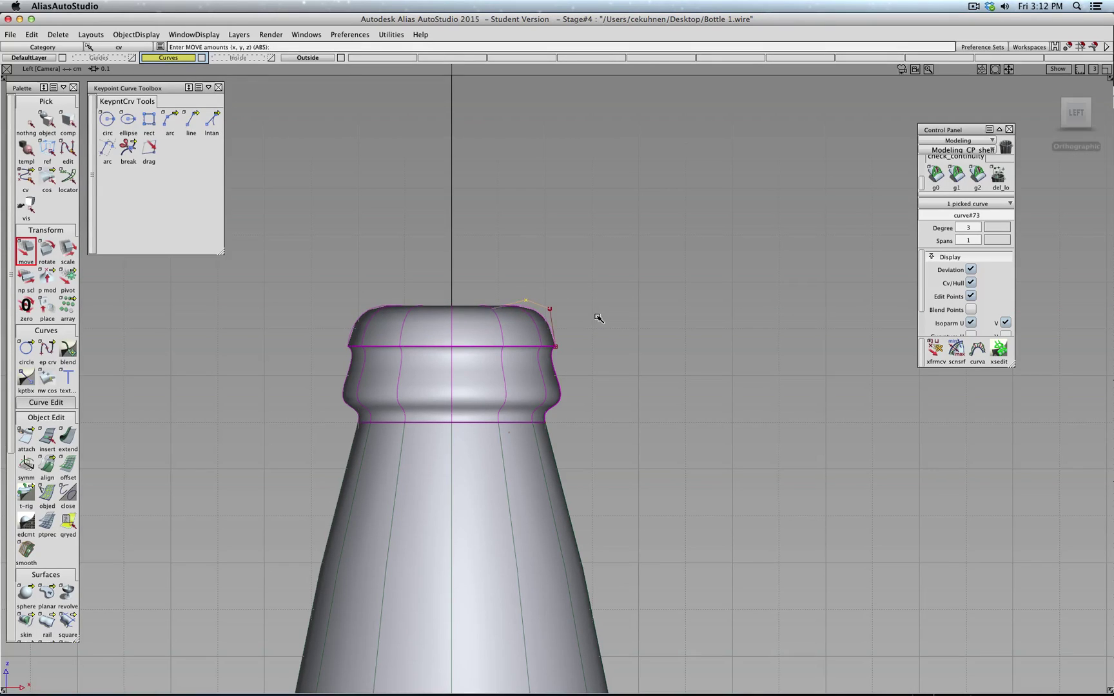
Step: Pick the lower rim profile curve below the lip and show its control vertices and hull
{"action": "mouse_move", "coordinate": [592, 360]}
{"action": "left_mouse_down", "text": "ctrl+shift"}
{"action": "mouse_move", "coordinate": [593, 345]}
{"action": "mouse_move", "coordinate": [589, 386]}
{"action": "mouse_move", "coordinate": [577, 355]}
{"action": "left_mouse_up", "text": "ctrl+shift"}
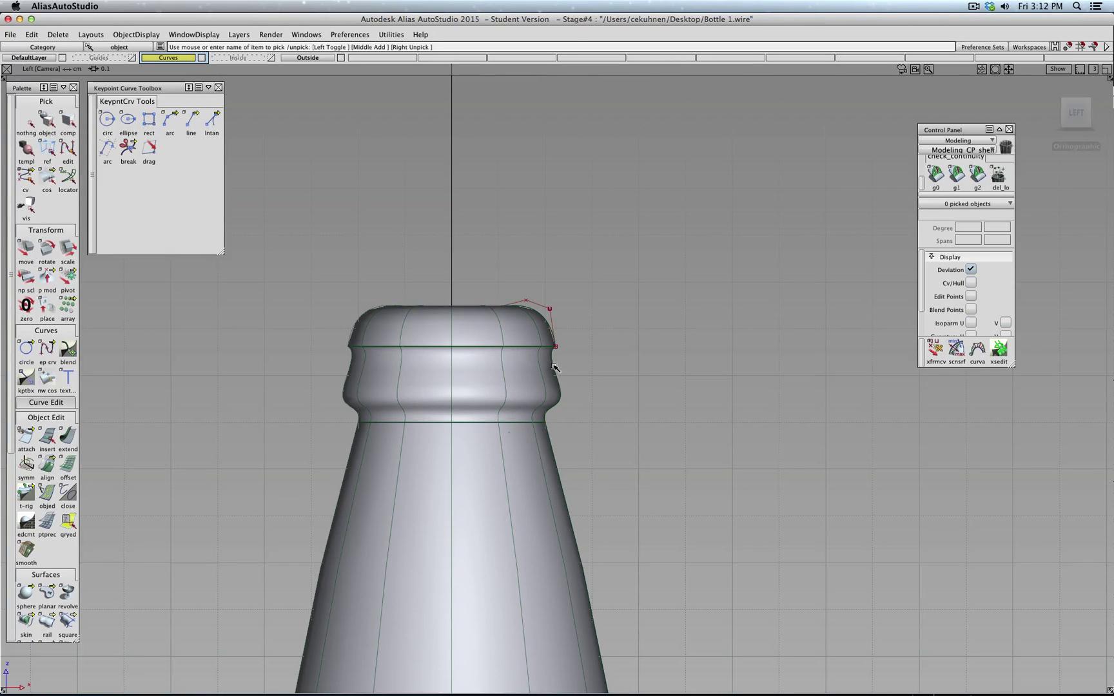
{"action": "left_click", "coordinate": [555, 368]}
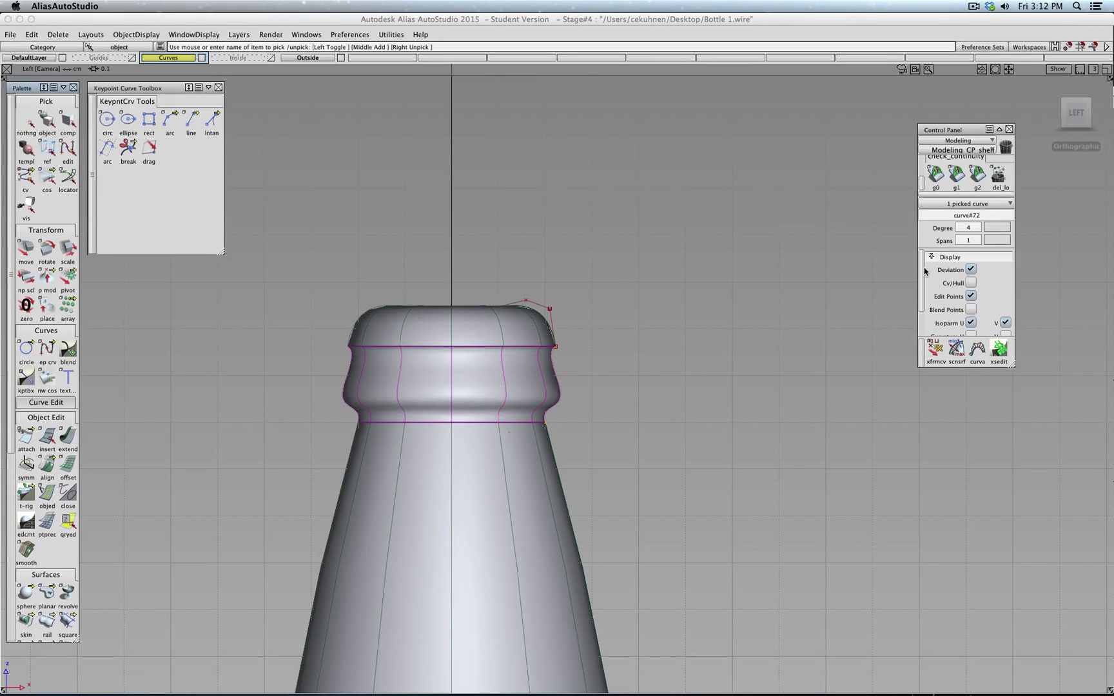
{"action": "left_click", "coordinate": [971, 283]}
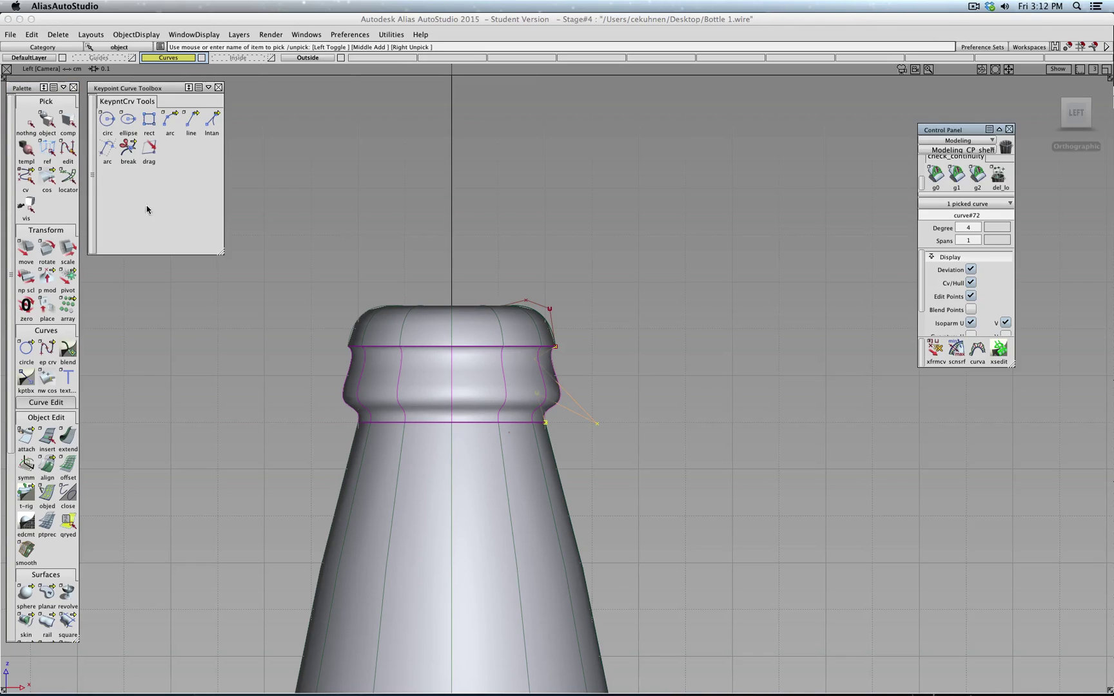
Step: Move the middle control vertices of the lower rim curve inward to slim the bulge below the lip
{"action": "left_click", "coordinate": [28, 123]}
{"action": "mouse_move", "coordinate": [678, 327]}
{"action": "right_mouse_down", "text": "ctrl+shift"}
{"action": "mouse_move", "coordinate": [685, 300]}
{"action": "mouse_move", "coordinate": [681, 328]}
{"action": "right_mouse_up", "text": "ctrl+shift"}
{"action": "left_click_drag", "start_coordinate": [684, 332], "coordinate": [685, 315], "text": "ctrl+shift"}
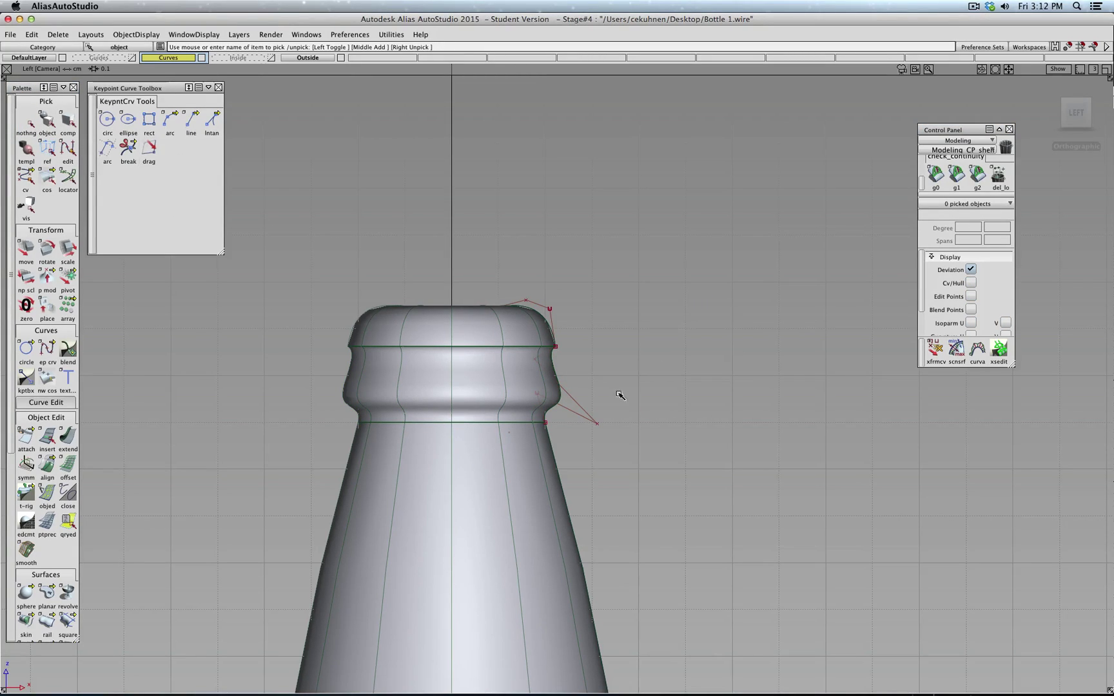
{"action": "left_click_drag", "start_coordinate": [649, 386], "coordinate": [586, 431], "text": "ctrl+shift"}
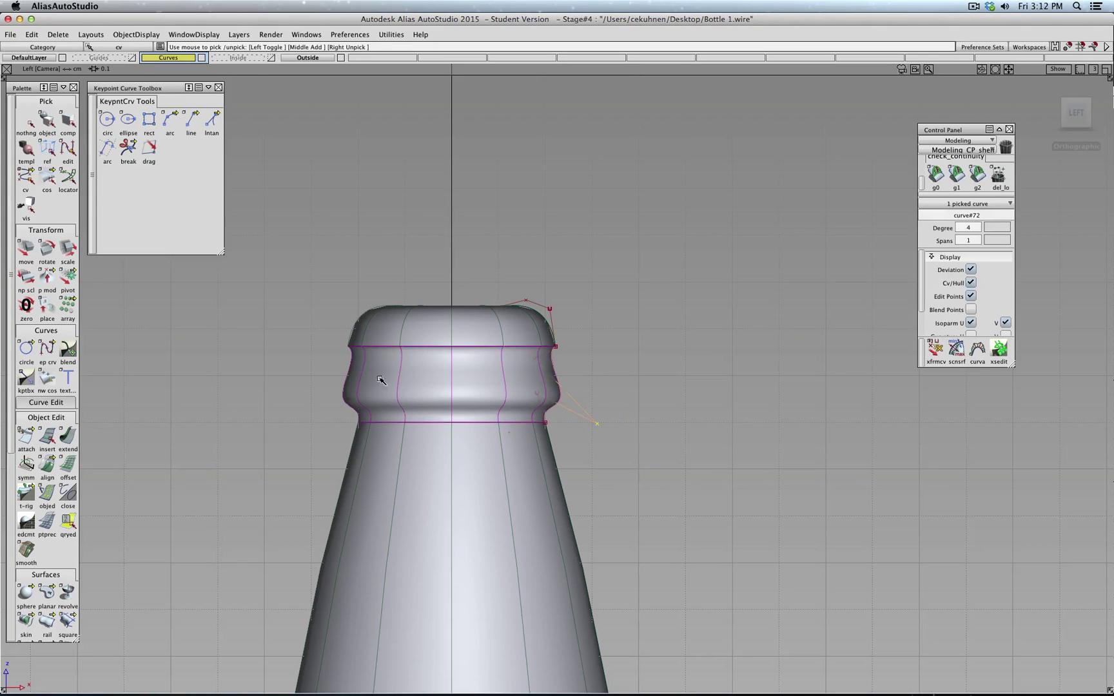
{"action": "left_click", "coordinate": [29, 267]}
{"action": "left_click_drag", "start_coordinate": [747, 435], "coordinate": [710, 434]}
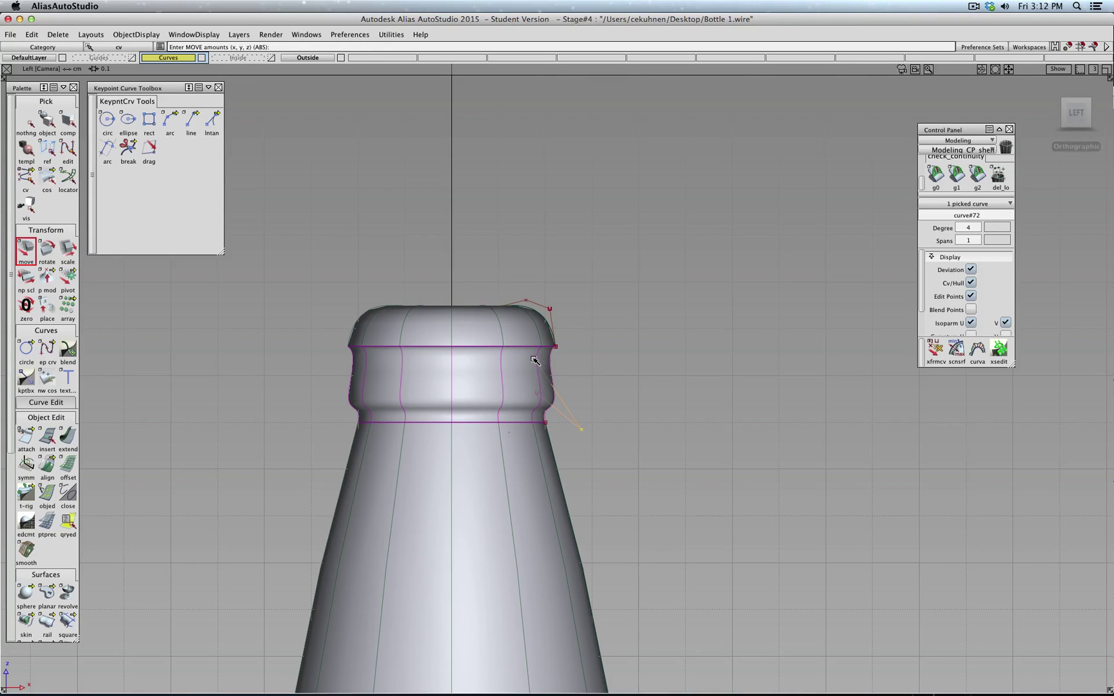
{"action": "left_click_drag", "start_coordinate": [727, 381], "coordinate": [723, 380]}
{"action": "left_click_drag", "start_coordinate": [725, 380], "coordinate": [713, 376]}
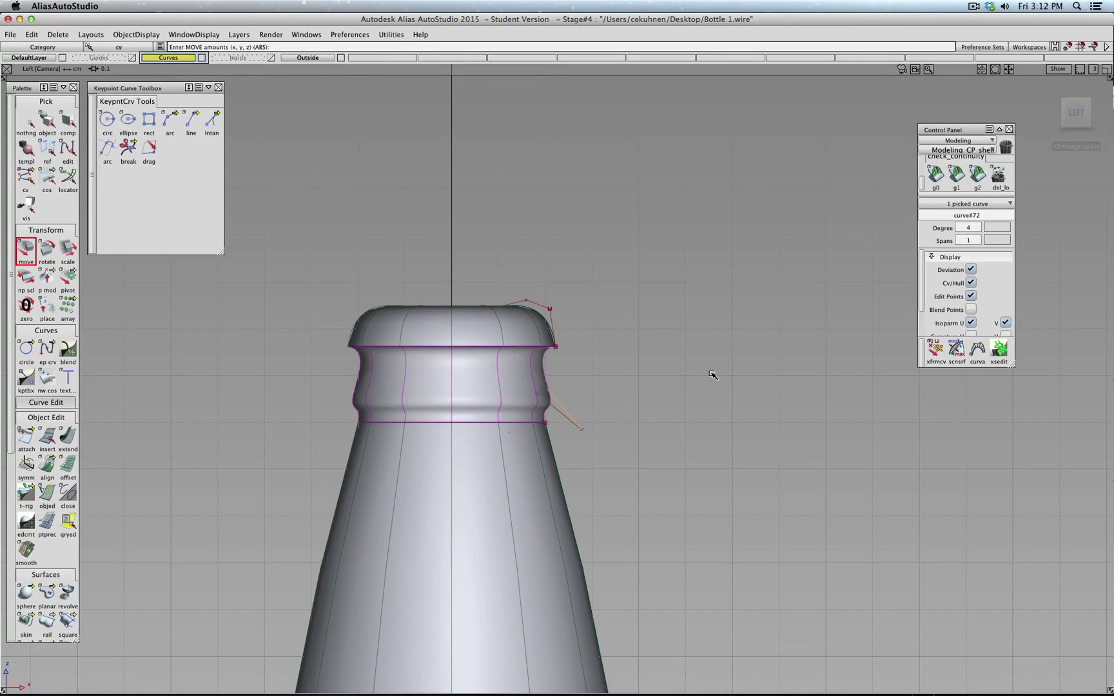
Step: Reposition the lower rim curve's interior control vertices individually to refine the concave groove and the bulge below it
{"action": "left_click", "coordinate": [583, 428]}
{"action": "left_click_drag", "start_coordinate": [599, 414], "coordinate": [663, 395]}
{"action": "left_click", "coordinate": [538, 392]}
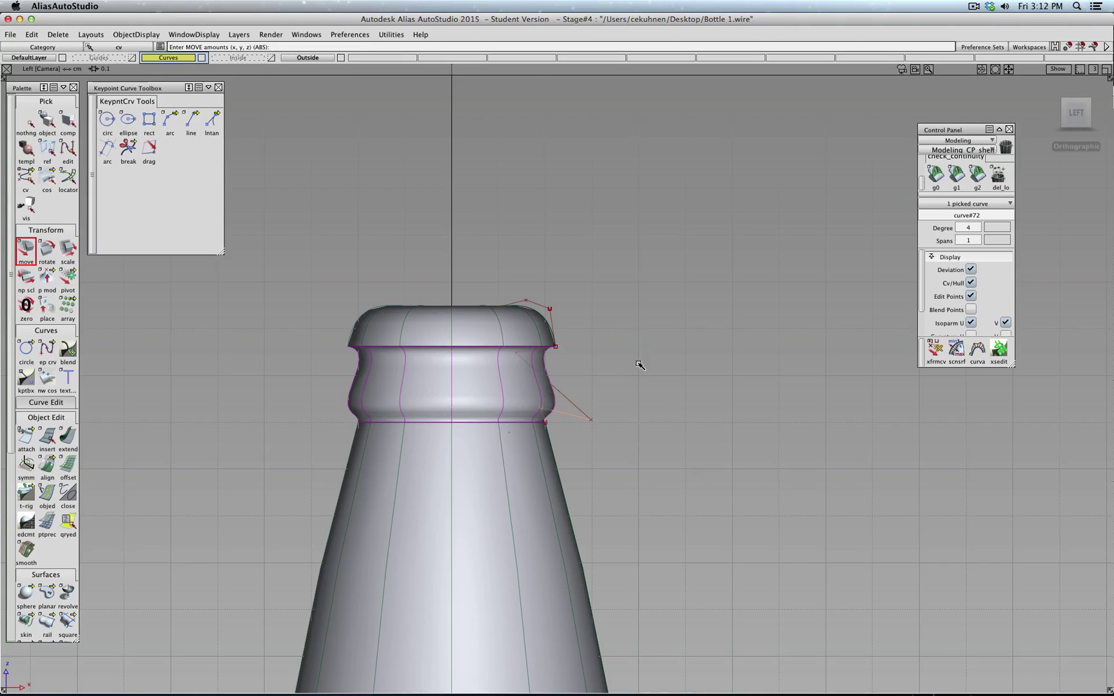
{"action": "left_click", "coordinate": [517, 353]}
{"action": "left_click_drag", "start_coordinate": [584, 358], "coordinate": [586, 365]}
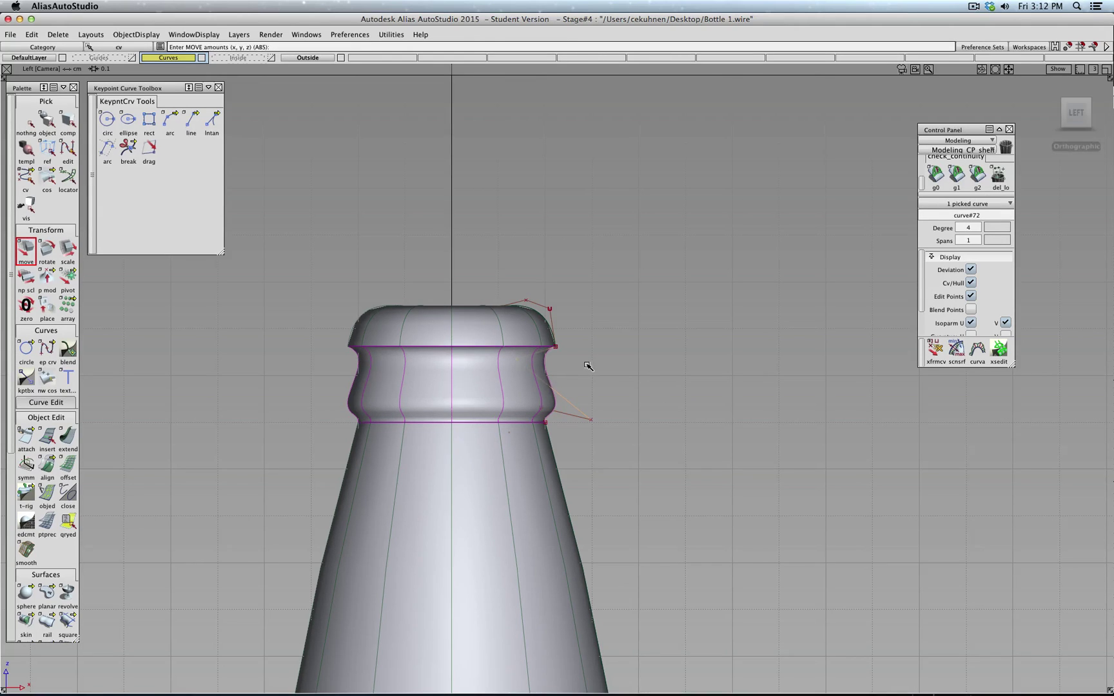
Step: Clear the selection and examine the whole bottle from the left view and a rotated orthographic view
{"action": "left_click", "coordinate": [28, 123]}
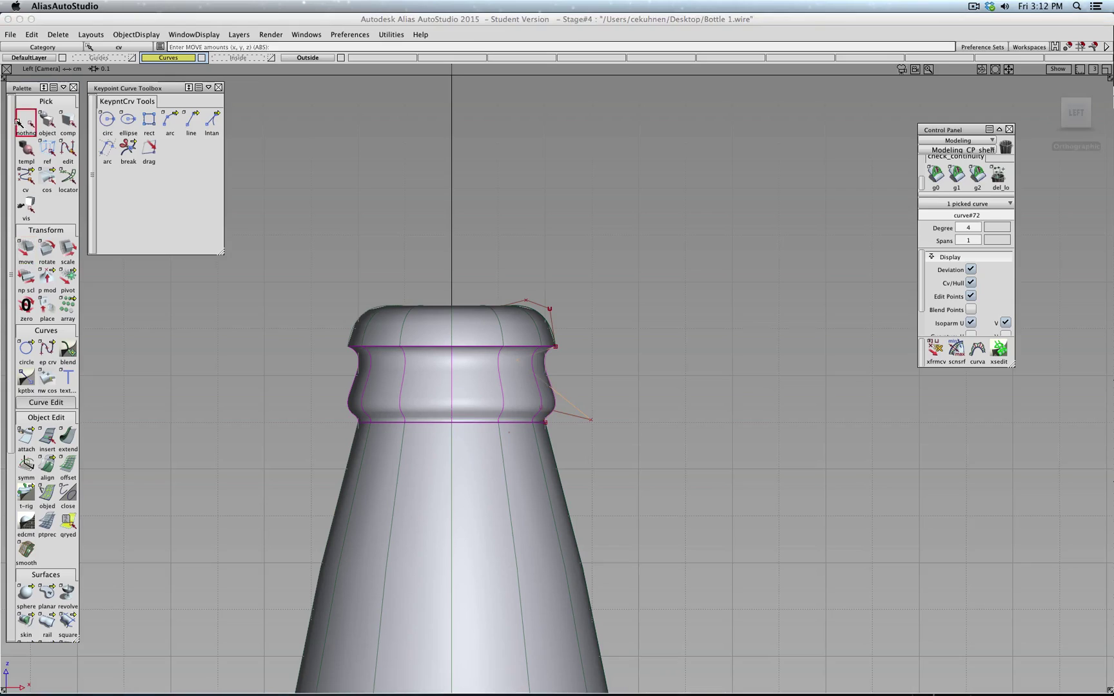
{"action": "left_click", "coordinate": [48, 122]}
{"action": "right_click_drag", "start_coordinate": [646, 393], "coordinate": [740, 352], "text": "shift+super"}
{"action": "middle_click_drag", "start_coordinate": [741, 353], "coordinate": [733, 311], "text": "shift+super"}
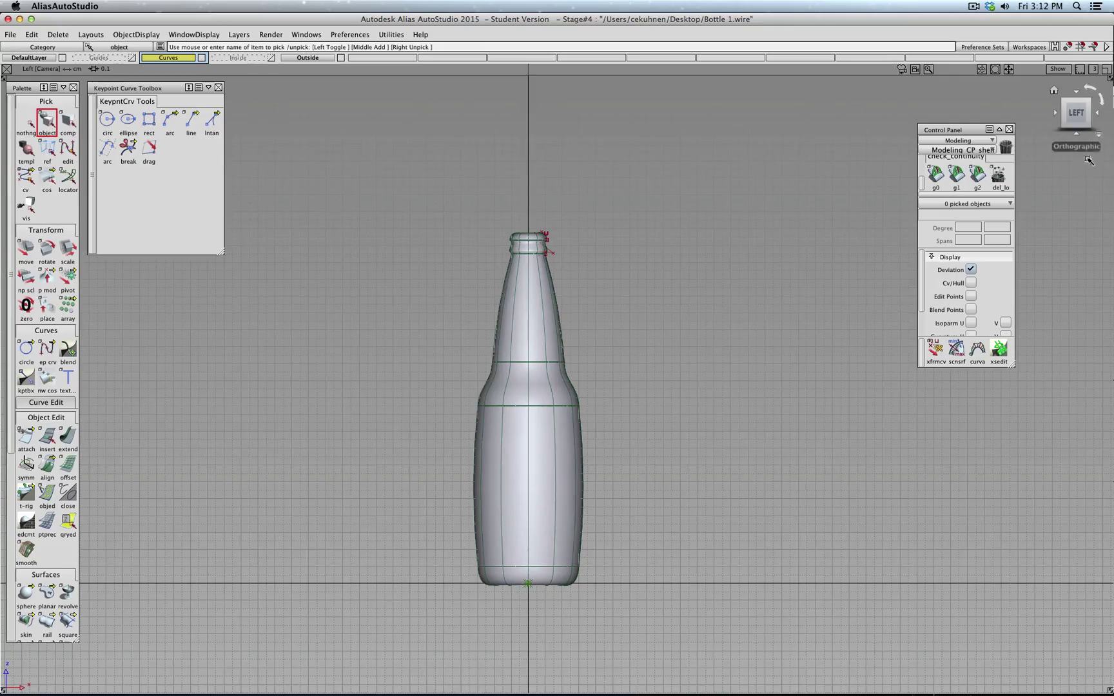
{"action": "left_click", "coordinate": [1090, 119]}
{"action": "left_click_drag", "start_coordinate": [1004, 183], "coordinate": [902, 141]}
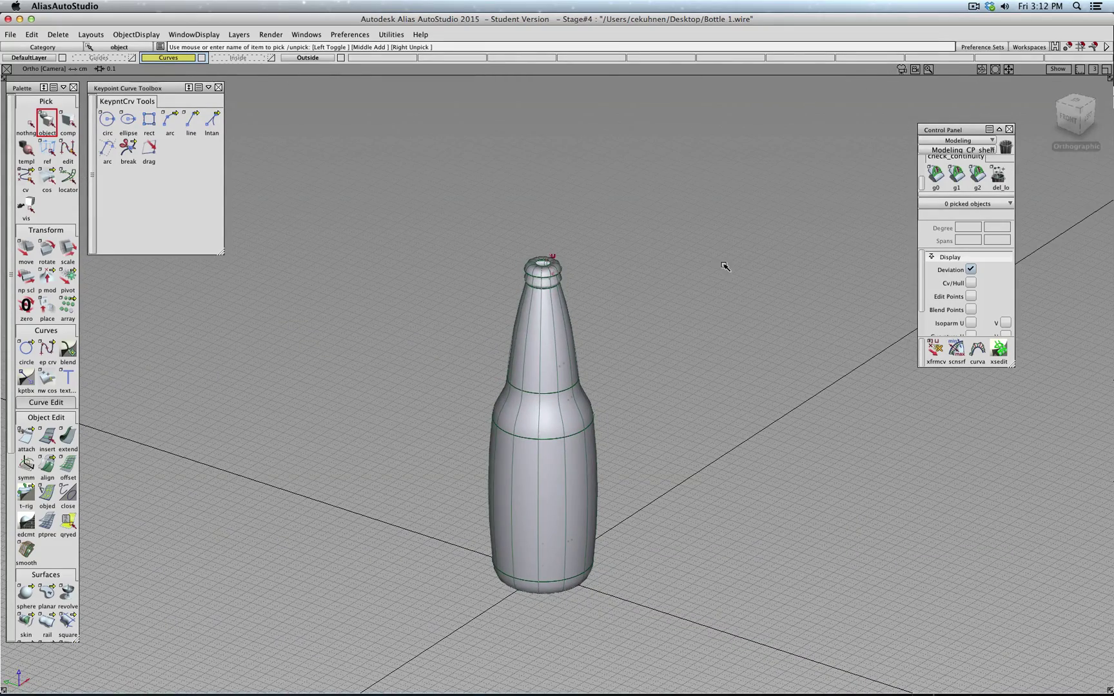
{"action": "left_click", "coordinate": [974, 7]}
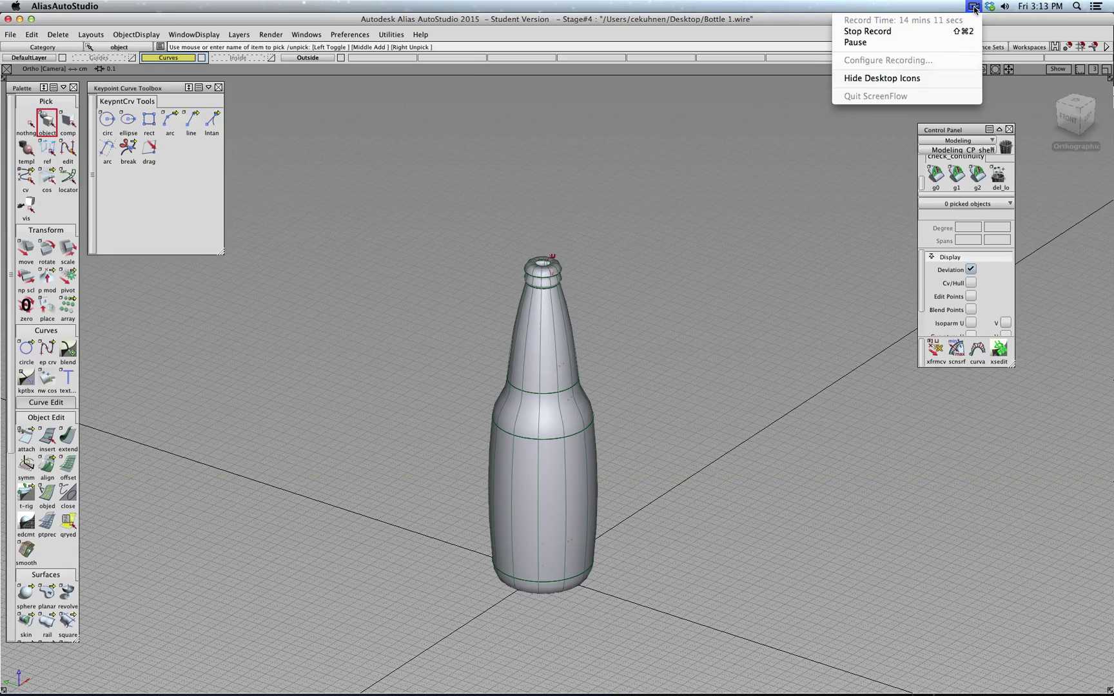
{"action": "left_click", "coordinate": [952, 32]}
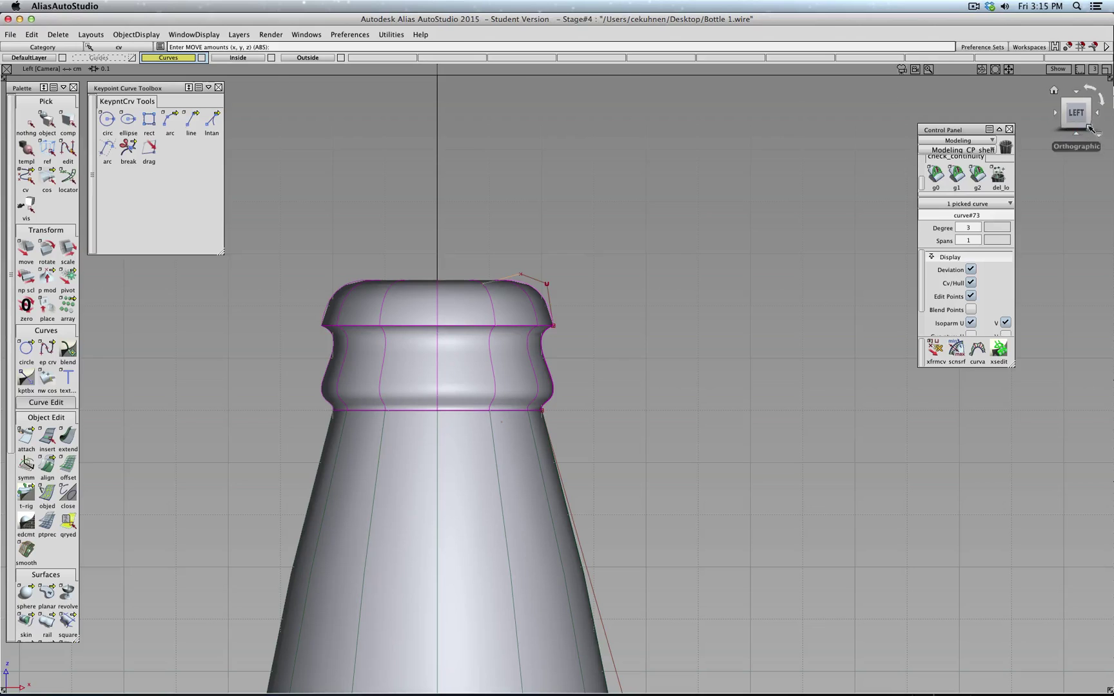
Step: Hide the Outside and Inside layers so only the profile curves show in the left view, and clear the selection
{"action": "left_click_drag", "start_coordinate": [1085, 128], "coordinate": [1068, 164]}
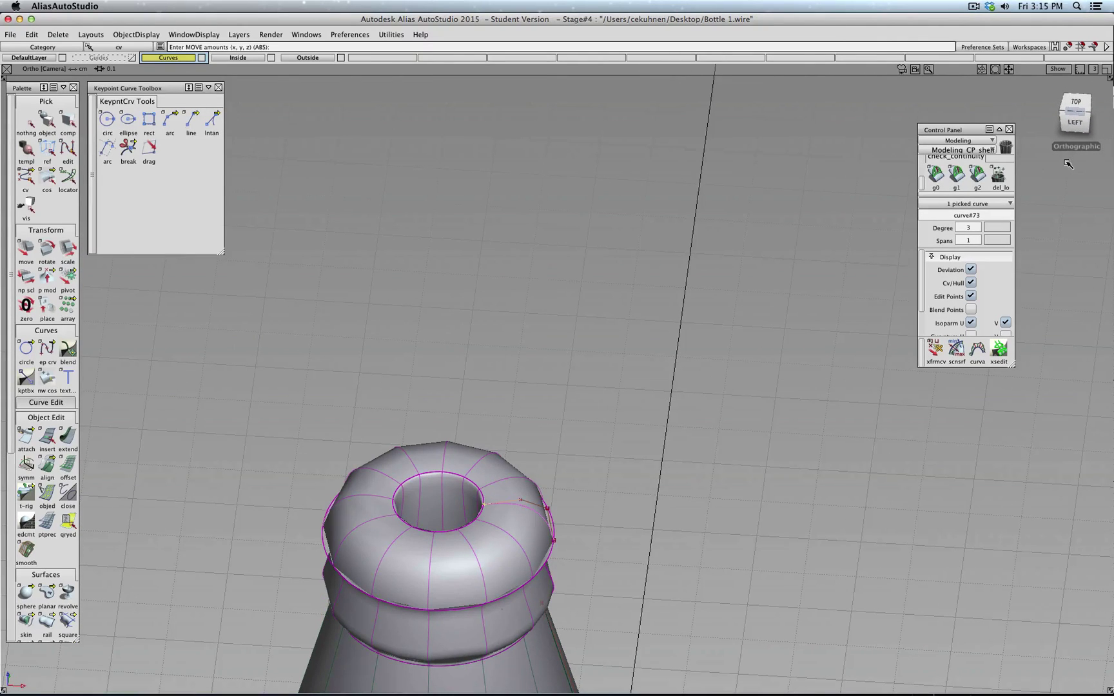
{"action": "left_click", "coordinate": [1076, 121]}
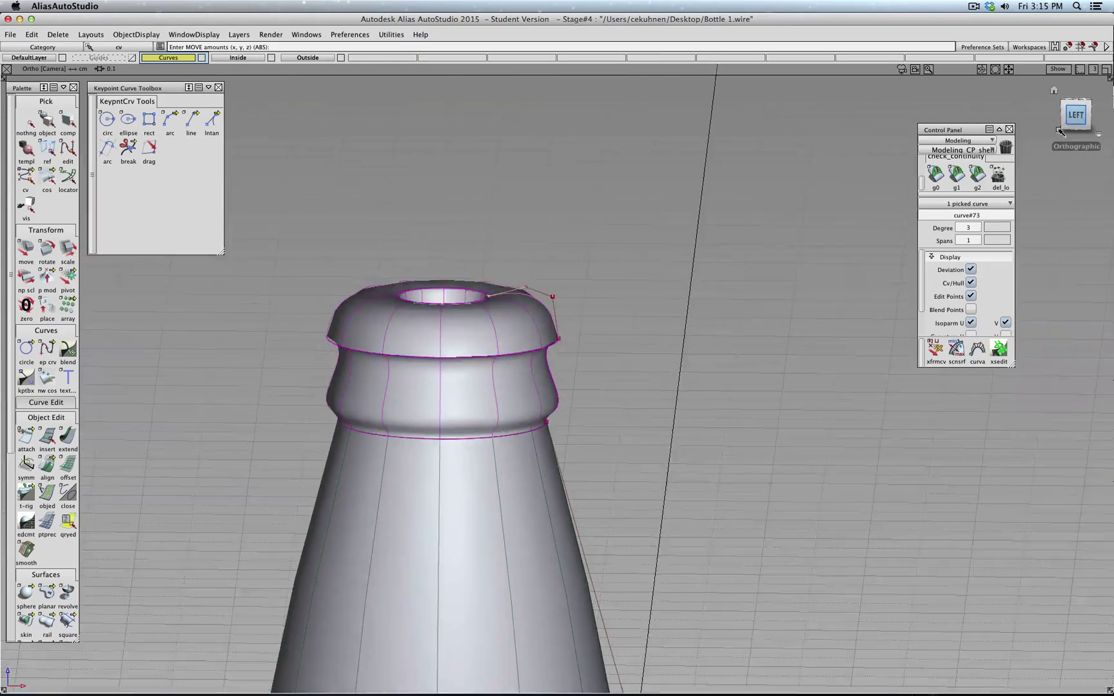
{"action": "left_click", "coordinate": [341, 57]}
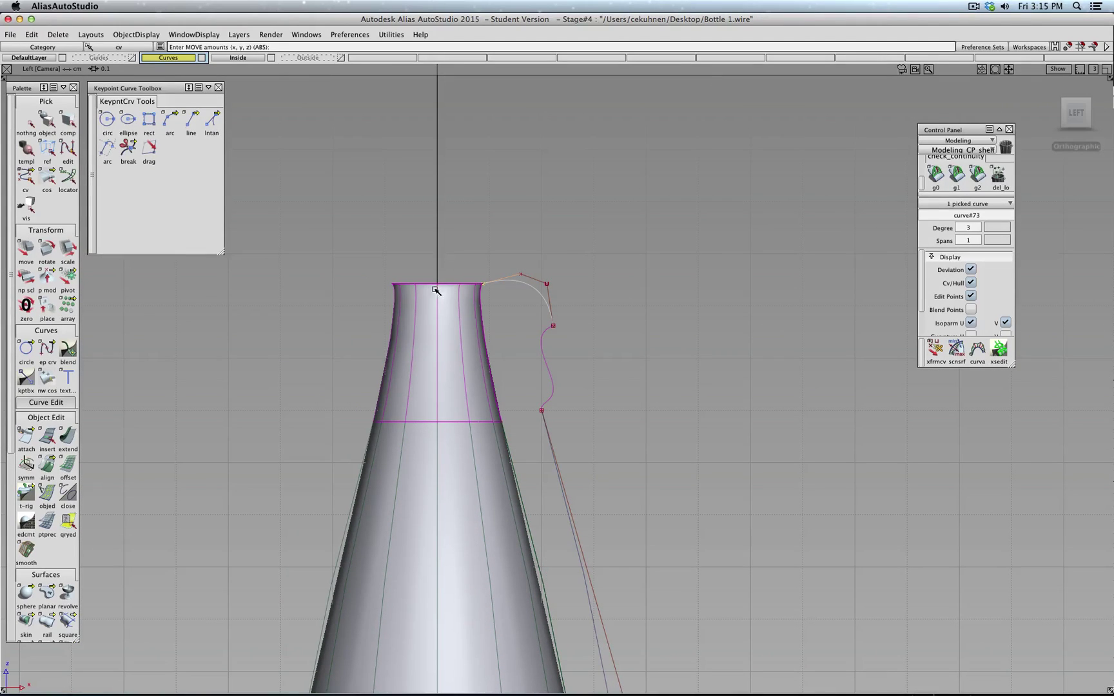
{"action": "left_click", "coordinate": [272, 57]}
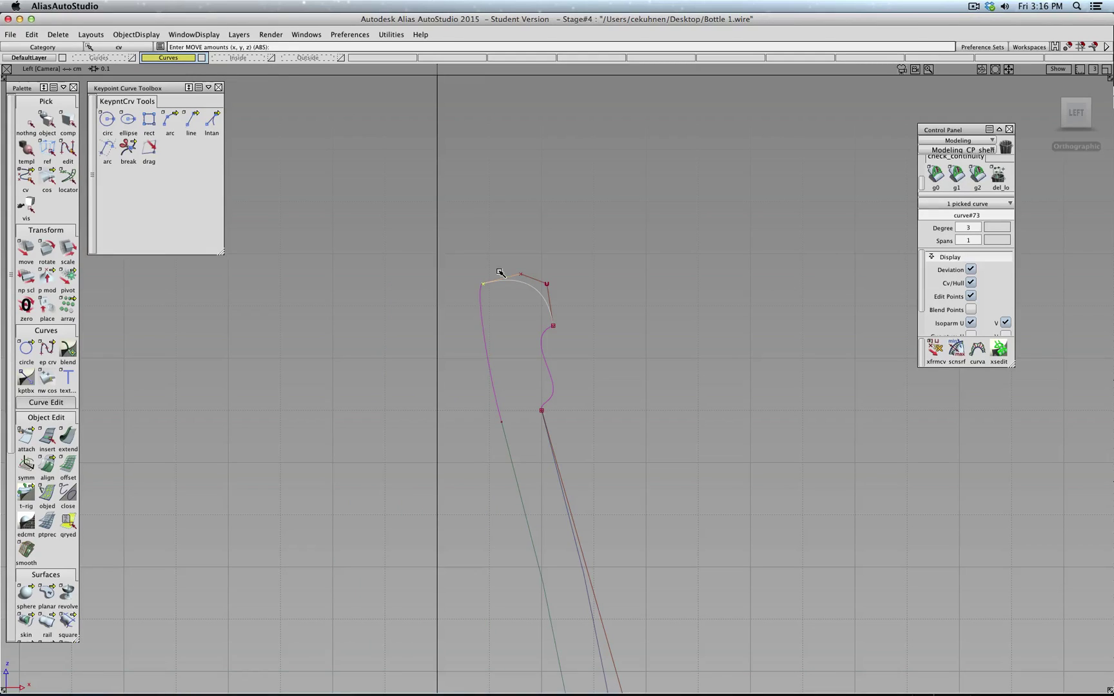
{"action": "left_click", "coordinate": [46, 120]}
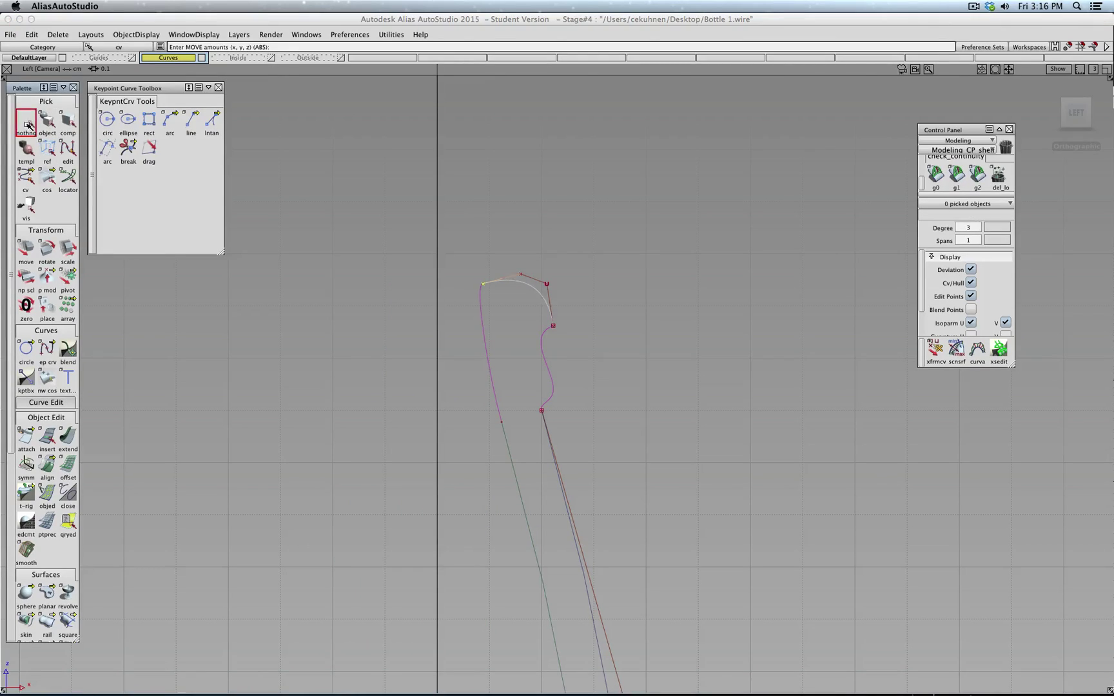
Step: Move the curved lip profile curve horizontally outward, away from the bottle's axis
{"action": "left_click", "coordinate": [534, 294]}
{"action": "left_click", "coordinate": [25, 249]}
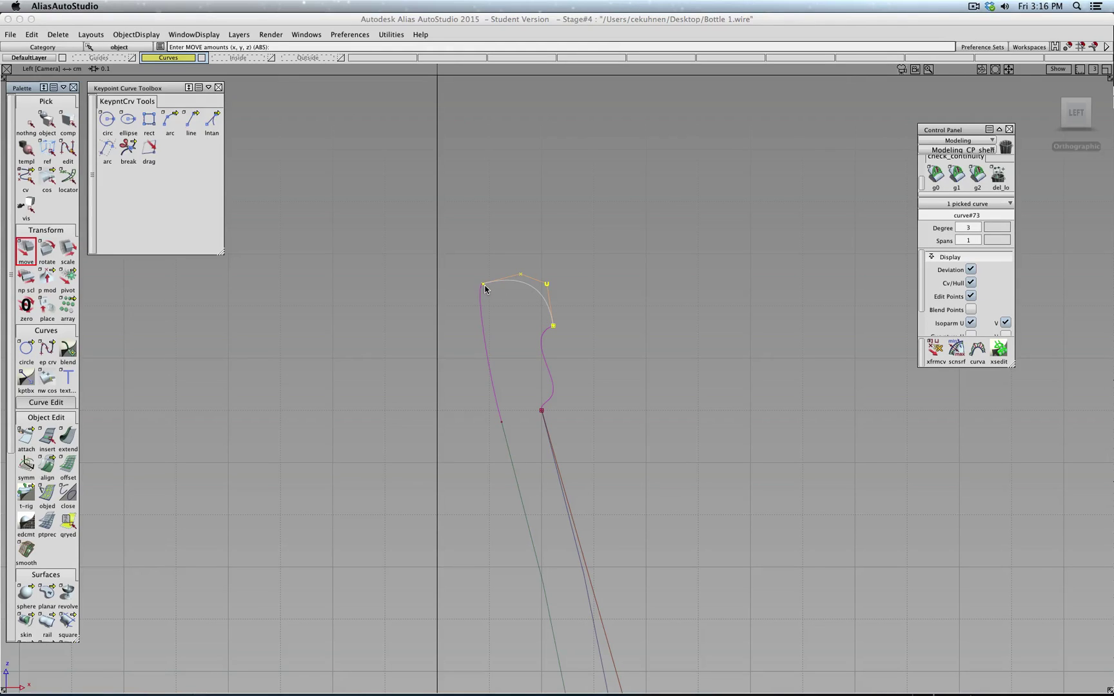
{"action": "left_click_drag", "start_coordinate": [560, 292], "coordinate": [654, 281]}
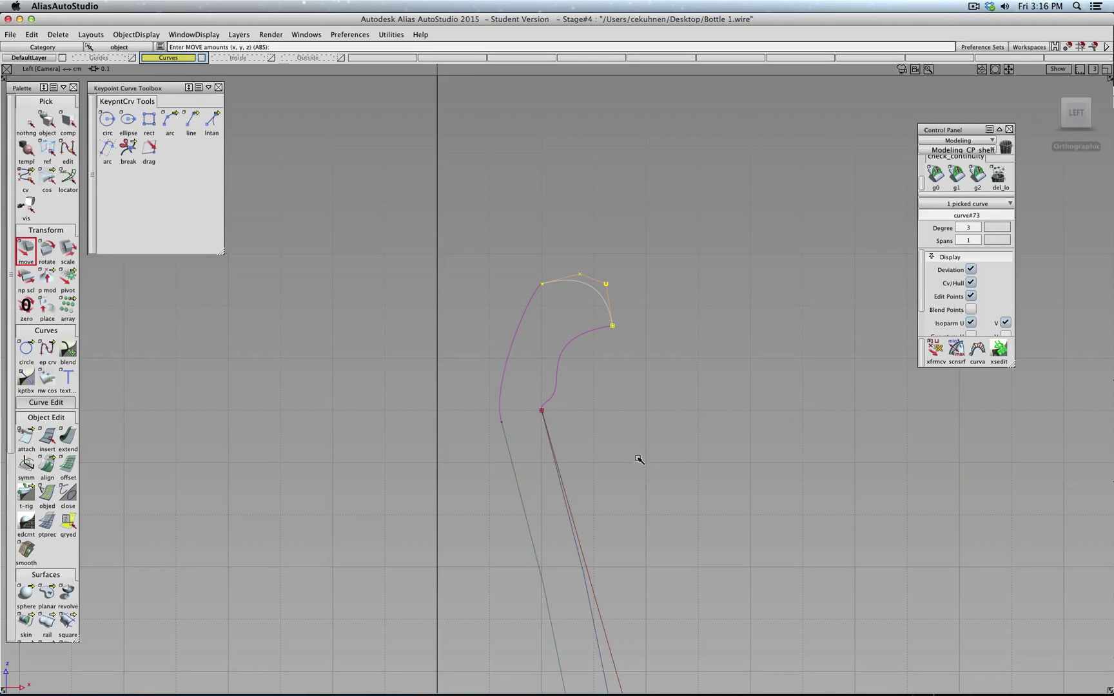
Step: Turn off the control vertex, hull and edit point display on the three rim profile curves and clear the selection
{"action": "middle_click_drag", "start_coordinate": [632, 449], "coordinate": [507, 205], "text": "alt+shift"}
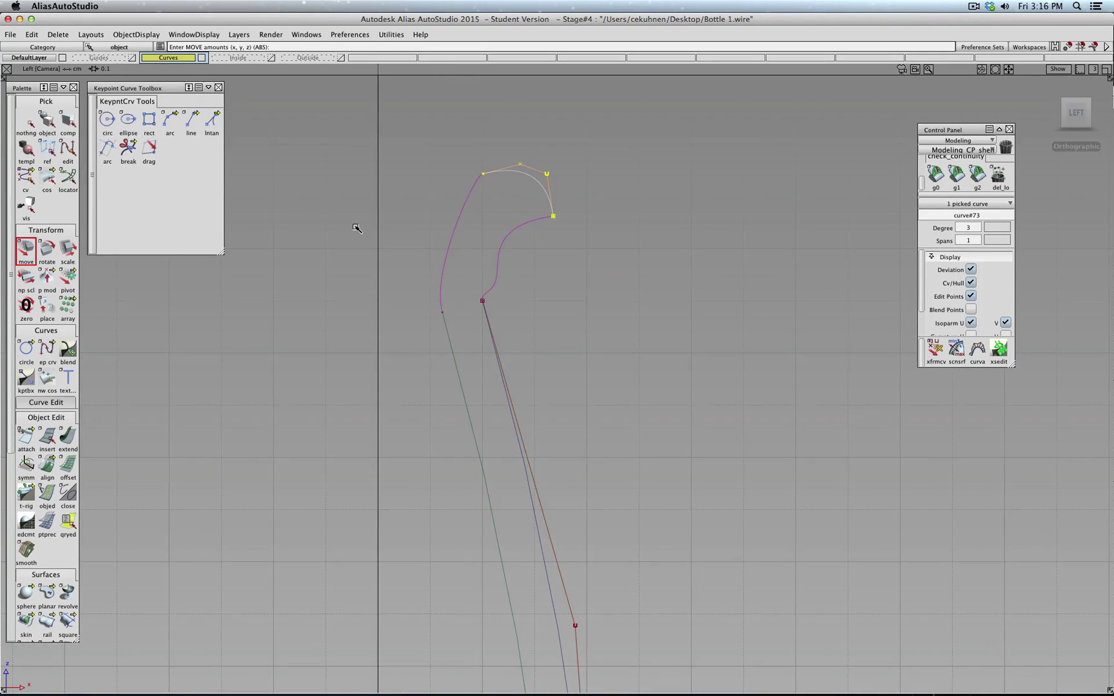
{"action": "left_click_drag", "start_coordinate": [370, 266], "coordinate": [395, 281], "text": "ctrl+shift"}
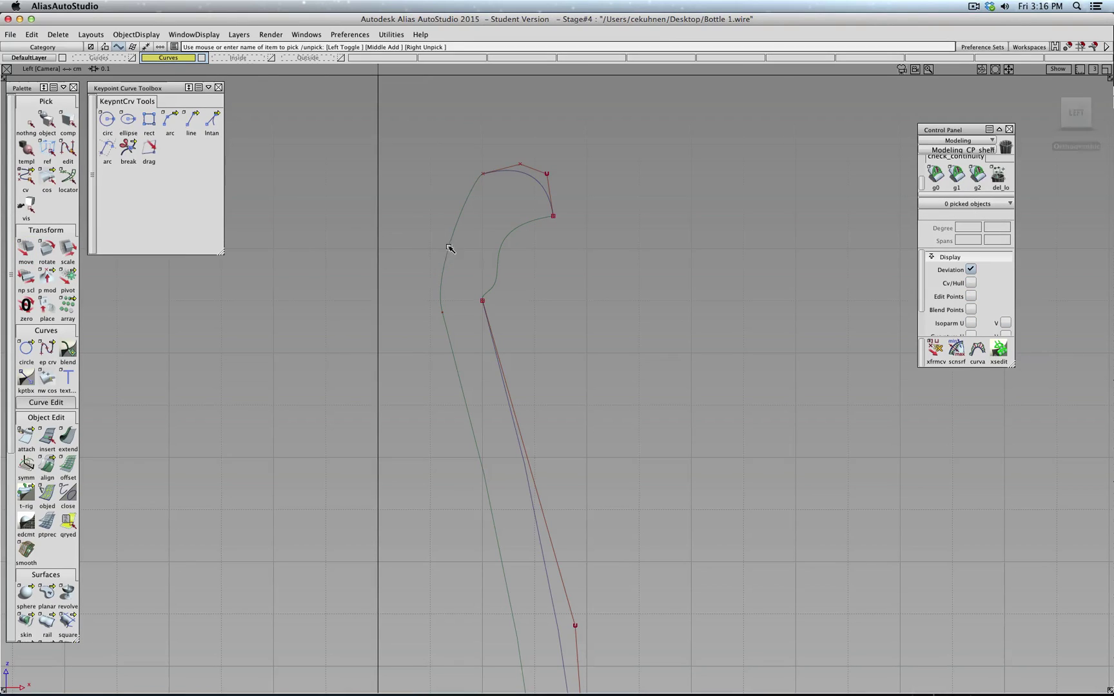
{"action": "left_click", "coordinate": [465, 257]}
{"action": "left_click", "coordinate": [537, 177]}
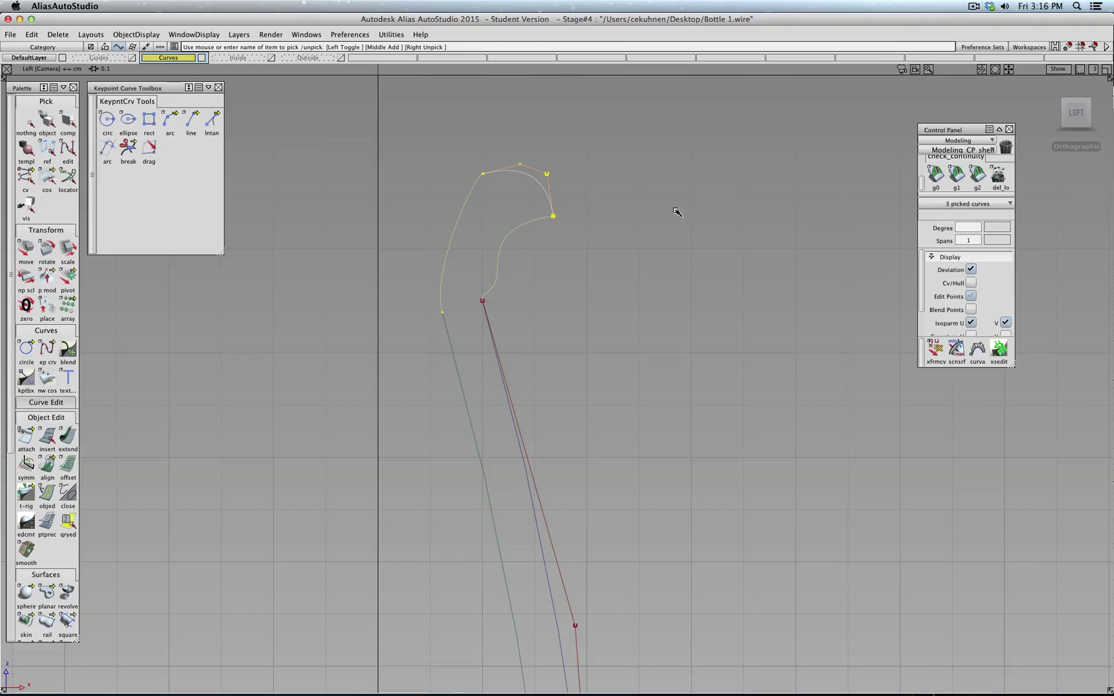
{"action": "left_click", "coordinate": [971, 283]}
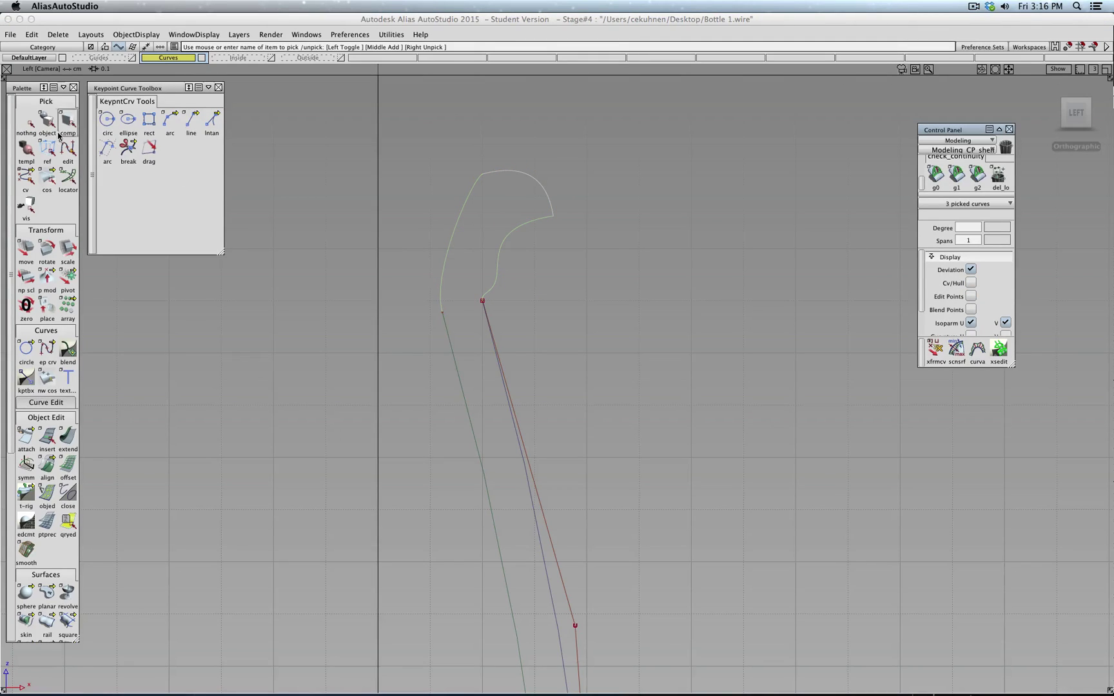
{"action": "left_click", "coordinate": [26, 121]}
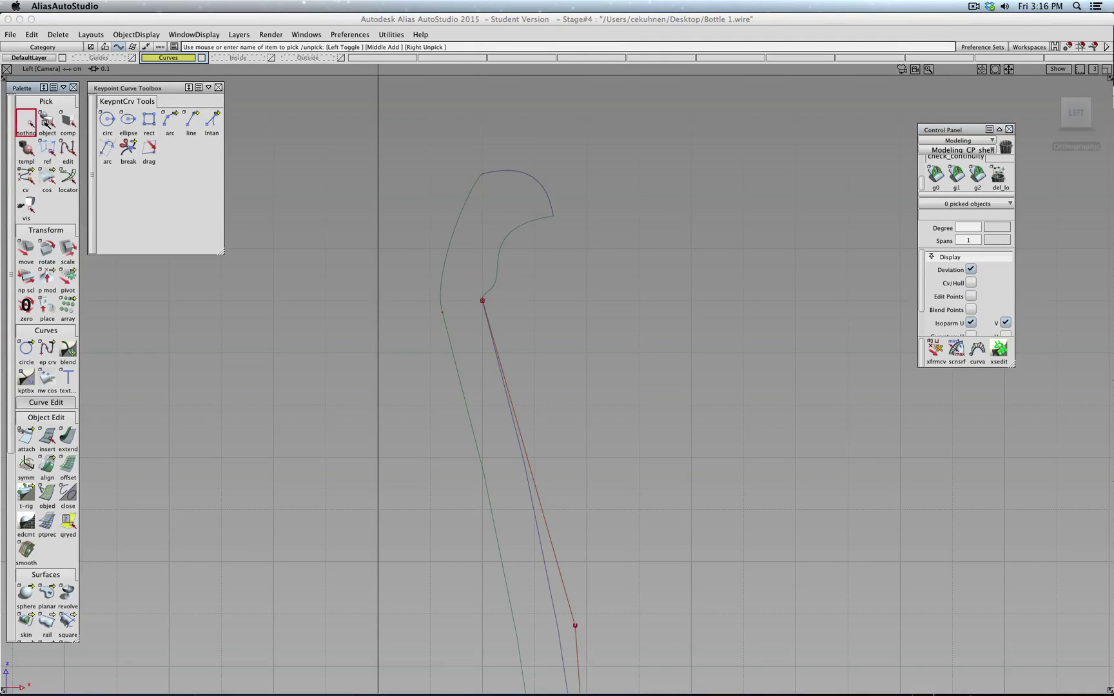
Step: Hide the edit points of the outer neck profile curve while keeping its control vertices and hull displayed
{"action": "left_click", "coordinate": [496, 361]}
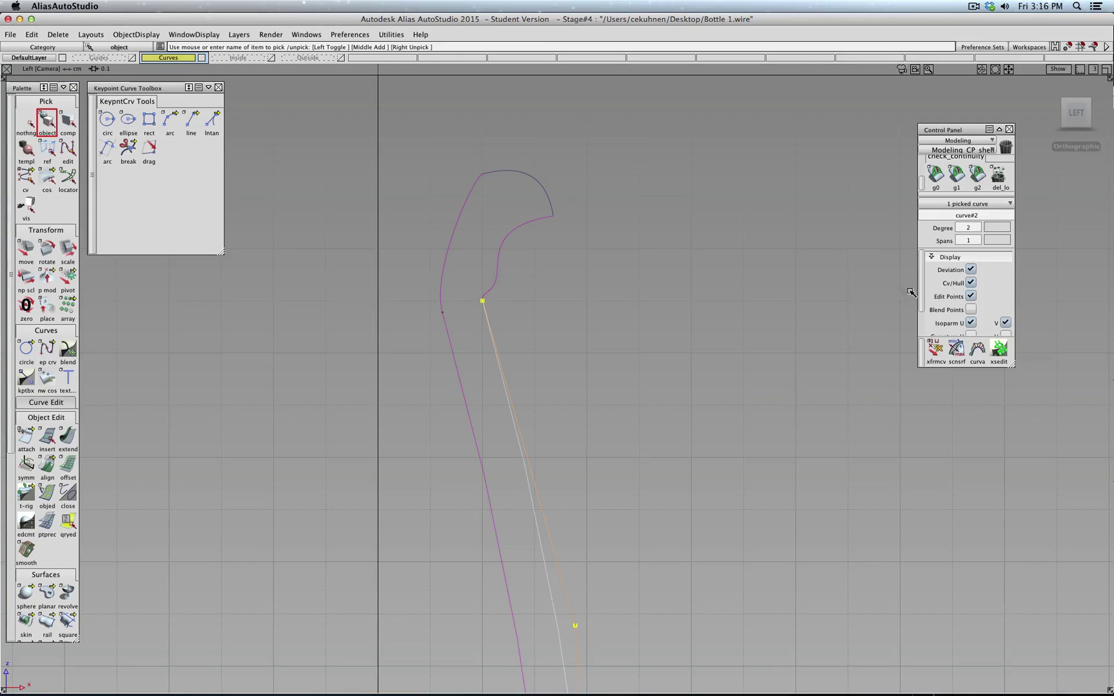
{"action": "left_click", "coordinate": [972, 296]}
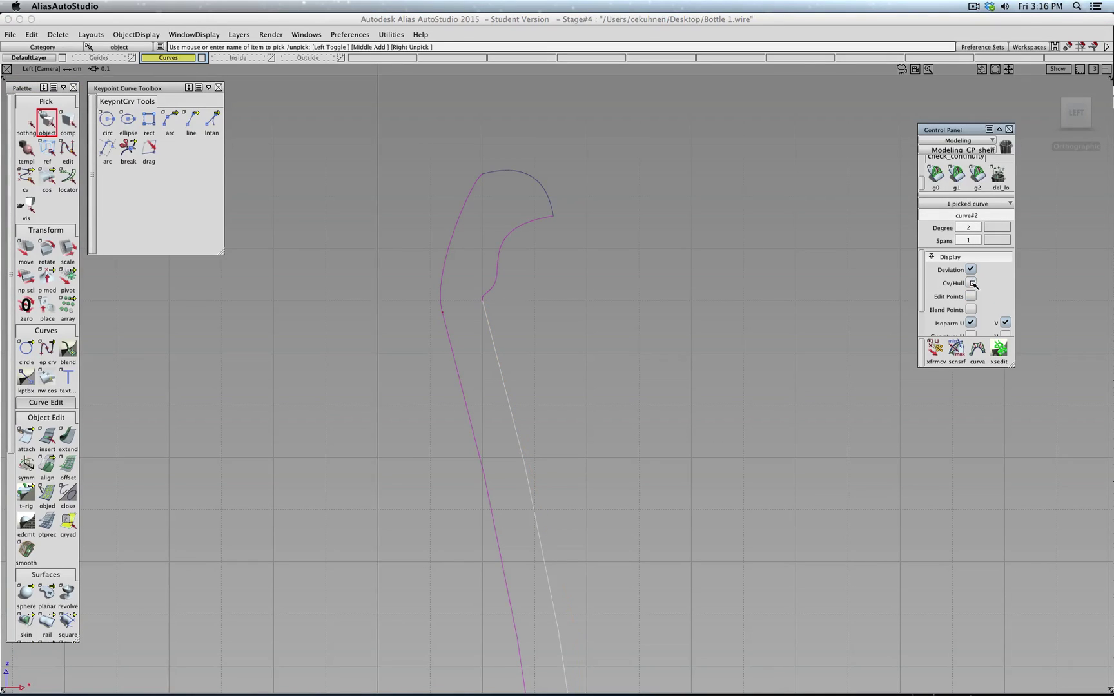
{"action": "left_click", "coordinate": [972, 283]}
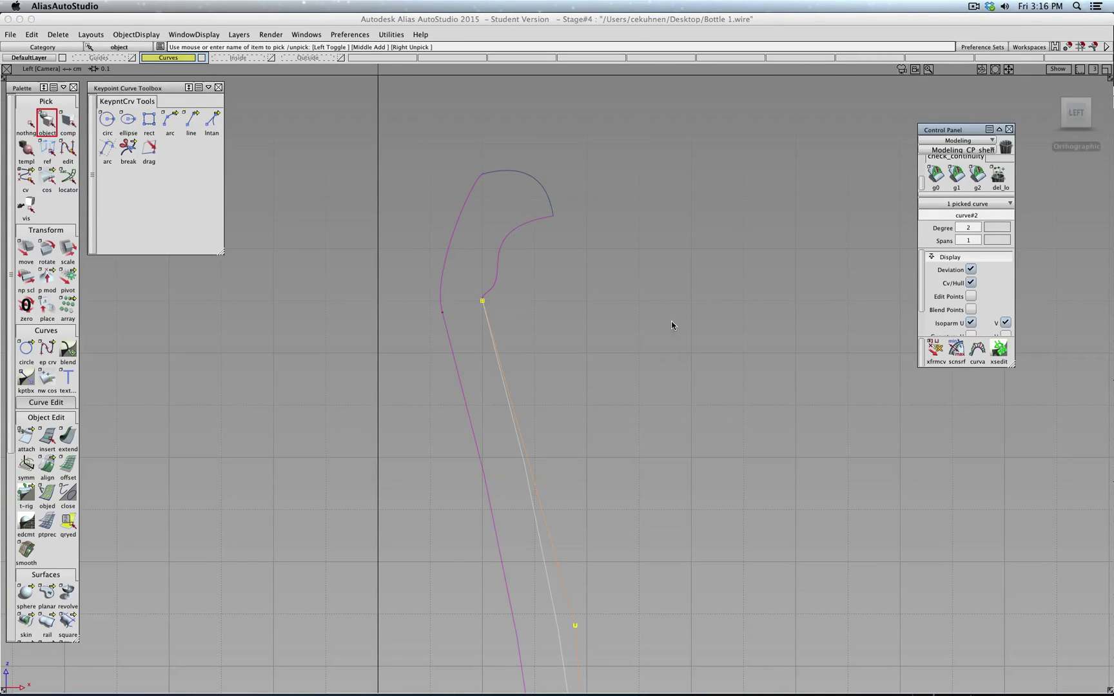
Step: Move the top control vertex of the outer neck profile curve outward, under the lip
{"action": "left_click", "coordinate": [26, 176]}
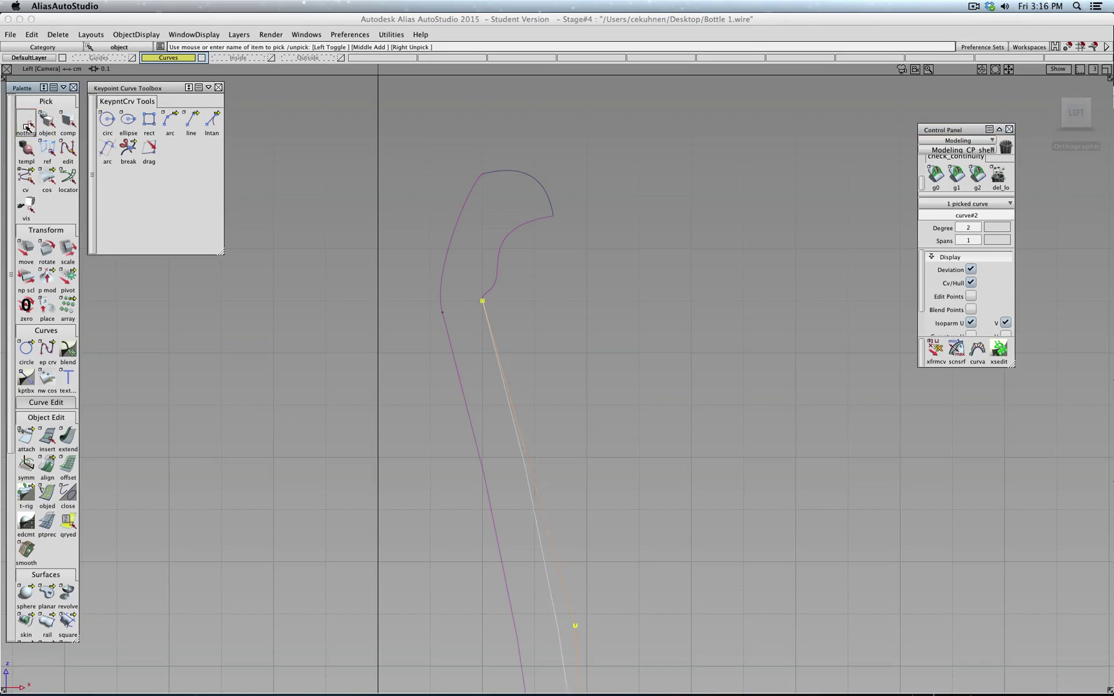
{"action": "left_click", "coordinate": [483, 301]}
{"action": "right_click_drag", "start_coordinate": [592, 326], "coordinate": [592, 301], "text": "ctrl+shift"}
{"action": "middle_click_drag", "start_coordinate": [515, 307], "coordinate": [563, 310]}
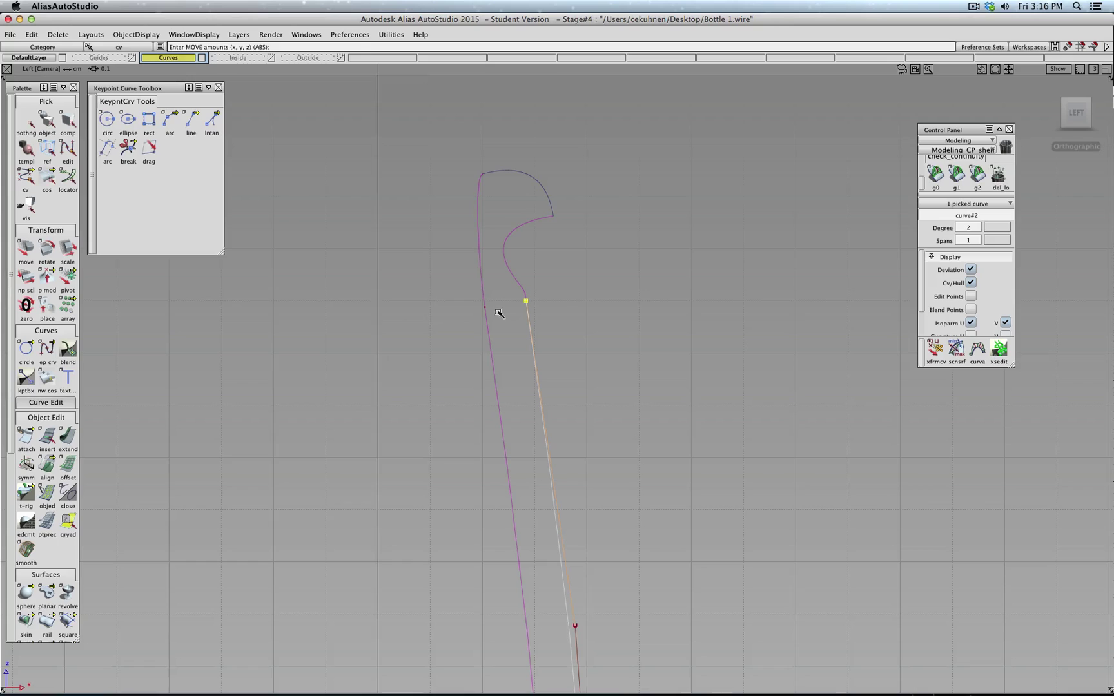
{"action": "middle_click_drag", "start_coordinate": [560, 307], "coordinate": [568, 309]}
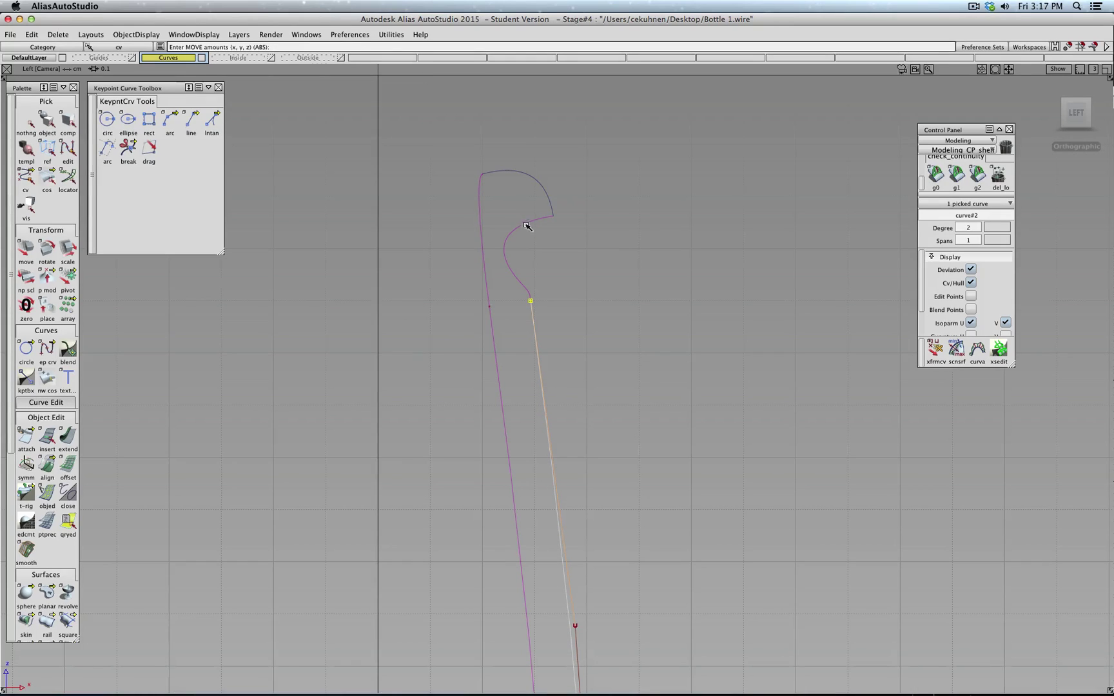
Step: Select only the lower rim curve and turn on its control vertex and hull display
{"action": "left_click_drag", "start_coordinate": [616, 298], "coordinate": [617, 276], "text": "ctrl+shift"}
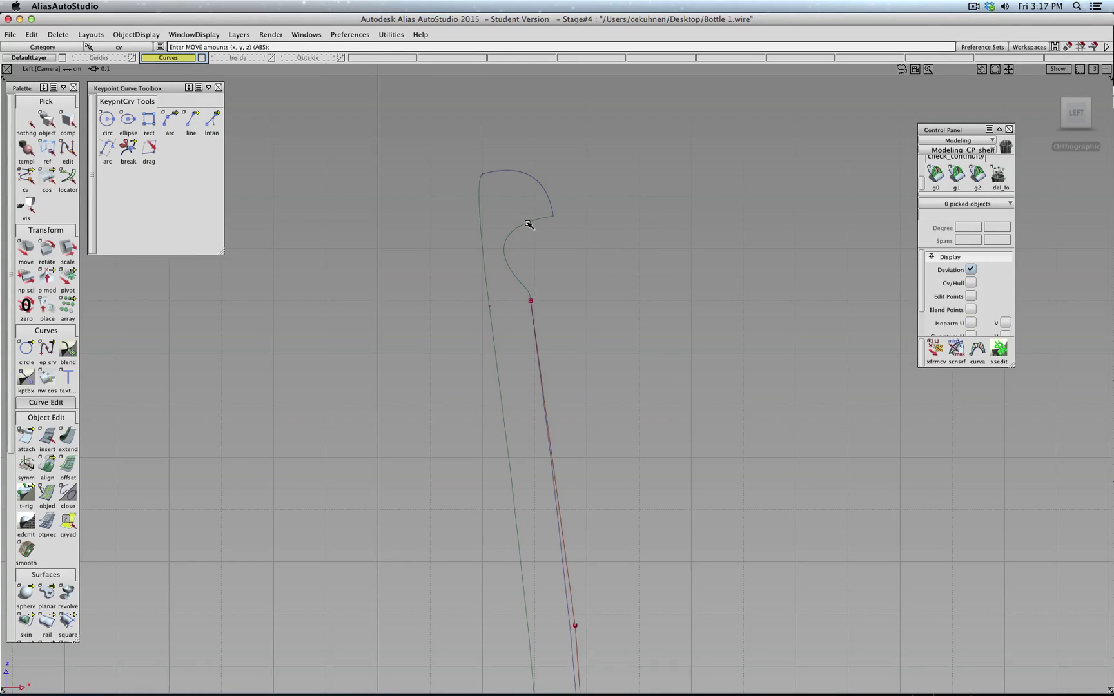
{"action": "left_click_drag", "start_coordinate": [539, 235], "coordinate": [499, 249], "text": "ctrl+shift"}
{"action": "left_click", "coordinate": [510, 229]}
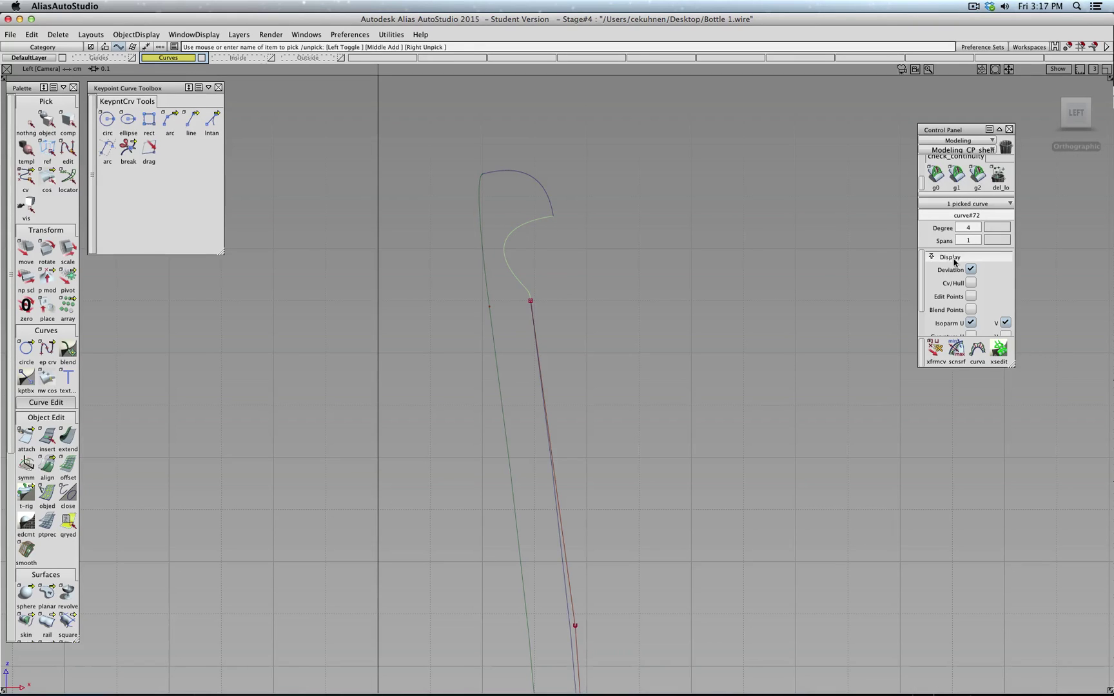
{"action": "left_click", "coordinate": [971, 283]}
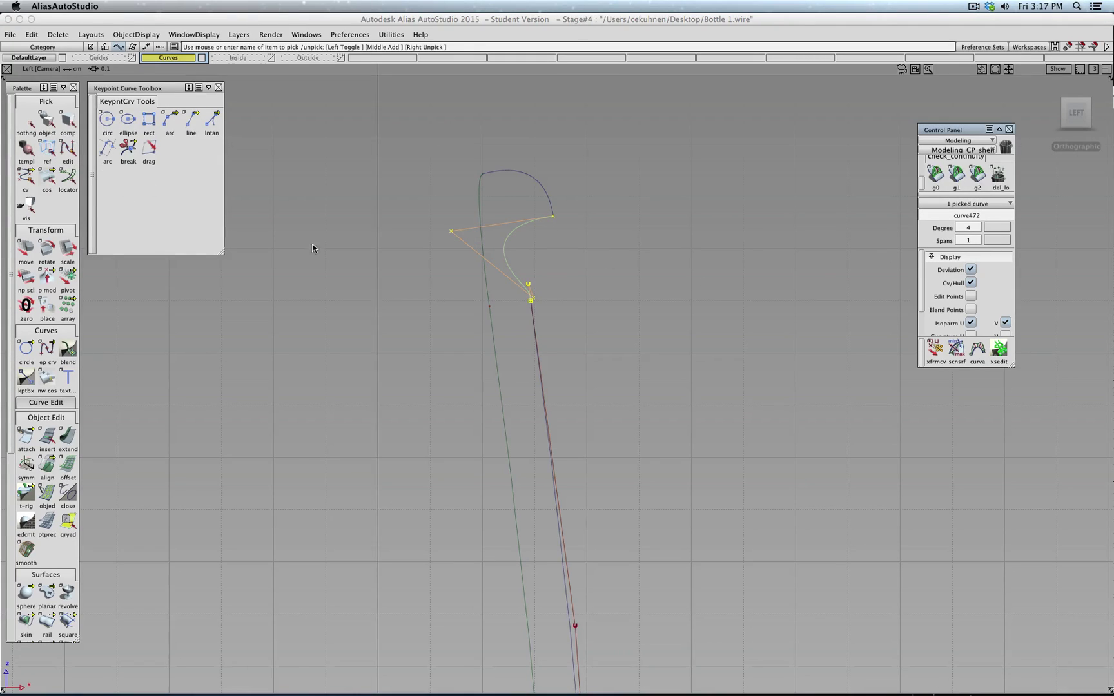
Step: Move the lower rim curve's innermost control vertex outward until it lies just beneath the lip's outer end
{"action": "scroll", "coordinate": [575, 278], "scroll_direction": "up", "scroll_amount": 3}
{"action": "middle_click_drag", "start_coordinate": [568, 239], "coordinate": [590, 372], "text": "alt+shift"}
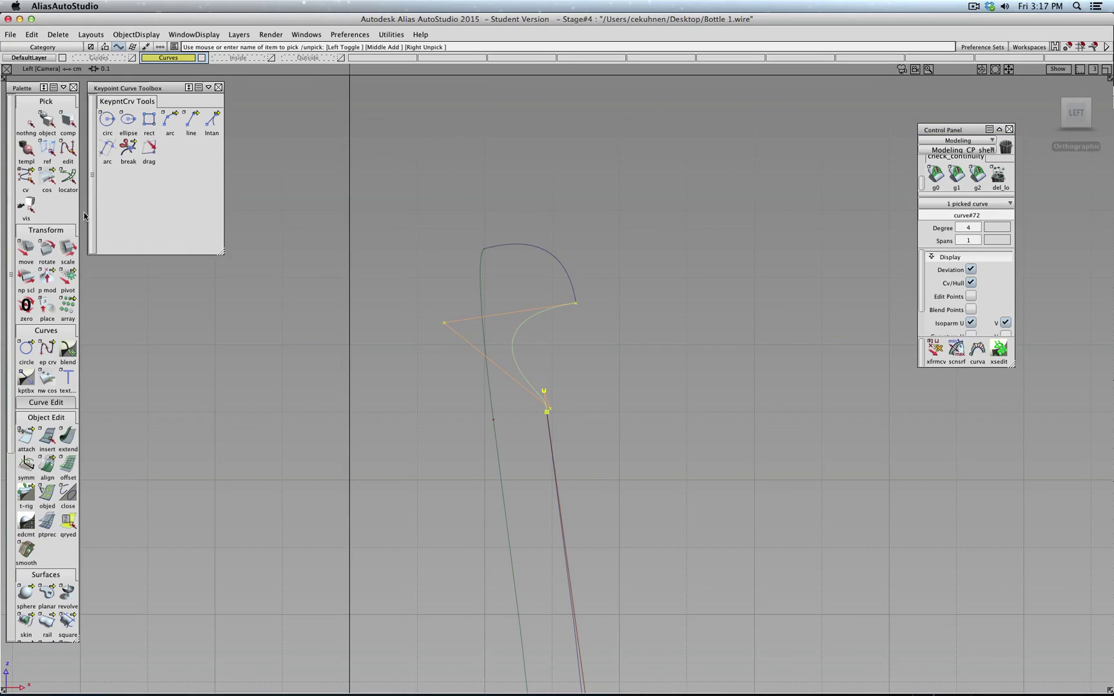
{"action": "left_click_drag", "start_coordinate": [288, 307], "coordinate": [287, 280], "text": "ctrl+shift"}
{"action": "left_click", "coordinate": [27, 178]}
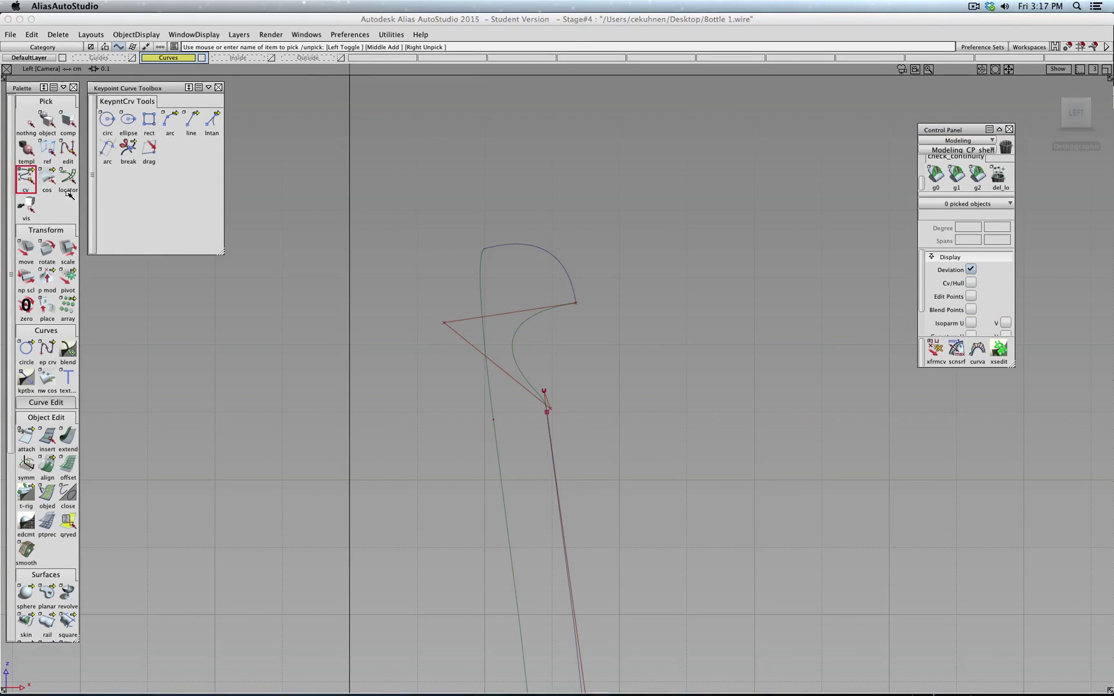
{"action": "left_click_drag", "start_coordinate": [419, 307], "coordinate": [454, 336]}
{"action": "left_click", "coordinate": [26, 251]}
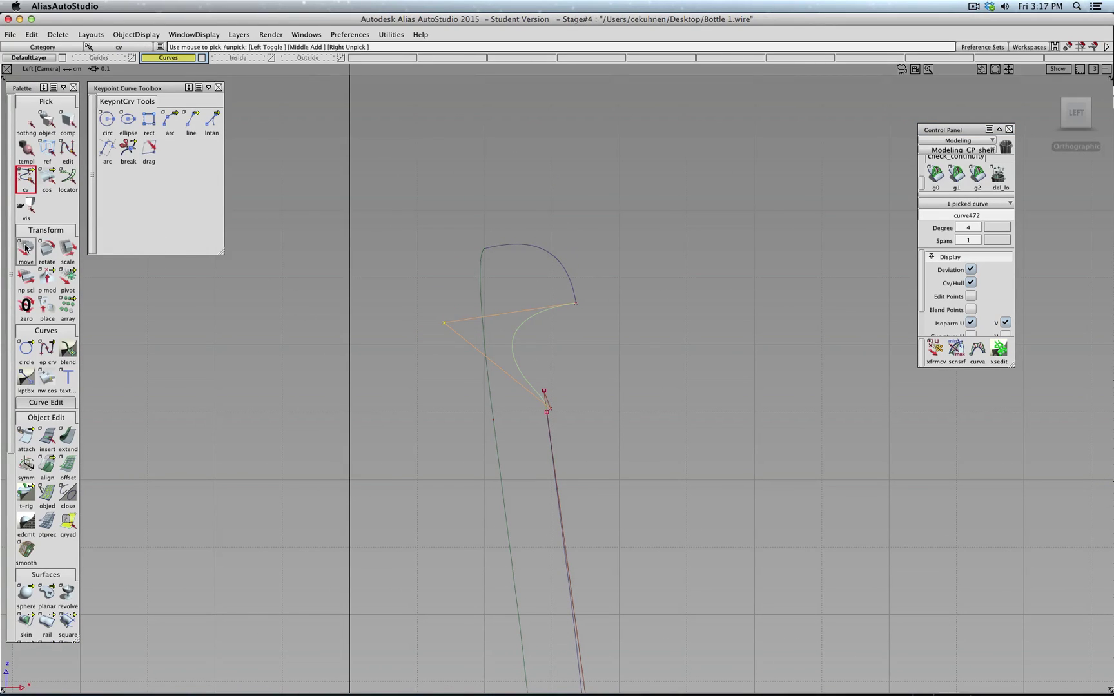
{"action": "middle_click_drag", "start_coordinate": [531, 352], "coordinate": [665, 340]}
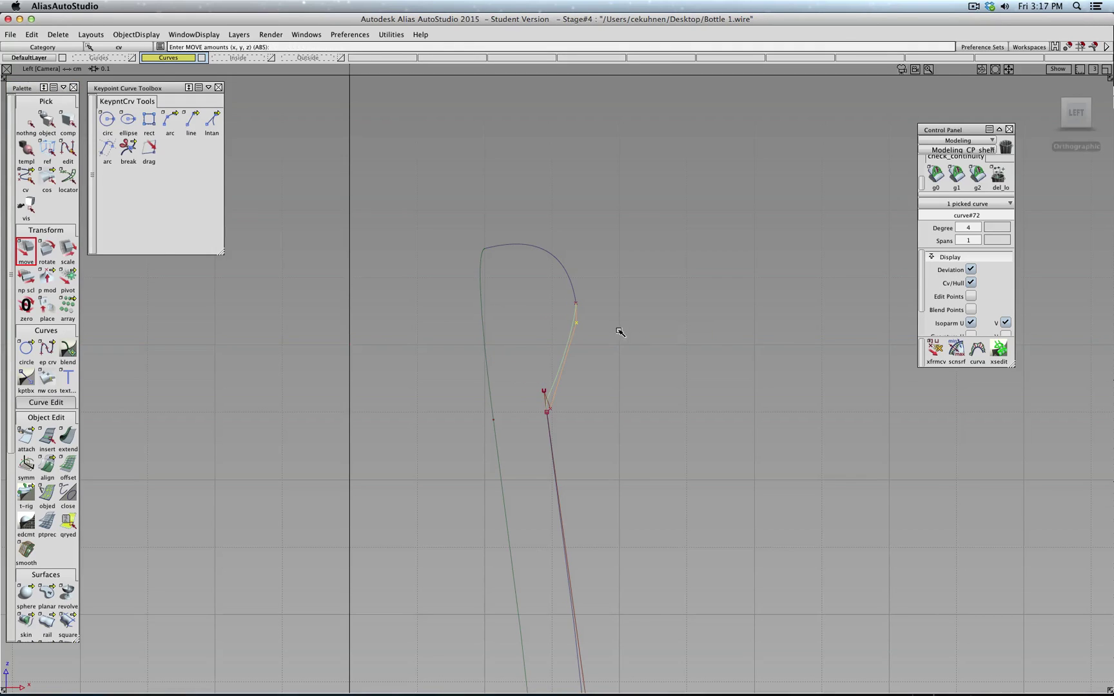
Step: Shift the lower rim curve's upper interior control vertex inward and the one below outward and down to shape a groove above a bulge
{"action": "scroll", "coordinate": [594, 366], "scroll_direction": "up", "scroll_amount": 5}
{"action": "left_click_drag", "start_coordinate": [552, 443], "coordinate": [668, 365]}
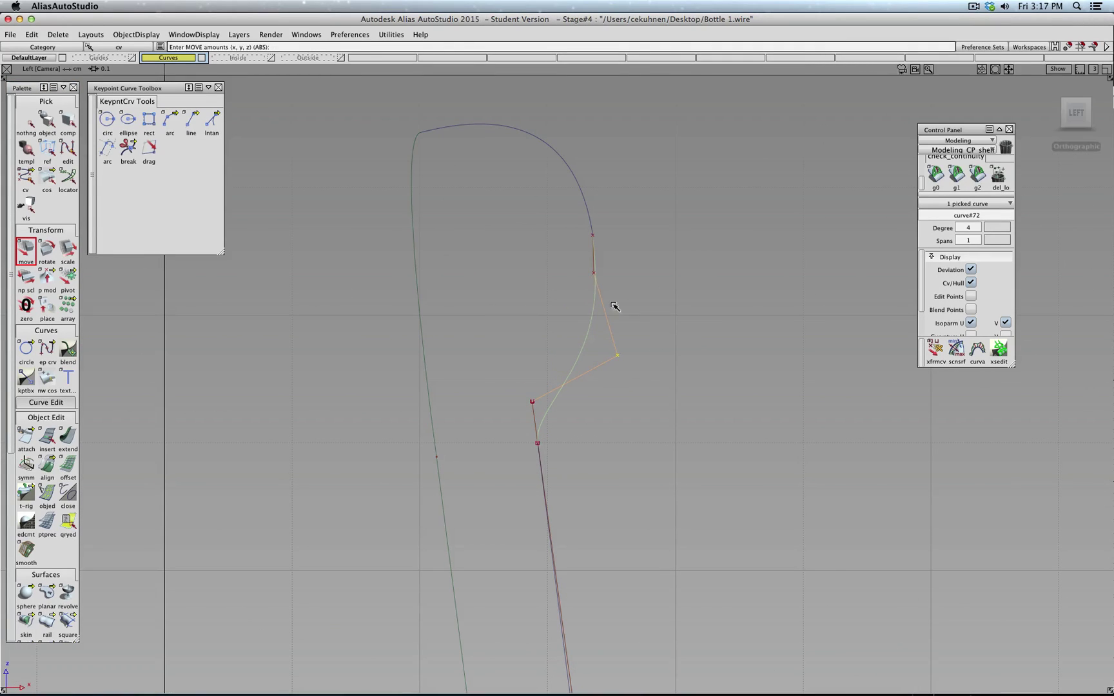
{"action": "left_click", "coordinate": [595, 274]}
{"action": "left_click_drag", "start_coordinate": [665, 297], "coordinate": [587, 266]}
{"action": "left_click", "coordinate": [623, 355]}
{"action": "left_click_drag", "start_coordinate": [637, 333], "coordinate": [696, 406]}
{"action": "scroll", "coordinate": [637, 333], "scroll_direction": "up", "scroll_amount": 5}
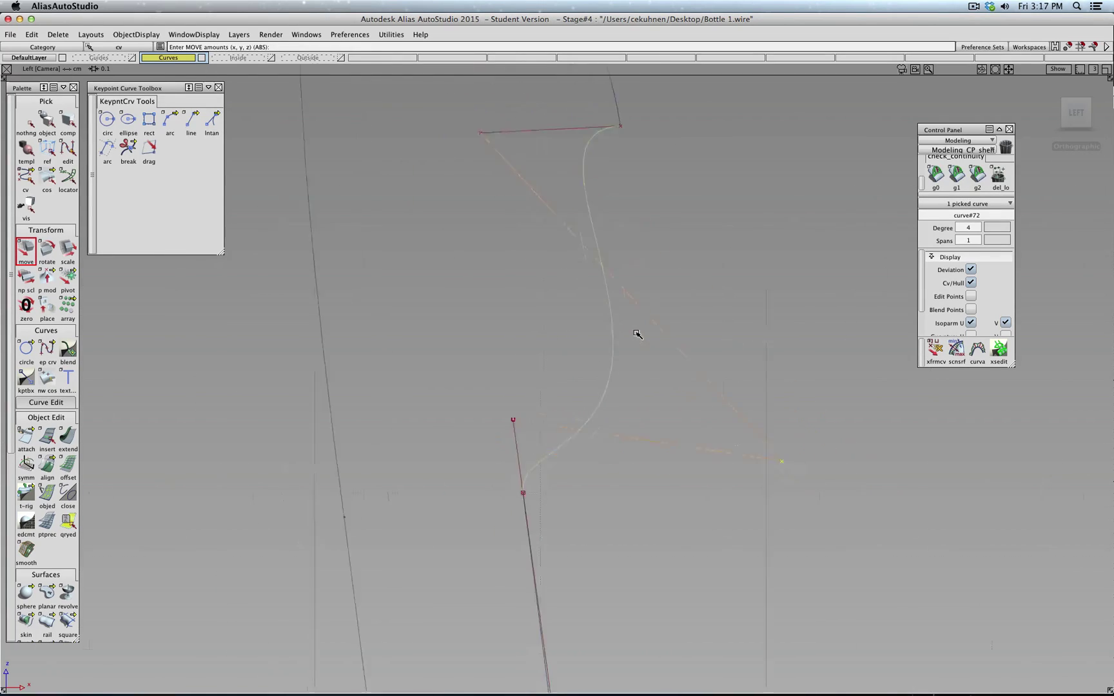
{"action": "scroll", "coordinate": [638, 333], "scroll_direction": "down", "scroll_amount": 10}
{"action": "scroll", "coordinate": [632, 326], "scroll_direction": "up", "scroll_amount": 2}
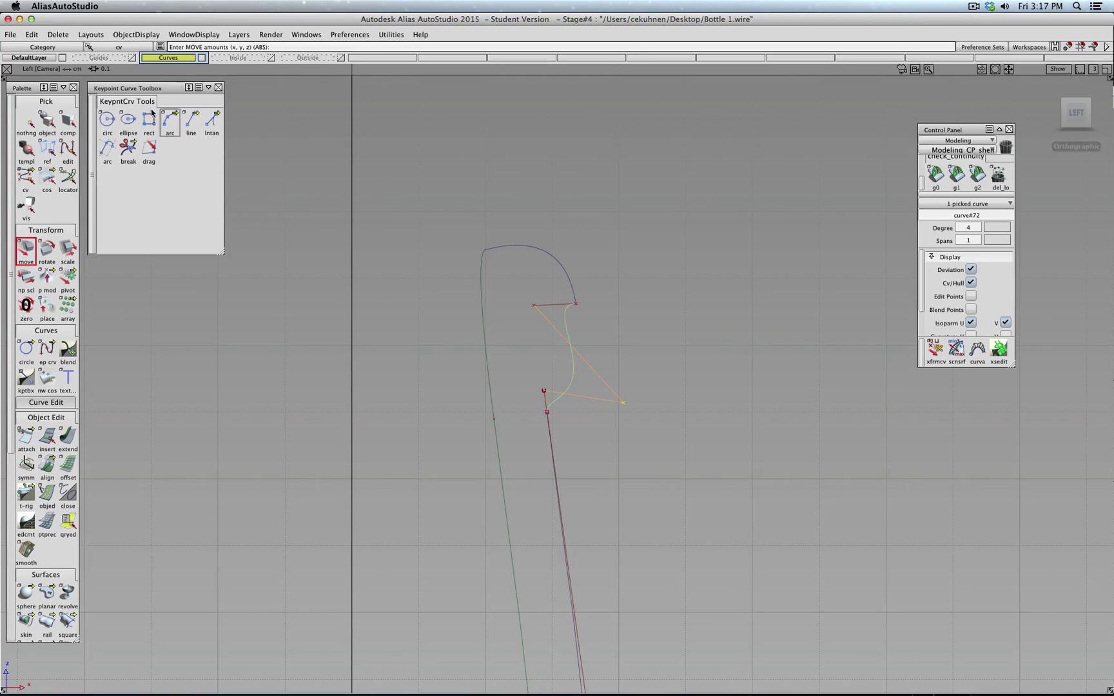
Step: Clear the selection, show the Inside and Outside layers, and examine the rim surfaces from a rotated orthographic view
{"action": "left_click", "coordinate": [47, 123]}
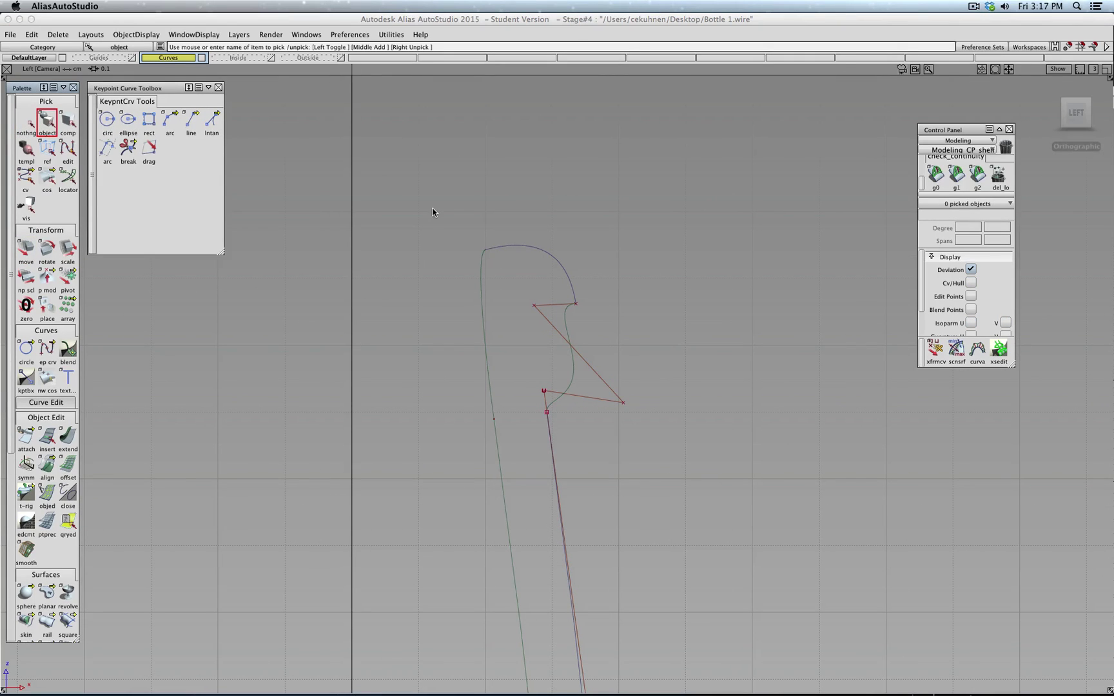
{"action": "left_click", "coordinate": [271, 58]}
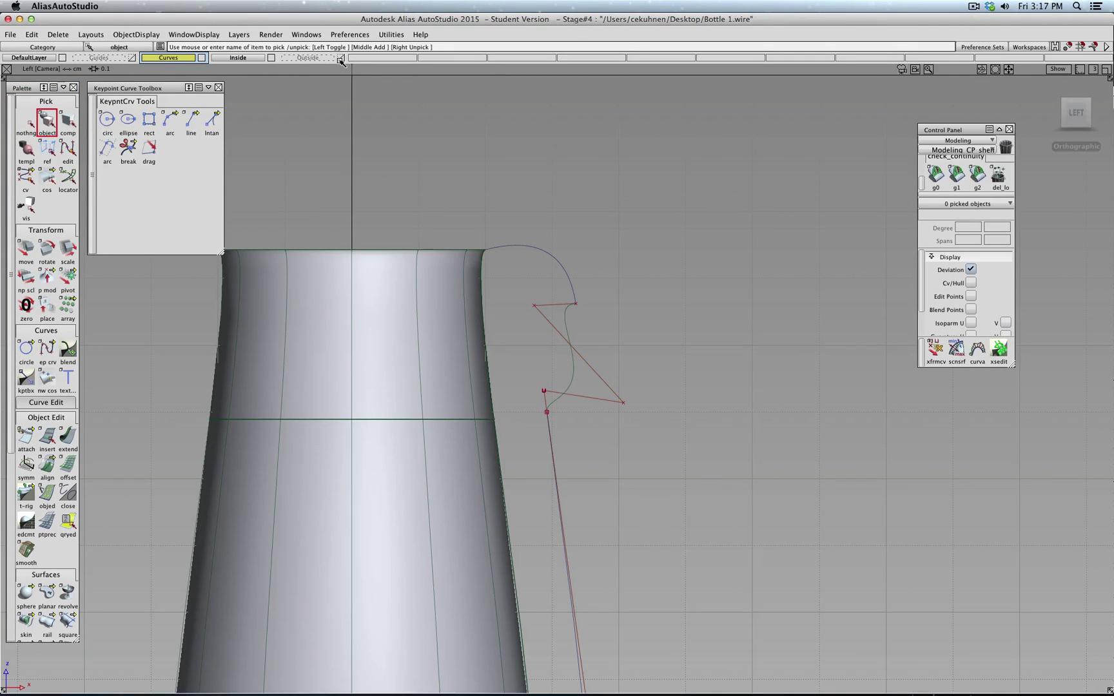
{"action": "left_click", "coordinate": [341, 58]}
{"action": "scroll", "coordinate": [590, 281], "scroll_direction": "down", "scroll_amount": 5}
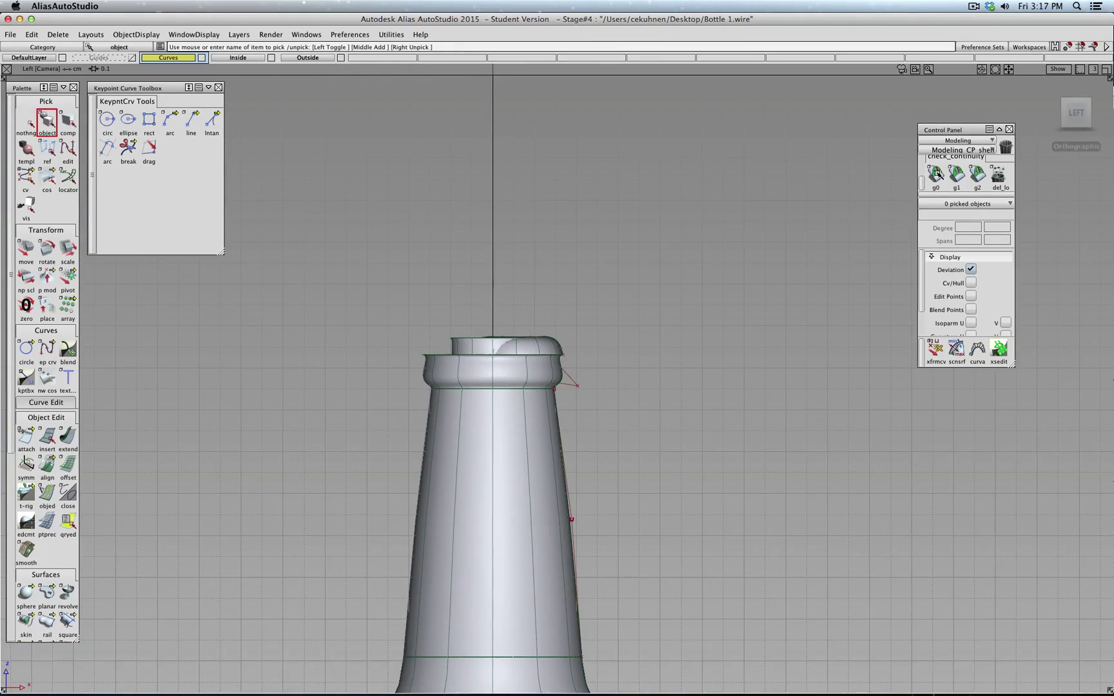
{"action": "left_click_drag", "start_coordinate": [1076, 111], "coordinate": [1068, 148]}
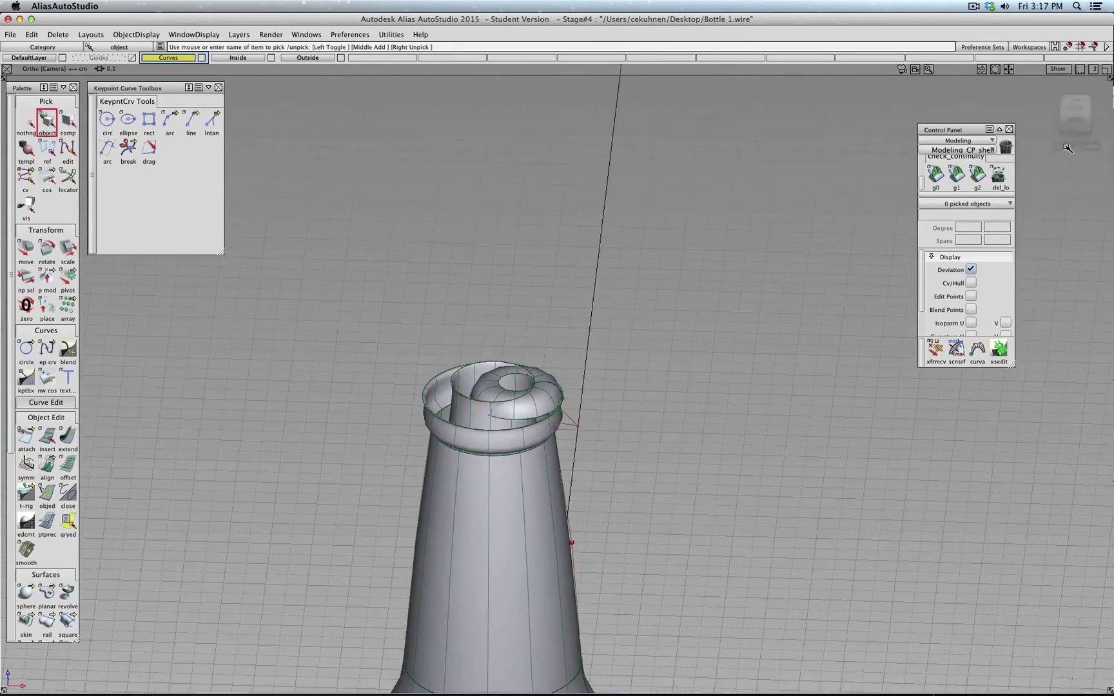
Step: Select the off-centre revolved lip surface, inspect its Revolve axis options, and clear the selection
{"action": "left_click", "coordinate": [31, 126]}
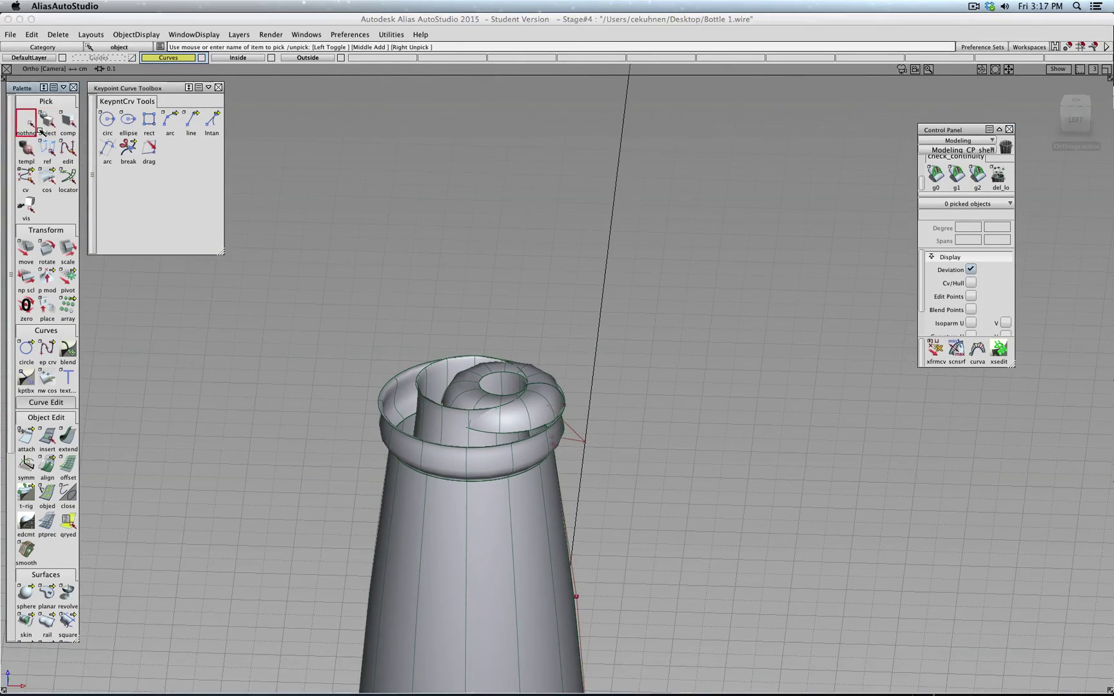
{"action": "left_click", "coordinate": [47, 123]}
{"action": "left_click", "coordinate": [510, 423]}
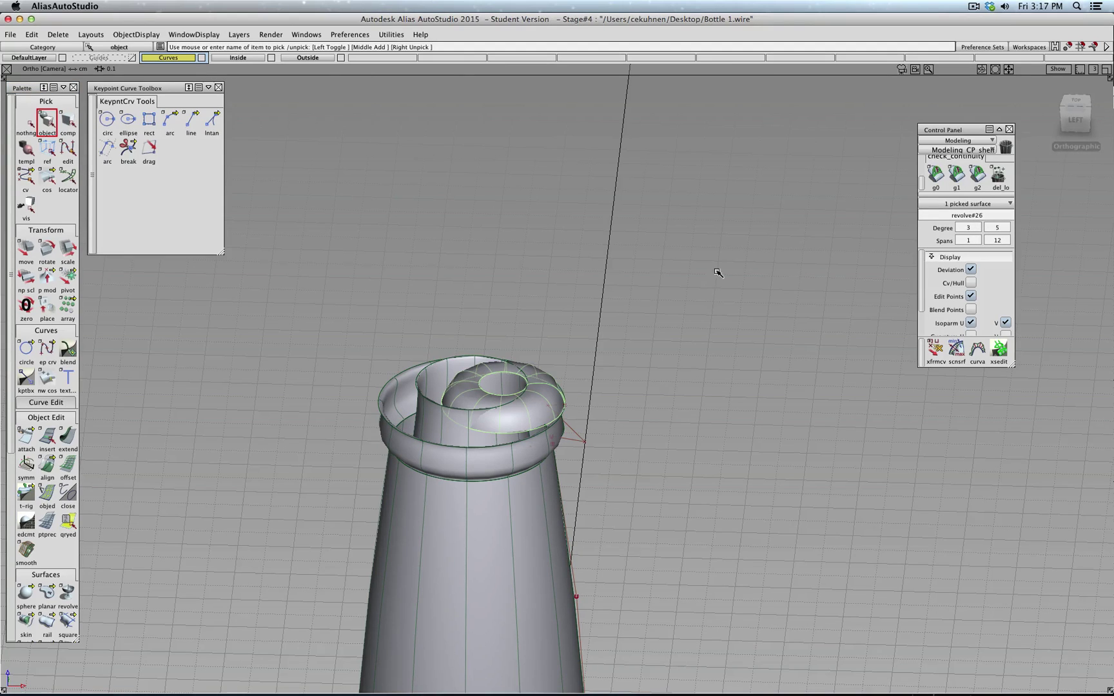
{"action": "left_click", "coordinate": [67, 593]}
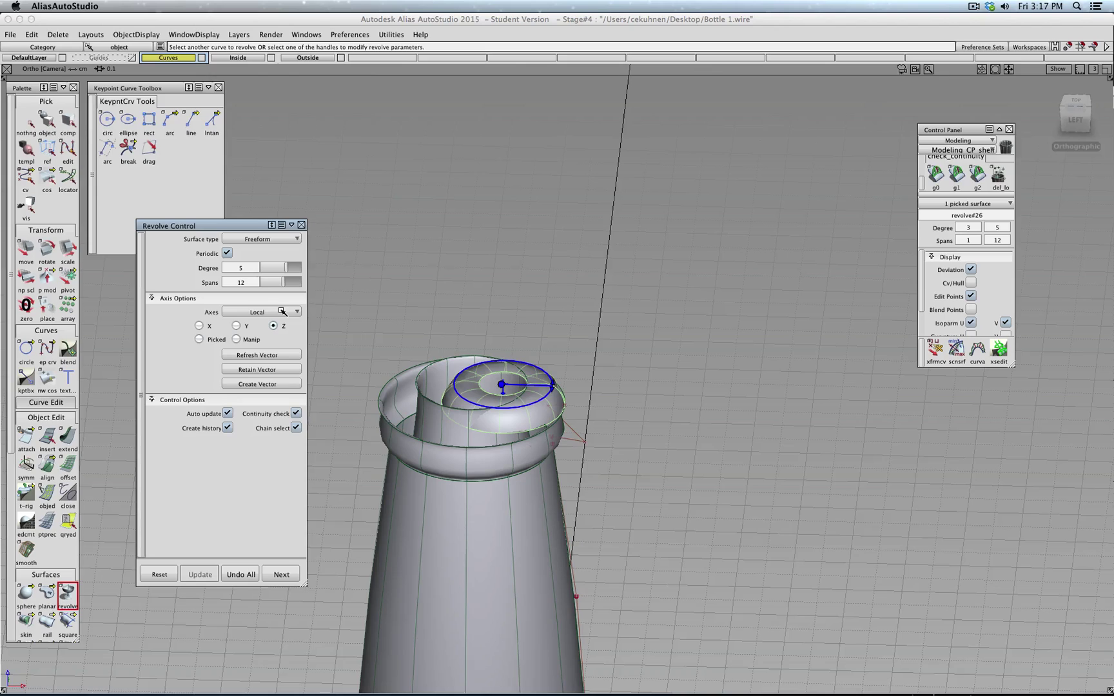
{"action": "left_click", "coordinate": [301, 224]}
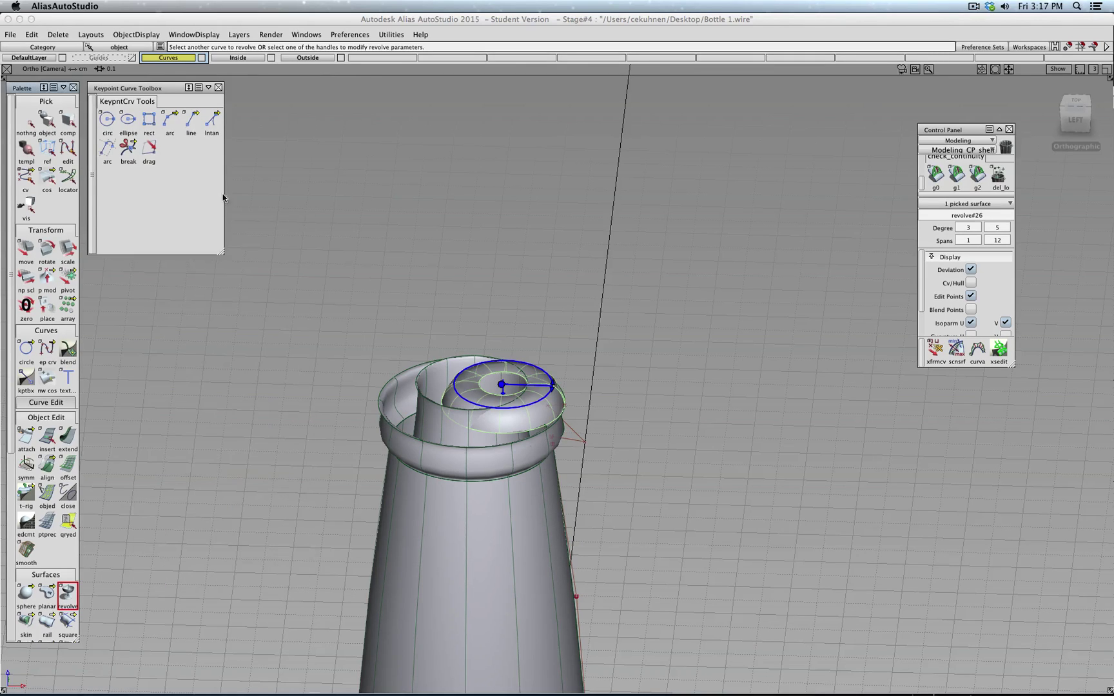
{"action": "left_click", "coordinate": [26, 122]}
{"action": "left_click", "coordinate": [47, 122]}
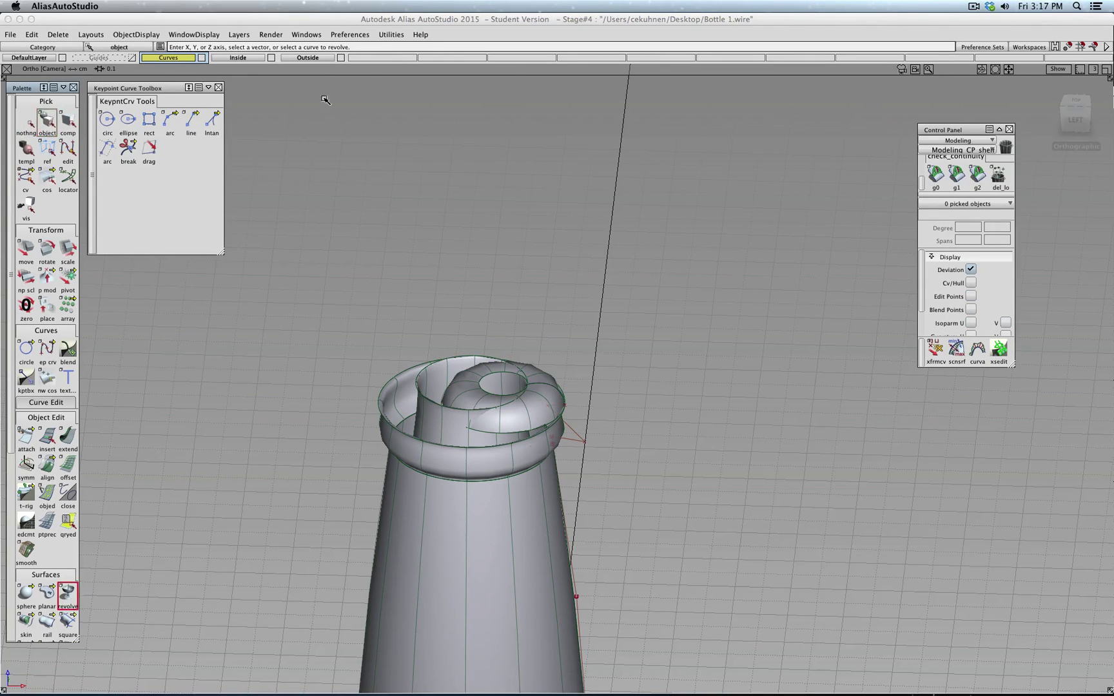
Step: Hide the Outside and Inside layers and select the curved lip profile curve
{"action": "left_click", "coordinate": [343, 58]}
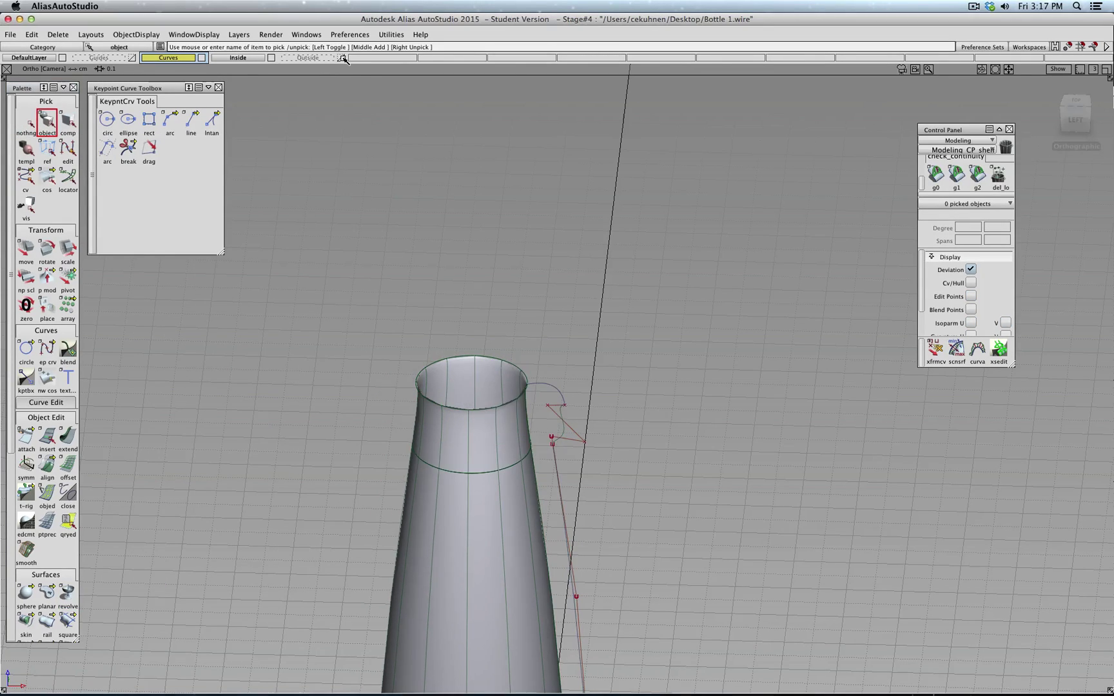
{"action": "left_click", "coordinate": [270, 58]}
{"action": "left_click", "coordinate": [552, 387]}
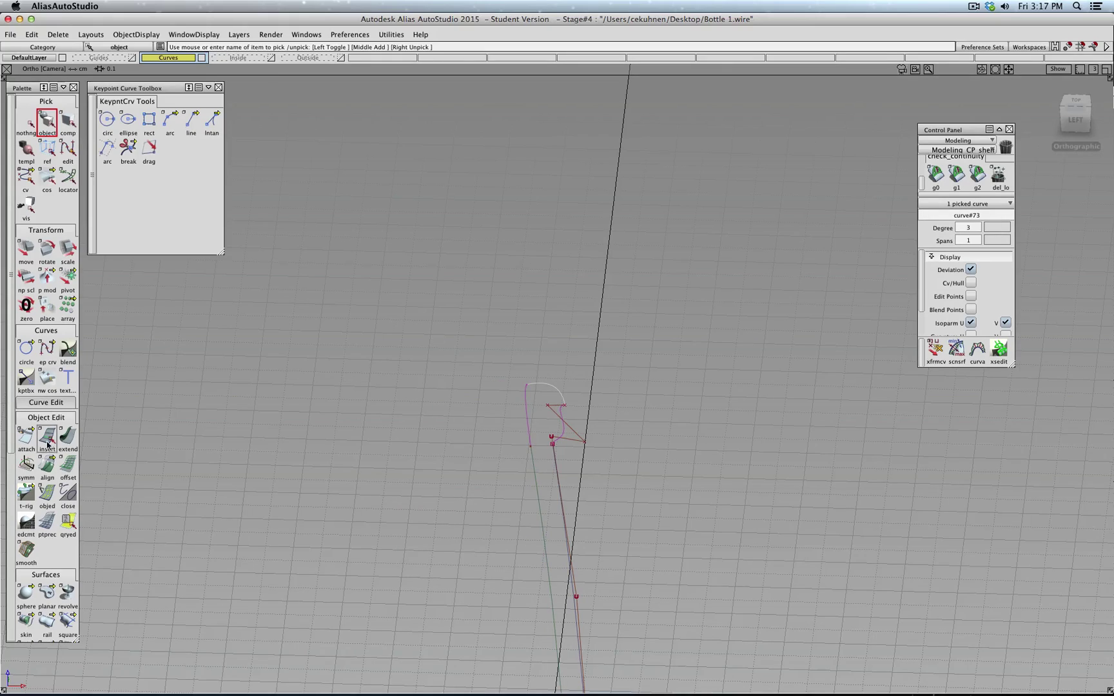
{"action": "scroll", "coordinate": [363, 474], "scroll_direction": "up", "scroll_amount": 3}
{"action": "right_click_drag", "start_coordinate": [364, 458], "coordinate": [581, 310], "text": "shift+super"}
{"action": "middle_click_drag", "start_coordinate": [580, 310], "coordinate": [593, 494], "text": "shift+super"}
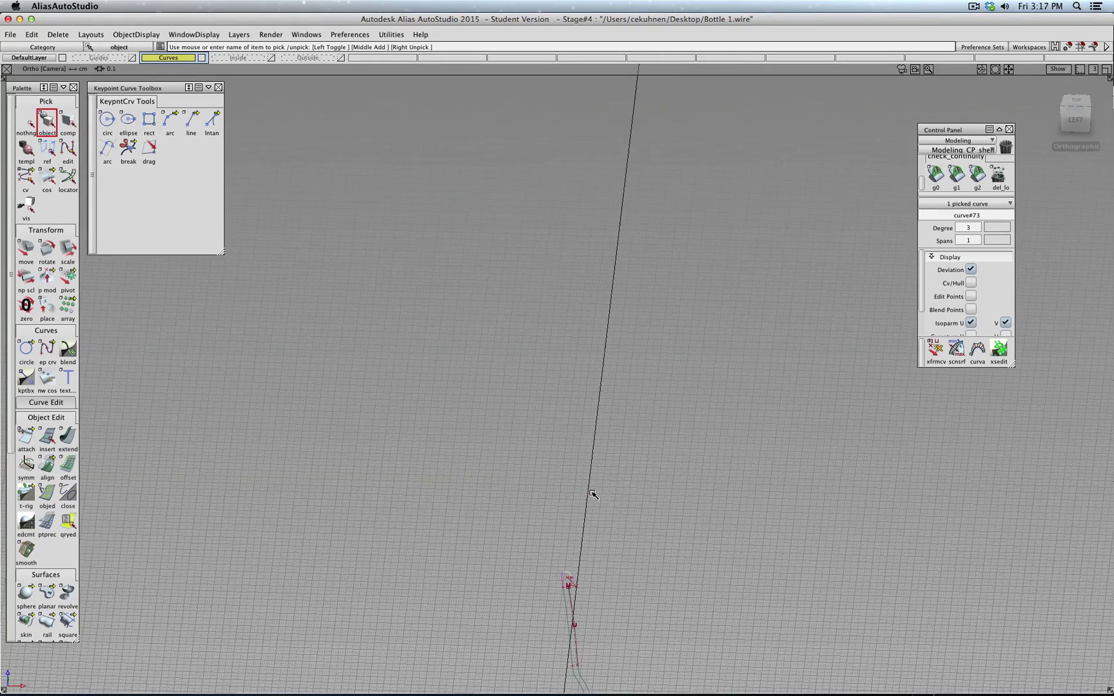
Step: Try to move the pivots of the bottle profile curves to the origin in the left view
{"action": "left_click", "coordinate": [1075, 120]}
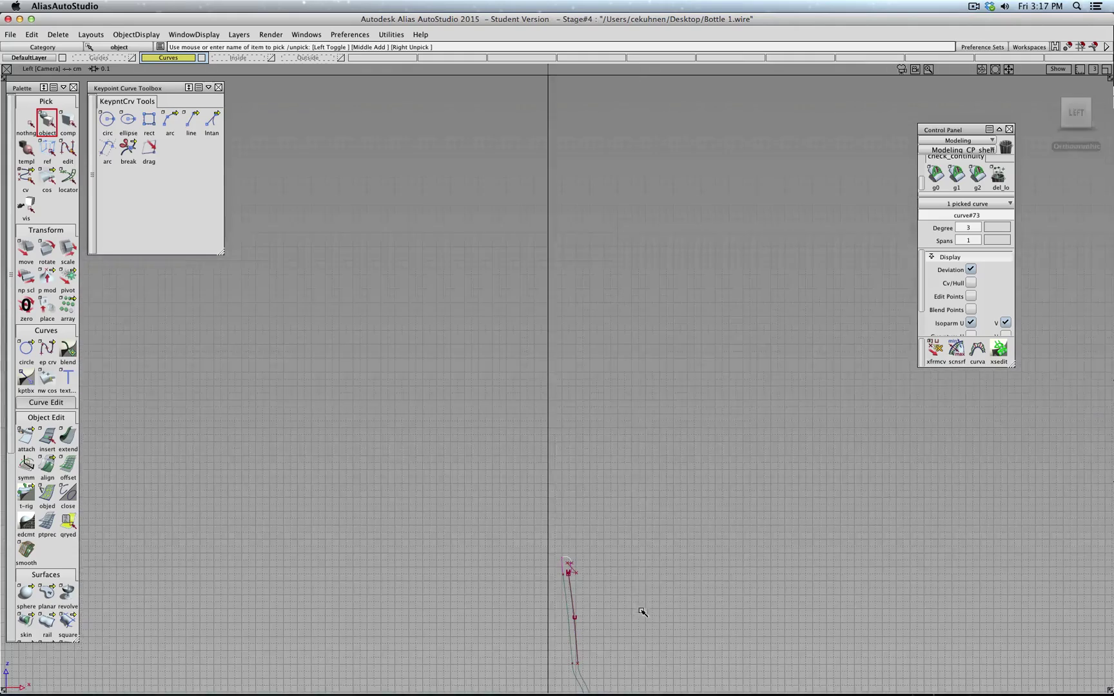
{"action": "left_click_drag", "start_coordinate": [642, 607], "coordinate": [674, 464]}
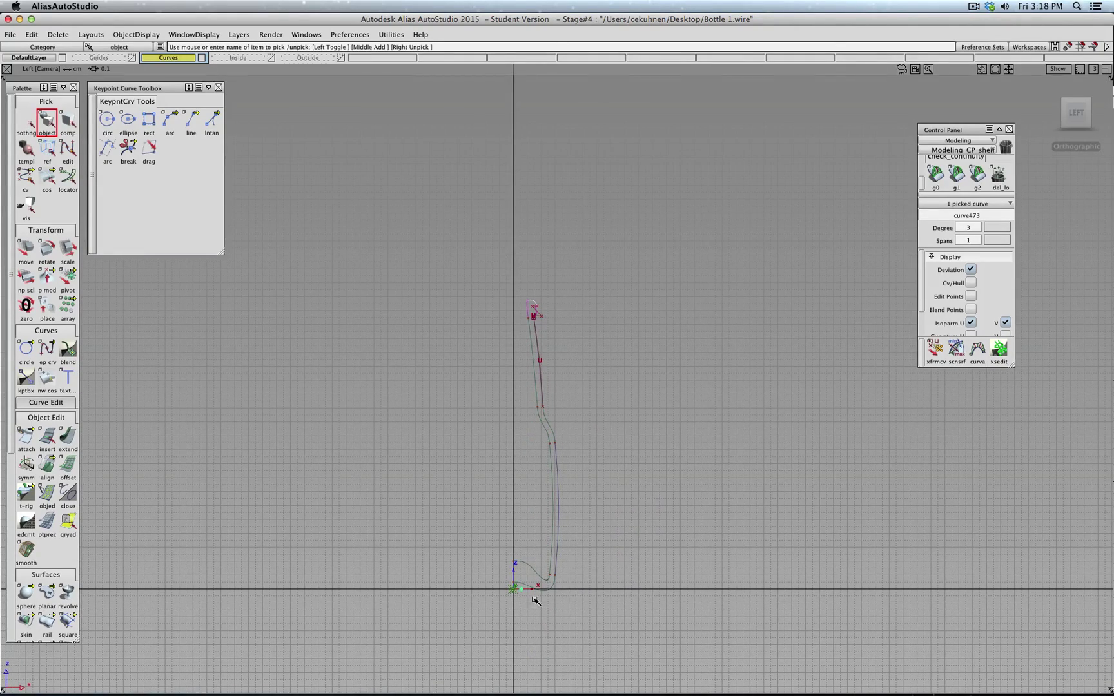
{"action": "left_click_drag", "start_coordinate": [457, 254], "coordinate": [641, 650]}
{"action": "left_click", "coordinate": [68, 278]}
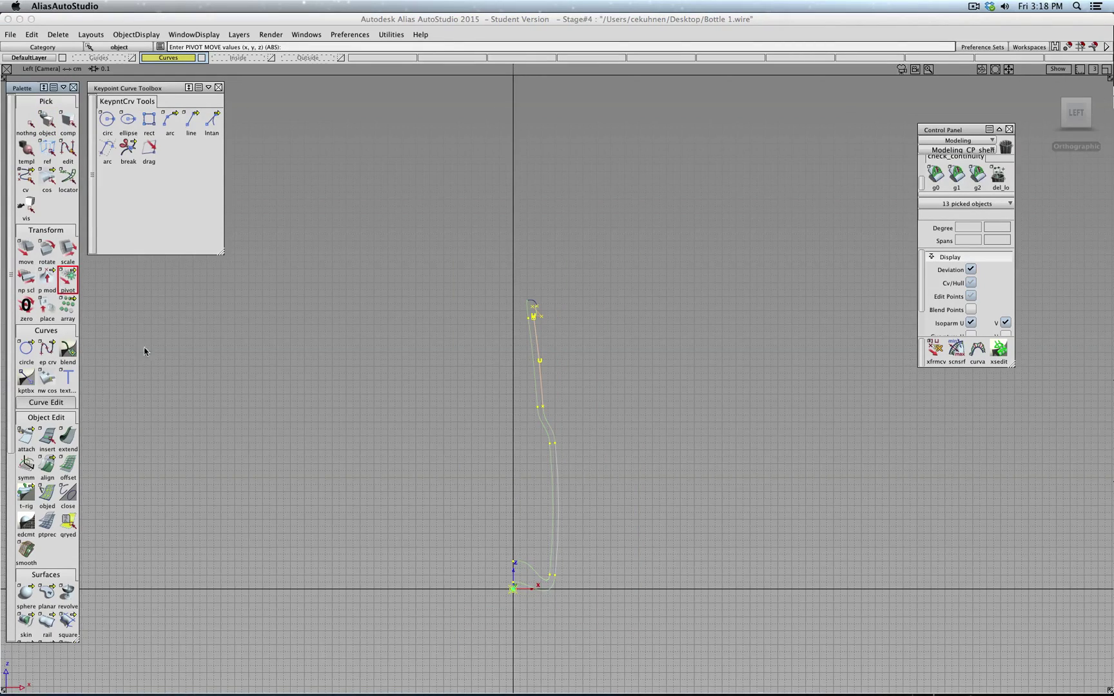
{"action": "mouse_move", "coordinate": [657, 297]}
{"action": "left_mouse_down"}
{"action": "mouse_move", "coordinate": [551, 209]}
{"action": "mouse_move", "coordinate": [339, 522]}
{"action": "mouse_move", "coordinate": [522, 599]}
{"action": "mouse_move", "coordinate": [513, 590]}
{"action": "left_mouse_up"}
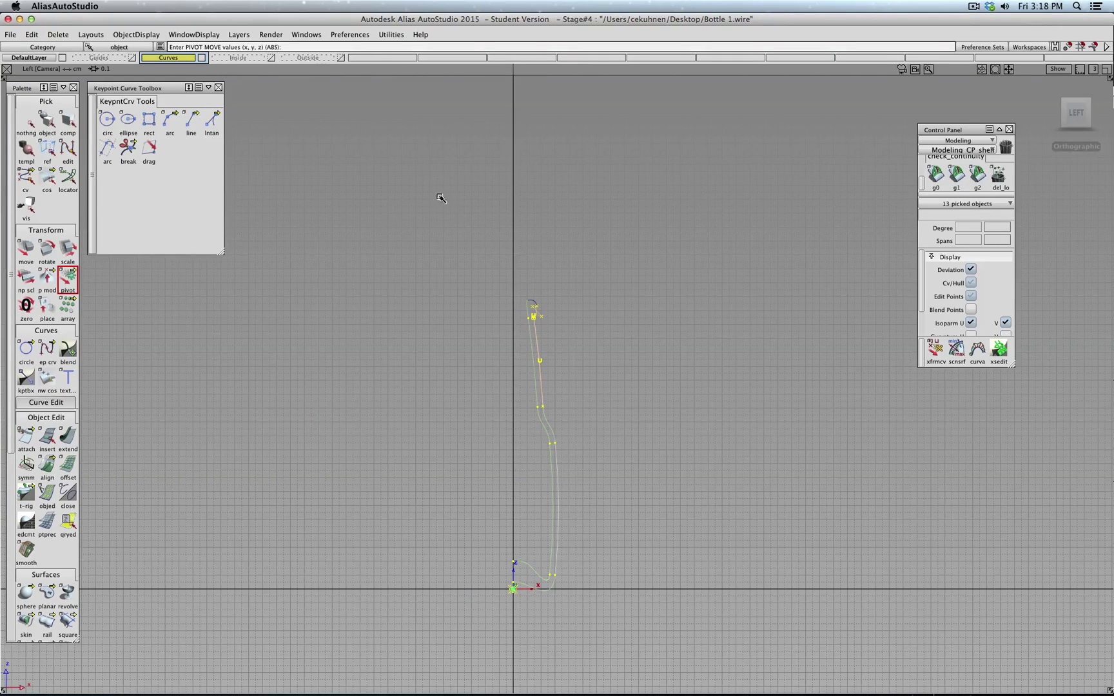
Step: Show the Inside and Outside layers, clear the selection, examine the lip surface, and hide both layers again
{"action": "left_click", "coordinate": [272, 57]}
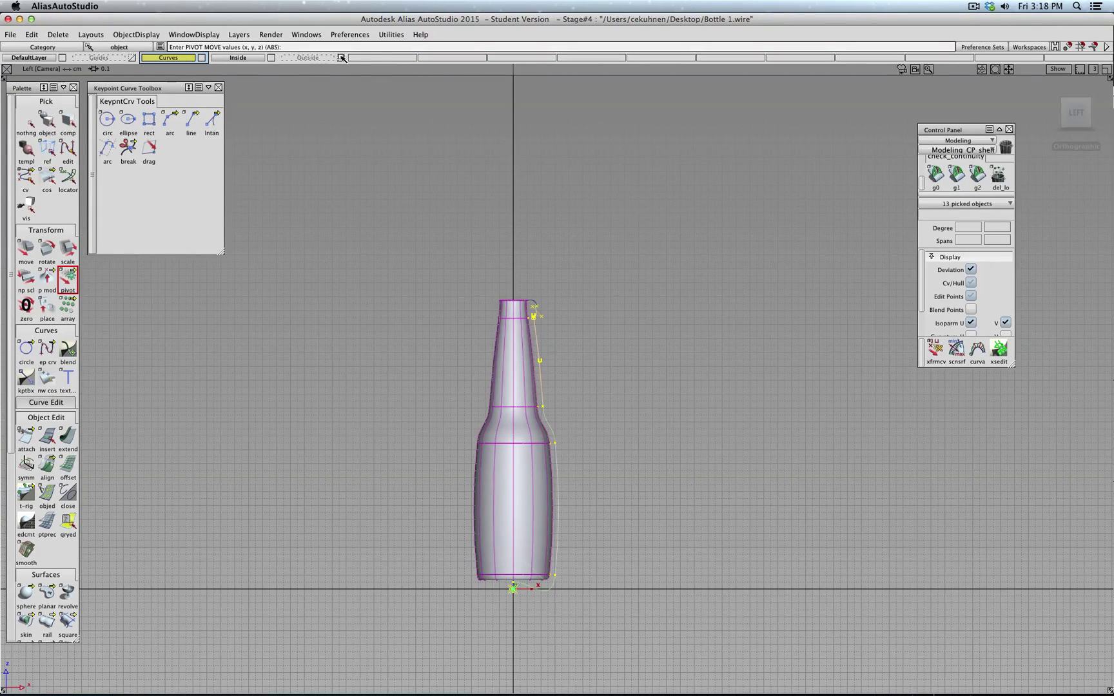
{"action": "left_click", "coordinate": [342, 57]}
{"action": "left_click", "coordinate": [27, 122]}
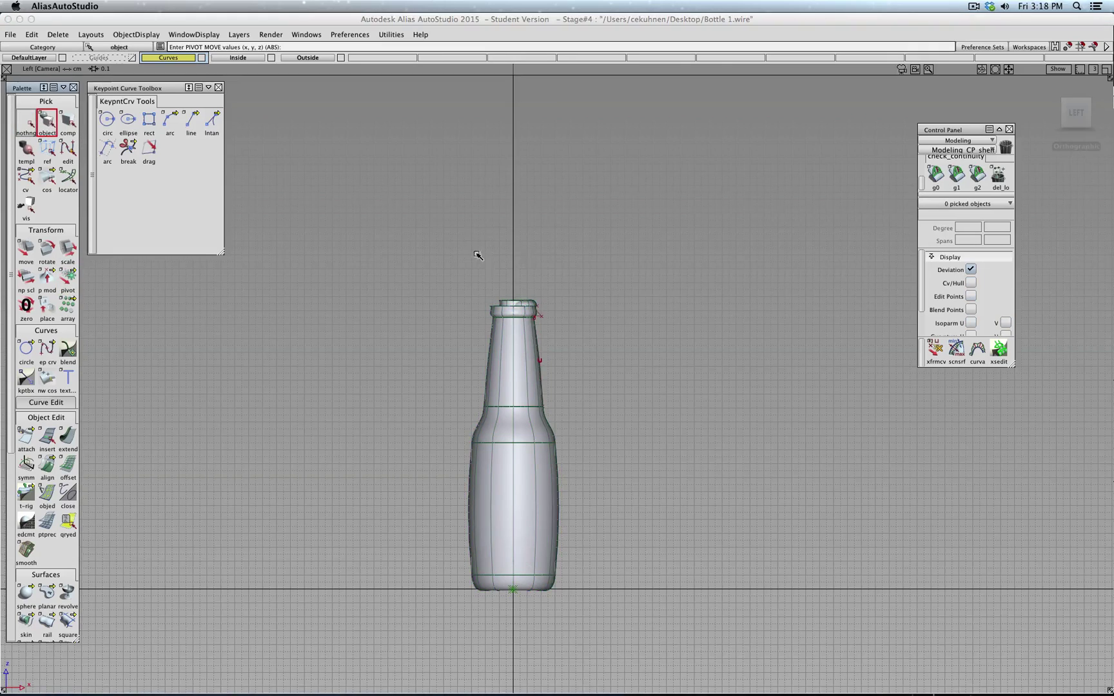
{"action": "middle_click_drag", "start_coordinate": [601, 276], "coordinate": [581, 310], "text": "alt+shift"}
{"action": "left_click_drag", "start_coordinate": [574, 336], "coordinate": [574, 337], "text": "ctrl+shift"}
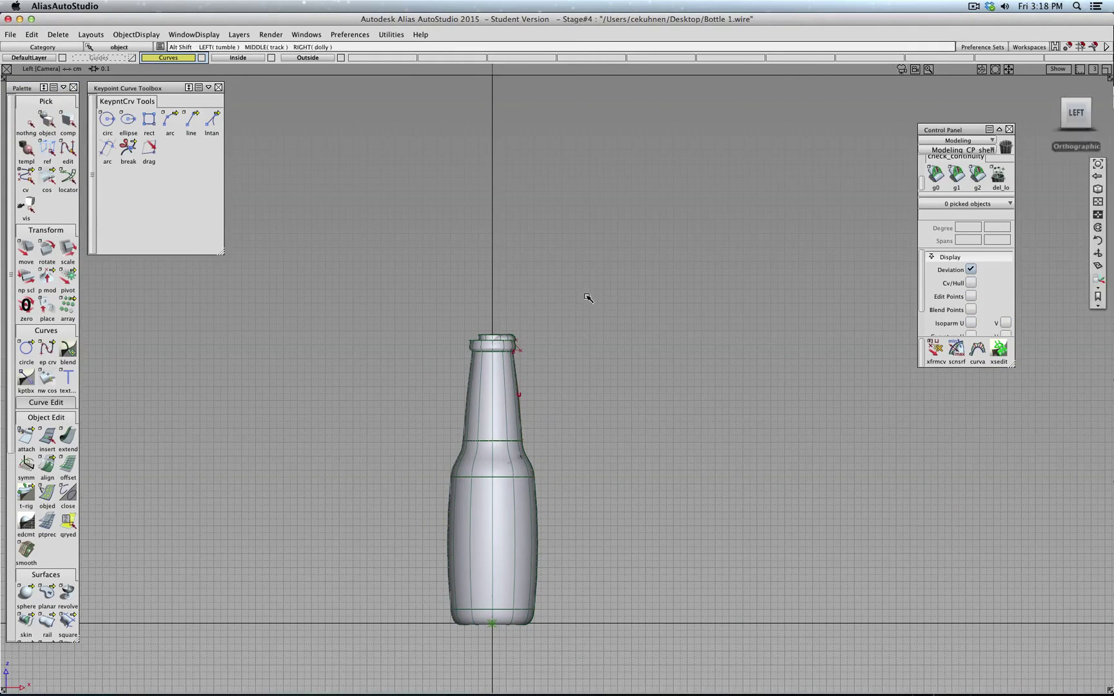
{"action": "left_click", "coordinate": [271, 58]}
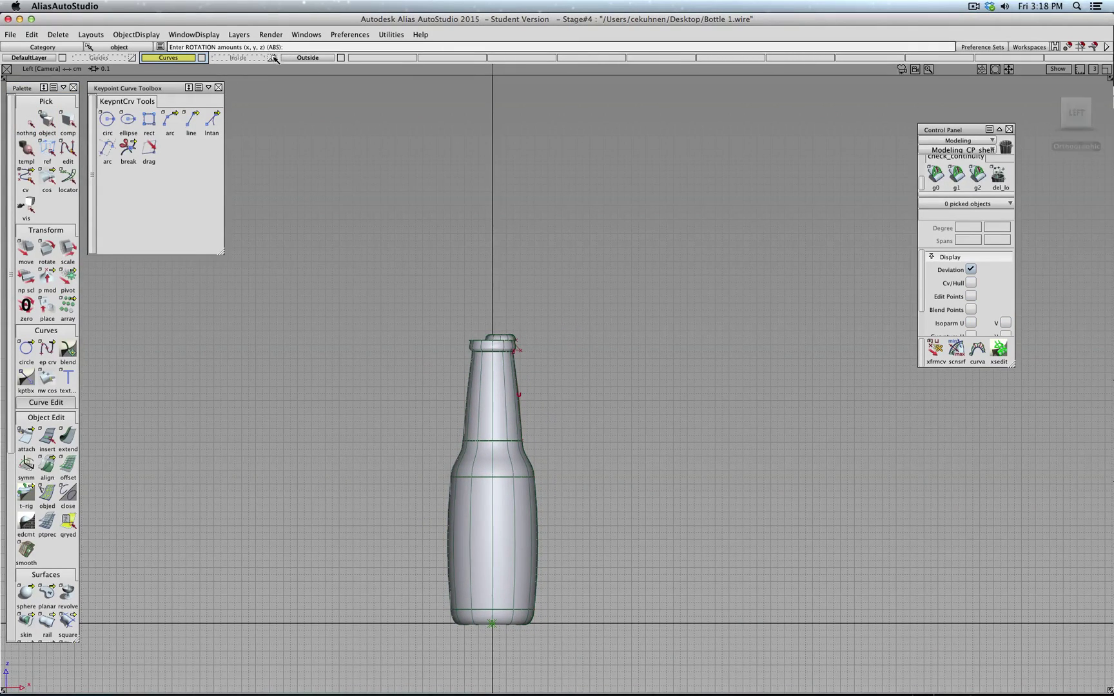
{"action": "left_click", "coordinate": [340, 58]}
{"action": "scroll", "coordinate": [510, 309], "scroll_direction": "up", "scroll_amount": 3}
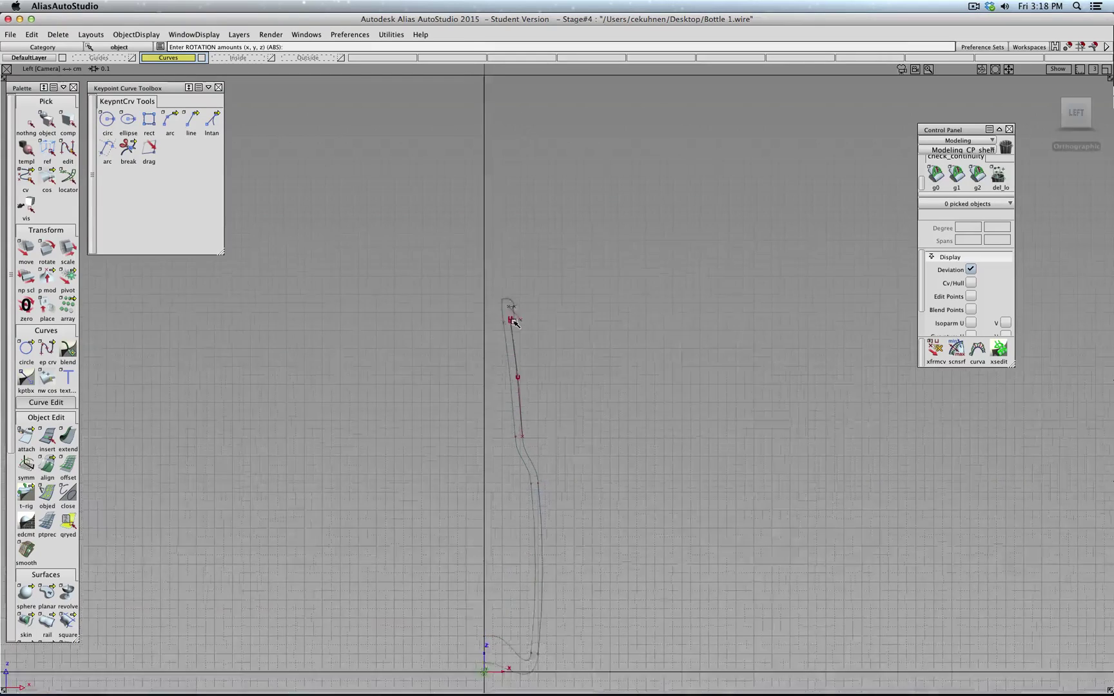
{"action": "mouse_move", "coordinate": [260, 385]}
{"action": "left_mouse_down", "text": "ctrl+shift"}
{"action": "mouse_move", "coordinate": [267, 357]}
{"action": "mouse_move", "coordinate": [245, 369]}
{"action": "left_mouse_up", "text": "ctrl+shift"}
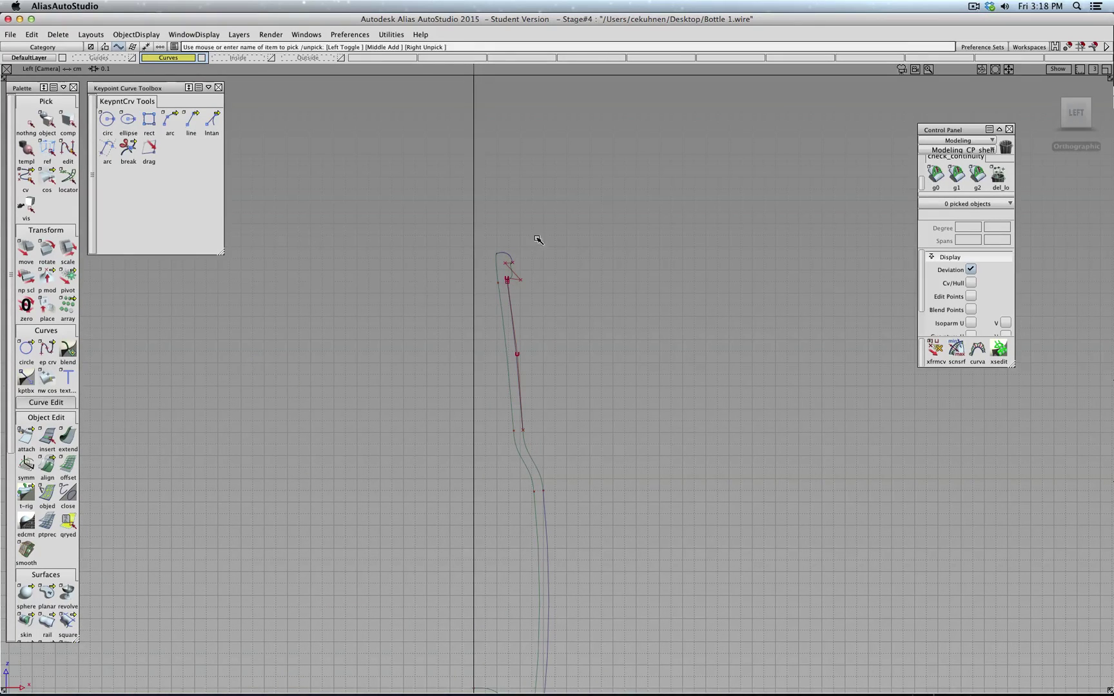
{"action": "left_click", "coordinate": [507, 253]}
{"action": "scroll", "coordinate": [622, 362], "scroll_direction": "down", "scroll_amount": 5}
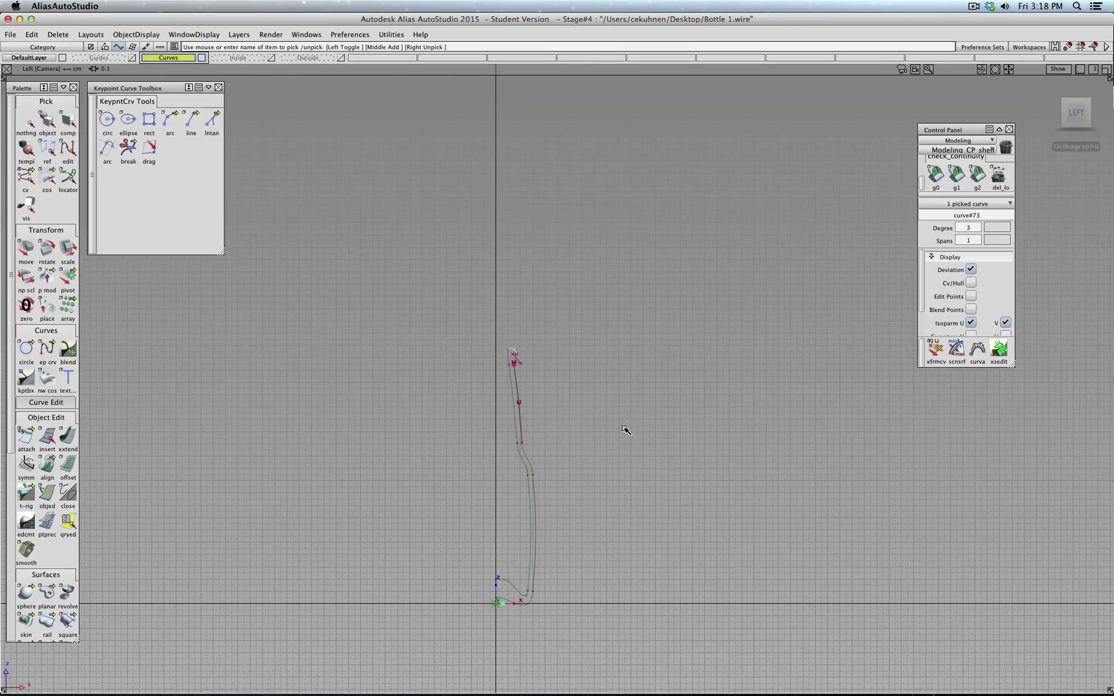
{"action": "left_click_drag", "start_coordinate": [625, 430], "coordinate": [642, 351]}
{"action": "left_click_drag", "start_coordinate": [606, 272], "coordinate": [443, 690]}
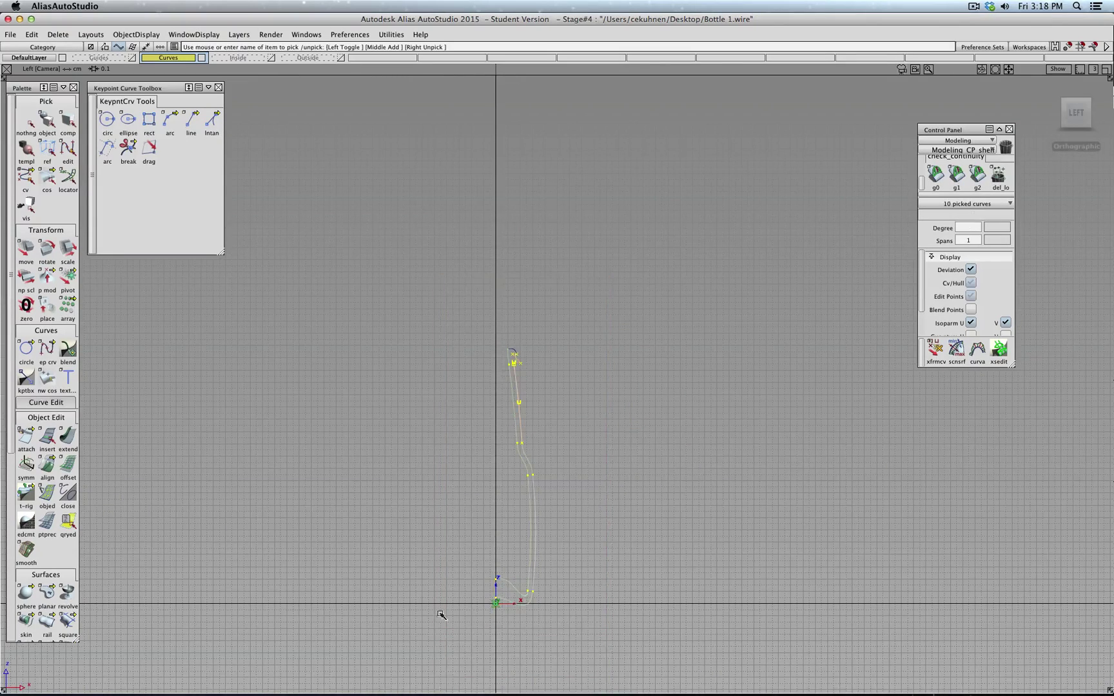
{"action": "left_click", "coordinate": [67, 277]}
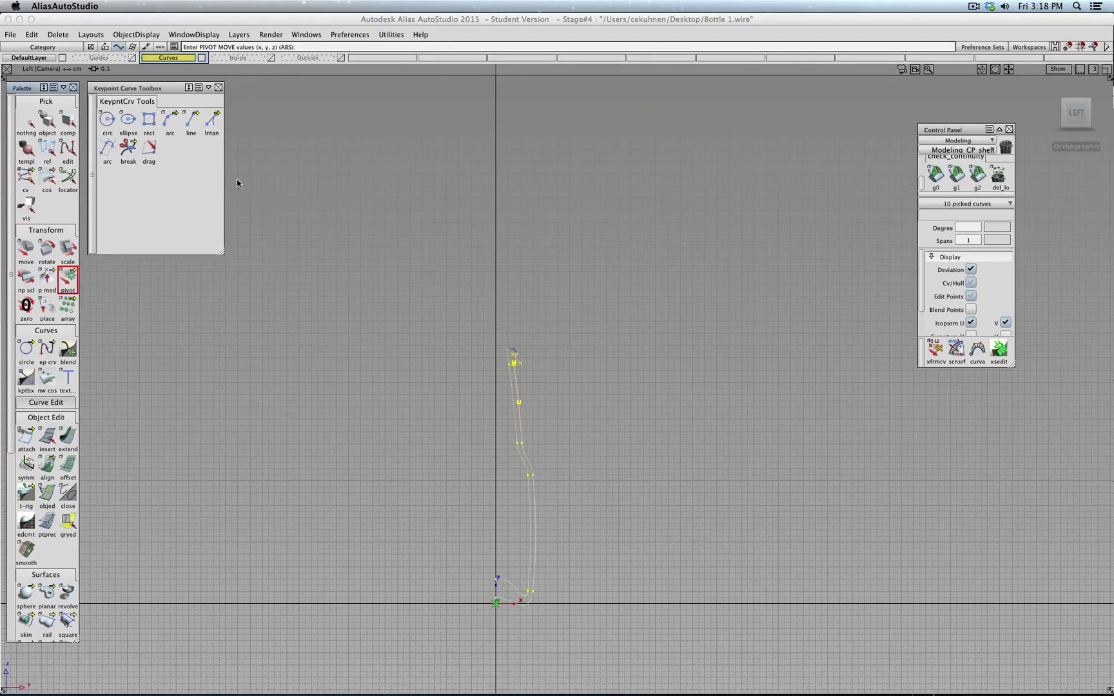
{"action": "left_click", "coordinate": [28, 123]}
Step: Select all the bottle profile curves including the lip curve, snap their pivots to the origin, and clear the selection
{"action": "left_click", "coordinate": [47, 122]}
{"action": "left_click_drag", "start_coordinate": [428, 278], "coordinate": [642, 620]}
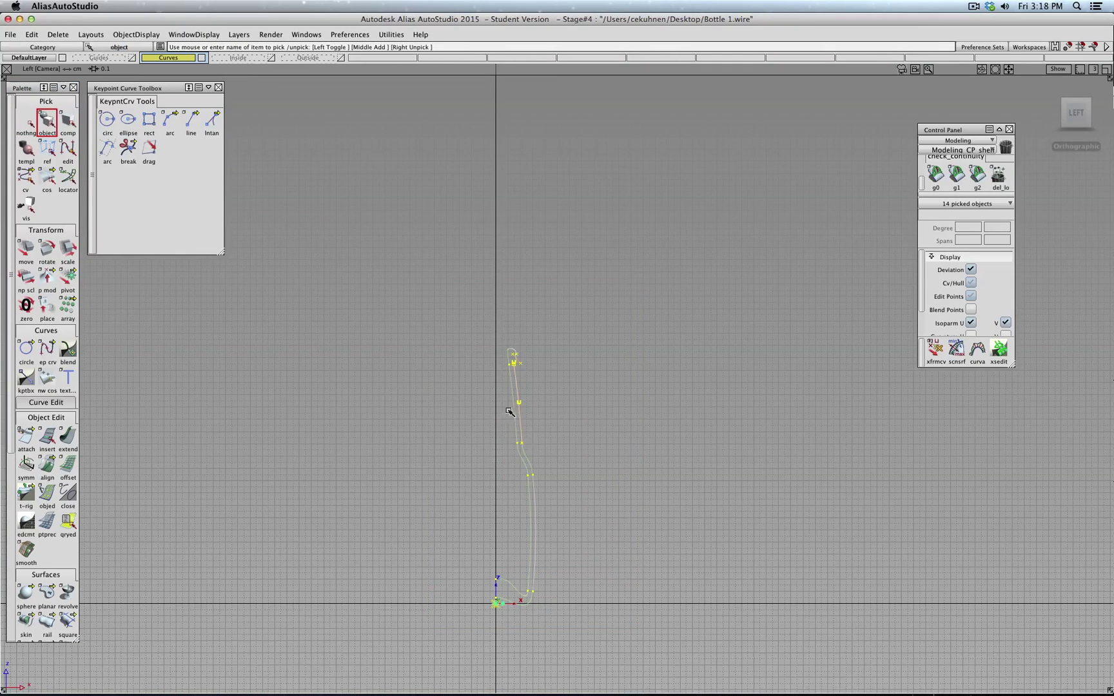
{"action": "left_click_drag", "start_coordinate": [422, 299], "coordinate": [594, 554]}
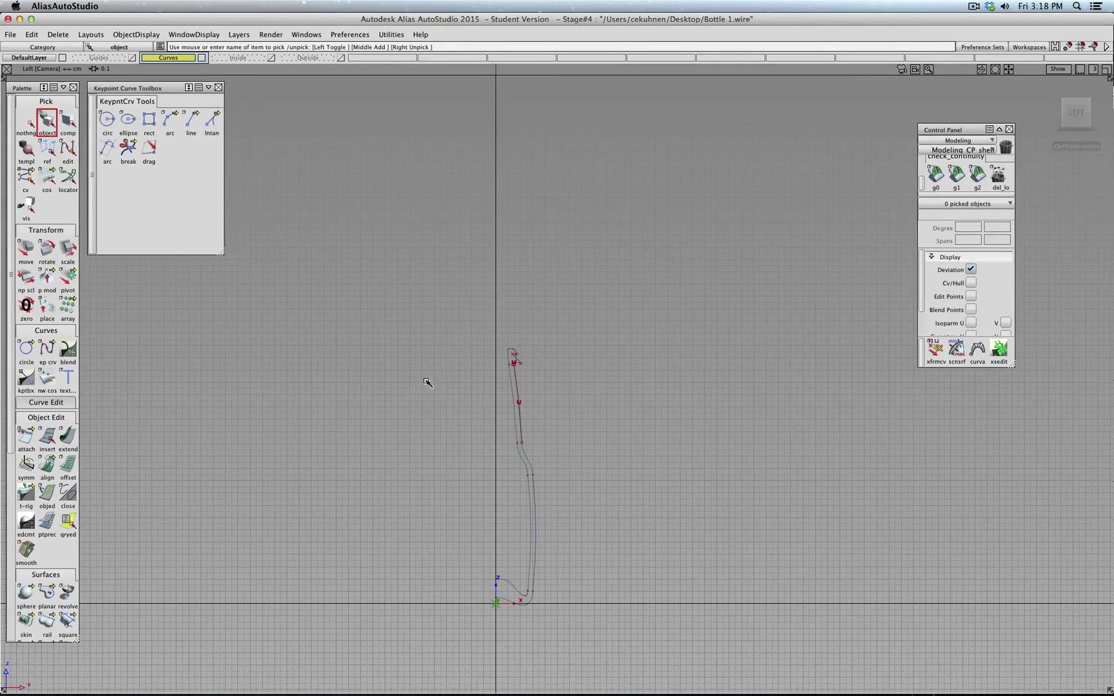
{"action": "left_click_drag", "start_coordinate": [408, 307], "coordinate": [626, 692]}
{"action": "left_click", "coordinate": [513, 351]}
{"action": "left_click_drag", "start_coordinate": [419, 294], "coordinate": [665, 646]}
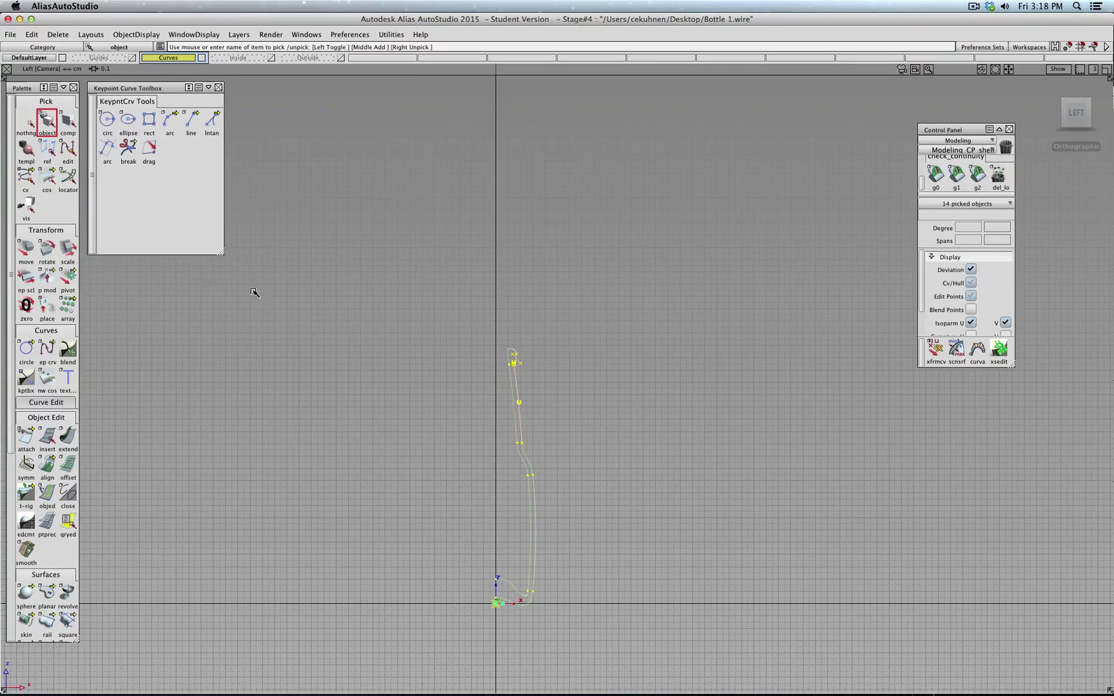
{"action": "left_click", "coordinate": [66, 278]}
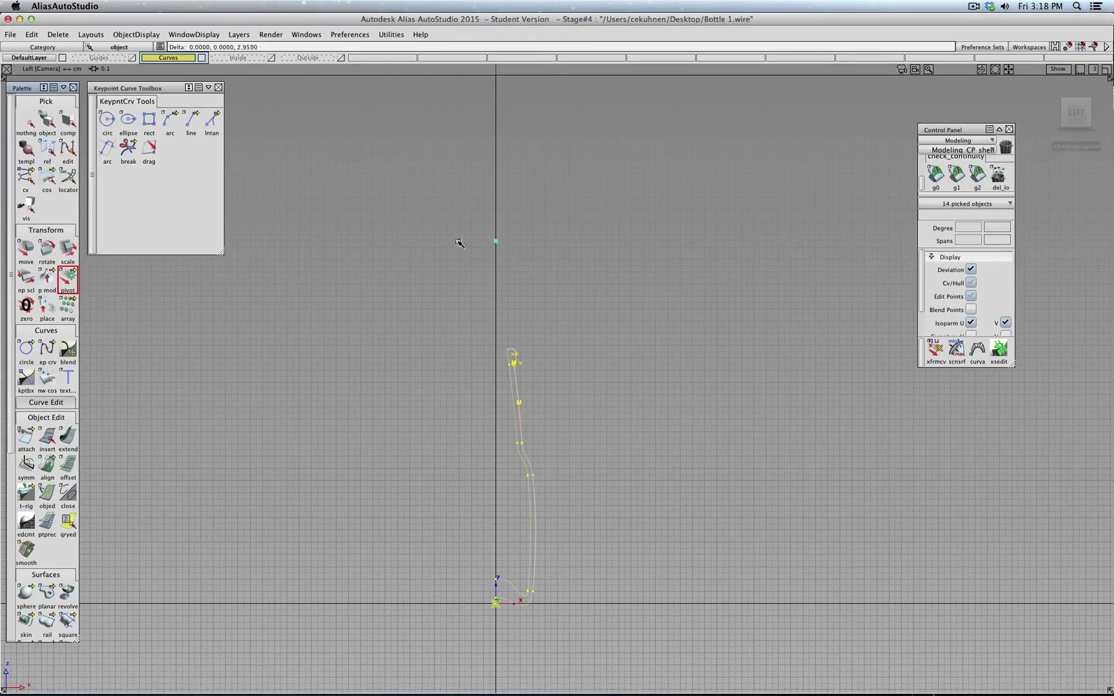
{"action": "left_click_drag", "start_coordinate": [483, 616], "coordinate": [497, 605], "text": "alt"}
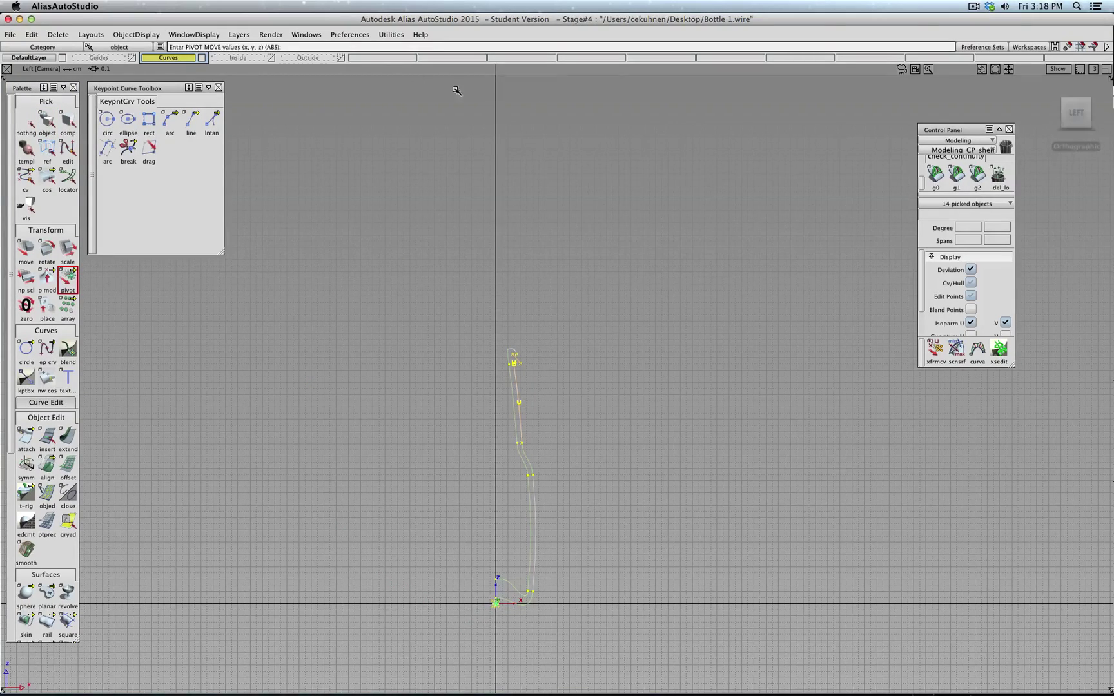
{"action": "left_click", "coordinate": [33, 127]}
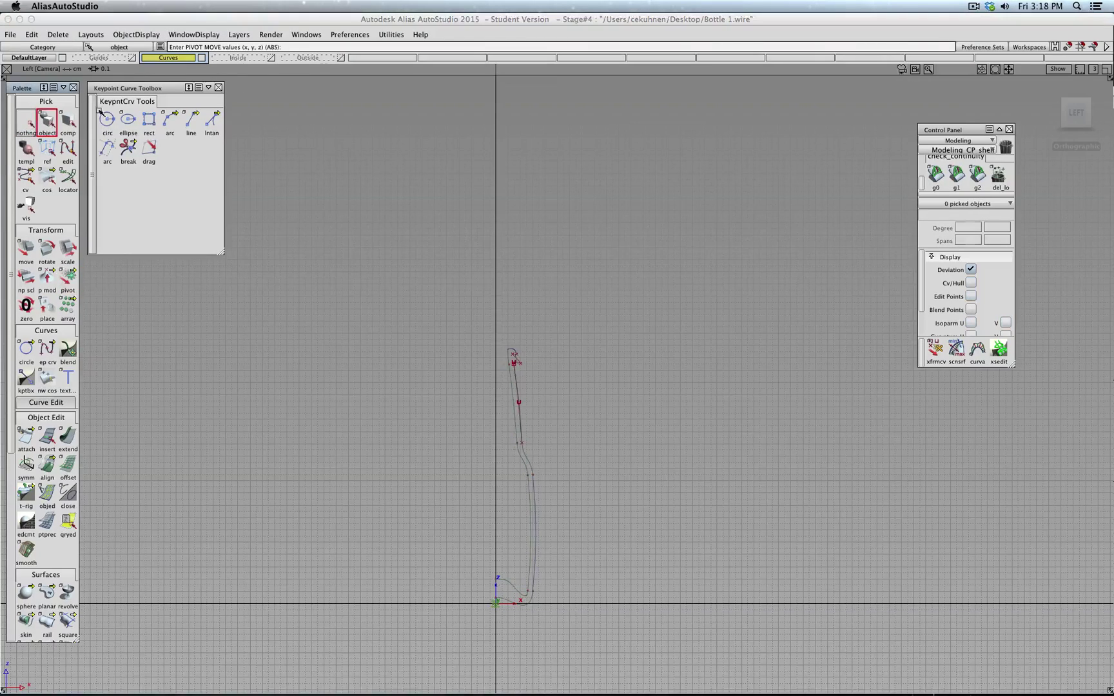
Step: Show the Outside layer and select the off-centre revolved lip surface at the top of the bottle
{"action": "left_click", "coordinate": [272, 59]}
{"action": "left_click", "coordinate": [272, 58]}
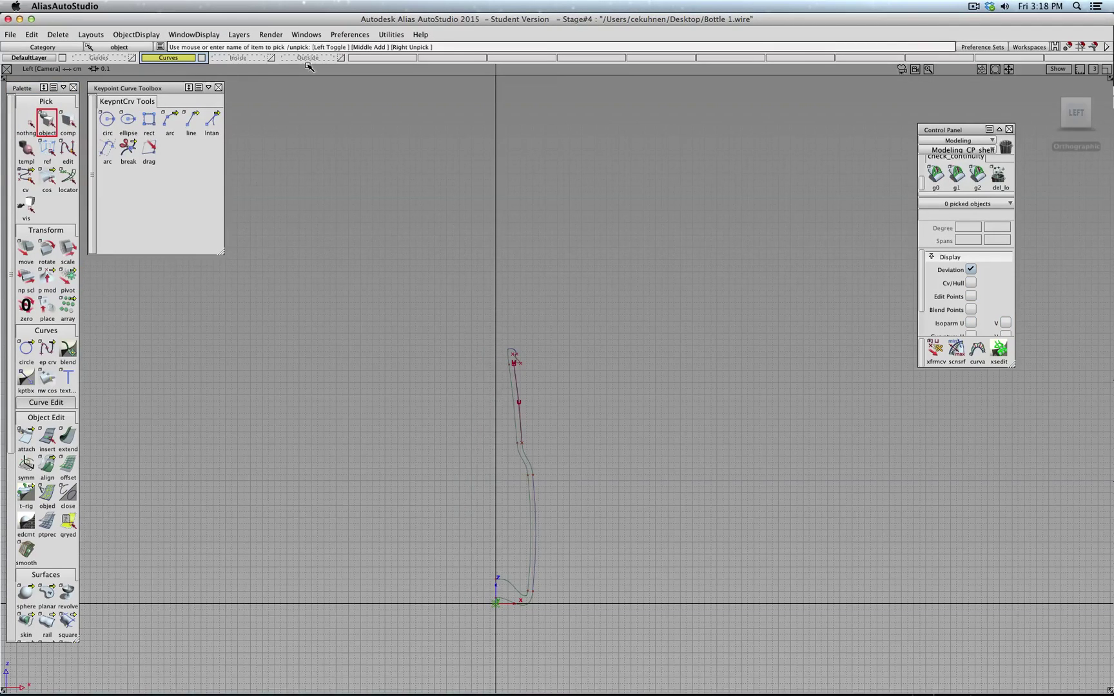
{"action": "left_click", "coordinate": [341, 58]}
{"action": "scroll", "coordinate": [520, 294], "scroll_direction": "up", "scroll_amount": 3}
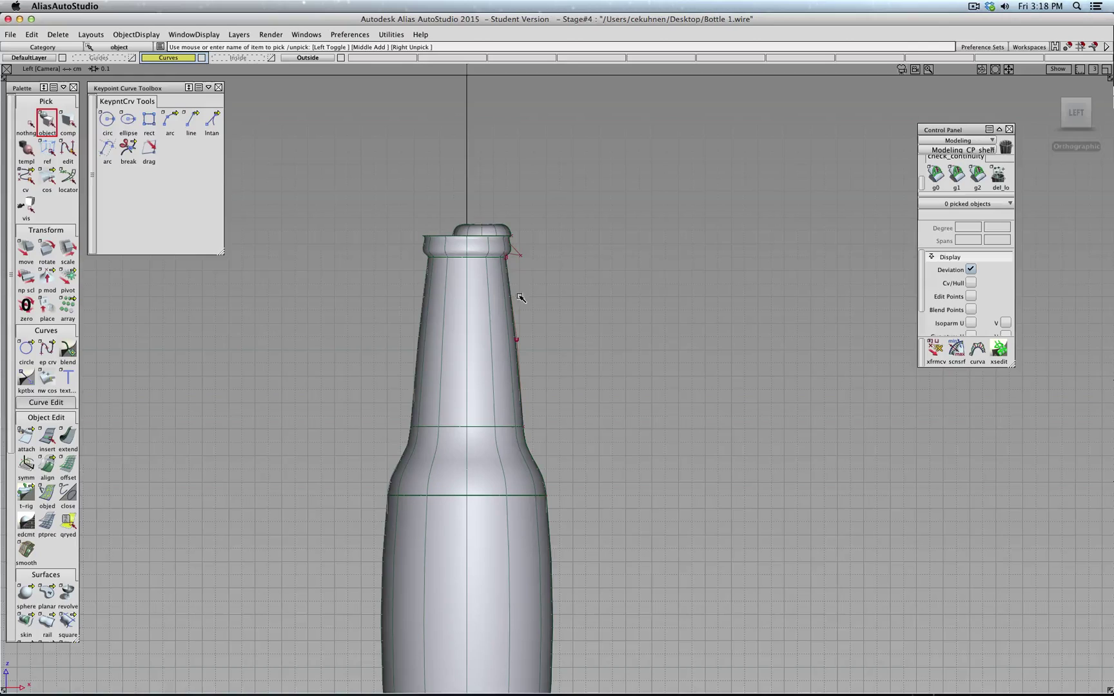
{"action": "left_click", "coordinate": [510, 230]}
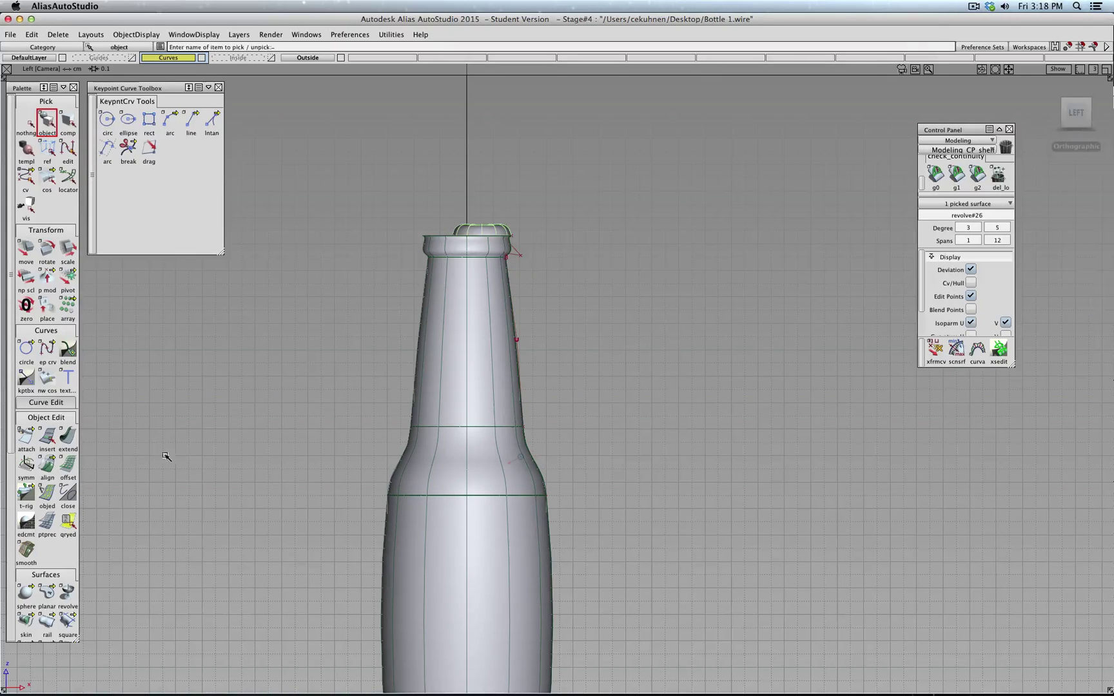
Step: Recompute the lip surface's Revolve about the local Z axis and finish the Revolve command
{"action": "left_click", "coordinate": [68, 595]}
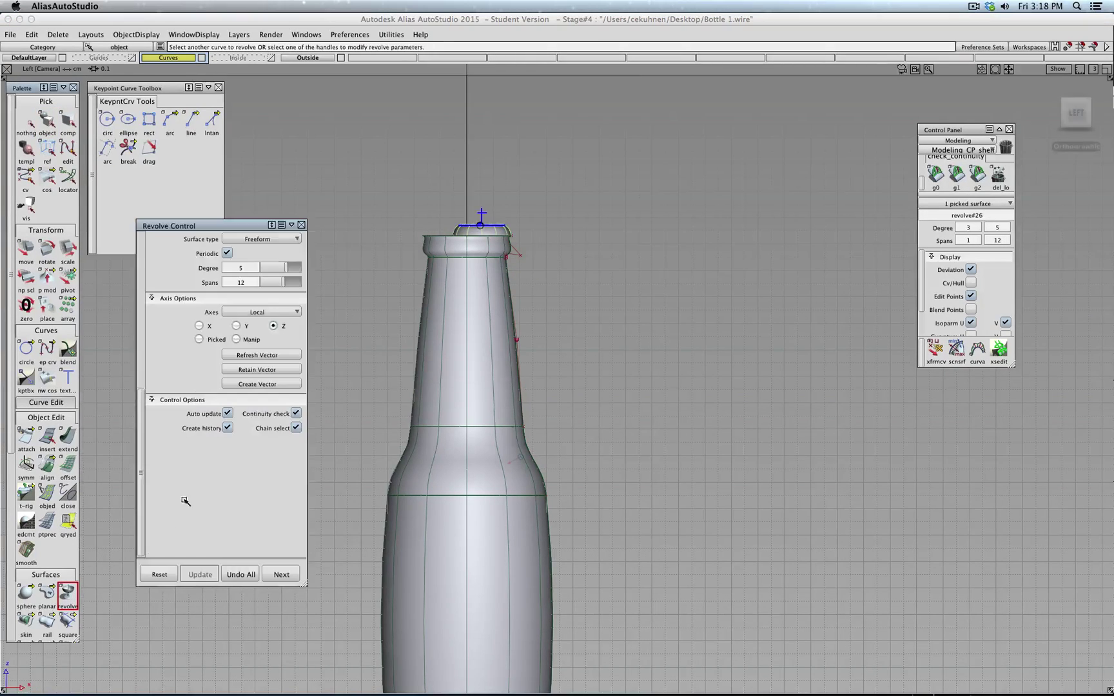
{"action": "left_click", "coordinate": [271, 313]}
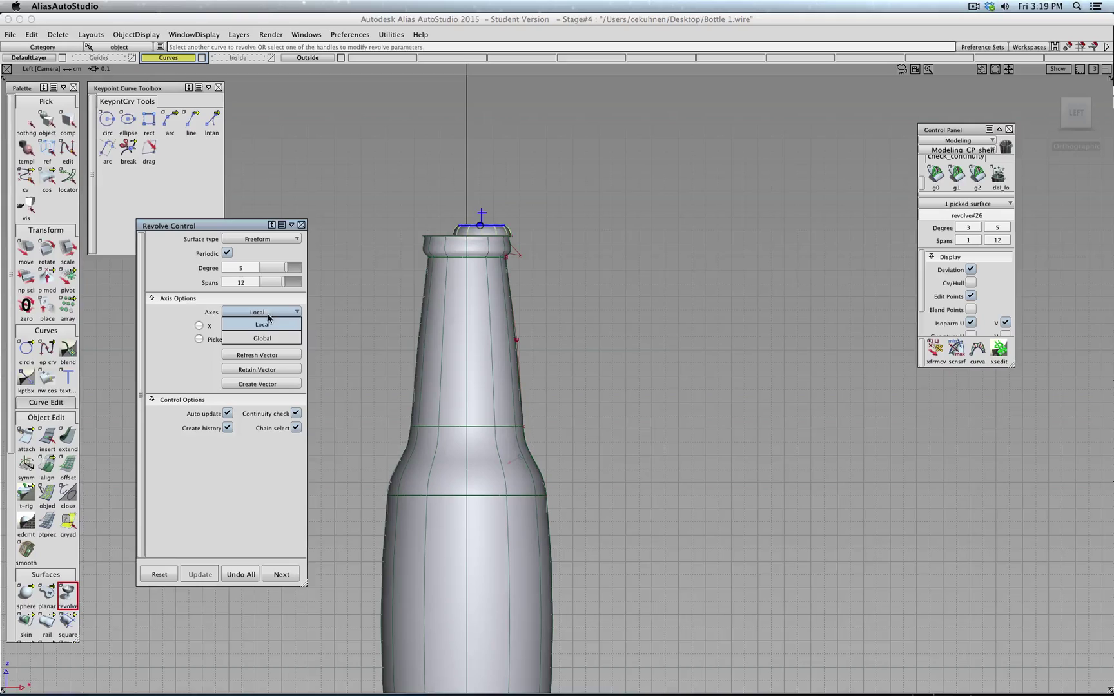
{"action": "left_click", "coordinate": [271, 321]}
{"action": "left_click", "coordinate": [274, 310]}
{"action": "left_click", "coordinate": [273, 325]}
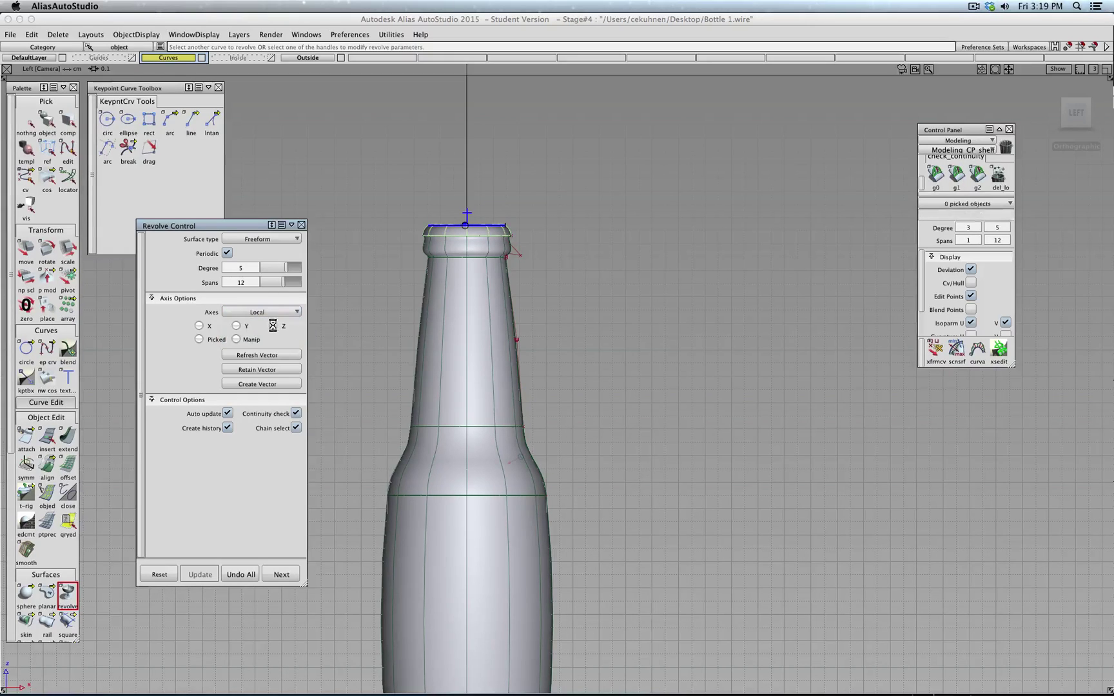
{"action": "left_click", "coordinate": [285, 571]}
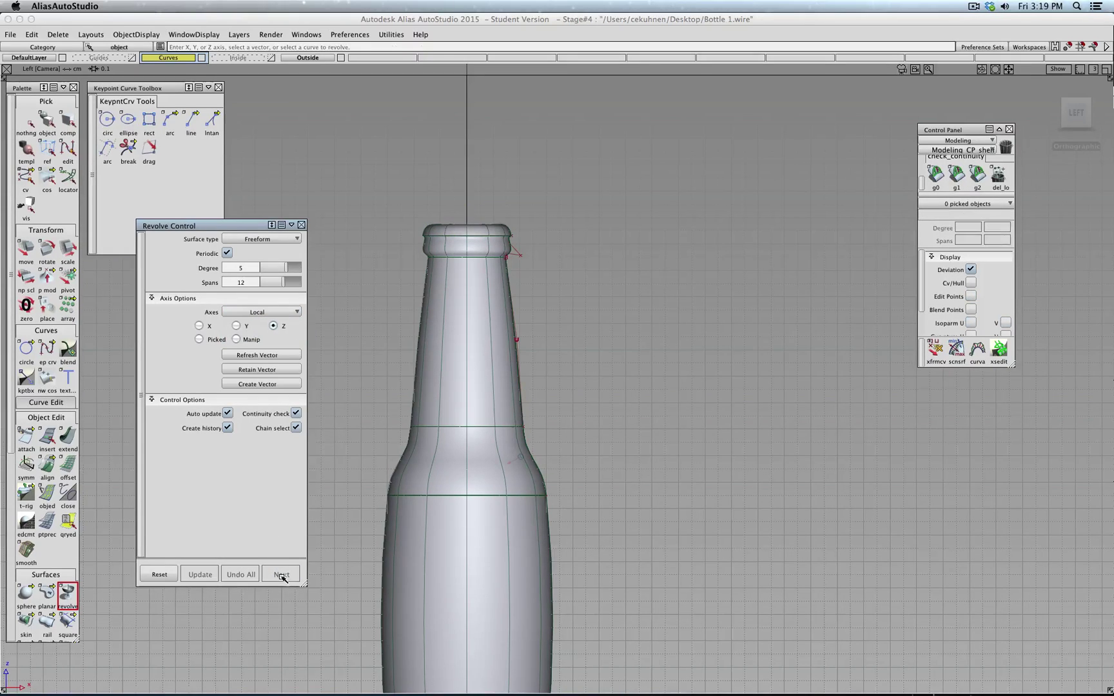
{"action": "left_click", "coordinate": [301, 225]}
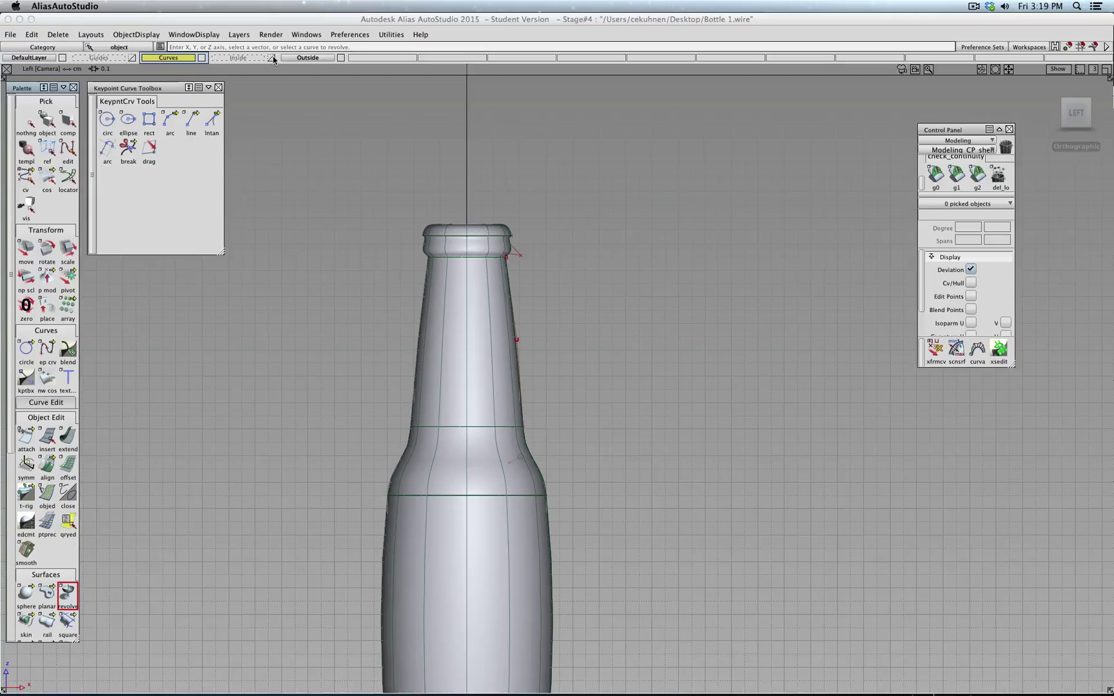
Step: Examine the whole bottle from a rotated orthographic view and return to the left view
{"action": "left_click_drag", "start_coordinate": [1064, 117], "coordinate": [1019, 117]}
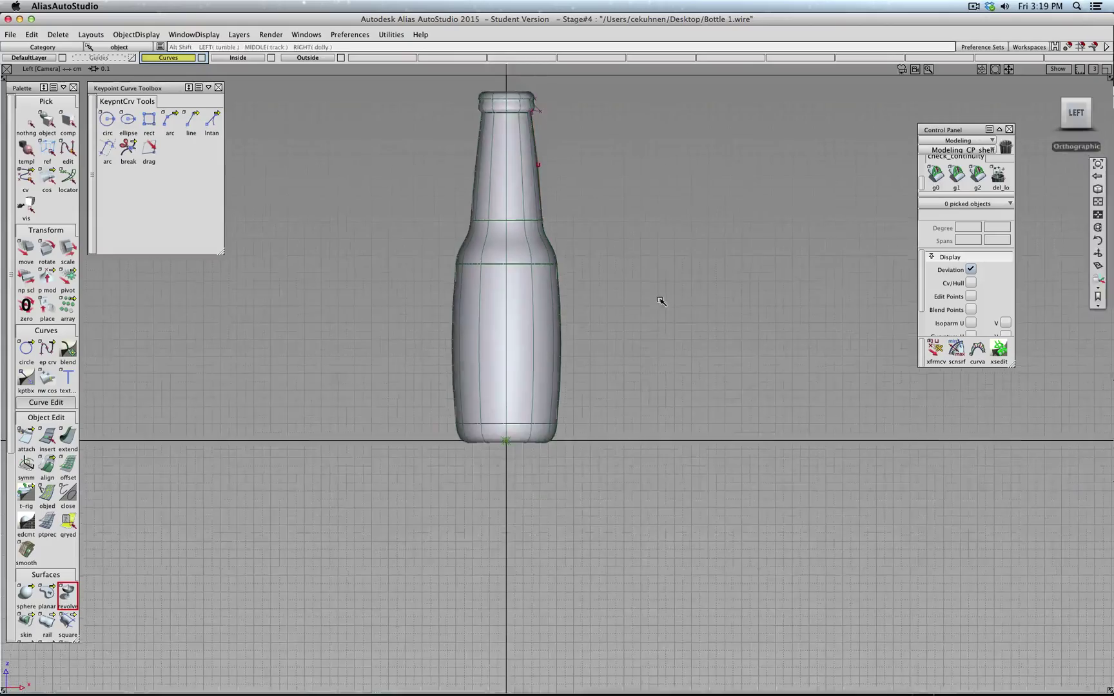
{"action": "left_click_drag", "start_coordinate": [1071, 125], "coordinate": [1035, 158]}
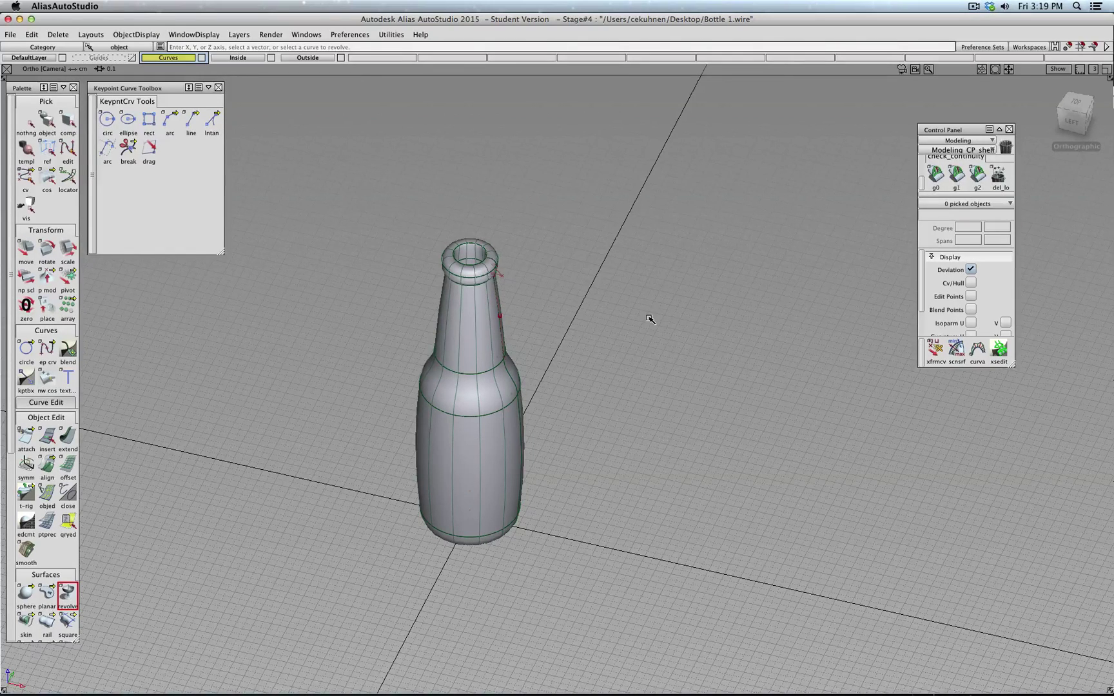
{"action": "left_click", "coordinate": [1071, 122]}
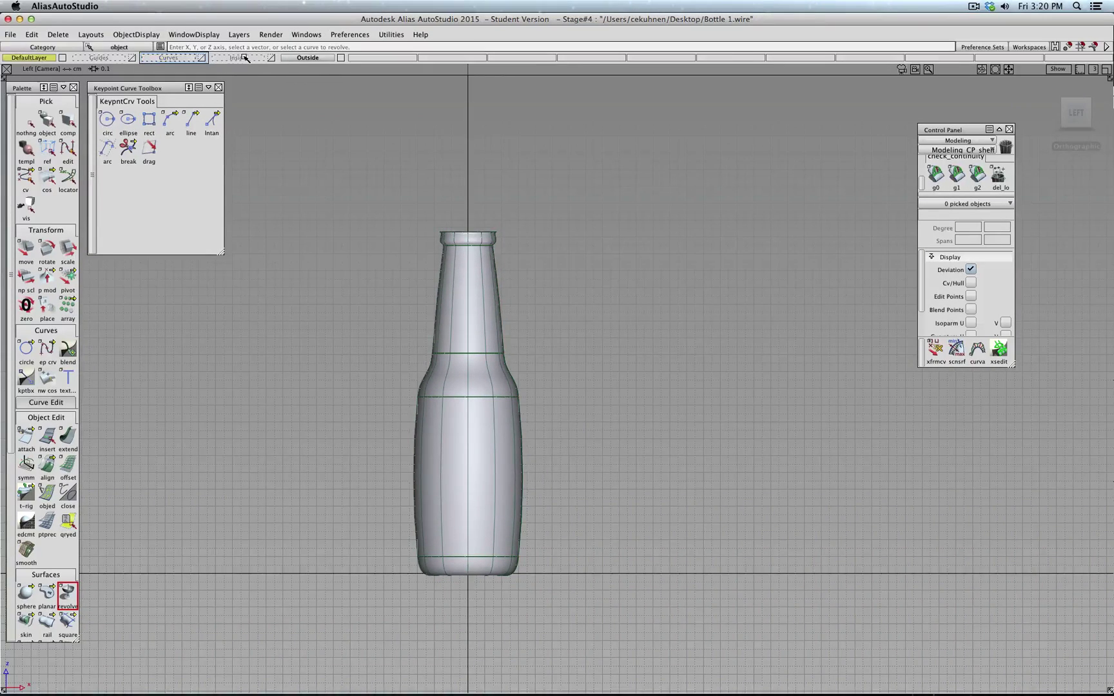
Step: Make Inside the active, visible layer and show the Curves layer
{"action": "left_click", "coordinate": [202, 57]}
{"action": "left_click", "coordinate": [244, 57]}
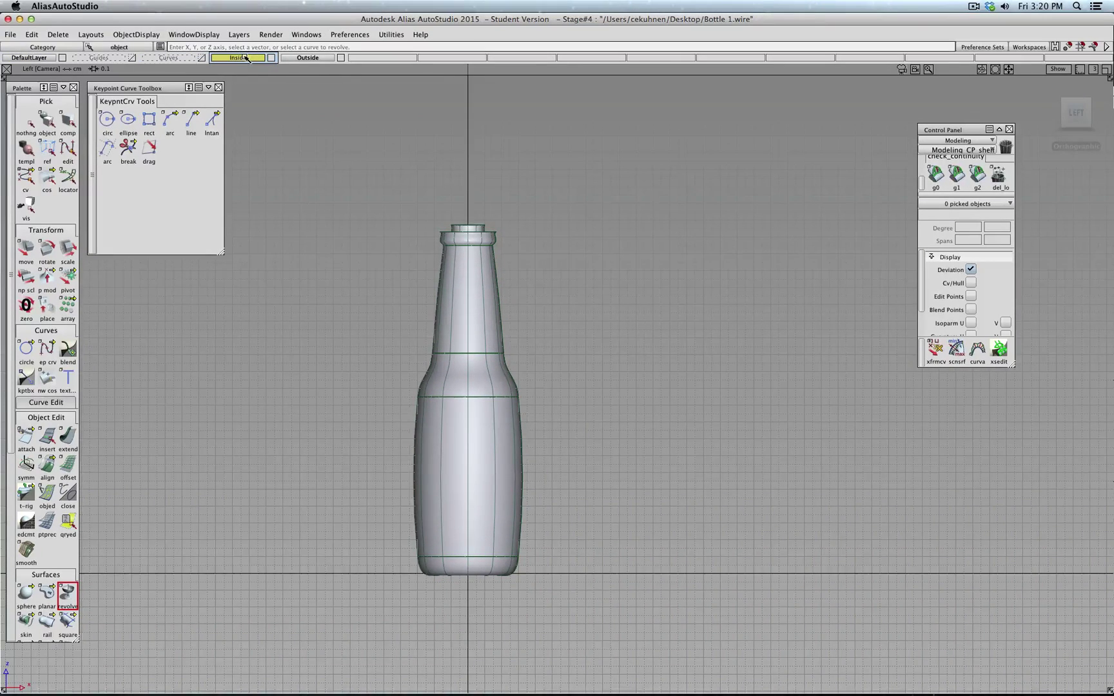
{"action": "left_click", "coordinate": [202, 57]}
Step: Assign the revolved lip surface to the Outside layer and hide the Curves layer
{"action": "left_click", "coordinate": [48, 121]}
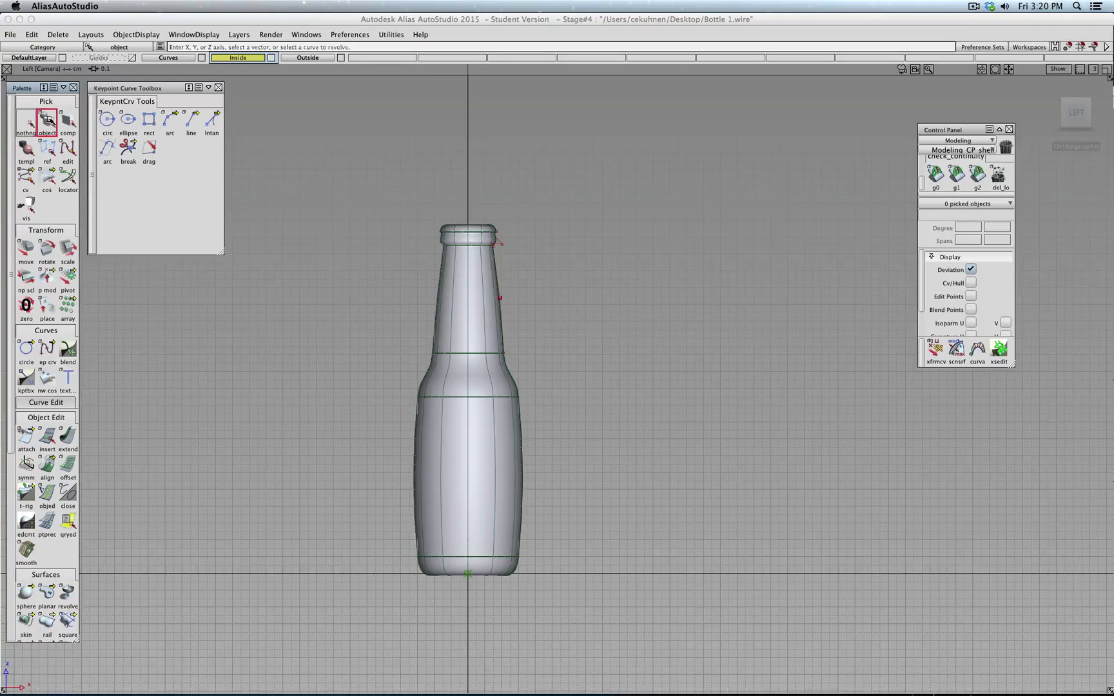
{"action": "left_click", "coordinate": [484, 236]}
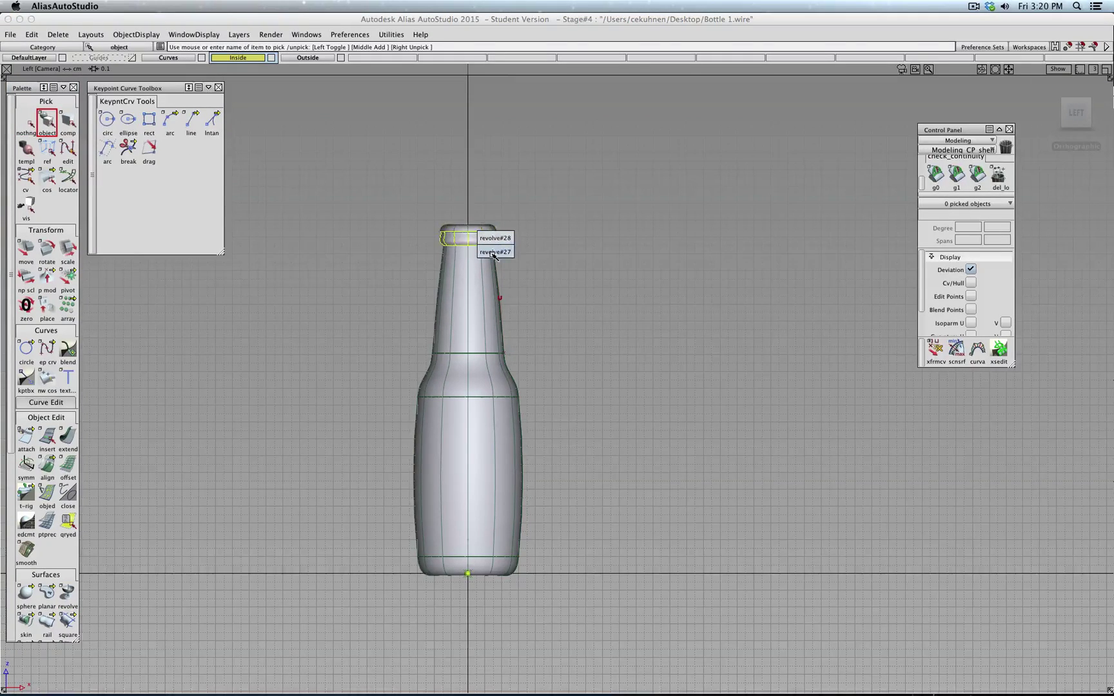
{"action": "left_click", "coordinate": [496, 238]}
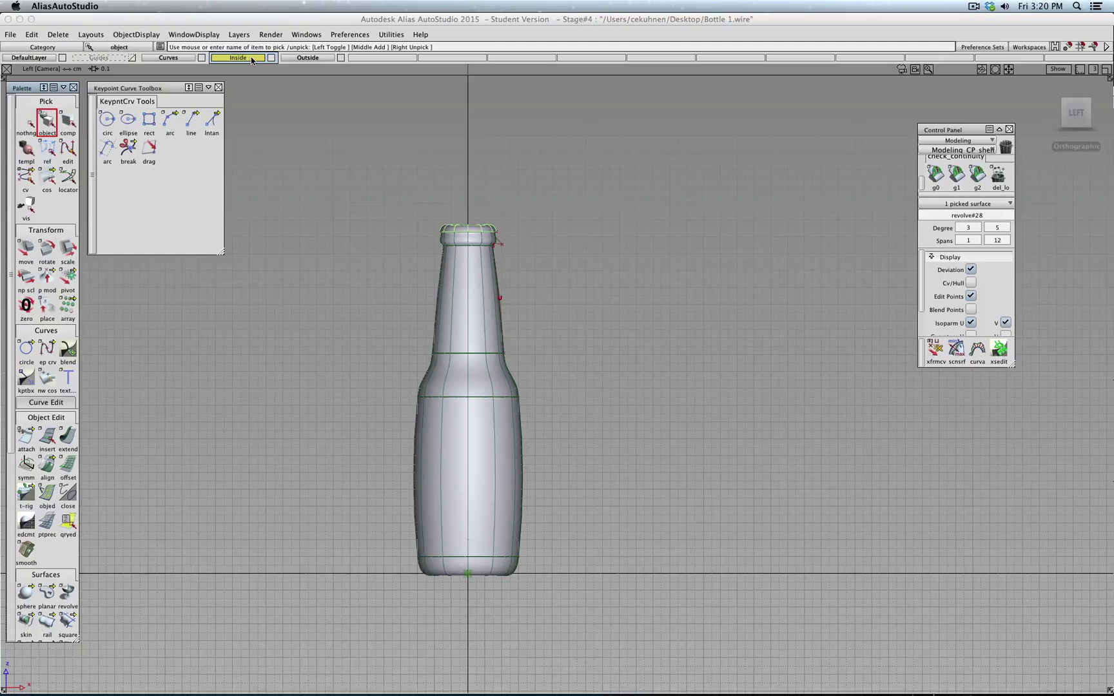
{"action": "right_click", "coordinate": [297, 60]}
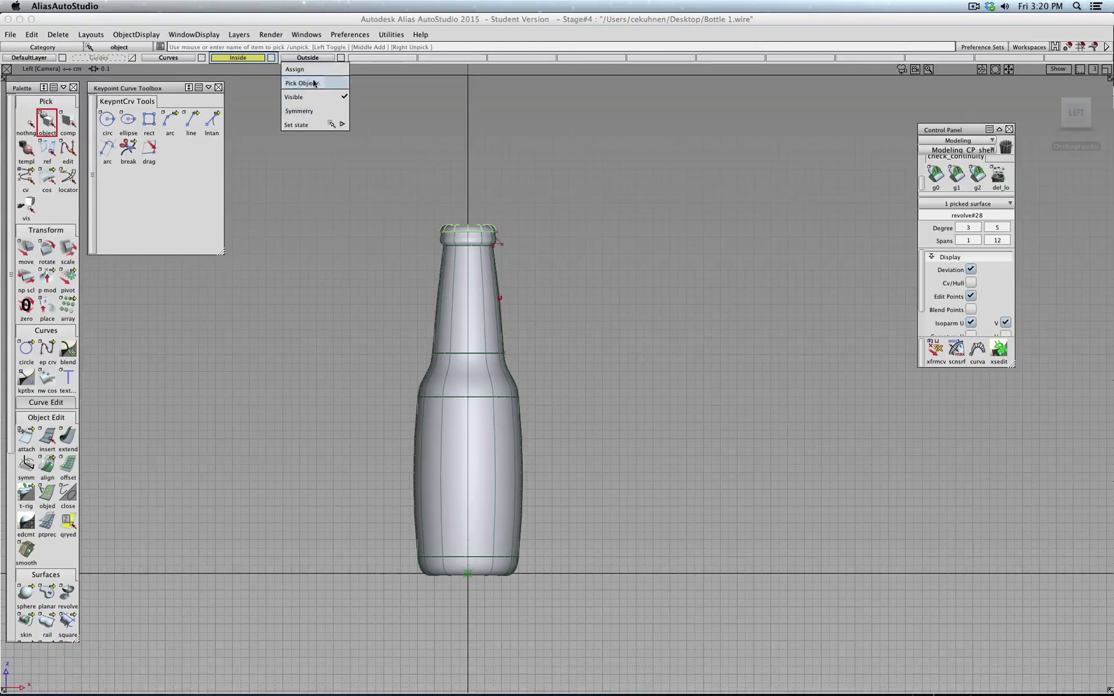
{"action": "left_click", "coordinate": [315, 72]}
{"action": "left_click", "coordinate": [202, 58]}
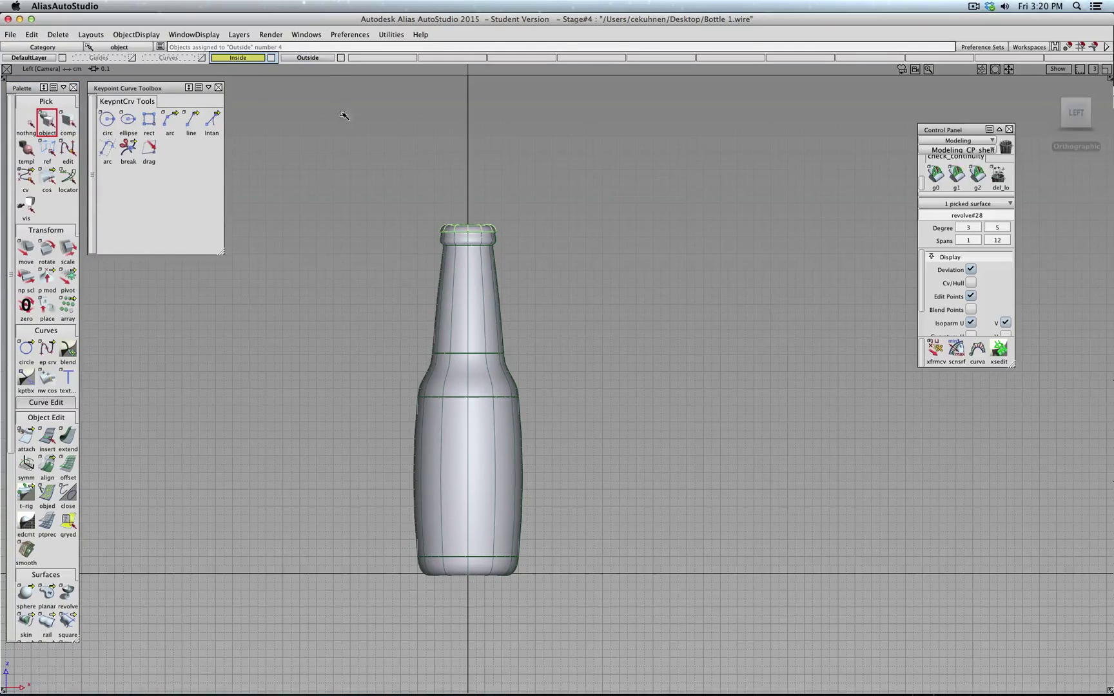
Step: Clear the selection and examine the completed bottle from a rotated orthographic view
{"action": "left_click", "coordinate": [1070, 106]}
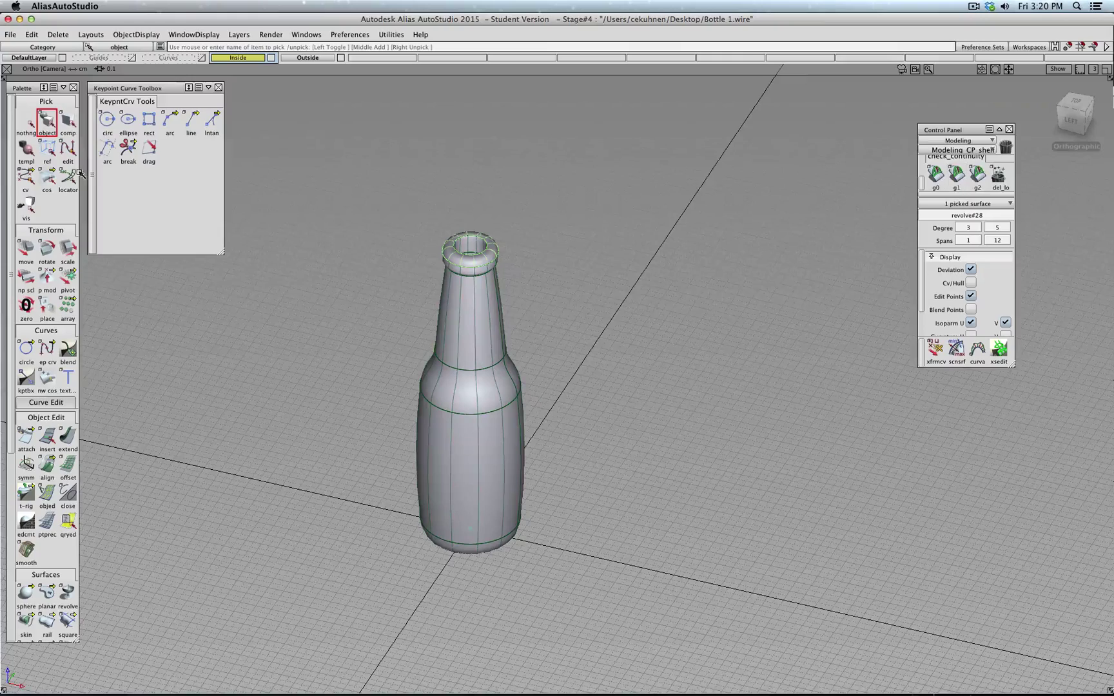
{"action": "left_click", "coordinate": [26, 122]}
{"action": "left_click_drag", "start_coordinate": [612, 304], "coordinate": [638, 336], "text": "alt+shift"}
{"action": "middle_click_drag", "start_coordinate": [639, 336], "coordinate": [639, 337], "text": "alt+shift"}
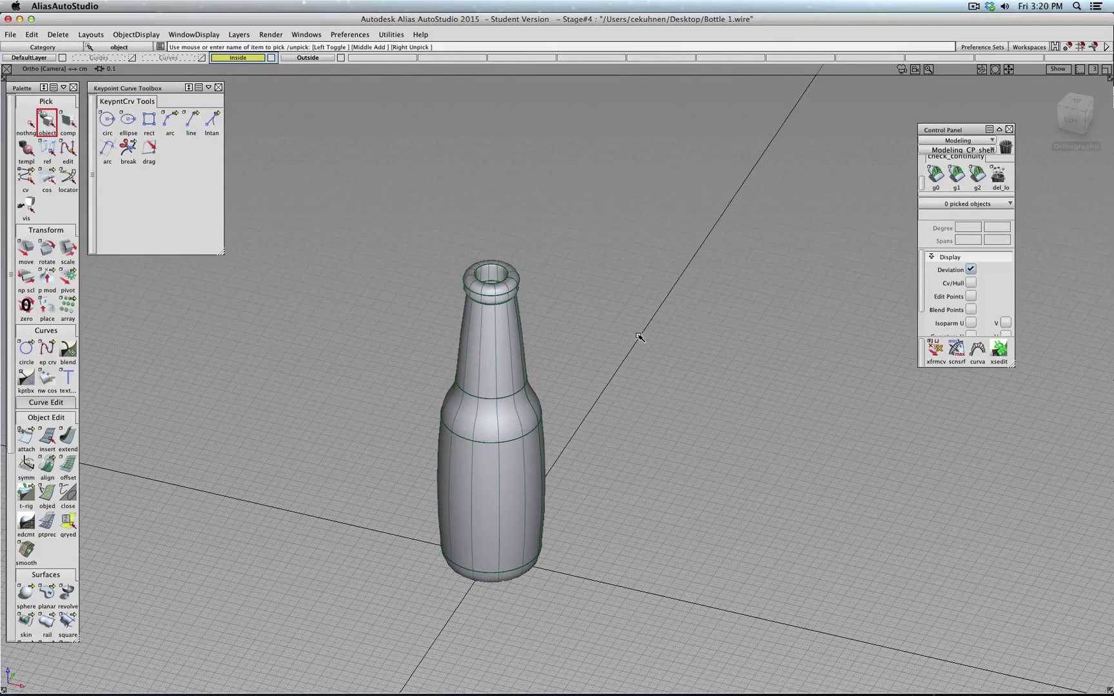
{"action": "key", "text": "alt+shift"}
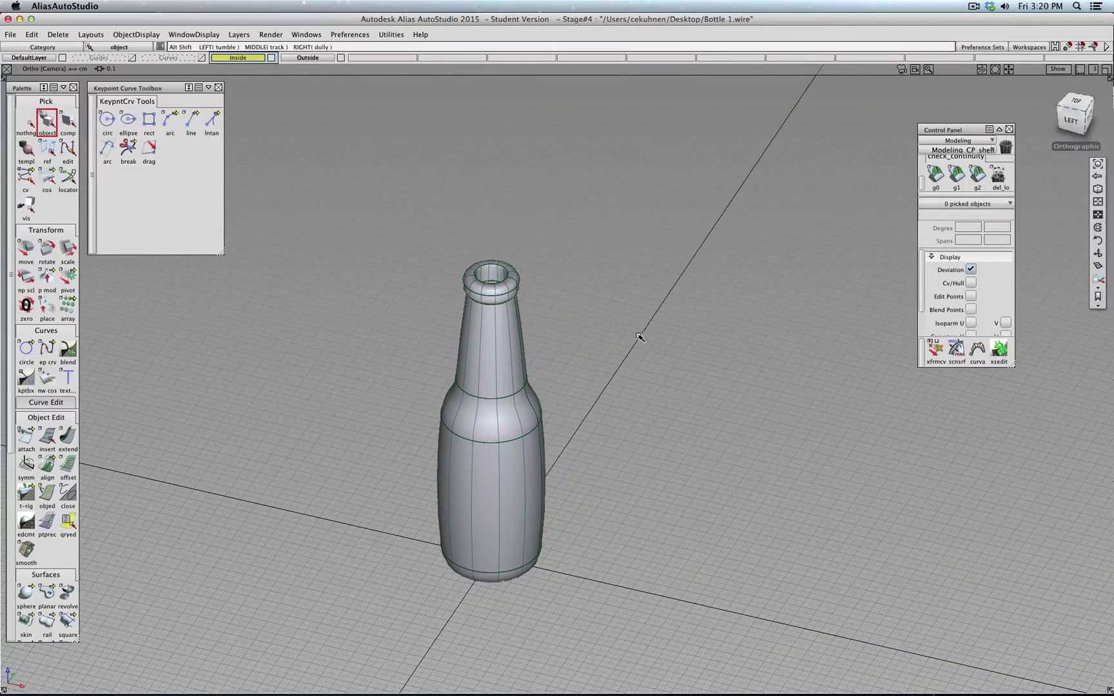